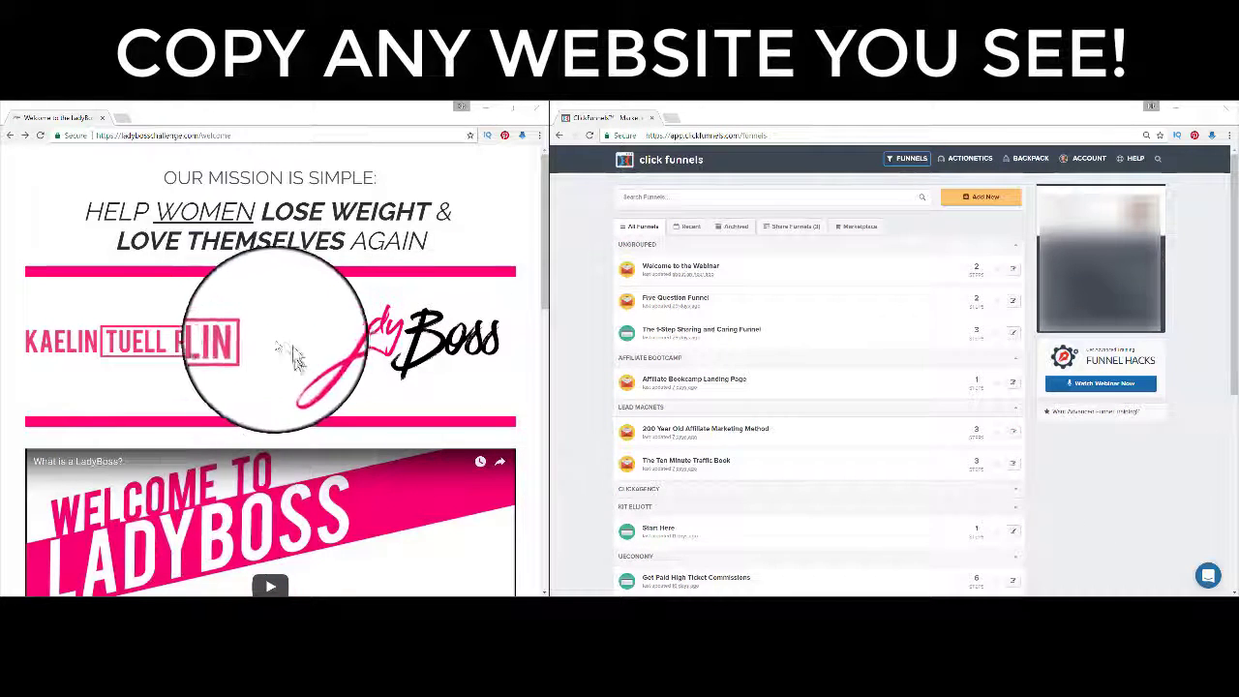
Look over the LadyBoss welcome page and view its source code, then return to the page and reload it.
scroll(193, 332, down, 10)
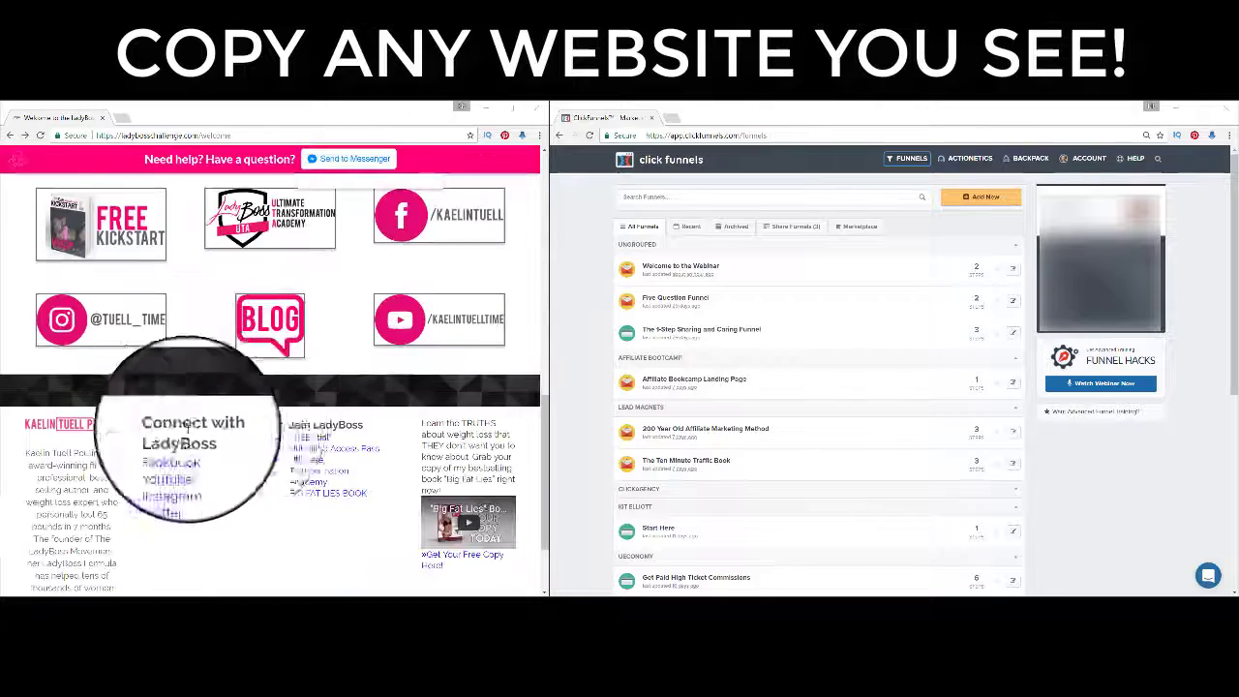
scroll(271, 436, up, 10)
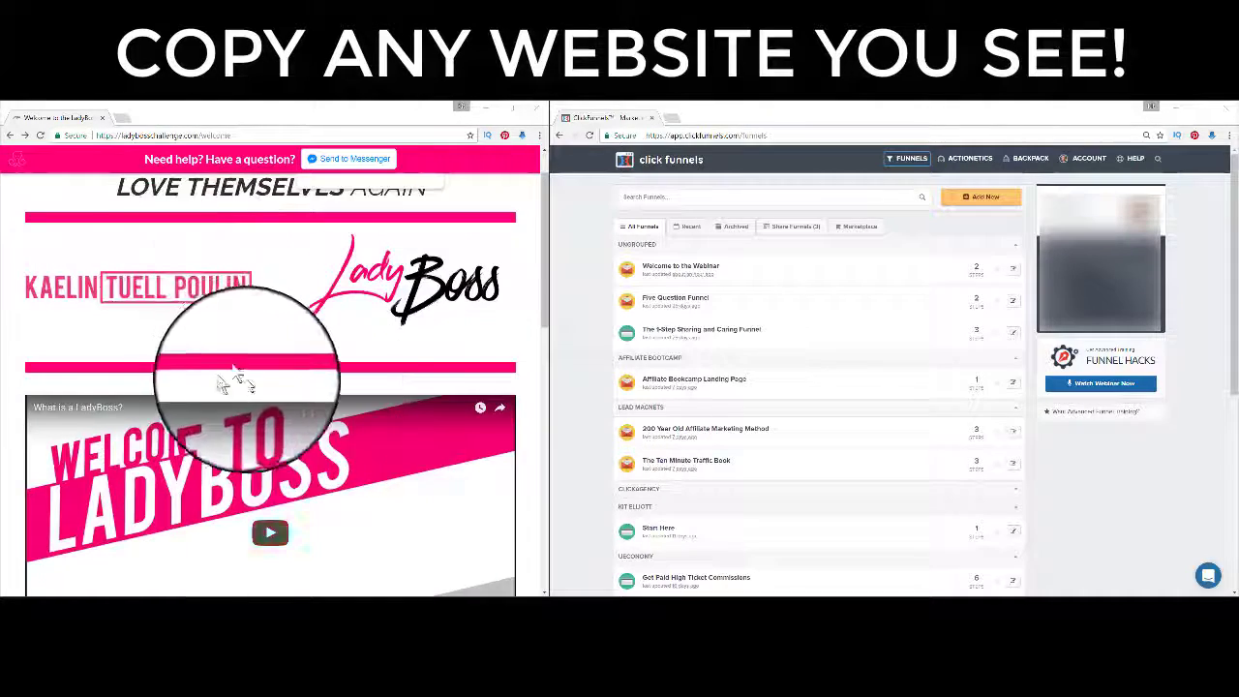
scroll(222, 383, up, 1)
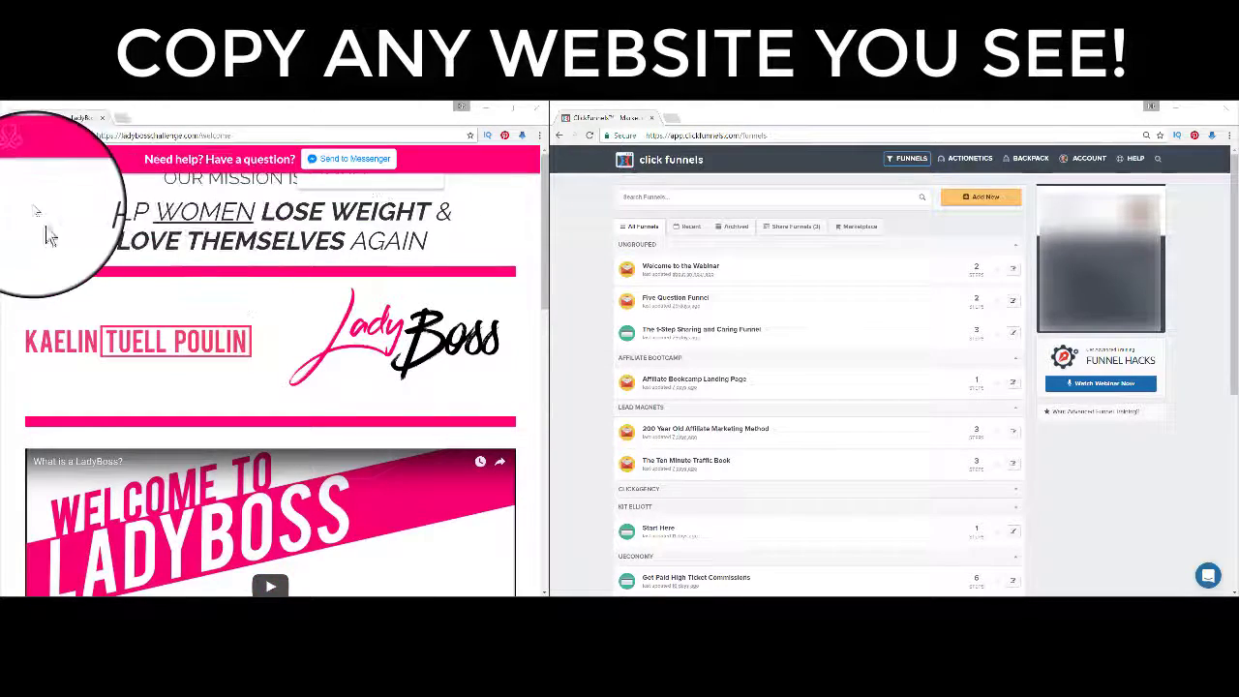
right_click(118, 207)
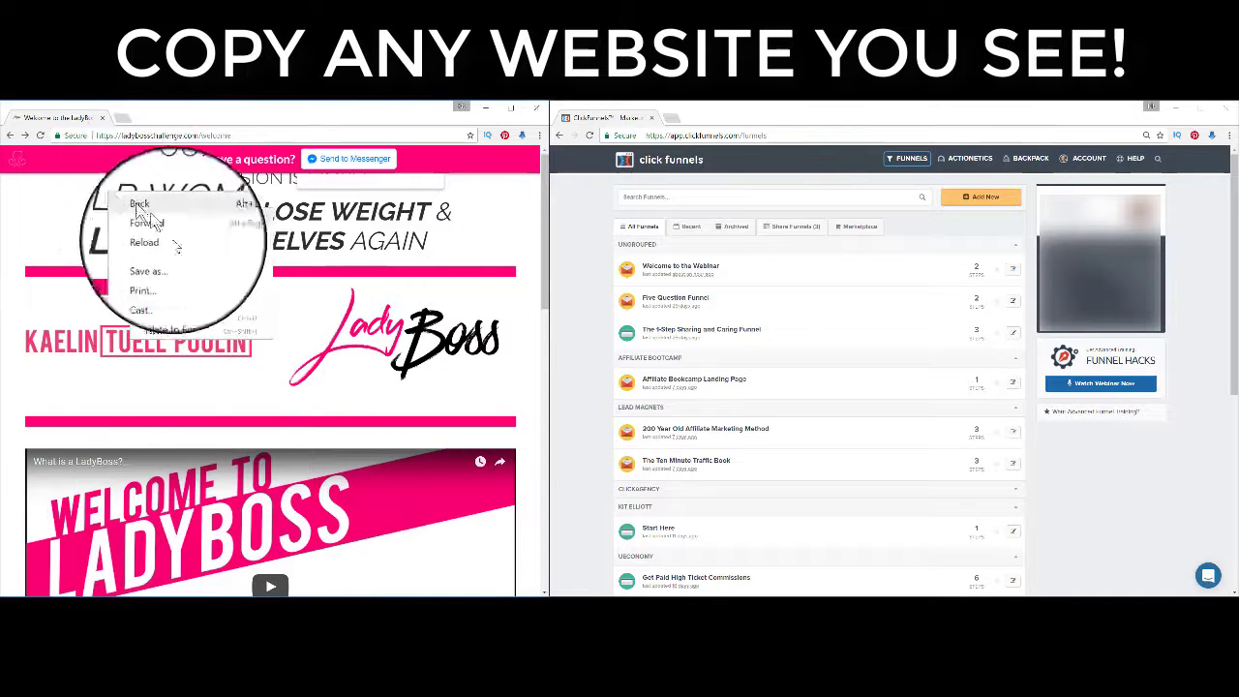
click(192, 323)
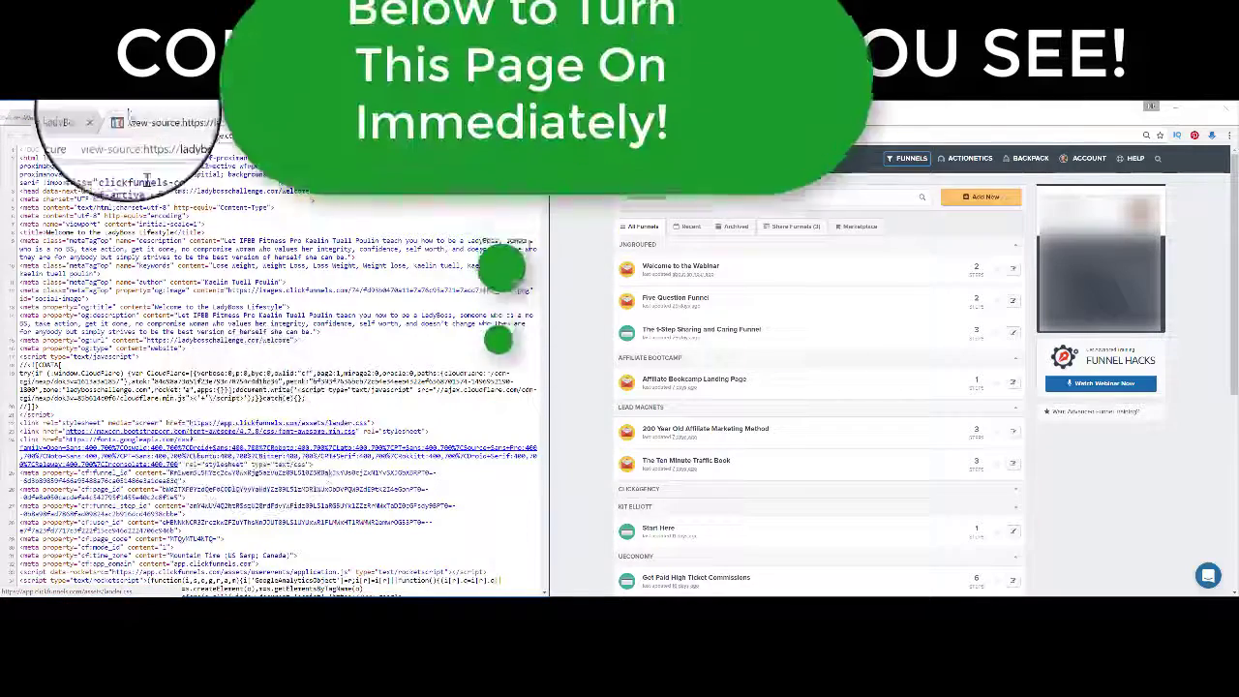
click(214, 120)
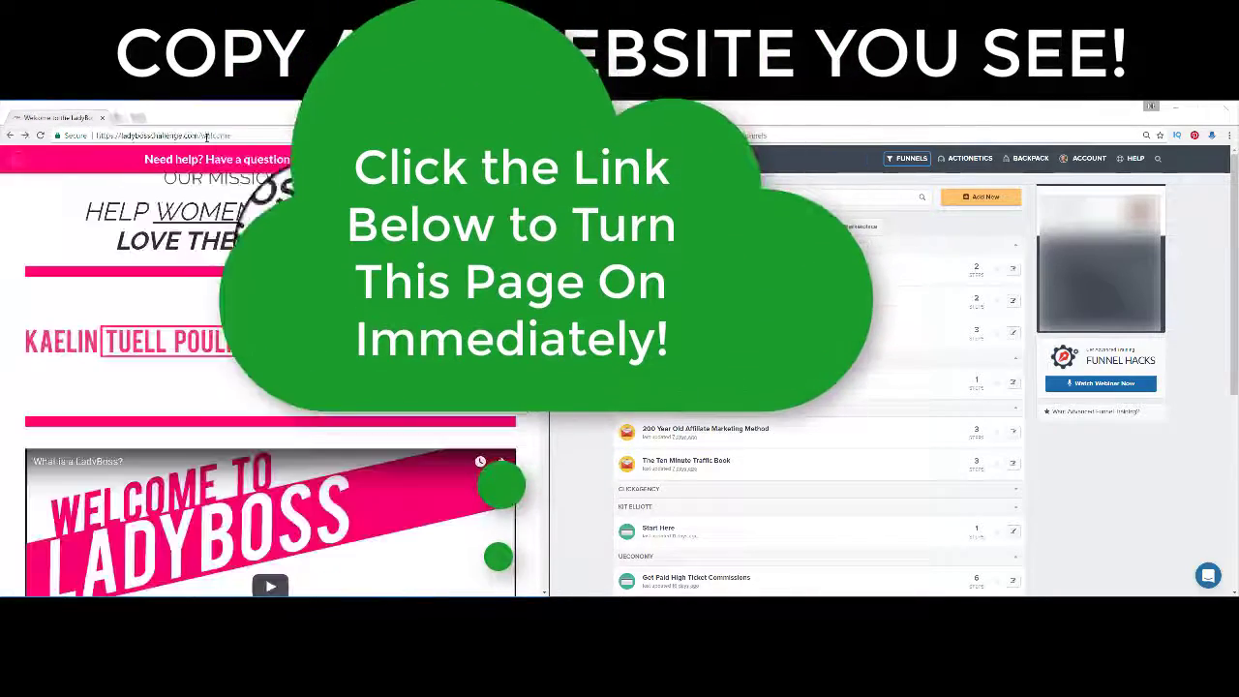
click(40, 135)
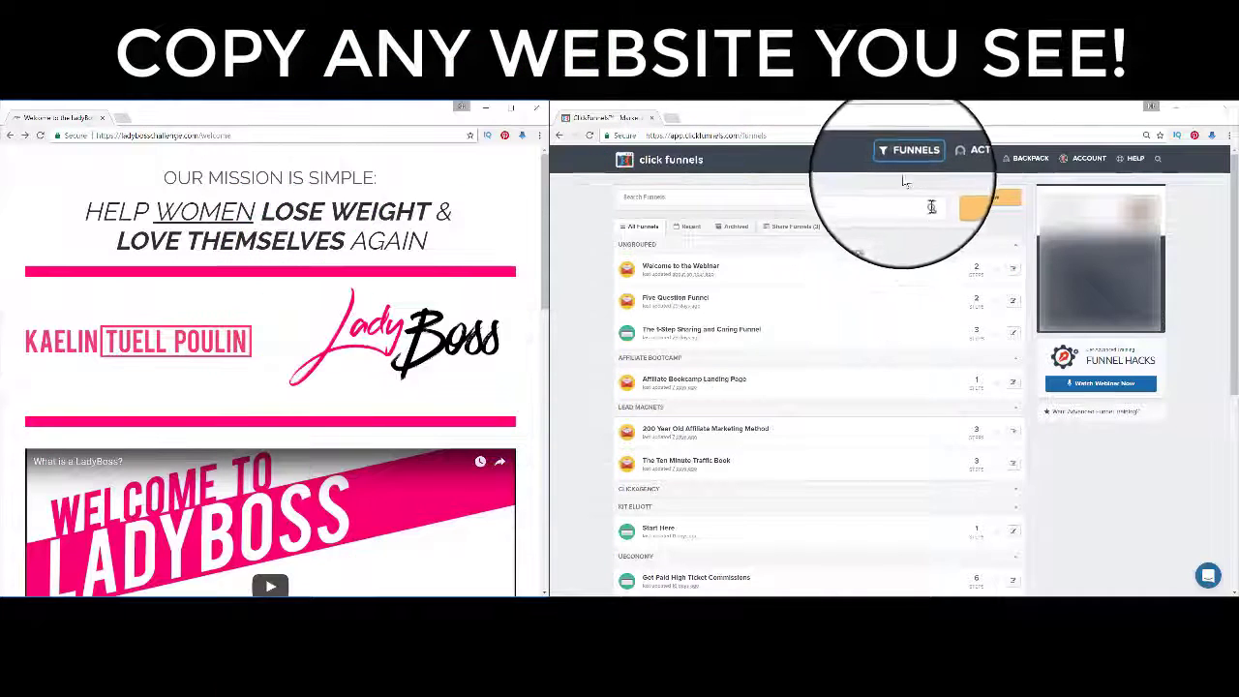
Build a new Collect Emails funnel named "Lady Boss" with the group tag "ladyboss".
mouse_move(904, 158)
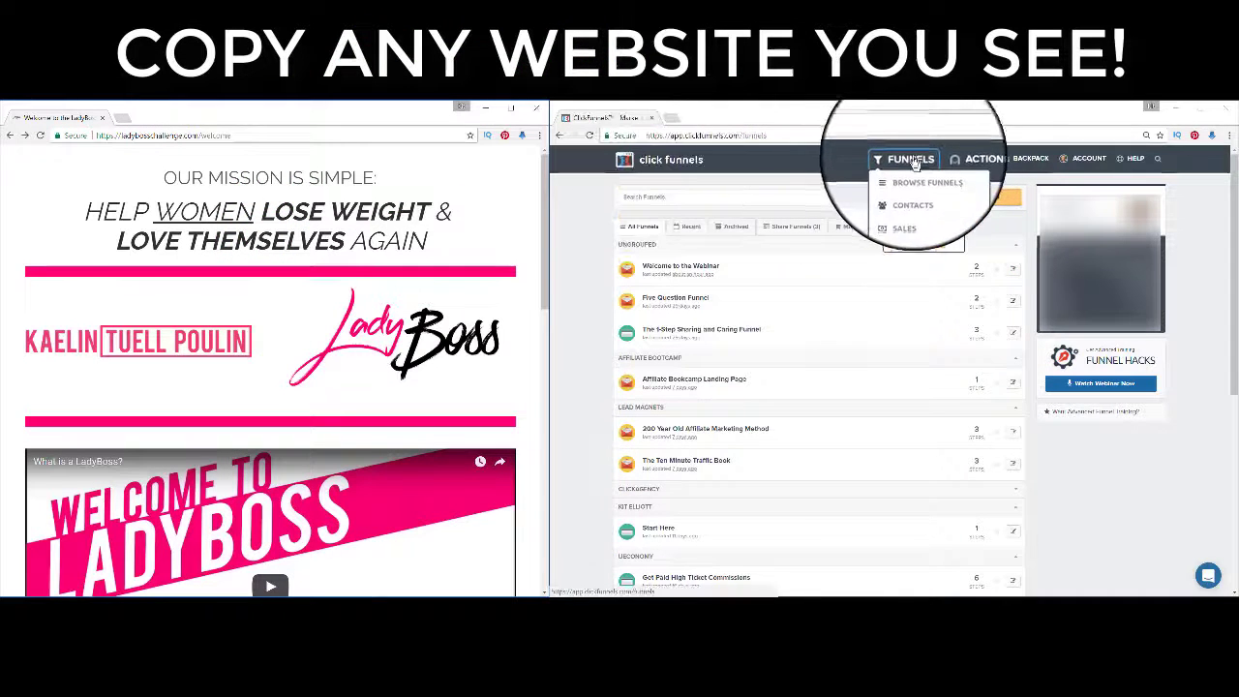
click(918, 241)
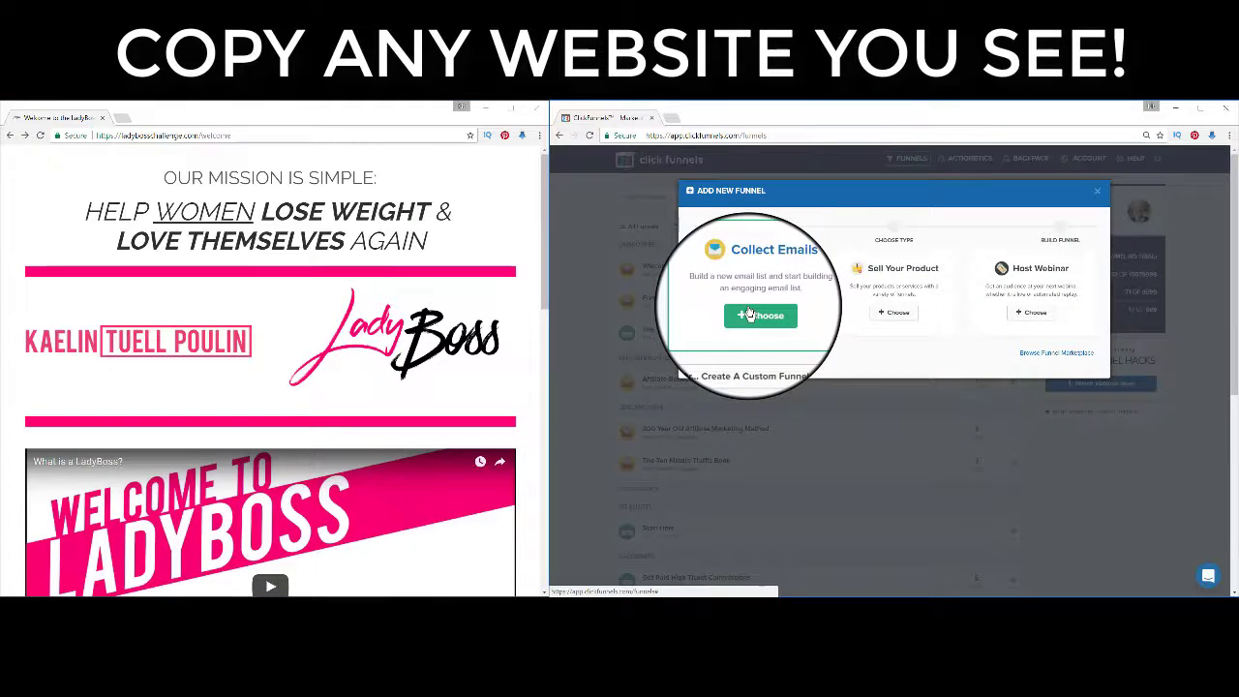
click(748, 313)
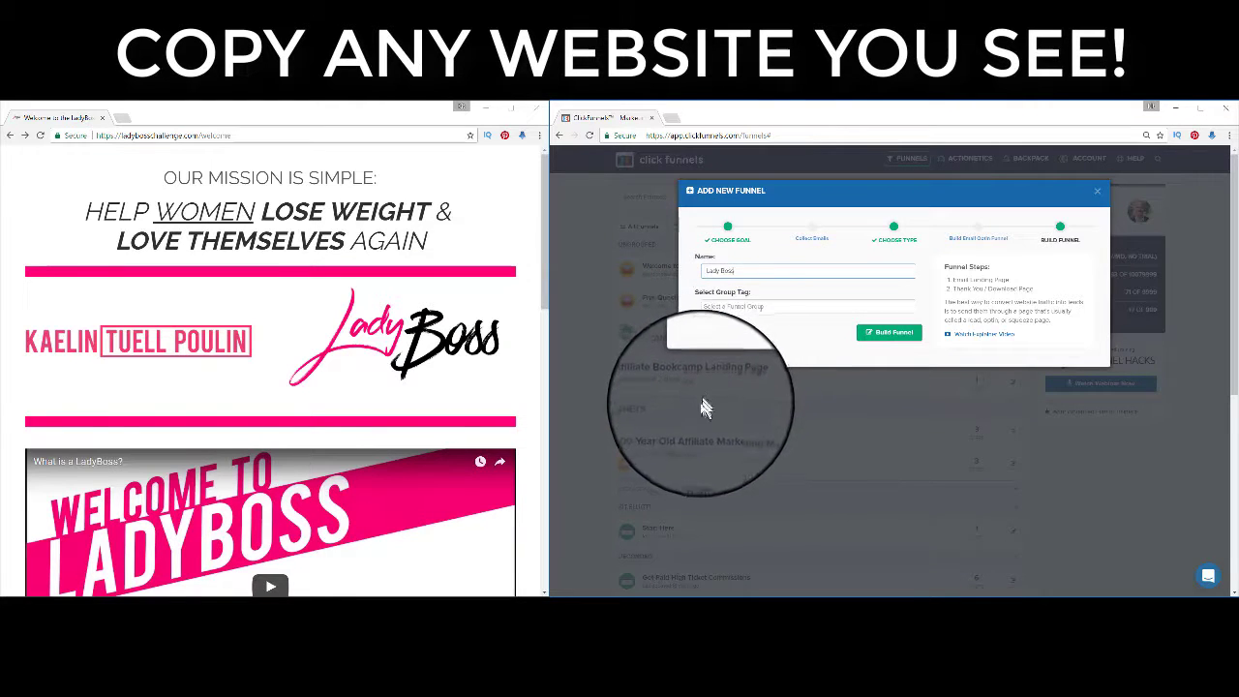
text(ladyboss)
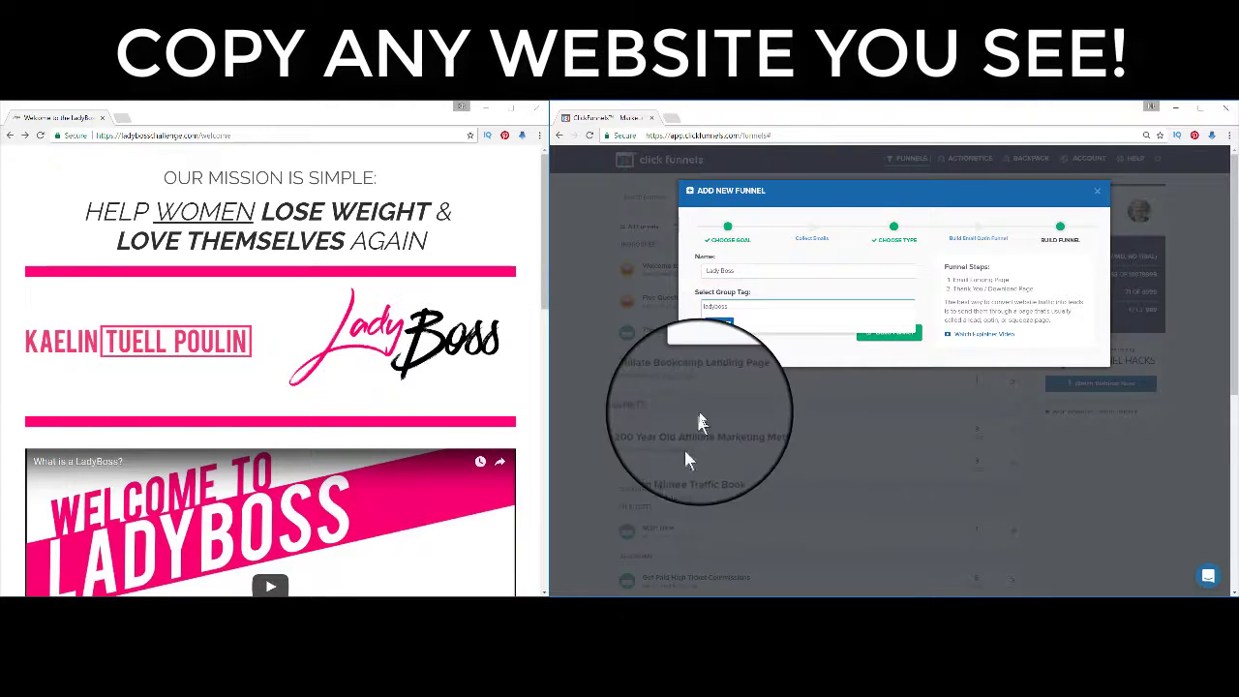
click(895, 333)
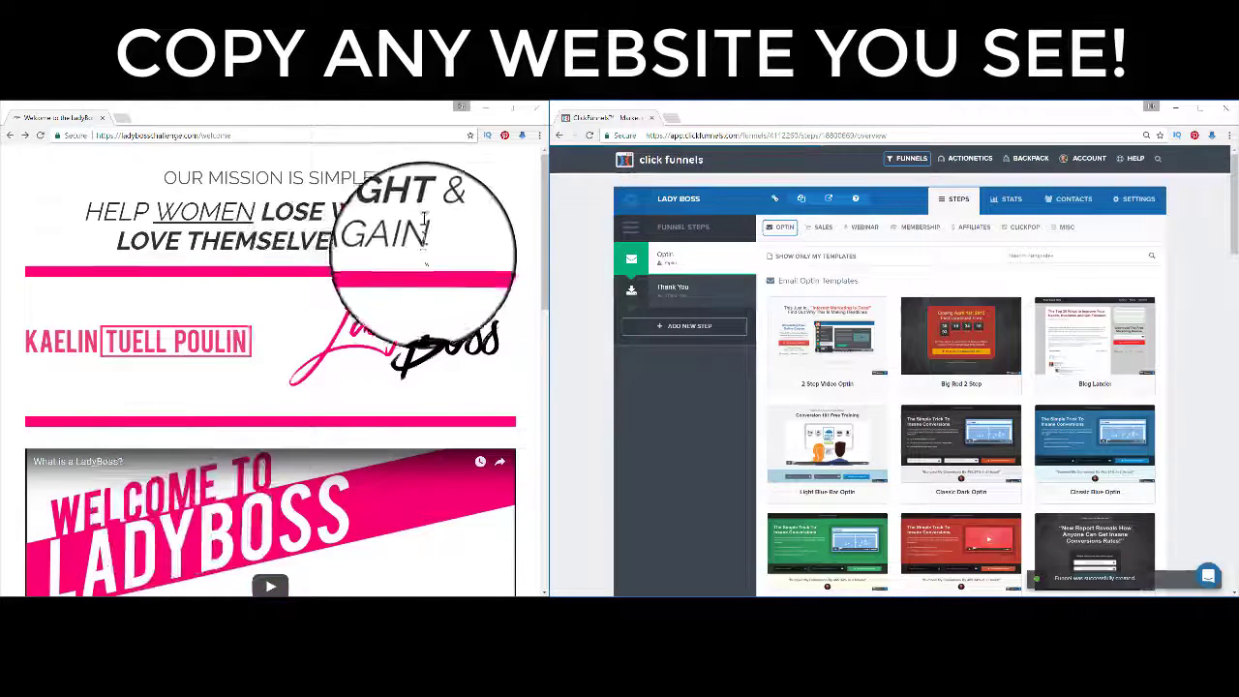
Apply the Optin Blank Start template to the funnel's Optin step and open that page for editing.
scroll(411, 281, down, 5)
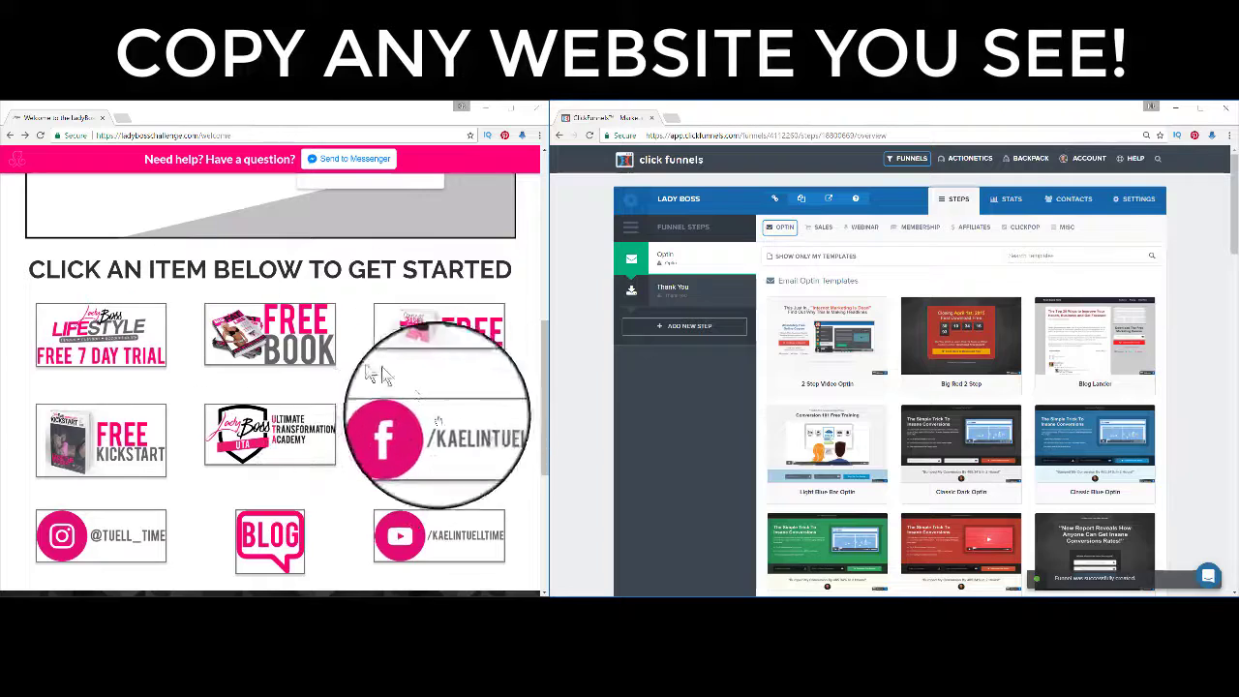
scroll(338, 525, down, 3)
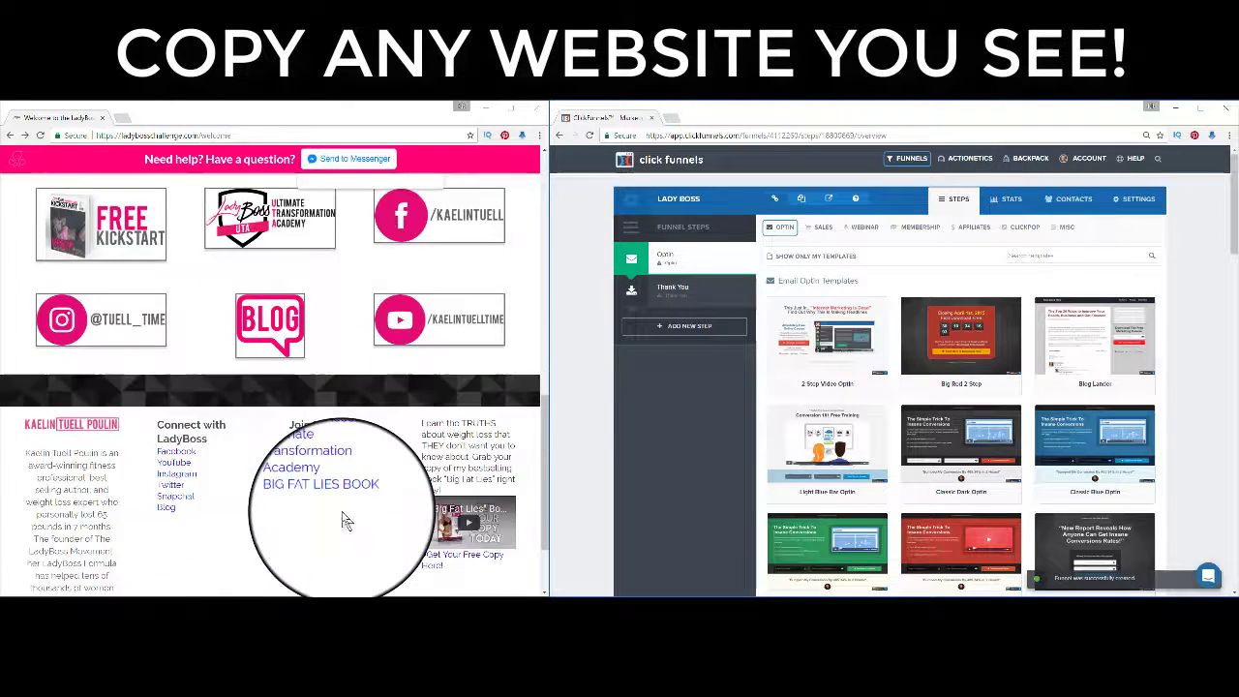
scroll(345, 517, up, 10)
scroll(323, 453, up, 1)
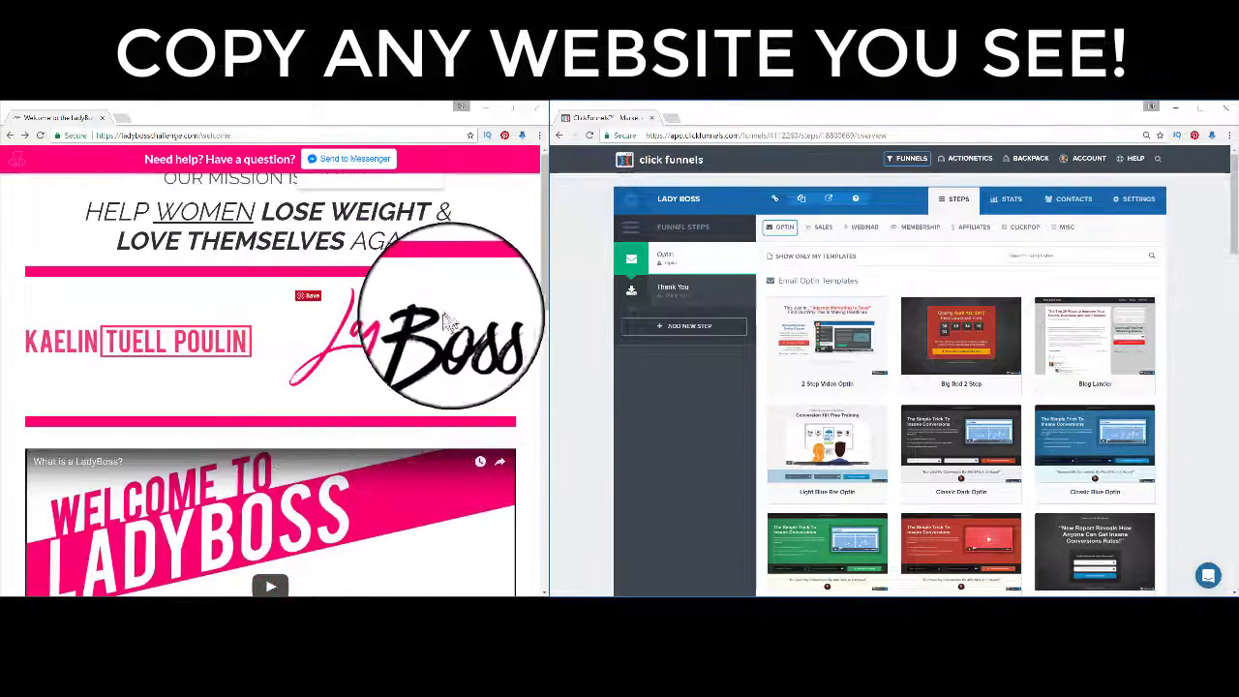
scroll(774, 406, down, 5)
scroll(752, 453, down, 8)
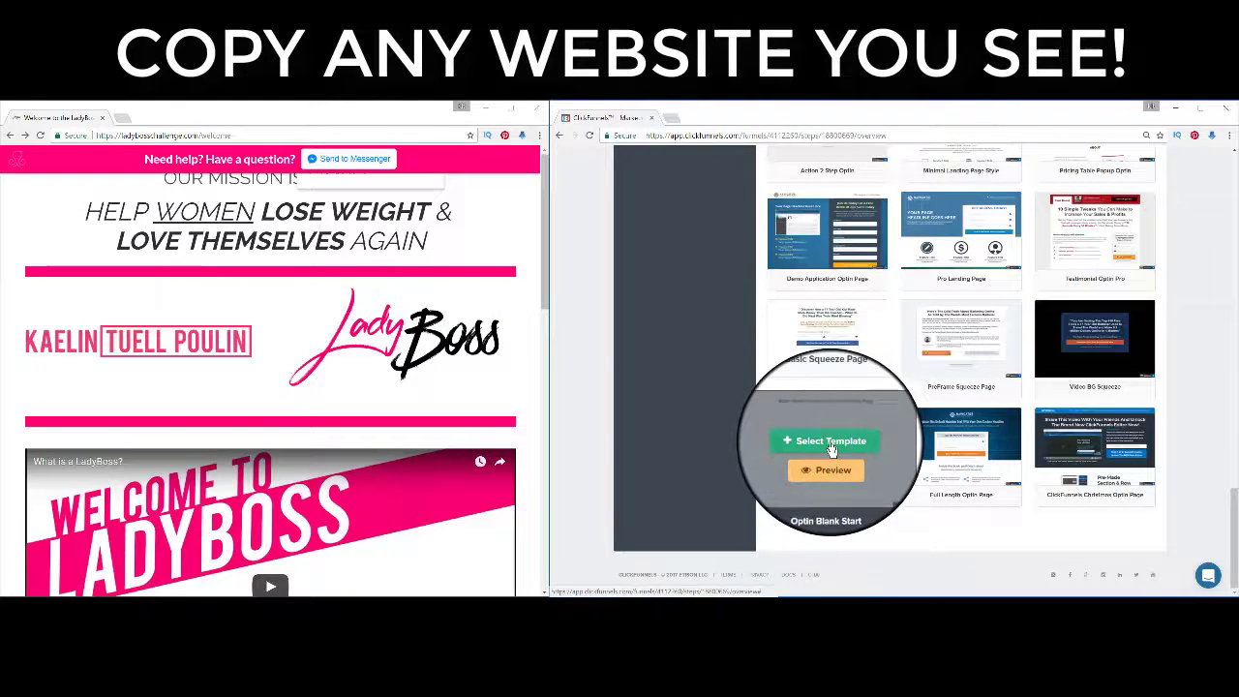
click(828, 442)
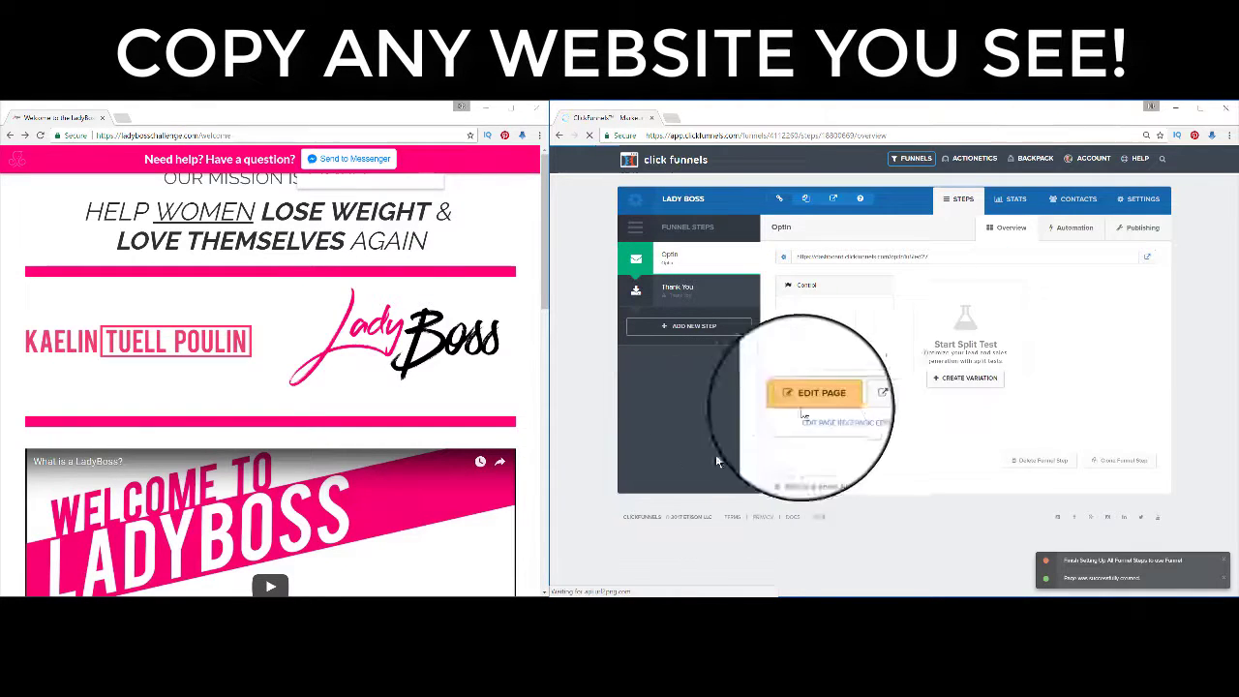
click(816, 402)
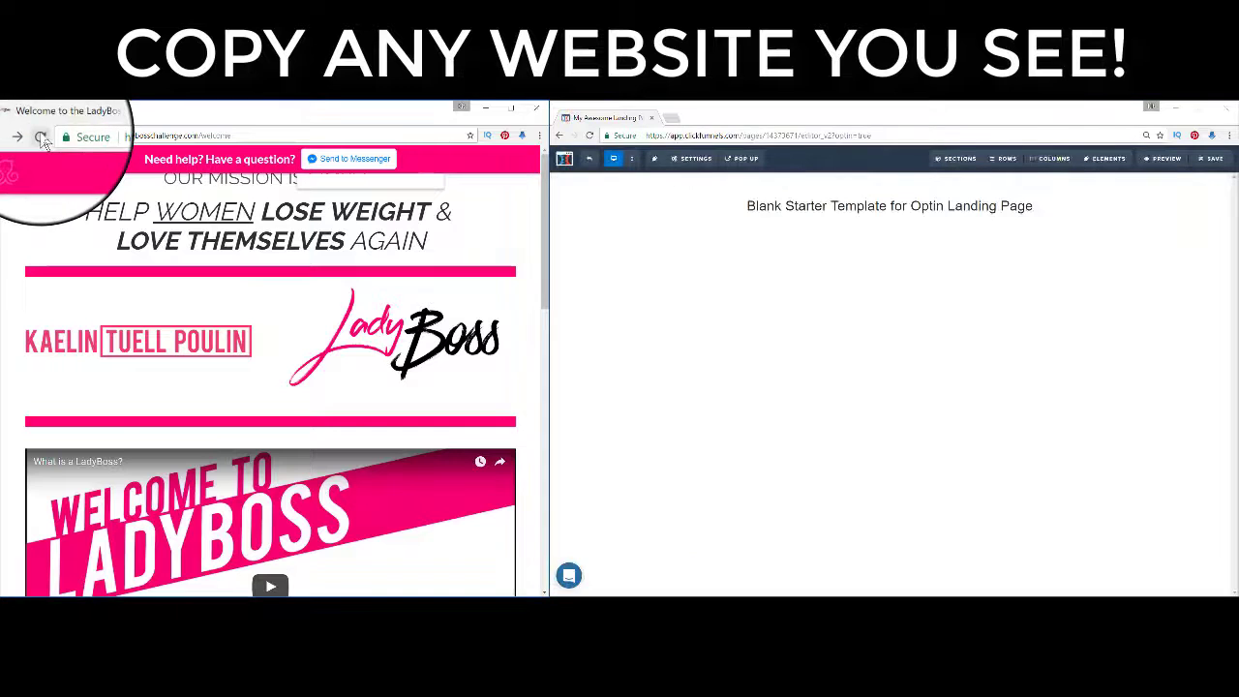
Replace the placeholder headline with "OUR MISSION IS SIMPLE: HELP WOMEN LOSE WEIGHT & LOVE THEMSELVES AGAIN!", broken over lines like the original page.
click(41, 137)
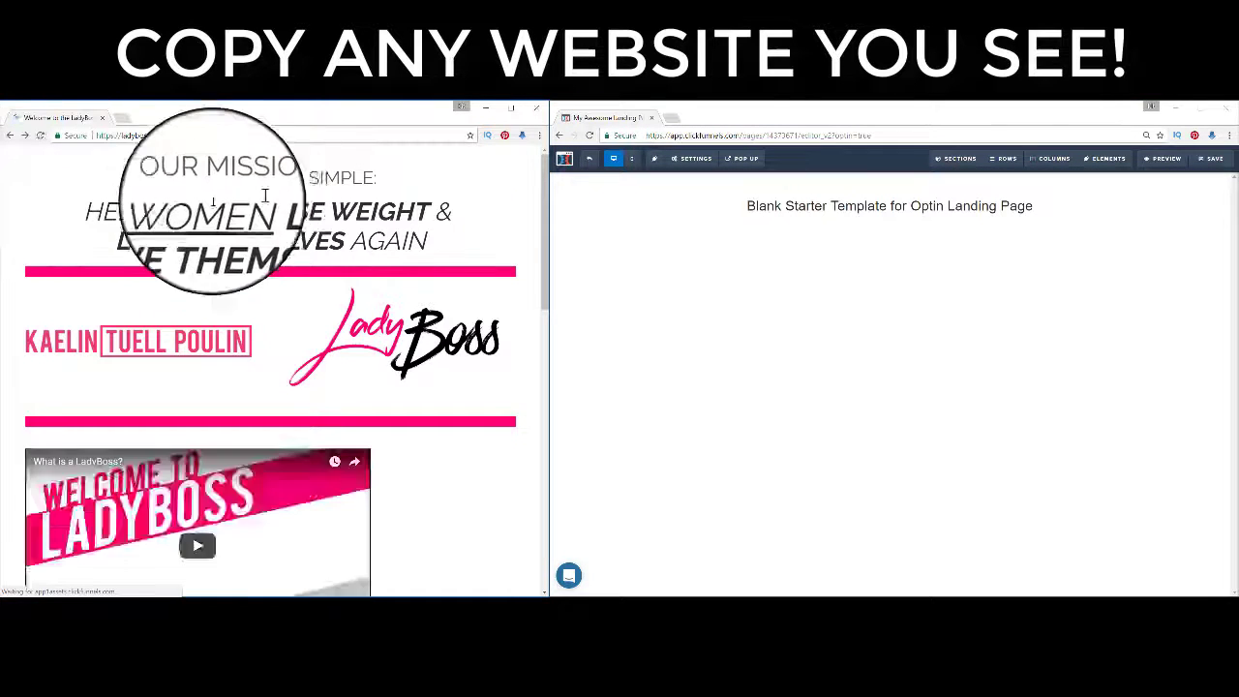
click(939, 206)
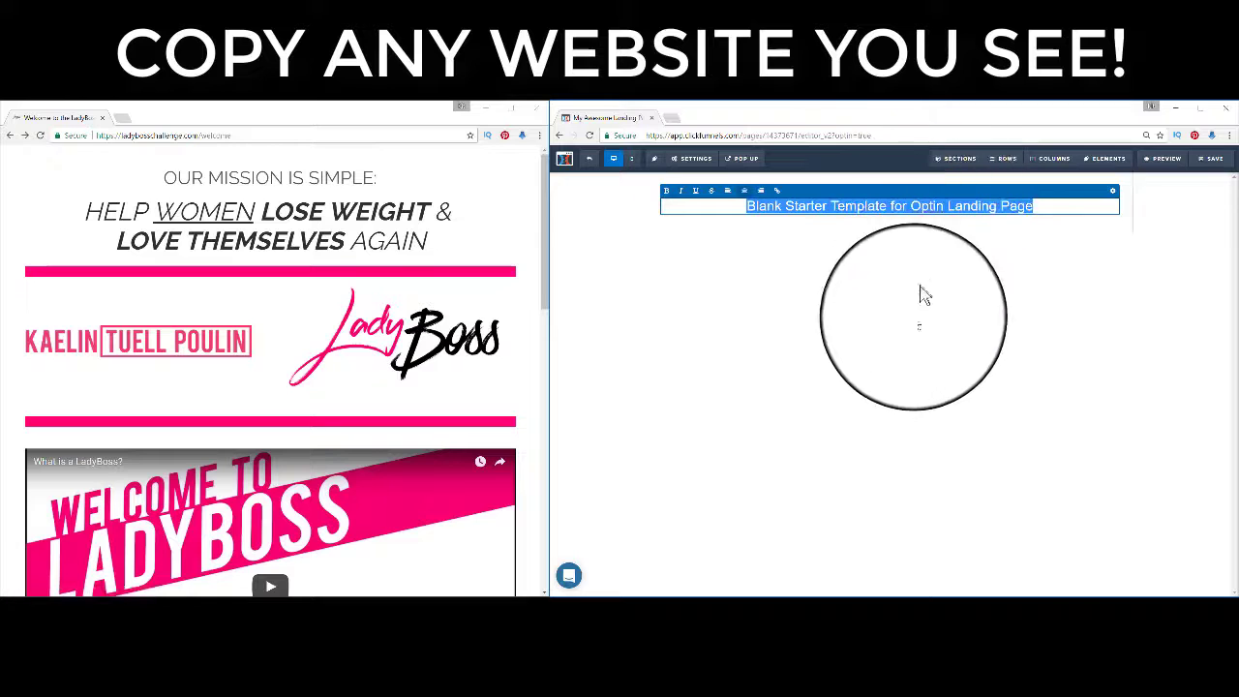
text(OUR MISSION IS SIMPLE:)
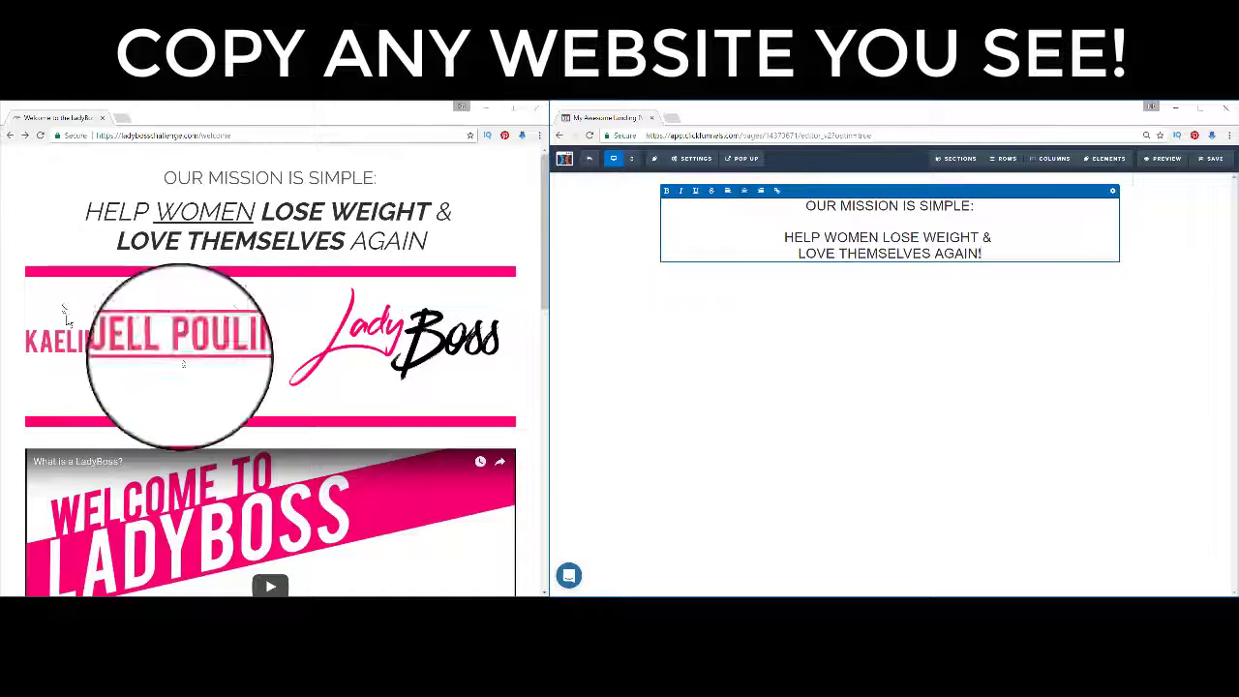
Set the headline's font size to 32 and its bold color to black.
scroll(242, 406, down, 3)
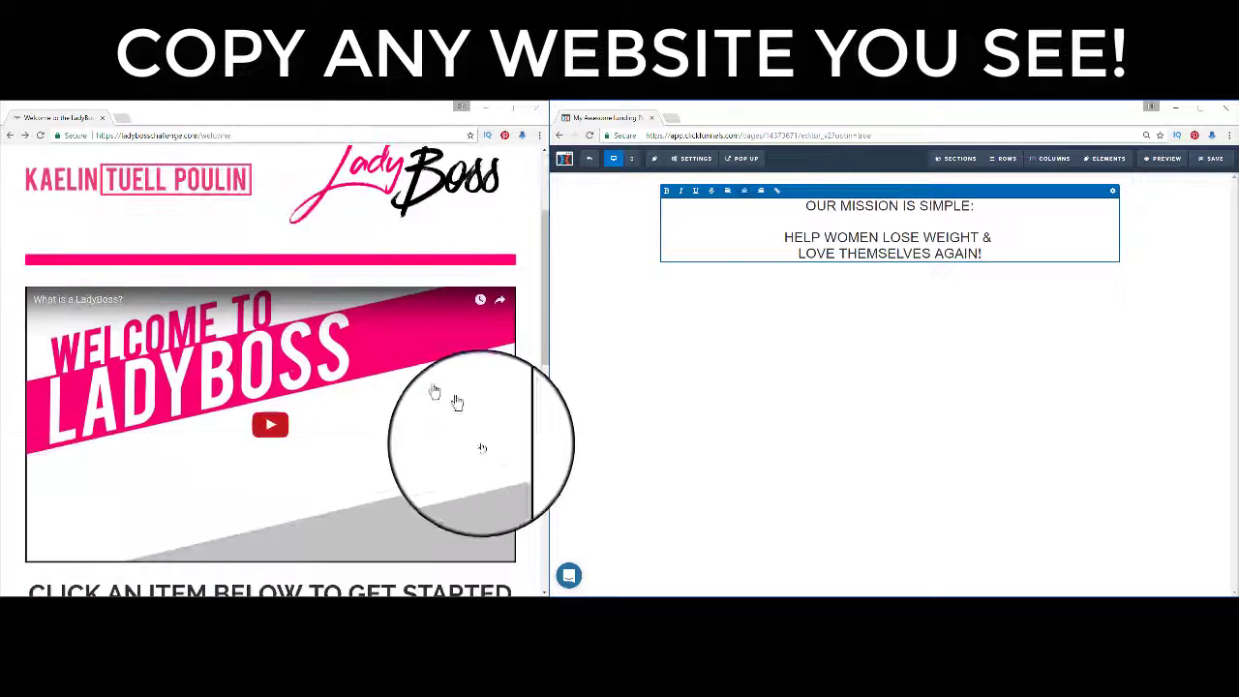
scroll(271, 461, down, 2)
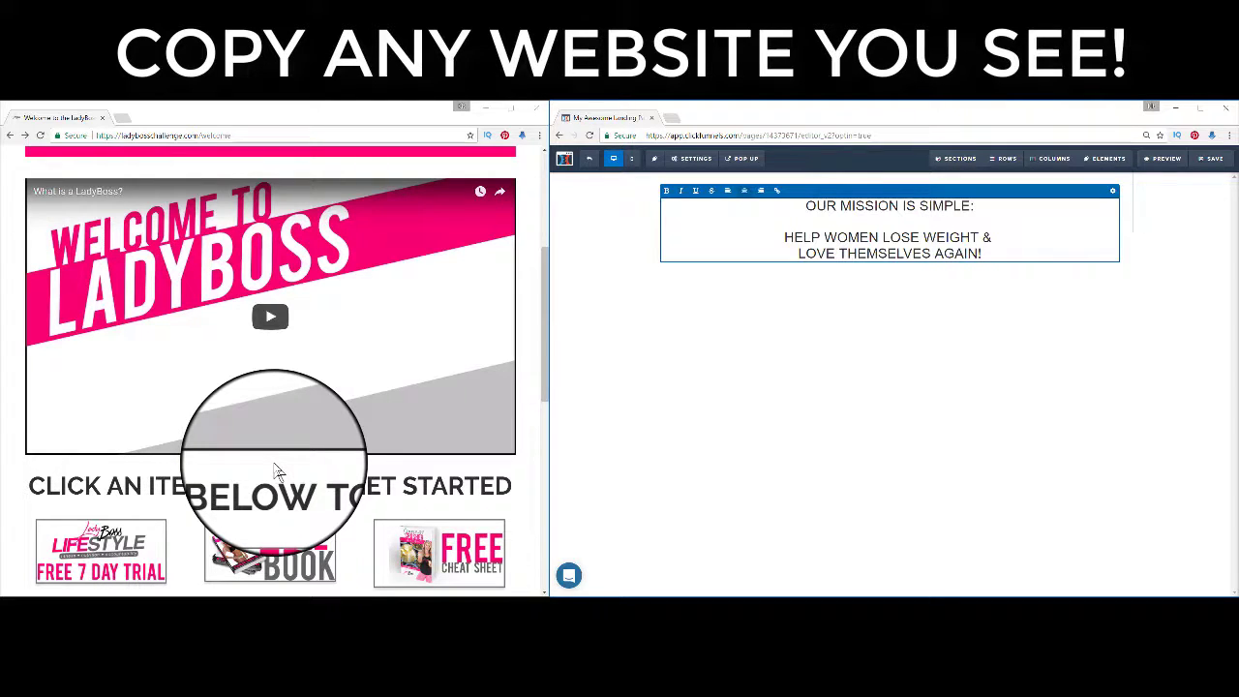
scroll(155, 421, up, 5)
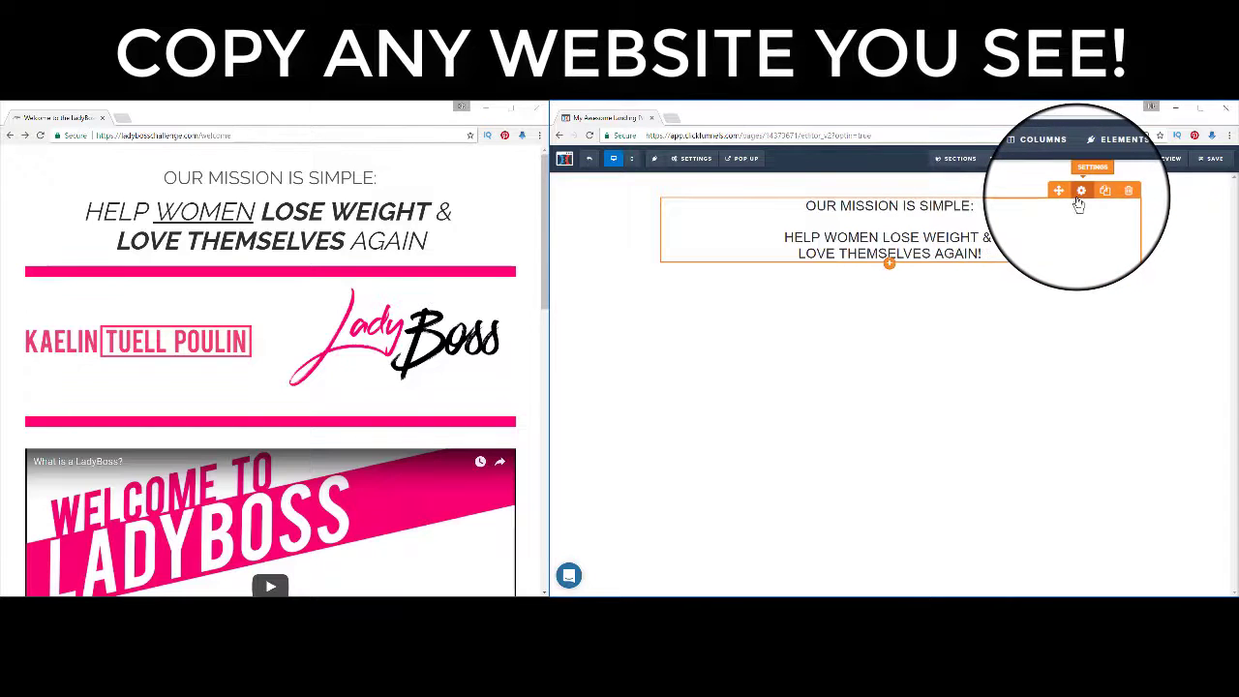
click(1081, 196)
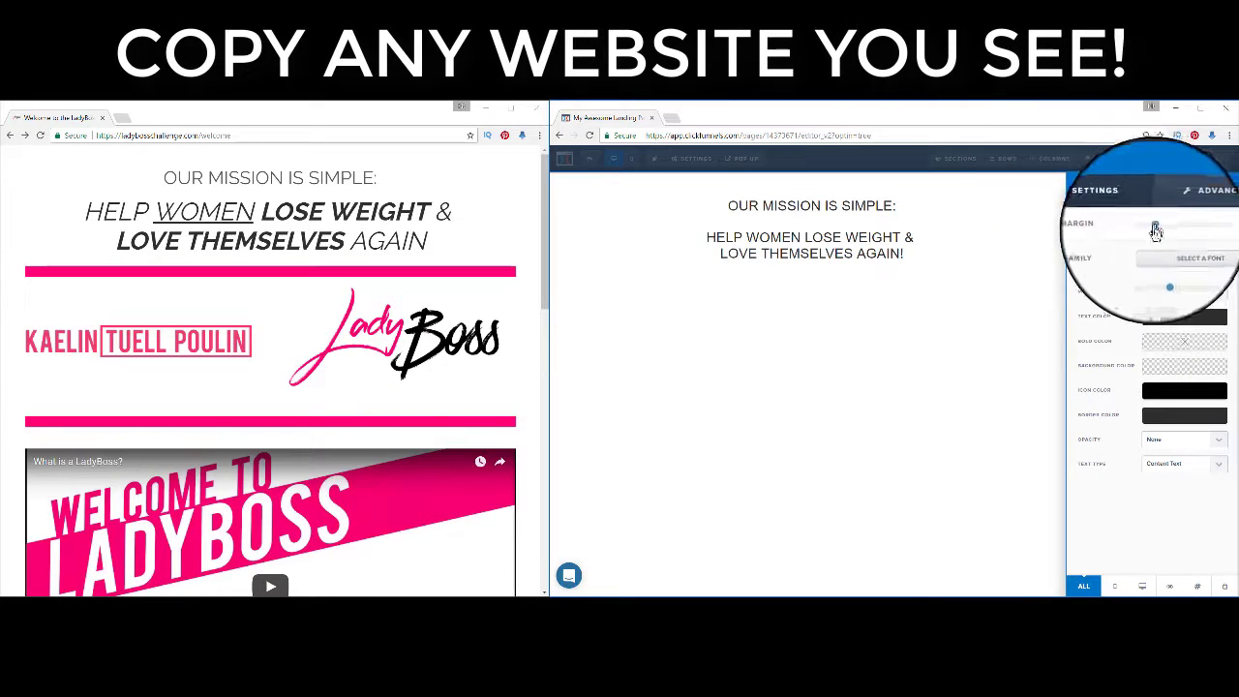
drag(1155, 229, 1178, 273)
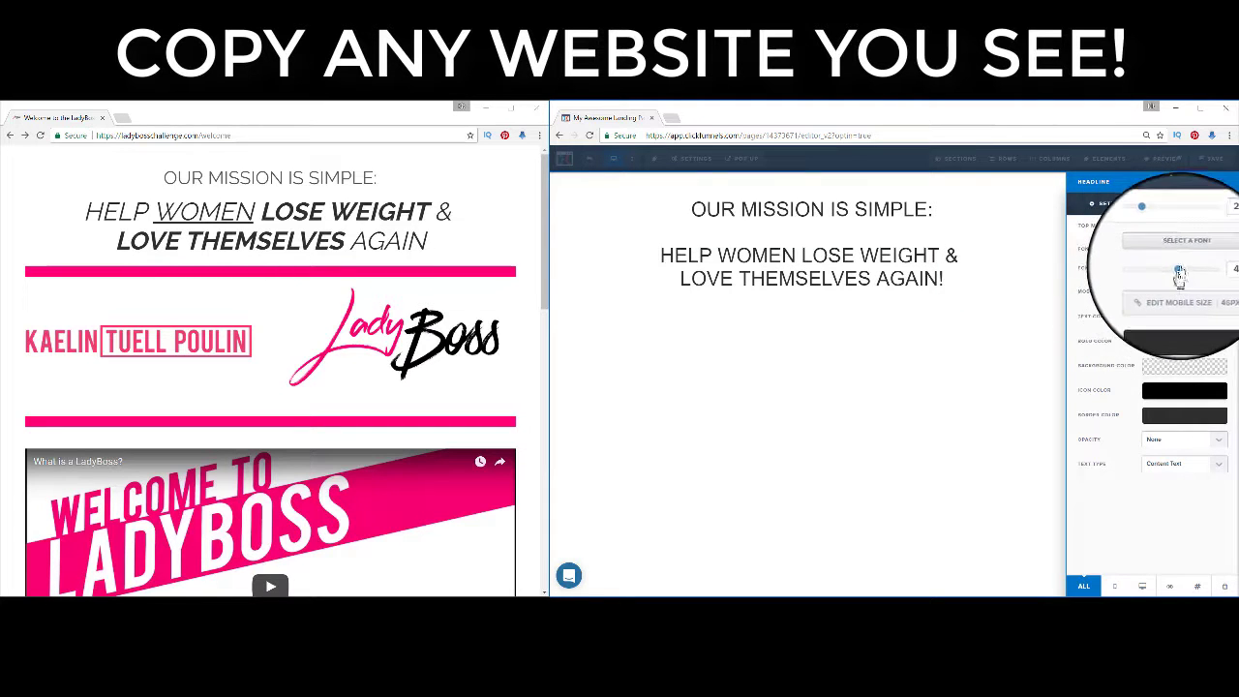
mouse_move(1180, 276)
mouse_down()
mouse_move(1195, 280)
mouse_move(1166, 285)
mouse_up()
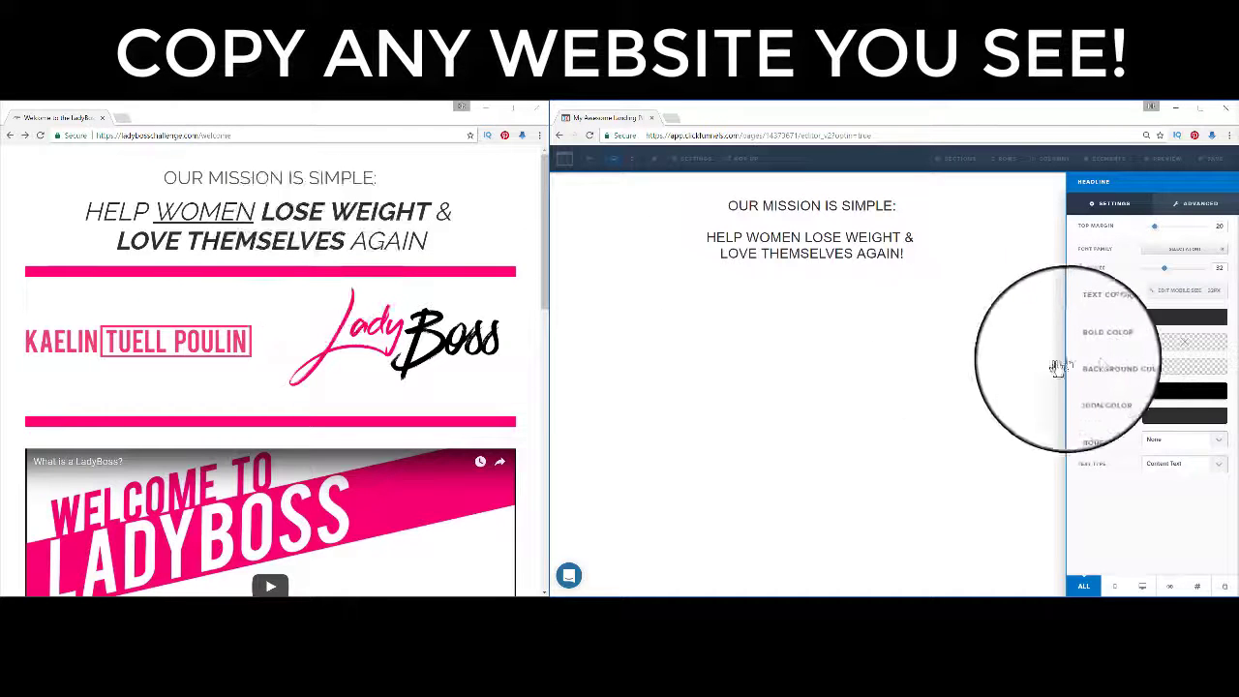
click(1150, 340)
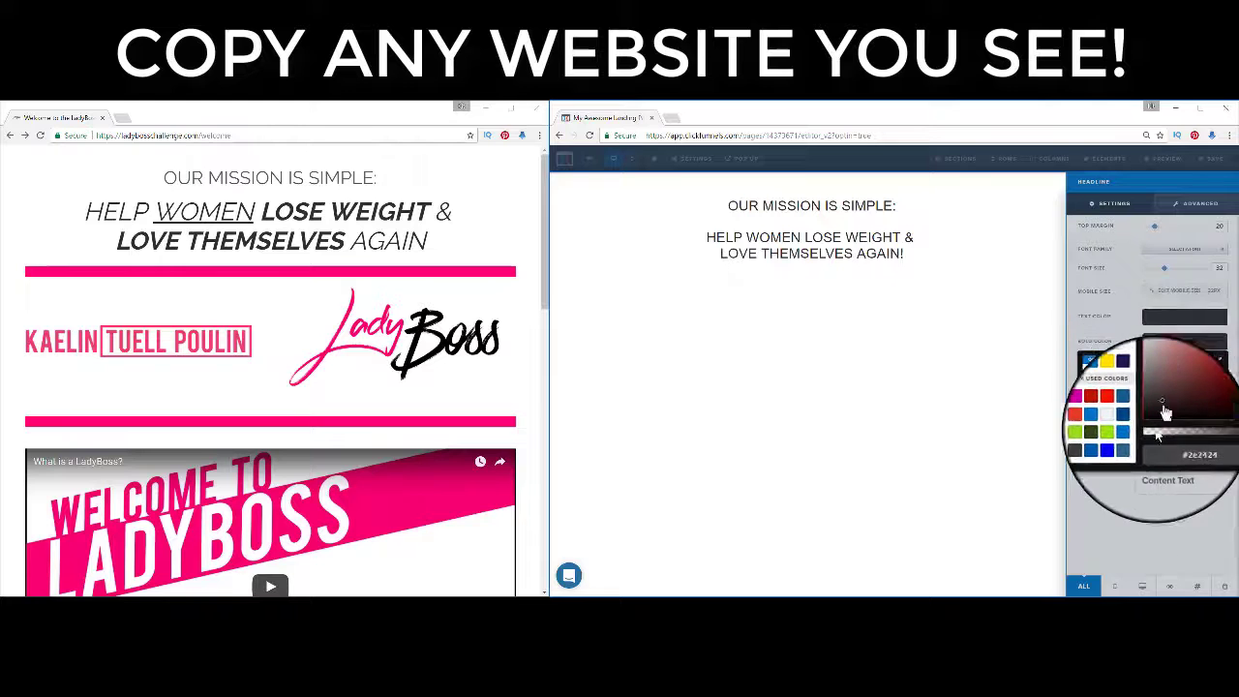
click(1154, 422)
click(1118, 325)
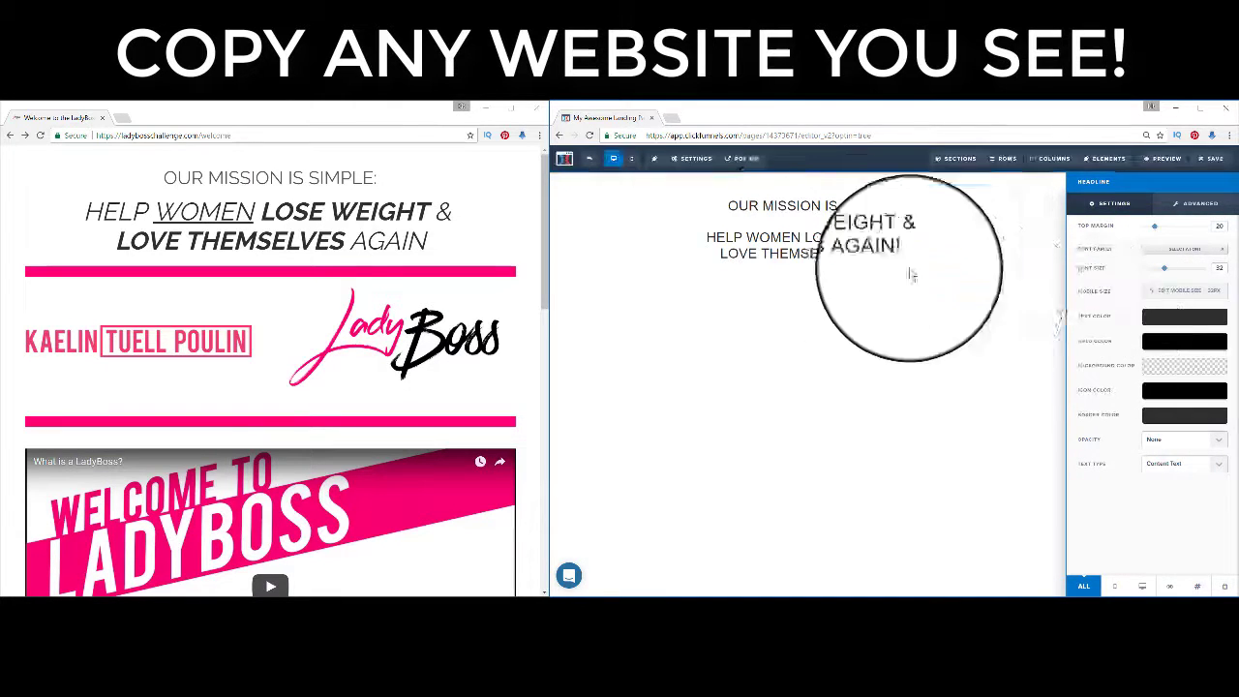
Make the words "LOSE WEIGHT" and "LOVE THEMSELVES" bold in the headline.
click(905, 238)
click(868, 250)
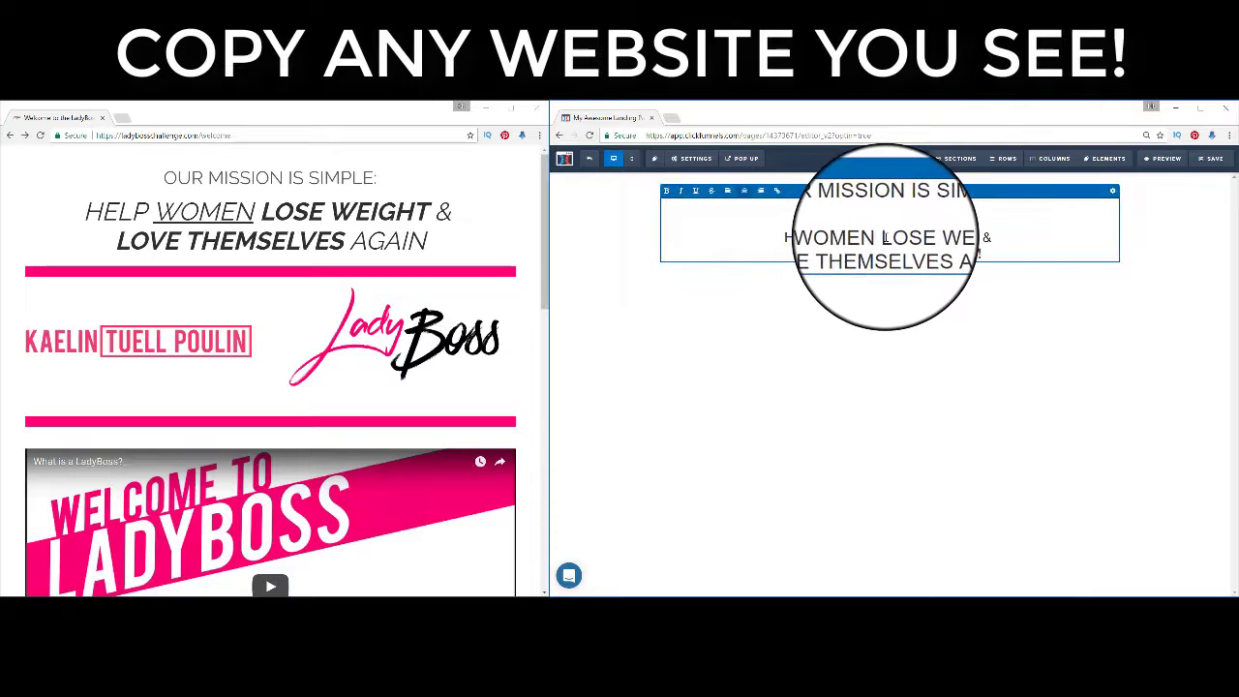
drag(876, 238, 980, 237)
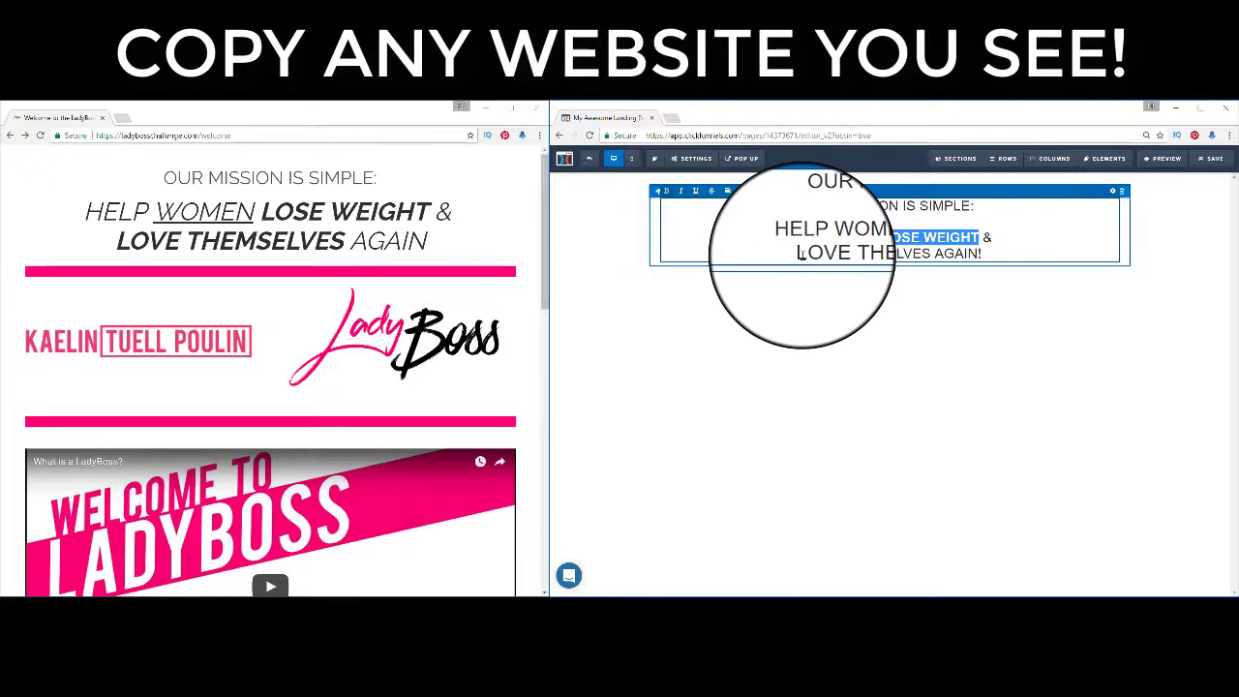
drag(799, 253, 931, 253)
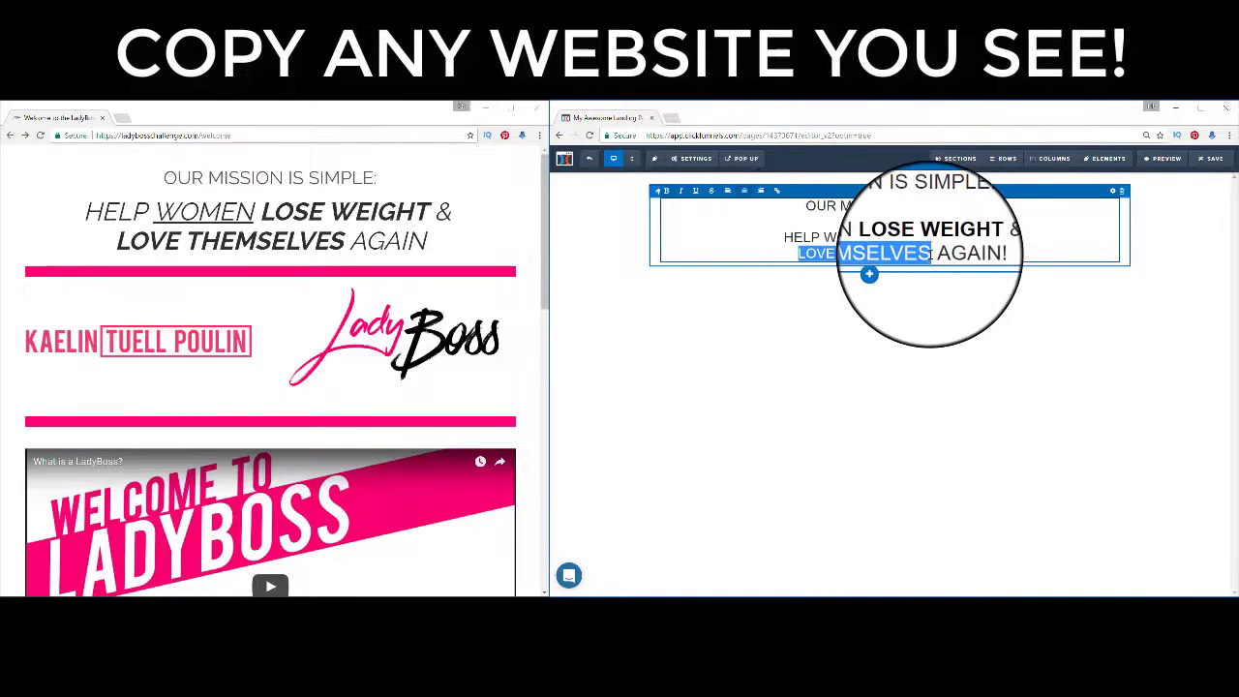
click(665, 191)
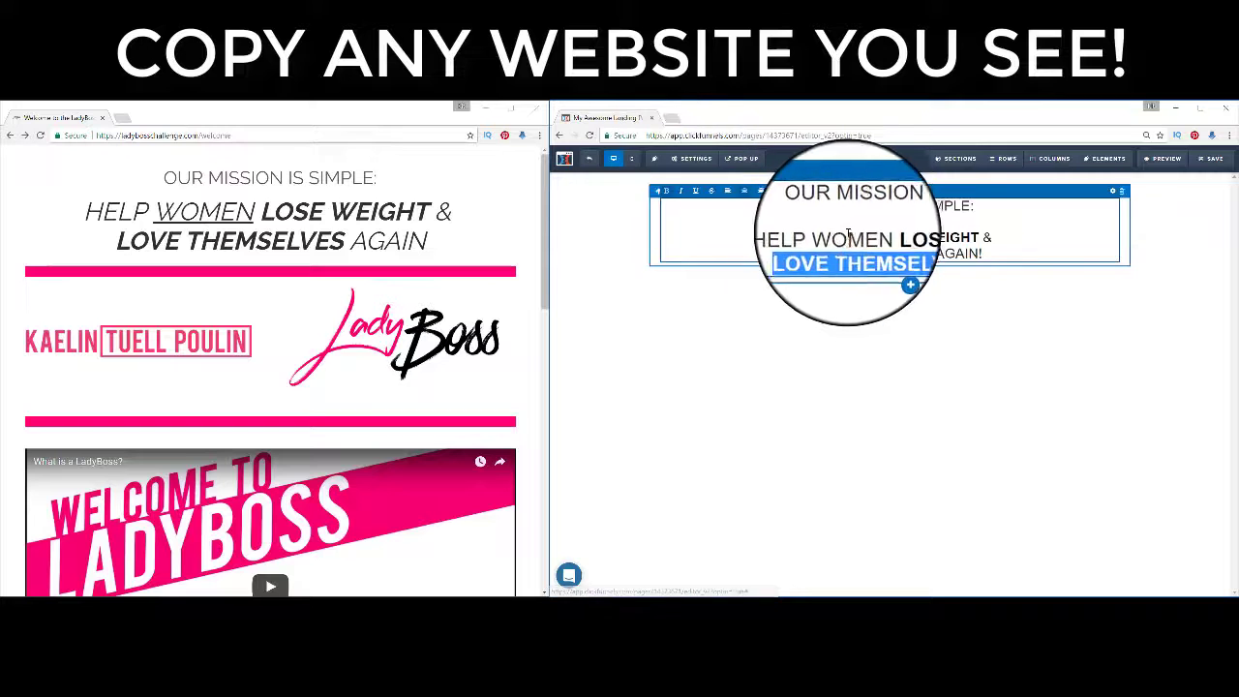
Italicize the headline lines "HELP WOMEN LOSE WEIGHT & LOVE THEMSELVES AGAIN!" and underline the word "WOMEN".
click(908, 236)
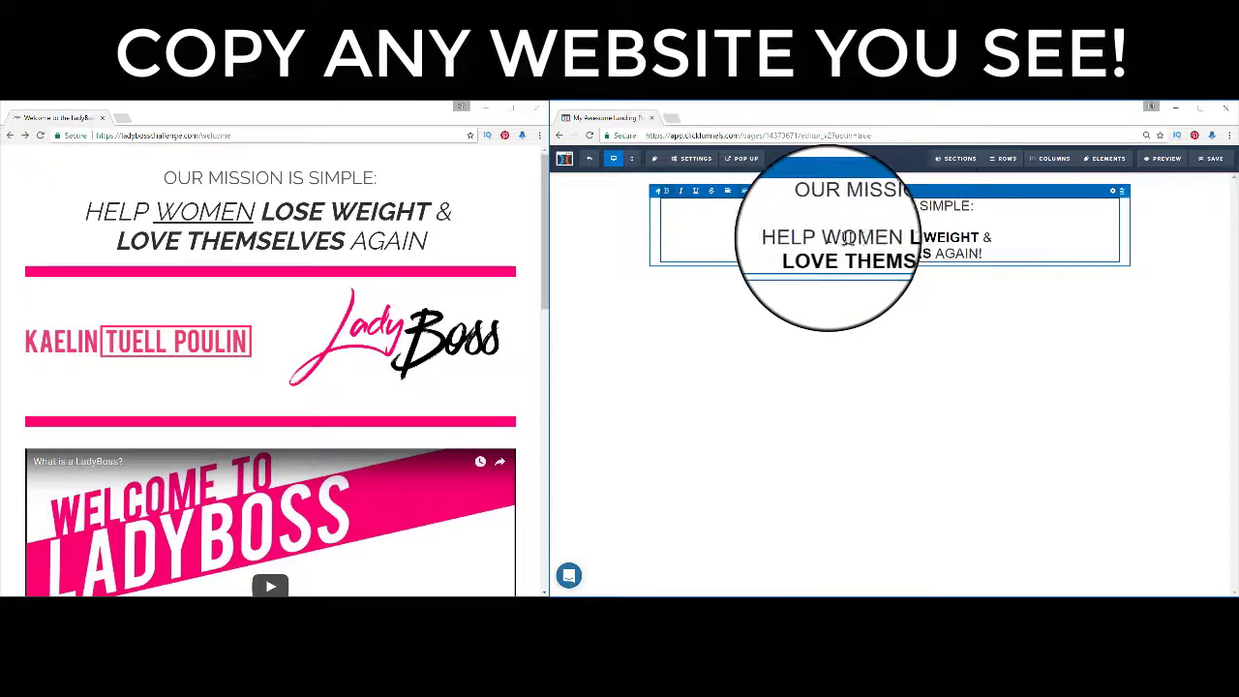
drag(778, 236, 985, 253)
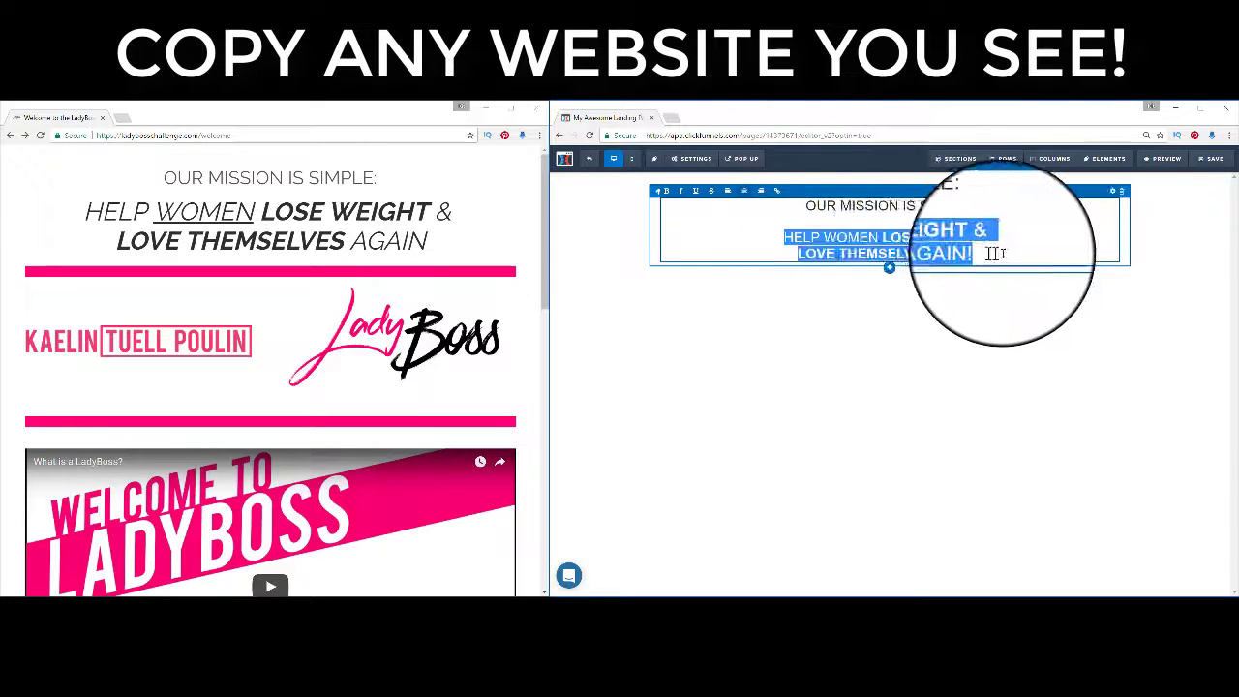
click(682, 192)
click(913, 290)
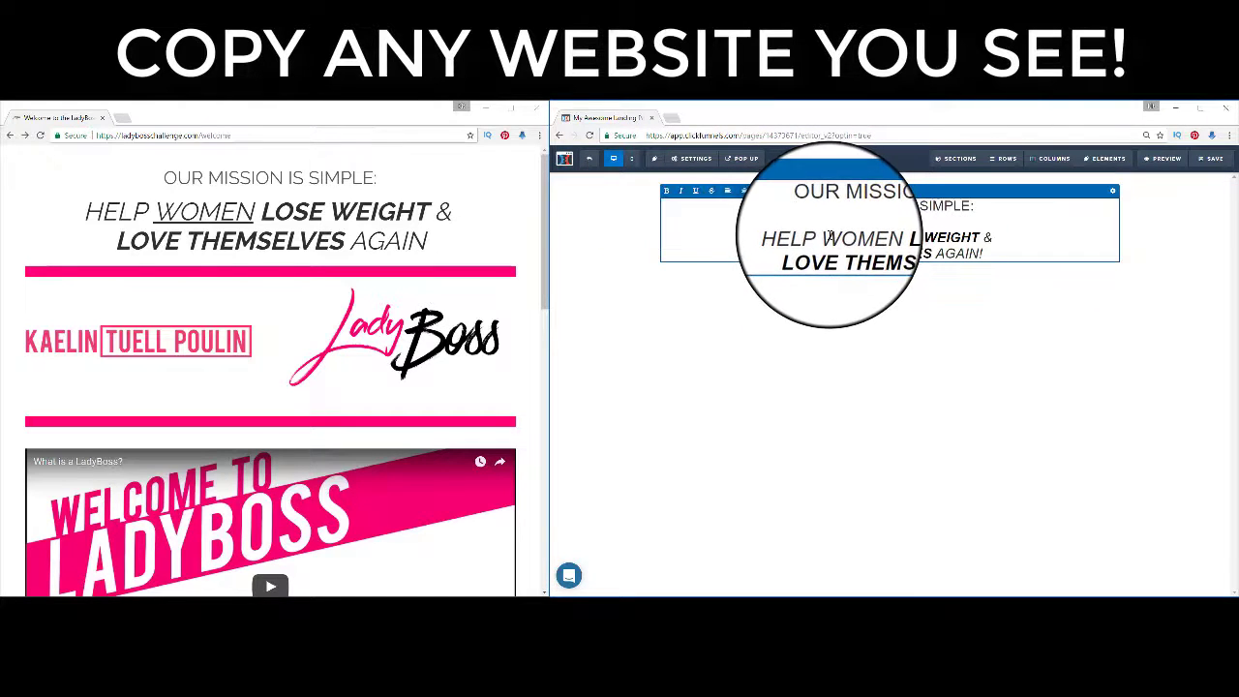
drag(848, 235, 878, 236)
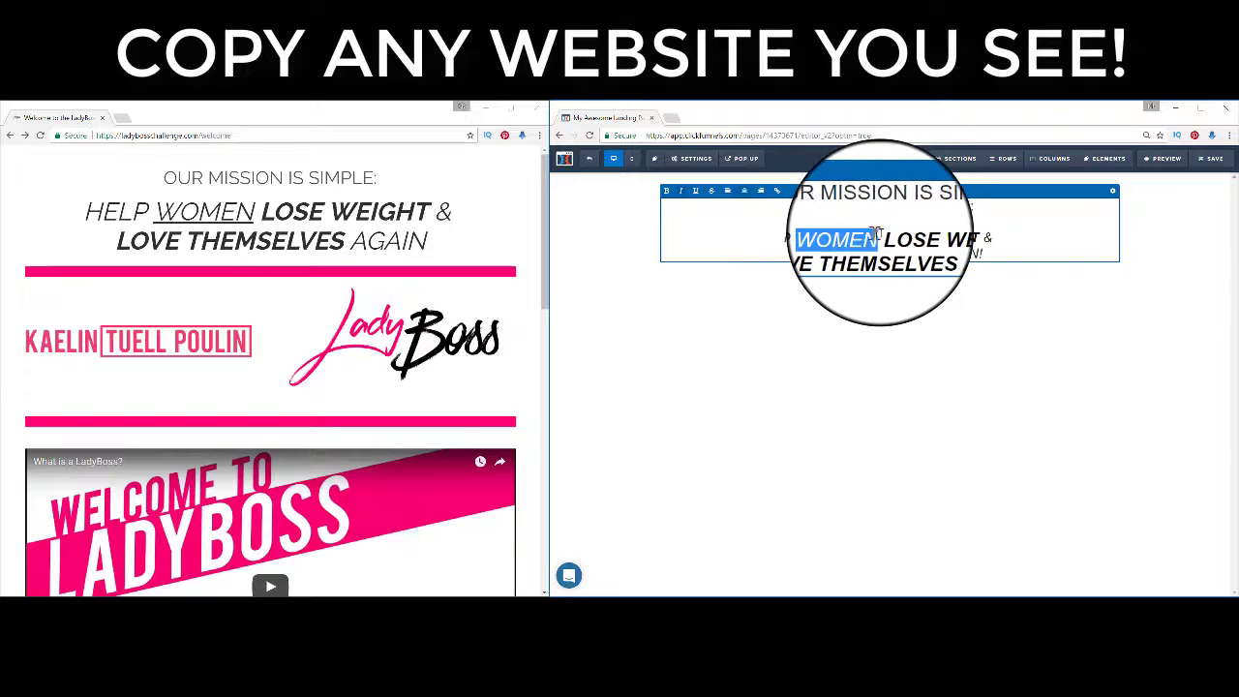
click(696, 194)
click(984, 354)
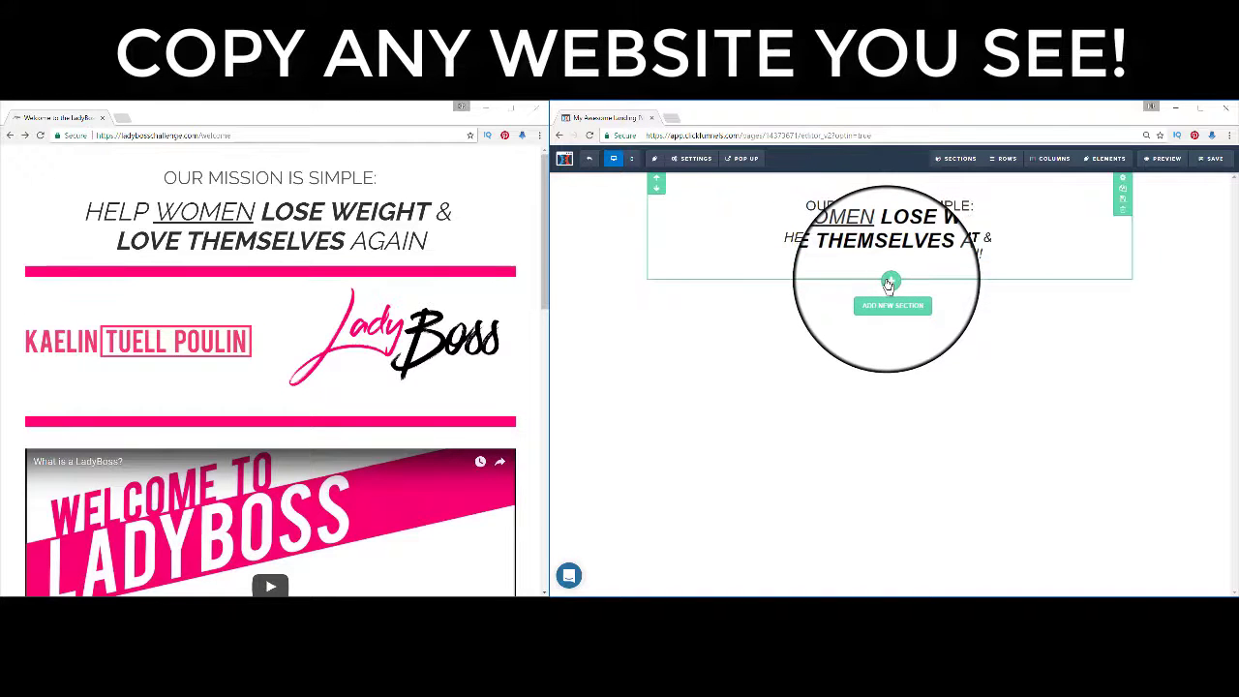
Add a wide section below the headline section and place a two-column row in it.
click(890, 282)
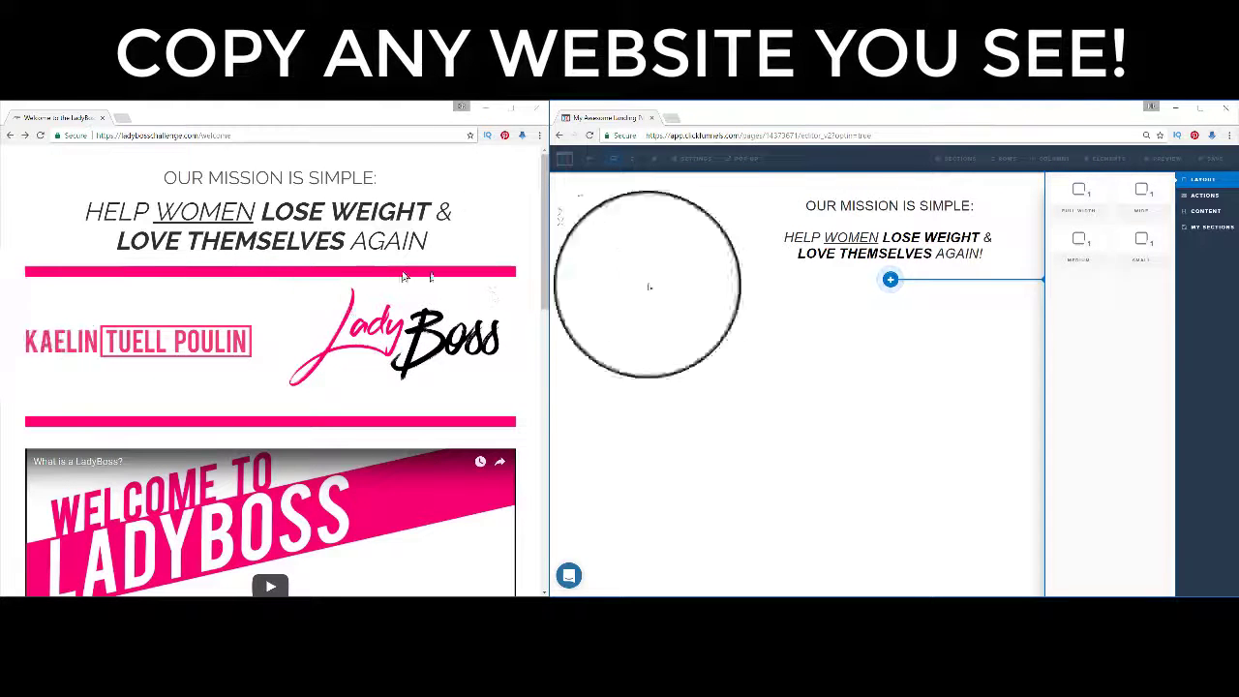
click(1149, 212)
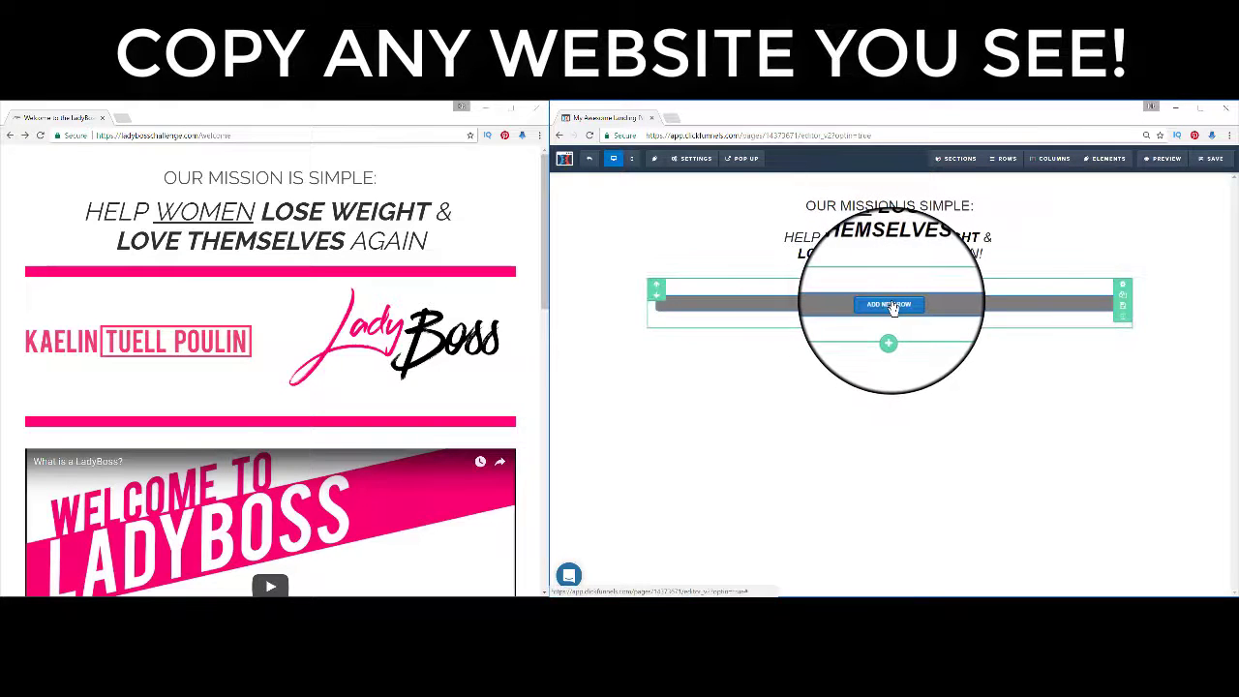
click(888, 305)
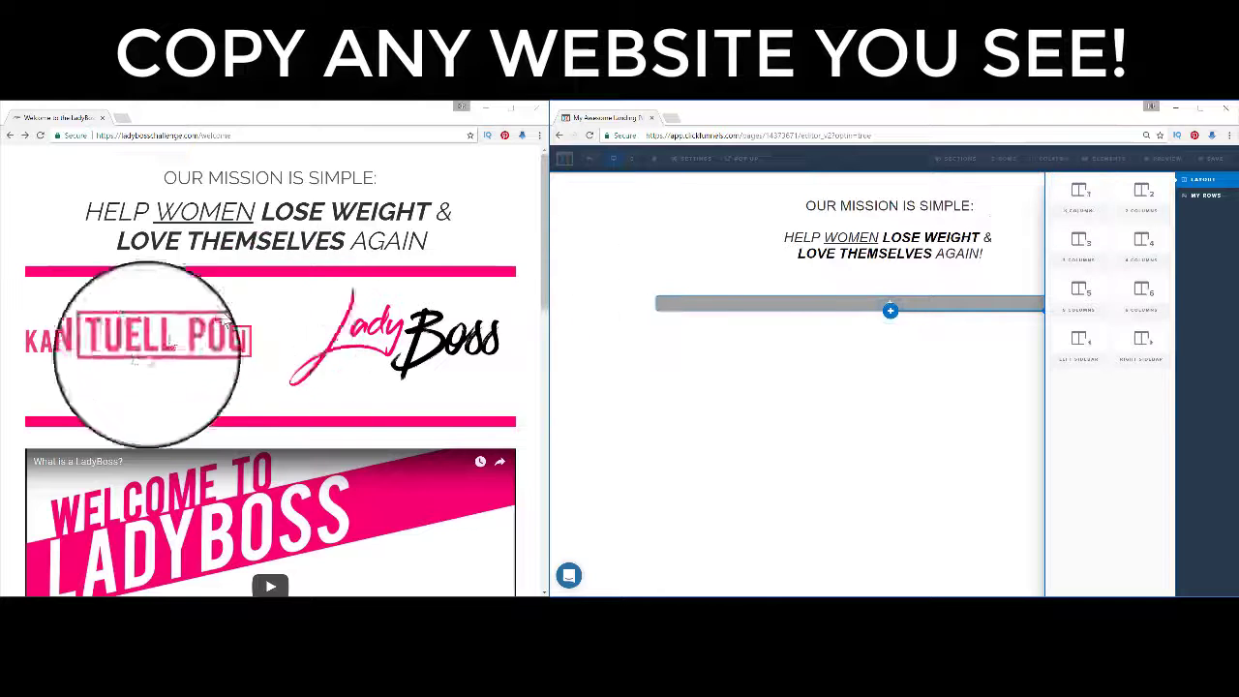
click(1117, 212)
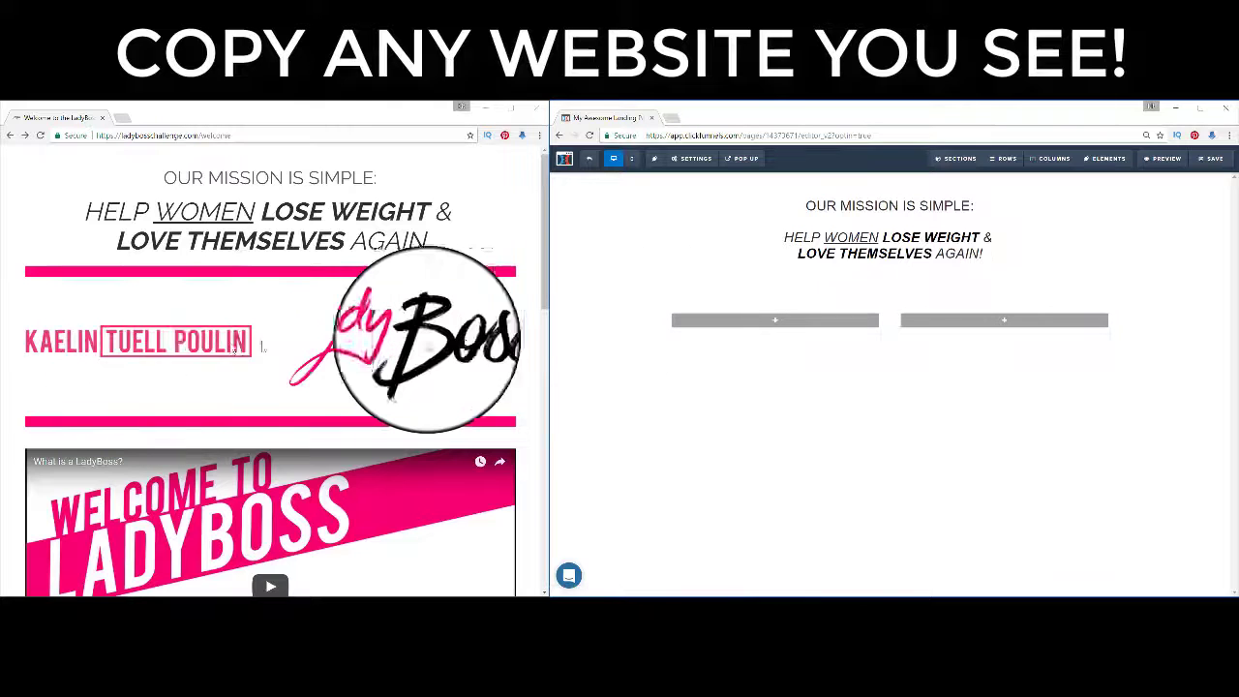
Add an image element to each of the two columns in the new row.
click(771, 323)
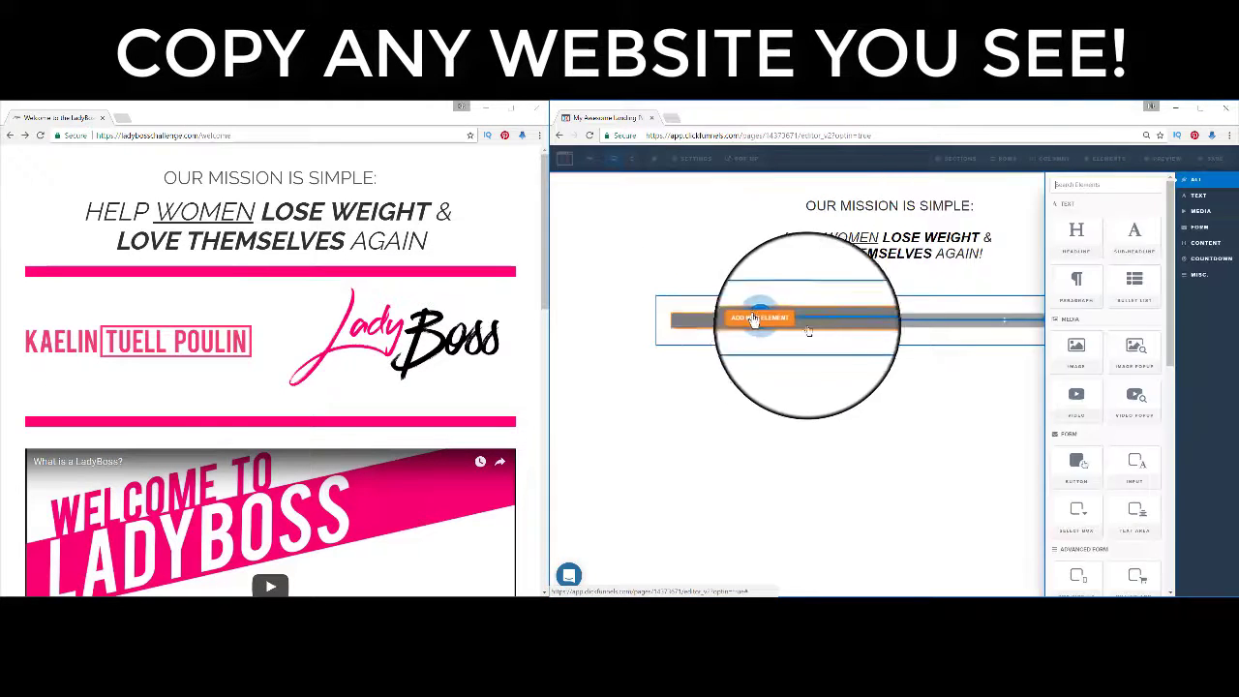
click(1076, 356)
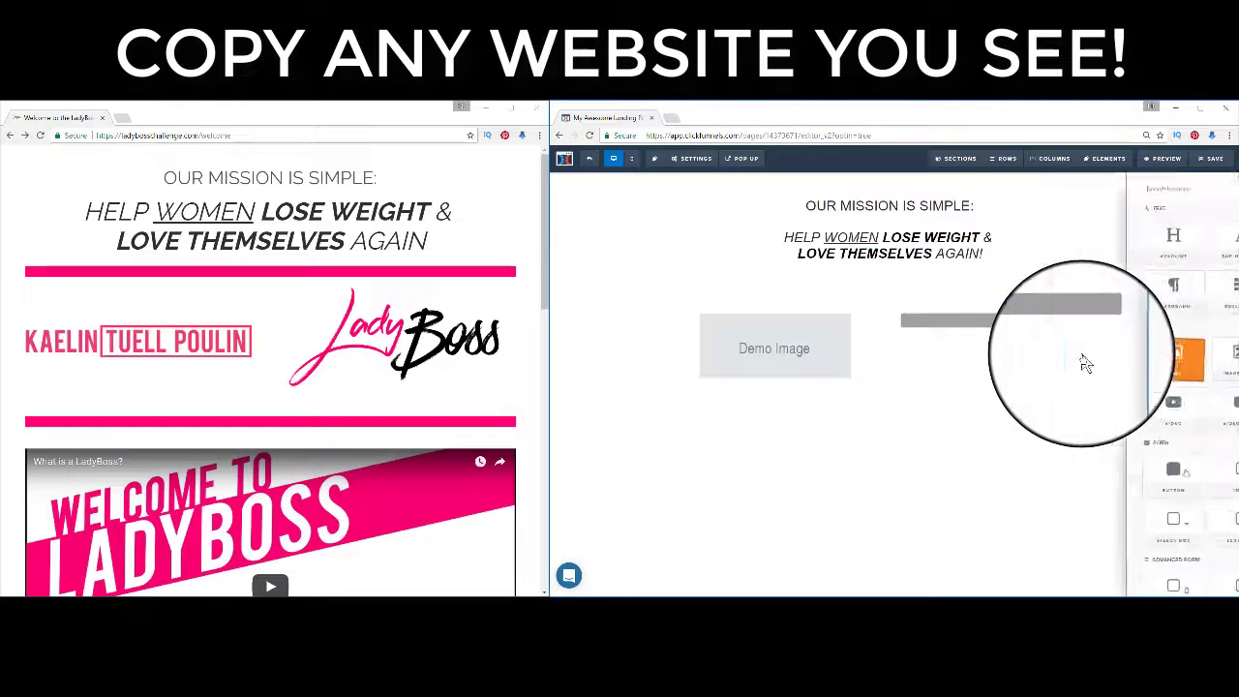
click(1003, 324)
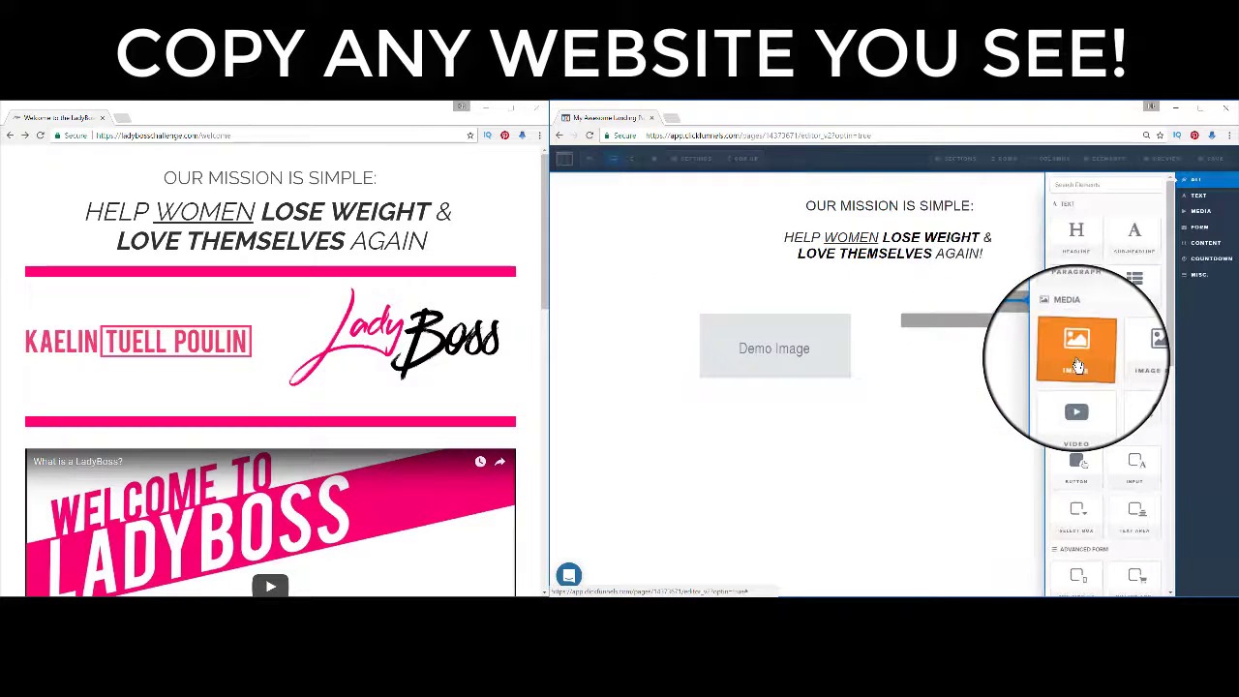
click(1077, 366)
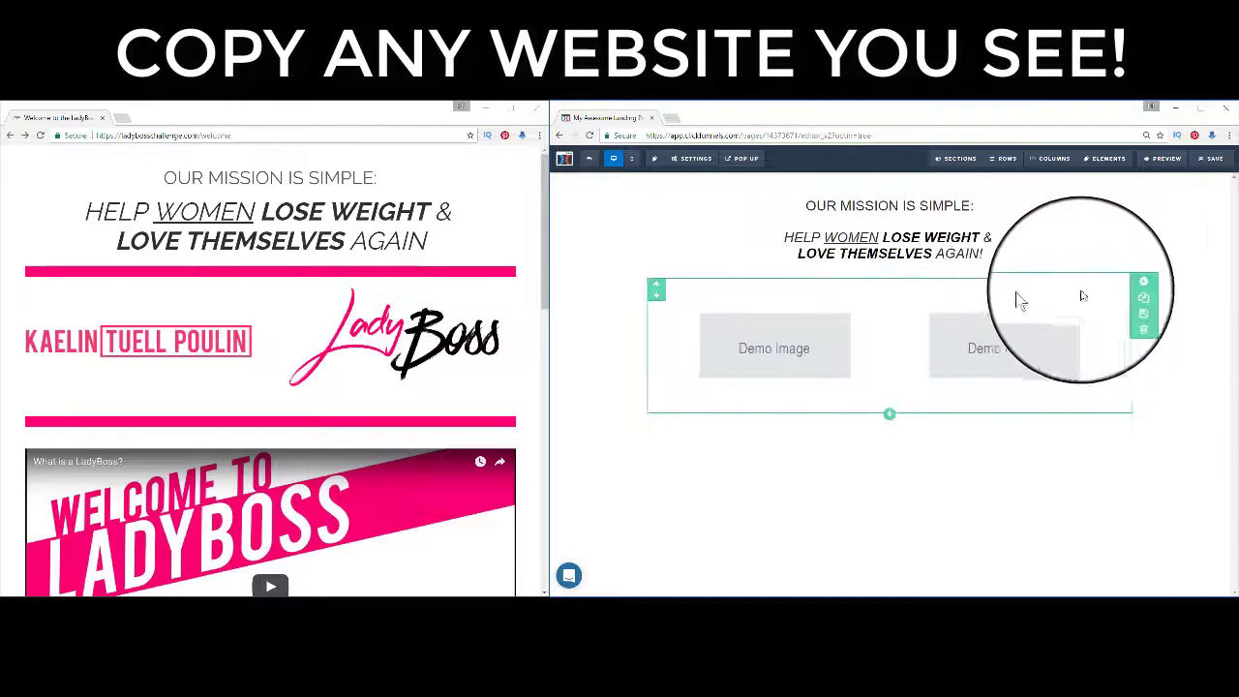
Give the image section a Top & Bottom border with Solid style, bright pink color and 10px size.
click(1123, 289)
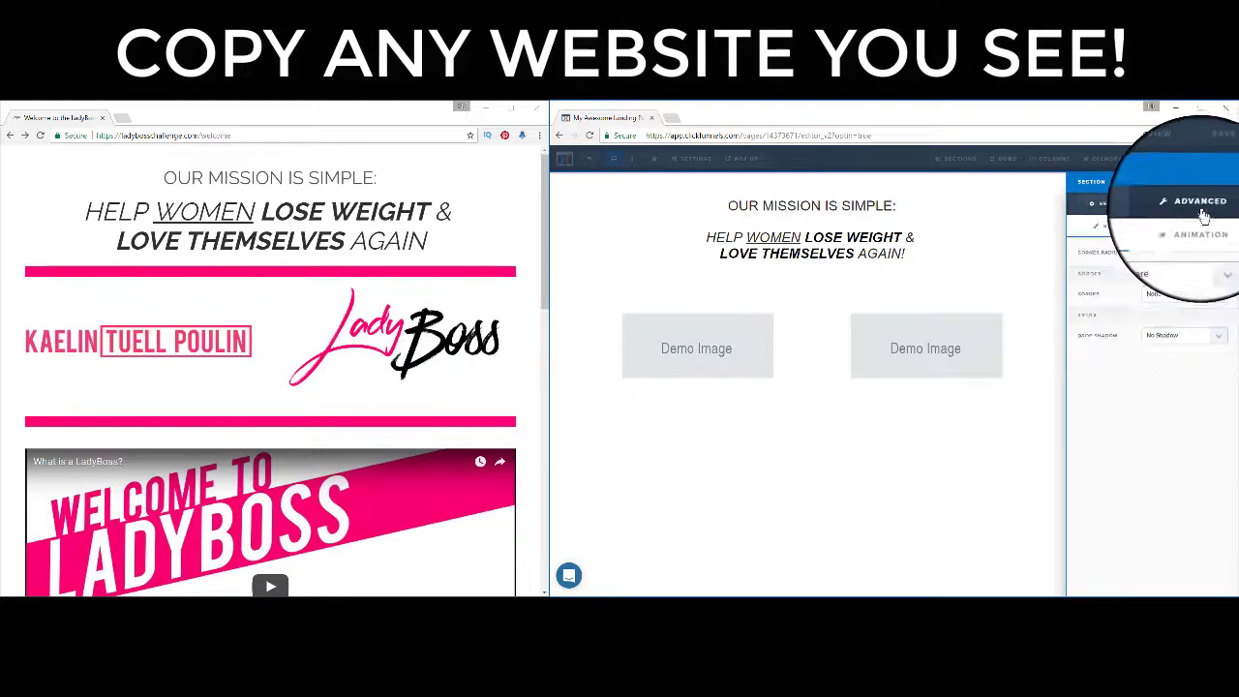
click(1169, 298)
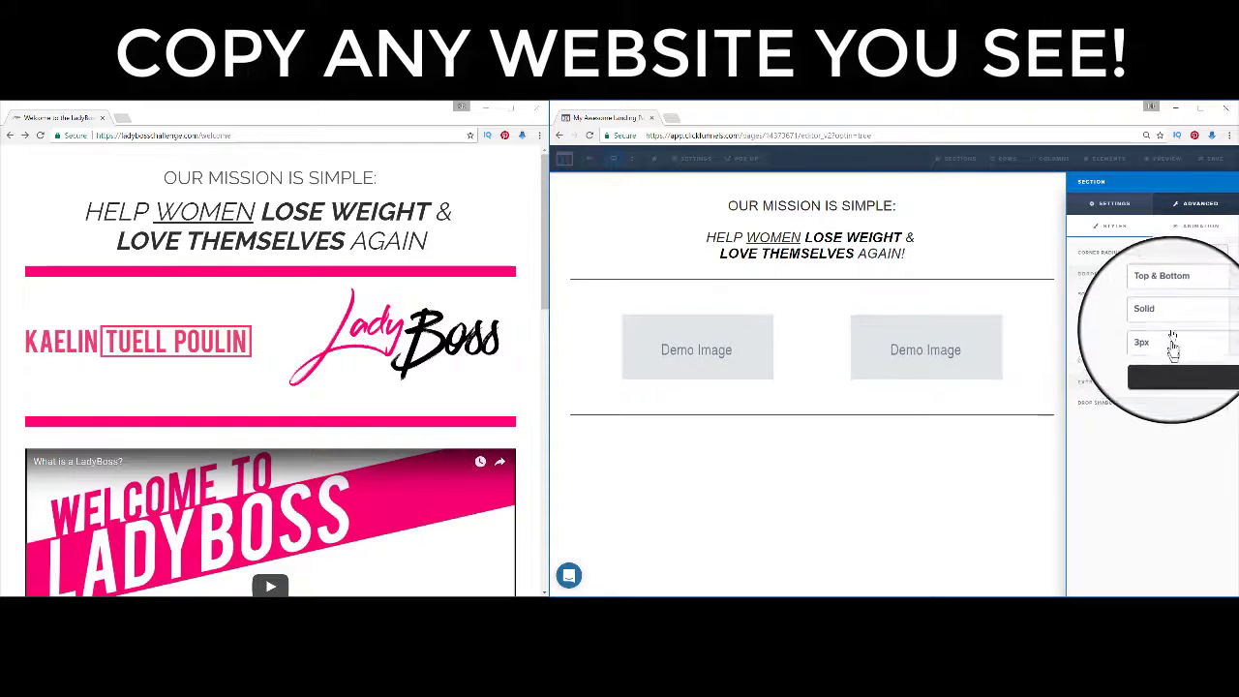
click(1158, 363)
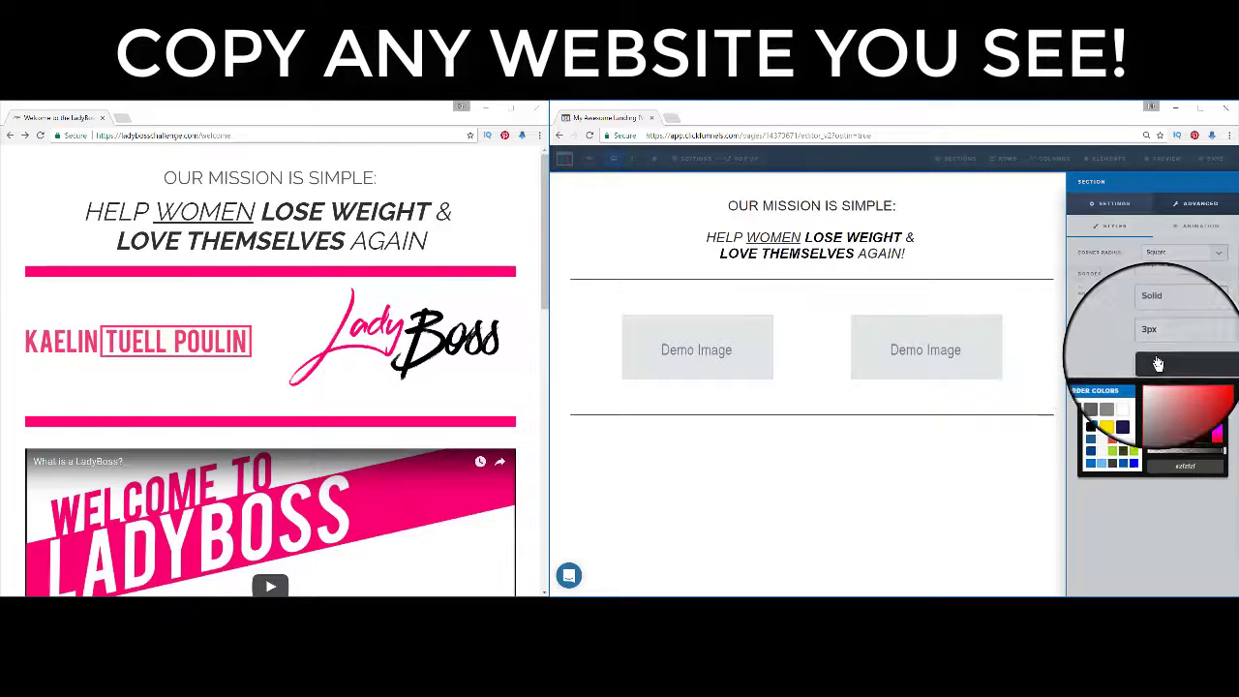
click(1134, 430)
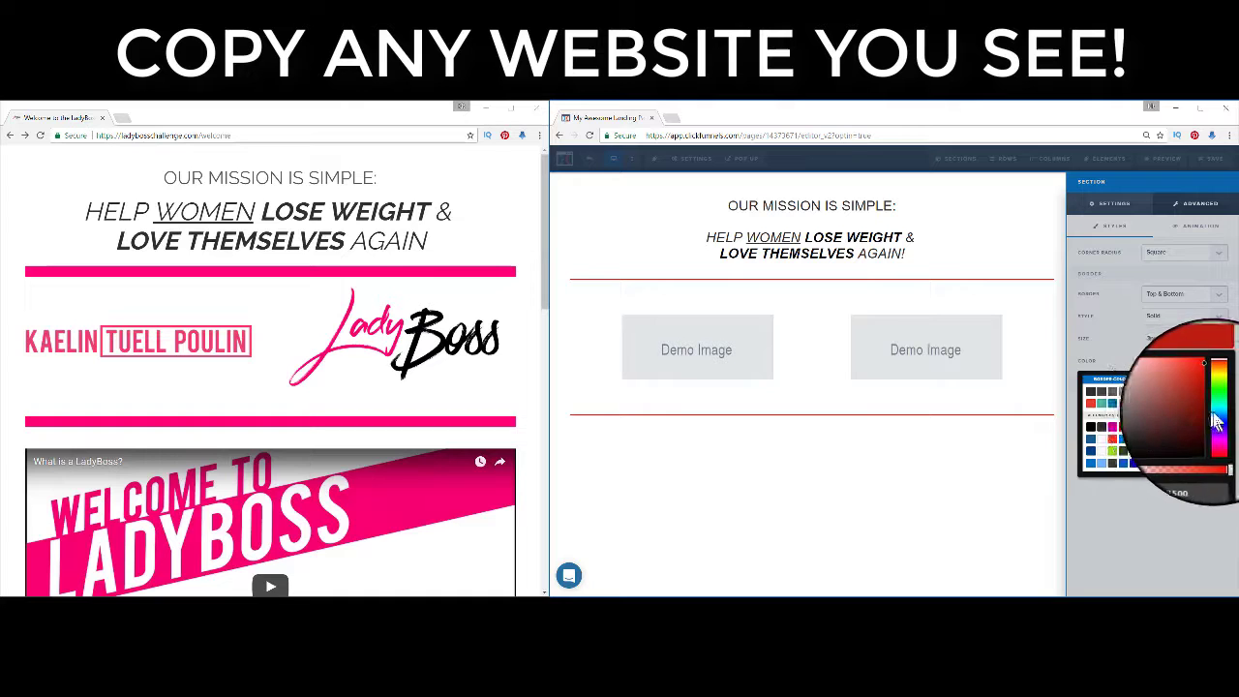
mouse_move(1216, 420)
mouse_down()
mouse_move(1218, 433)
mouse_move(1218, 388)
mouse_move(1218, 435)
mouse_move(1203, 415)
mouse_move(1218, 455)
mouse_up()
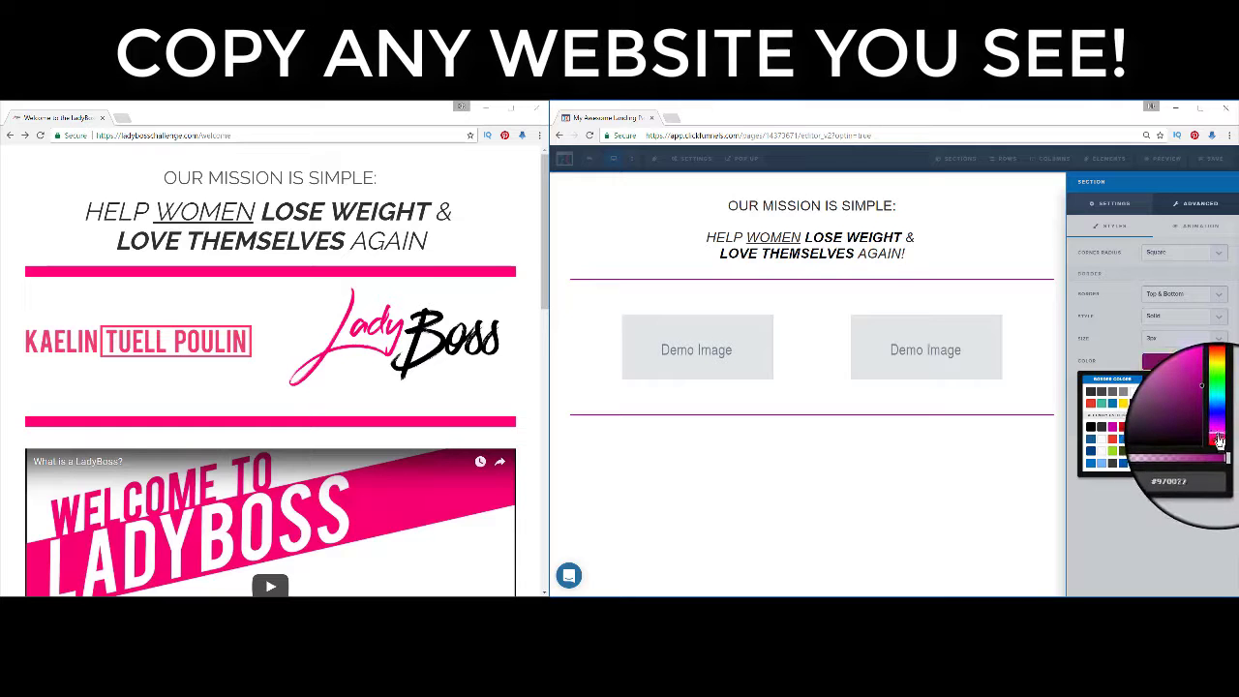
click(1201, 397)
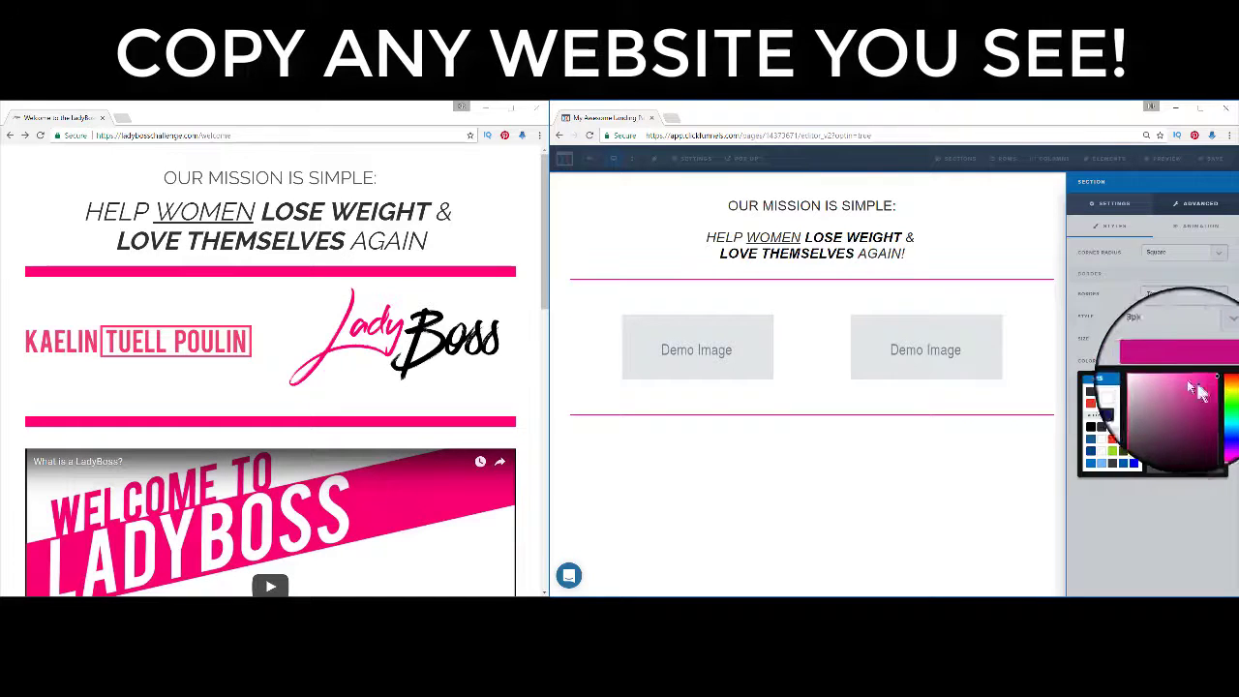
click(1099, 356)
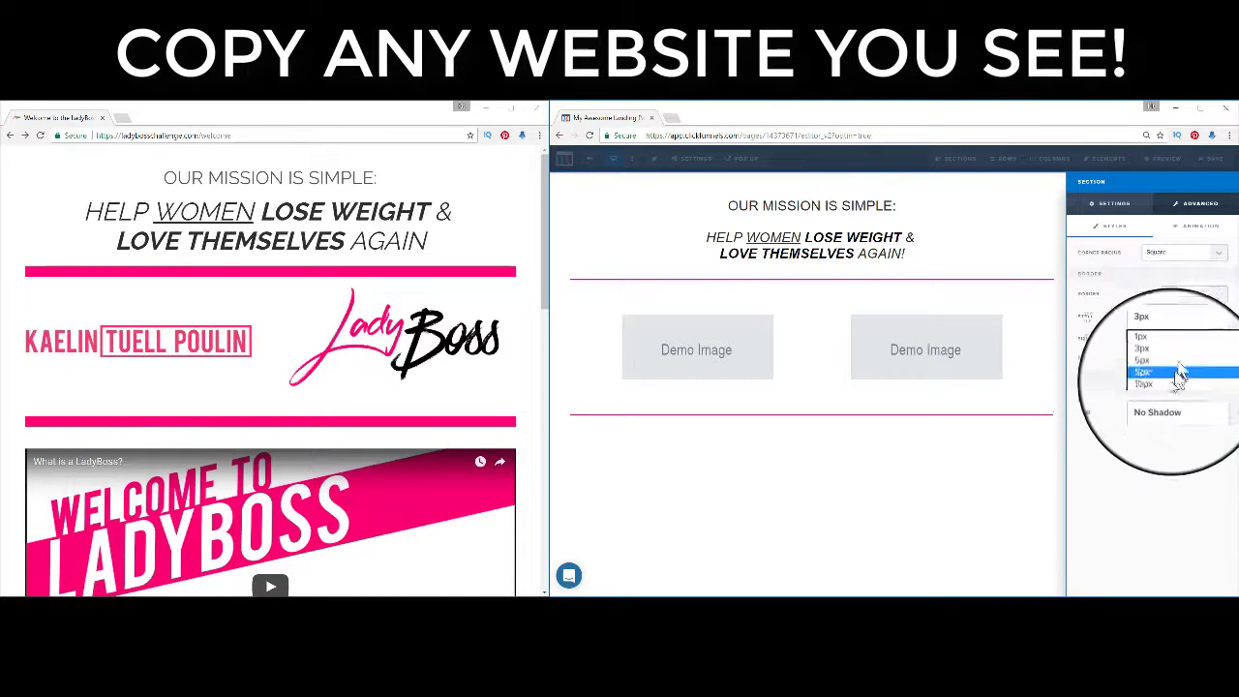
click(1173, 386)
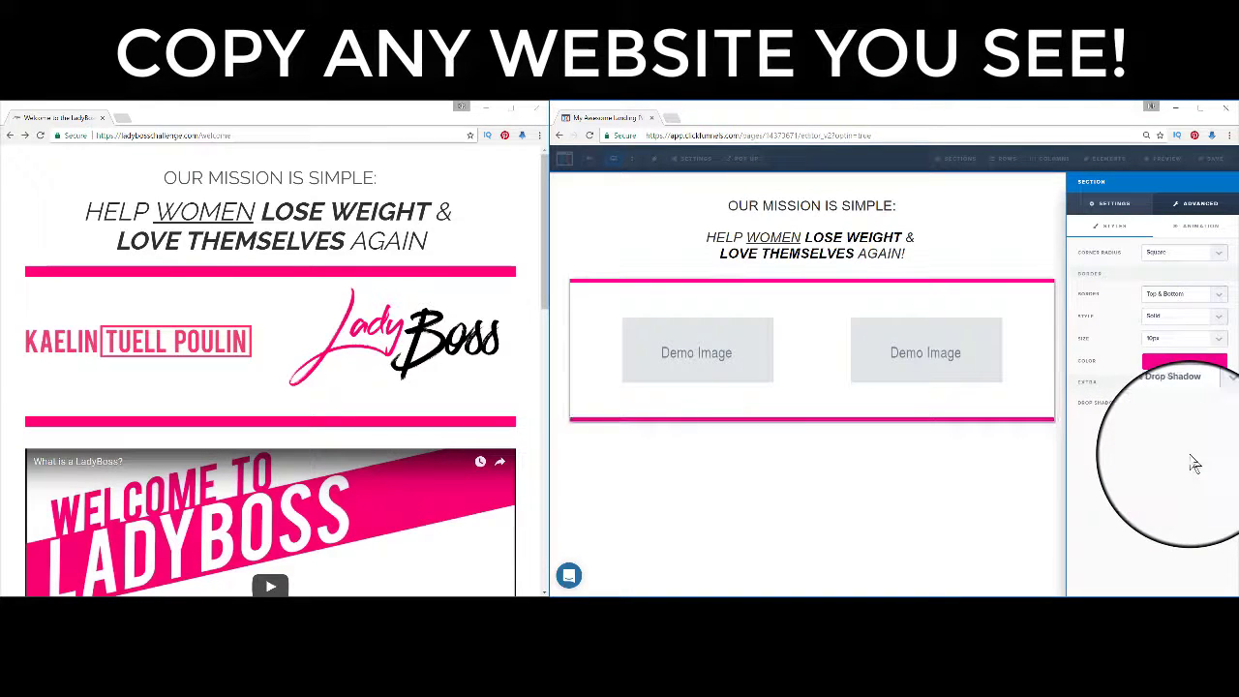
Set the image section's drop shadow to No Shadow and close the section's settings.
click(1194, 464)
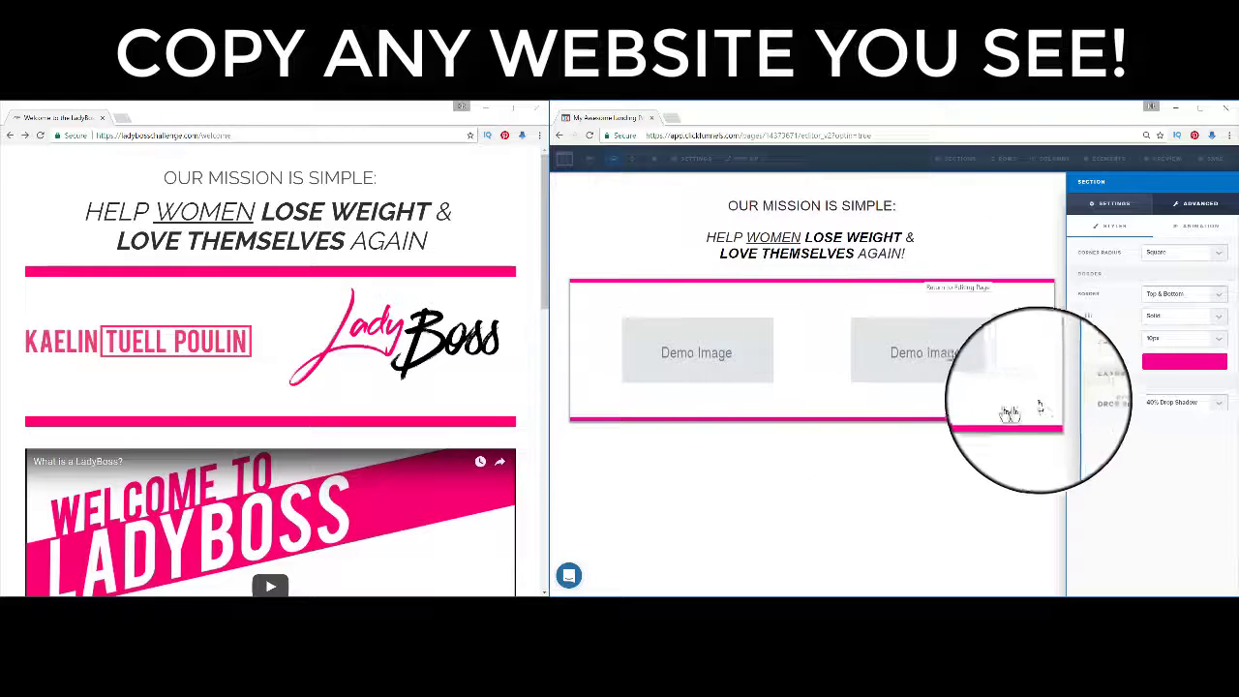
click(1179, 403)
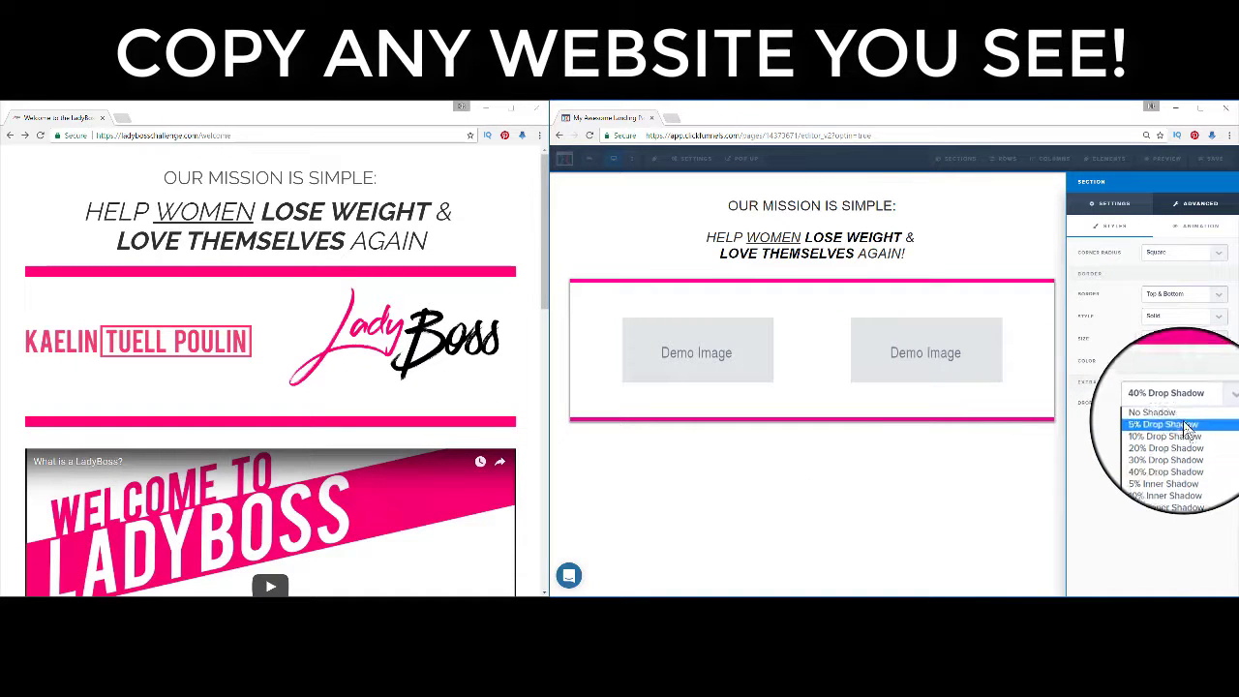
click(1183, 417)
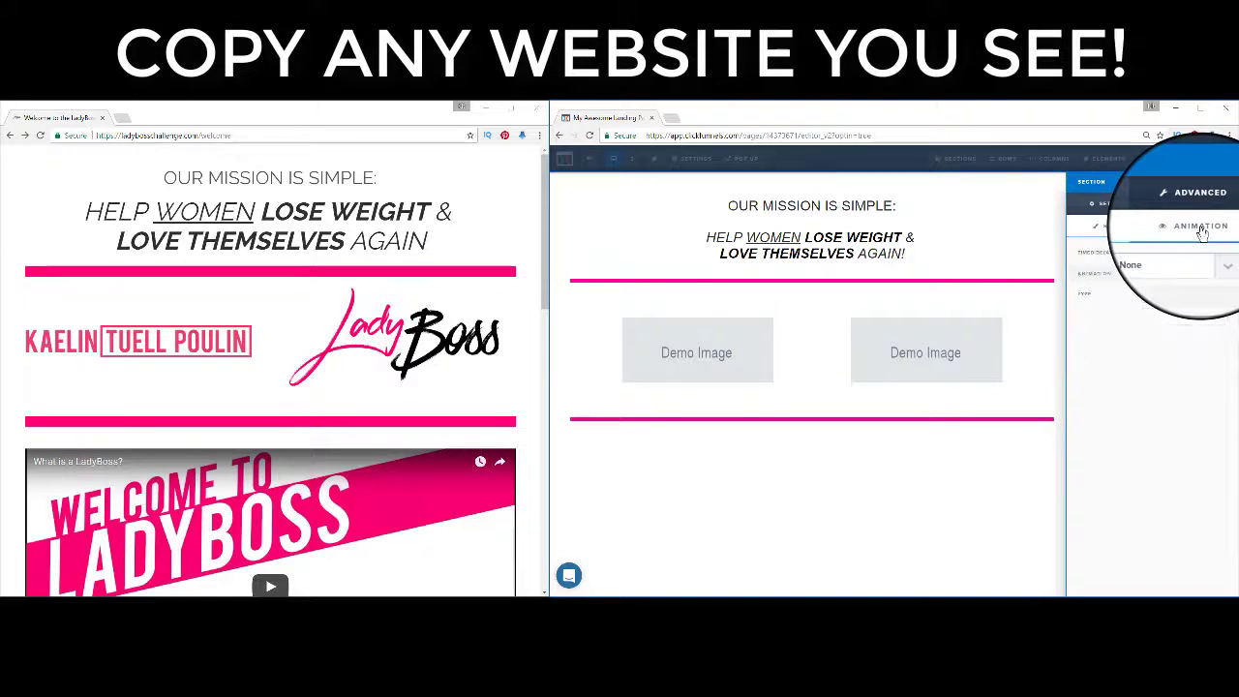
click(947, 448)
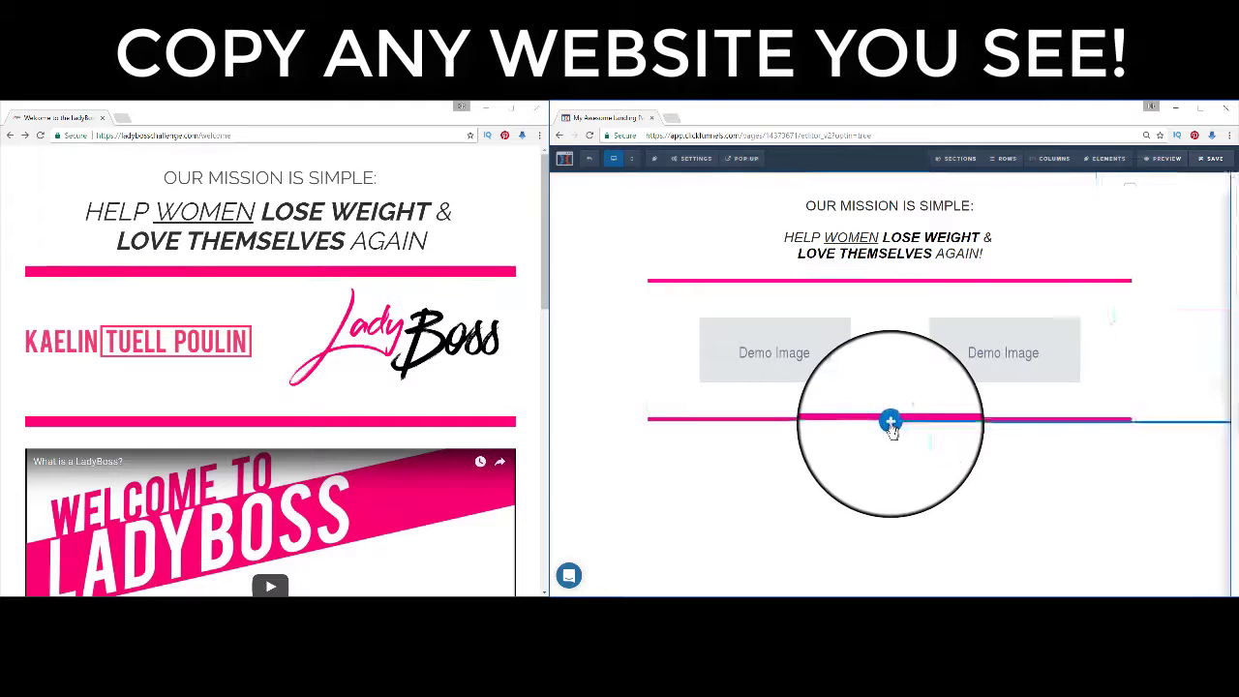
Add a wide section below the image section and place a one-column row in it.
click(891, 419)
scroll(429, 409, down, 3)
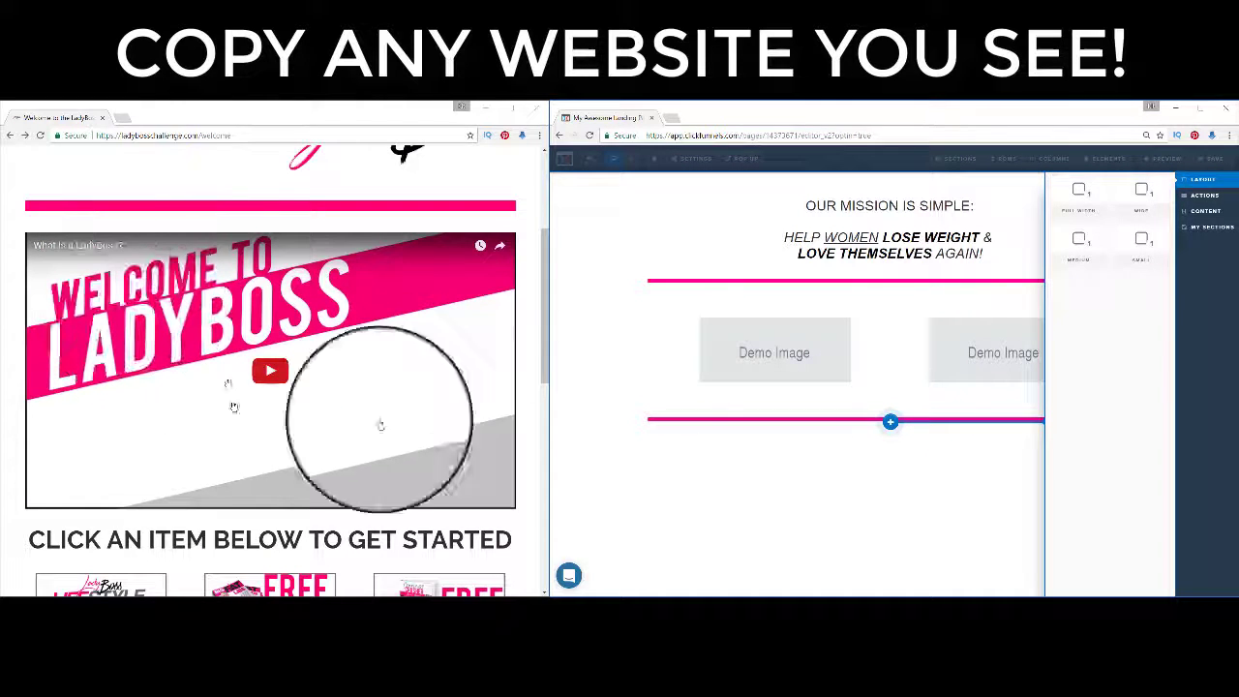
click(1156, 211)
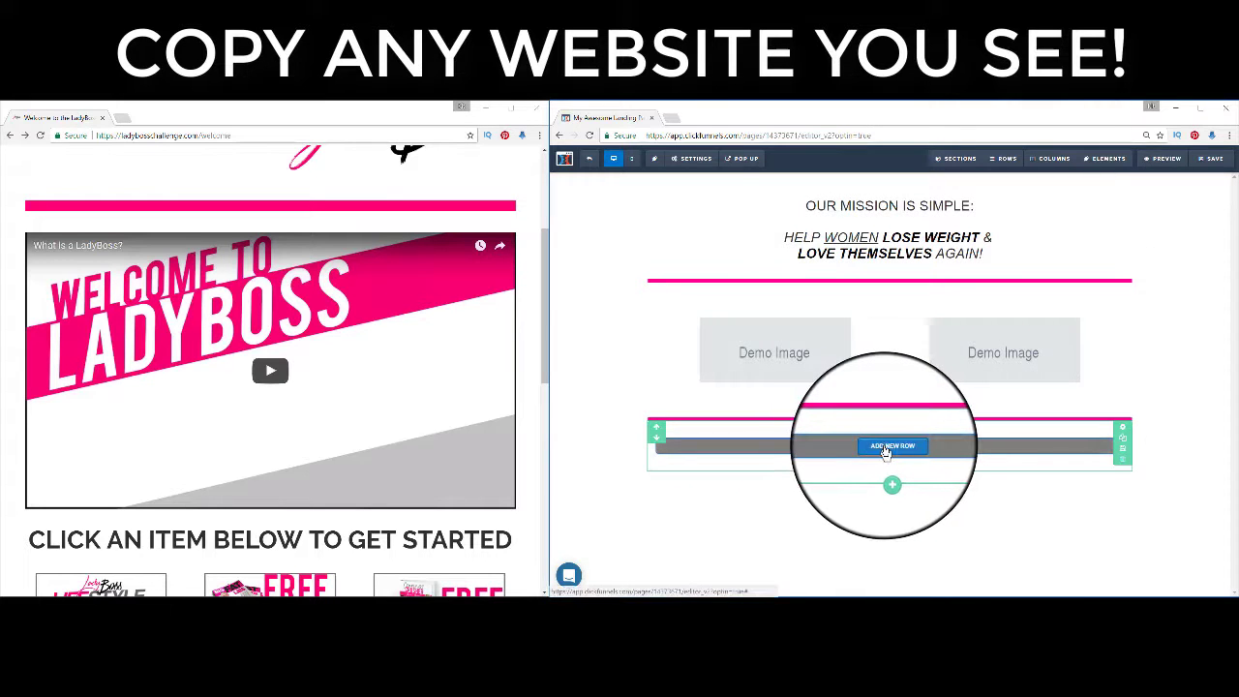
click(890, 445)
click(1082, 213)
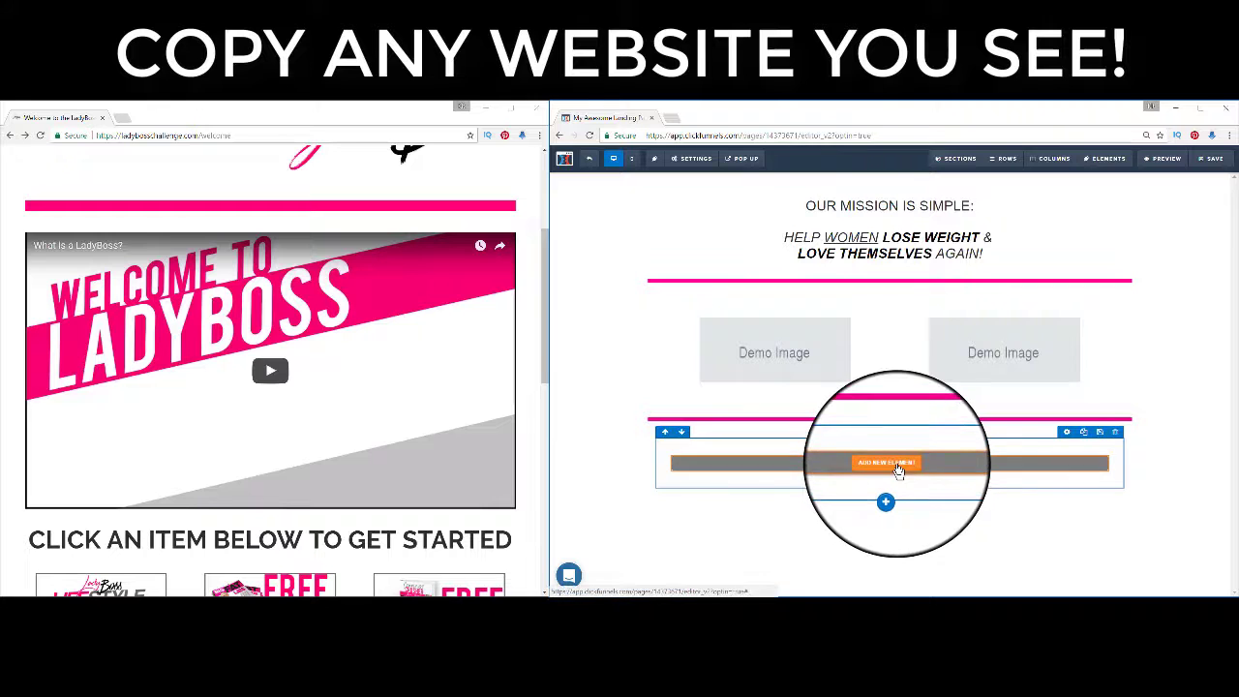
Add a video element to the one-column row below the images.
click(896, 467)
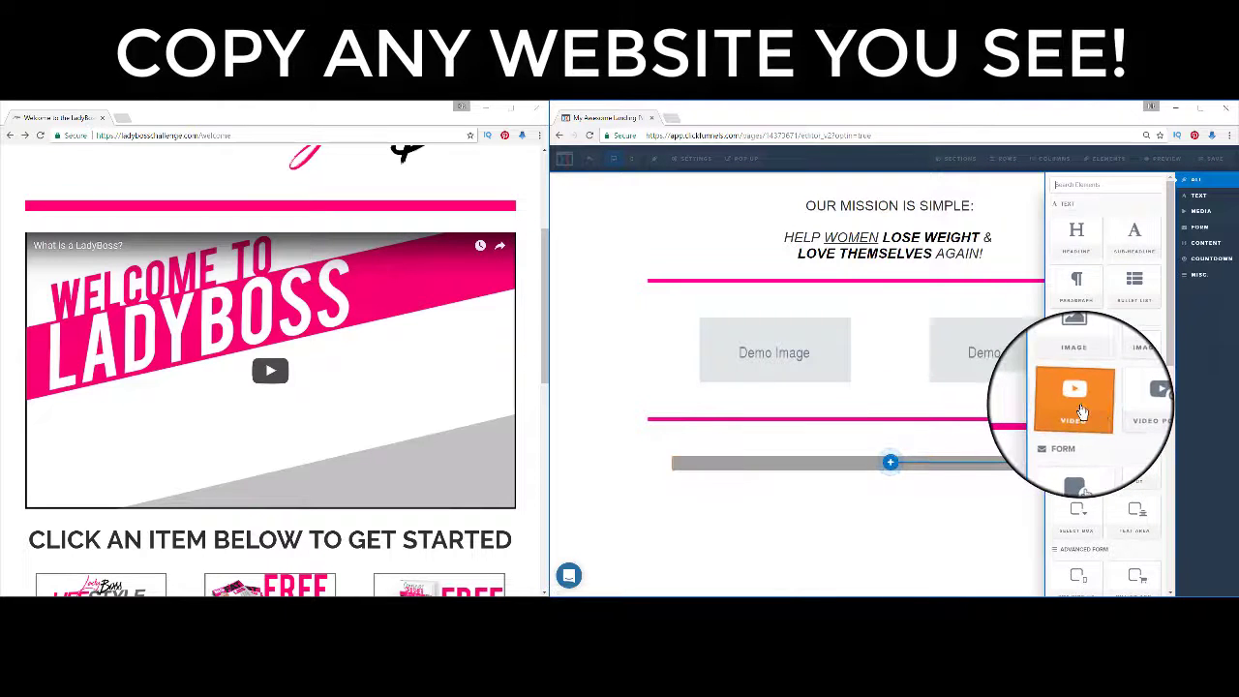
click(1082, 412)
scroll(1001, 387, down, 2)
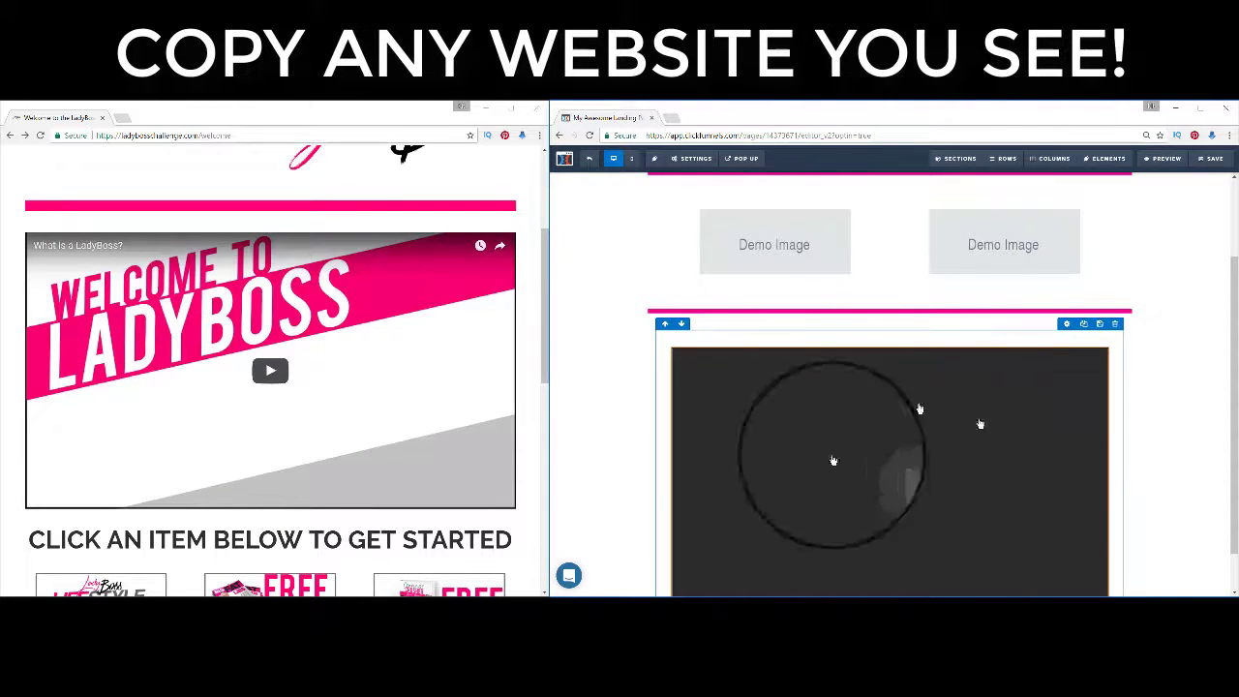
Reduce the top padding of the one-column row that holds the video and close the row's settings.
click(1067, 325)
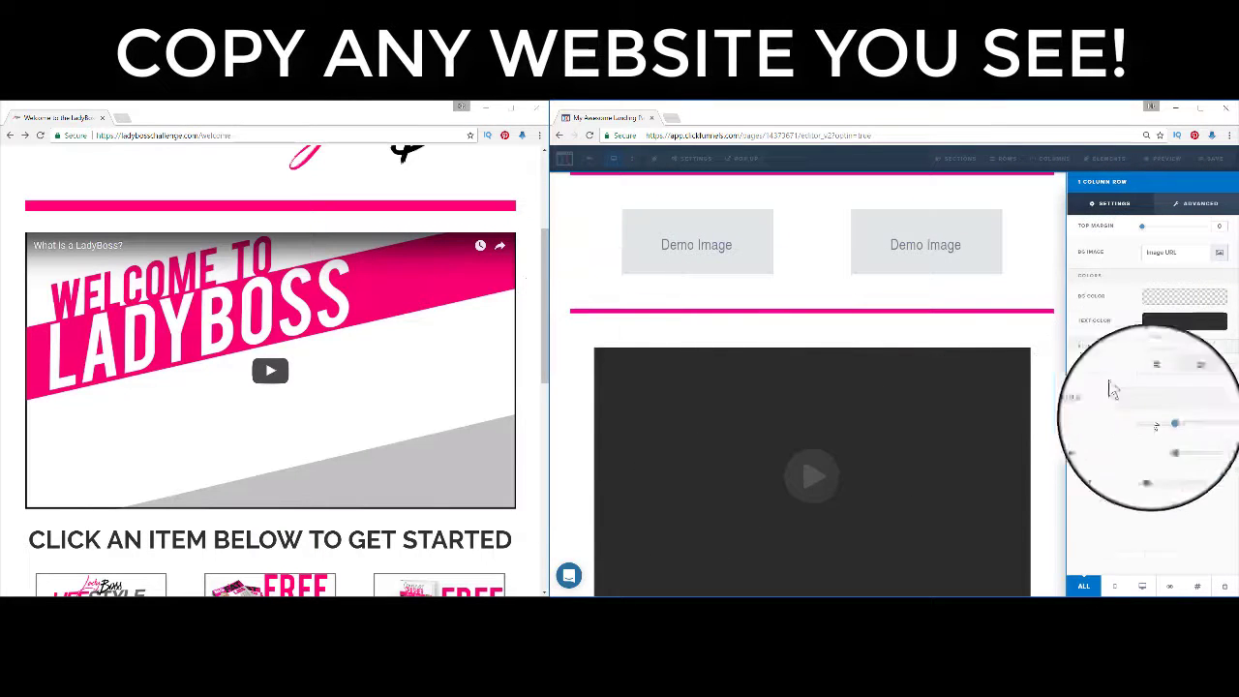
drag(1168, 424, 1113, 442)
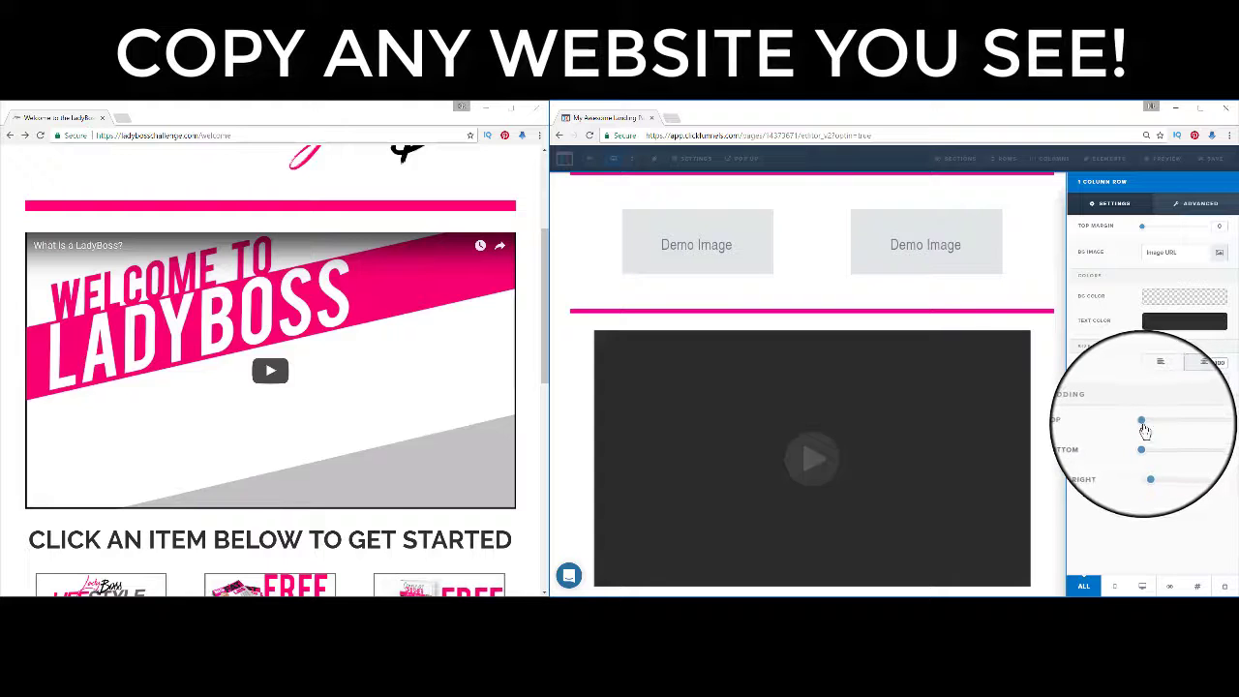
drag(1144, 426, 1159, 429)
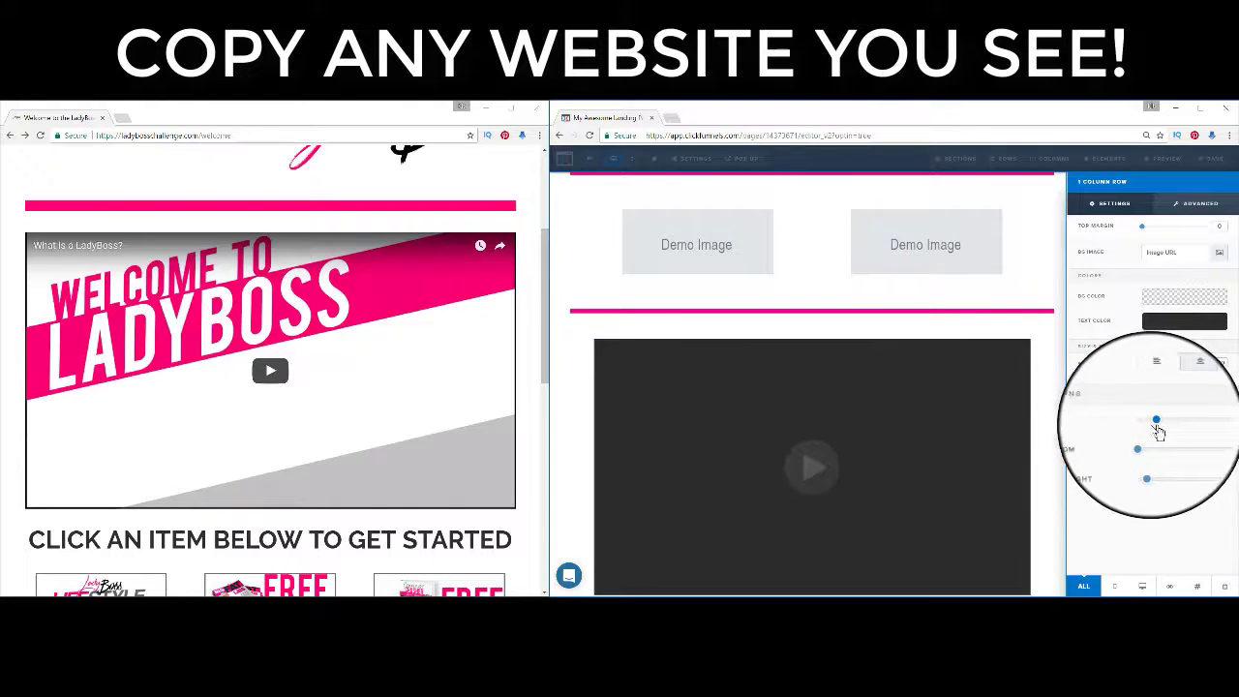
click(1041, 386)
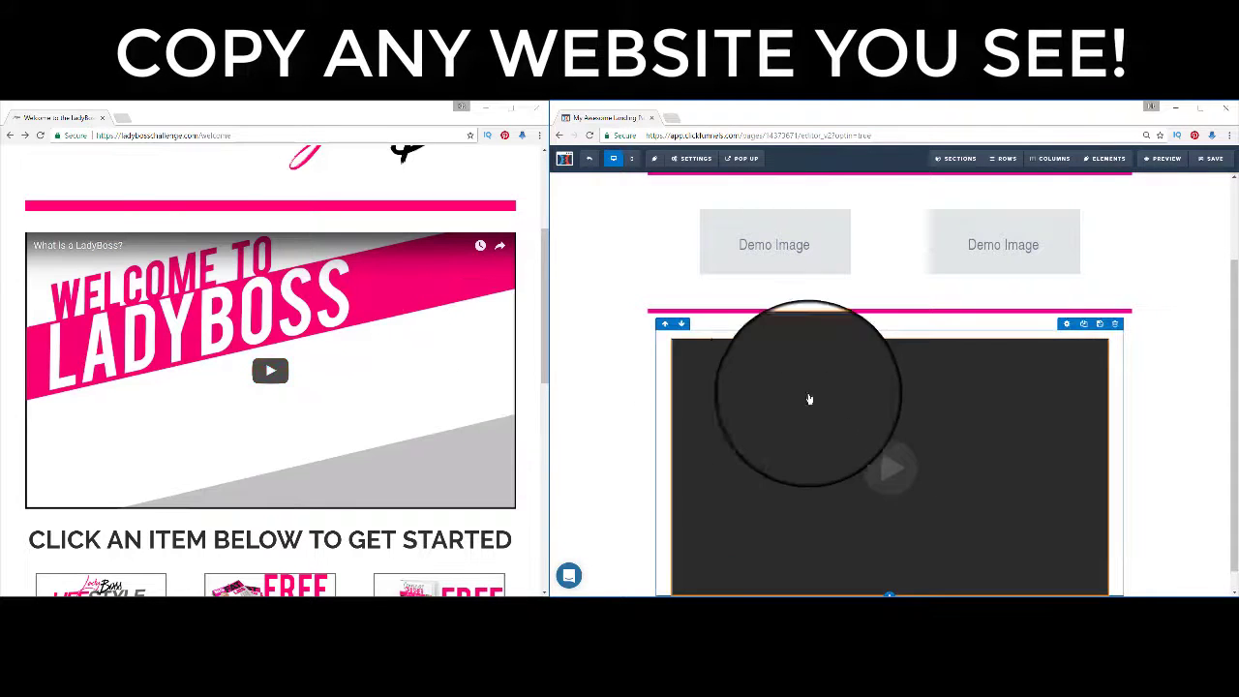
scroll(431, 387, down, 3)
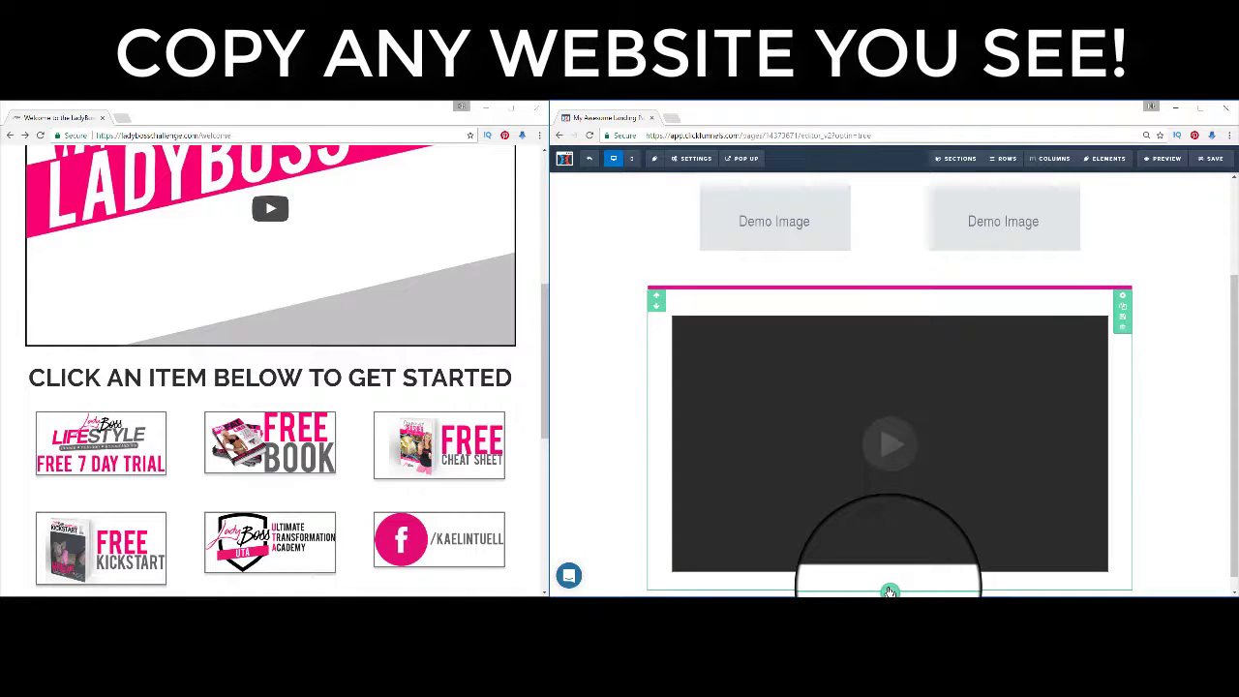
click(889, 591)
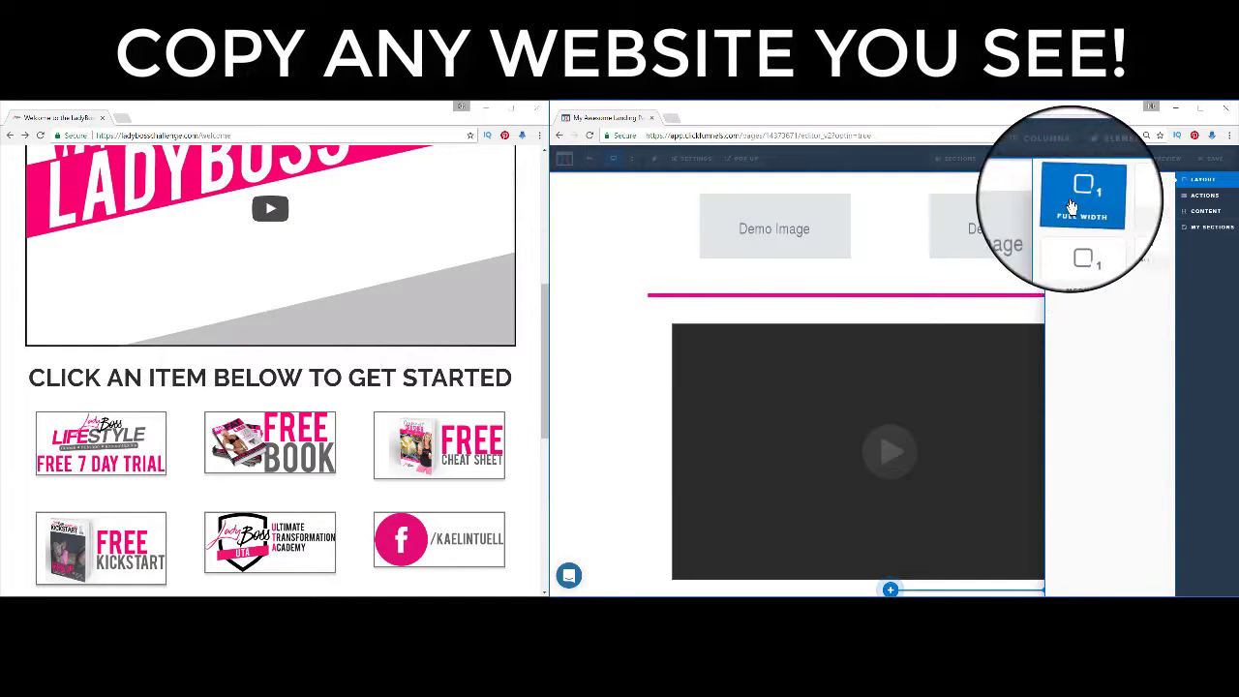
click(1145, 206)
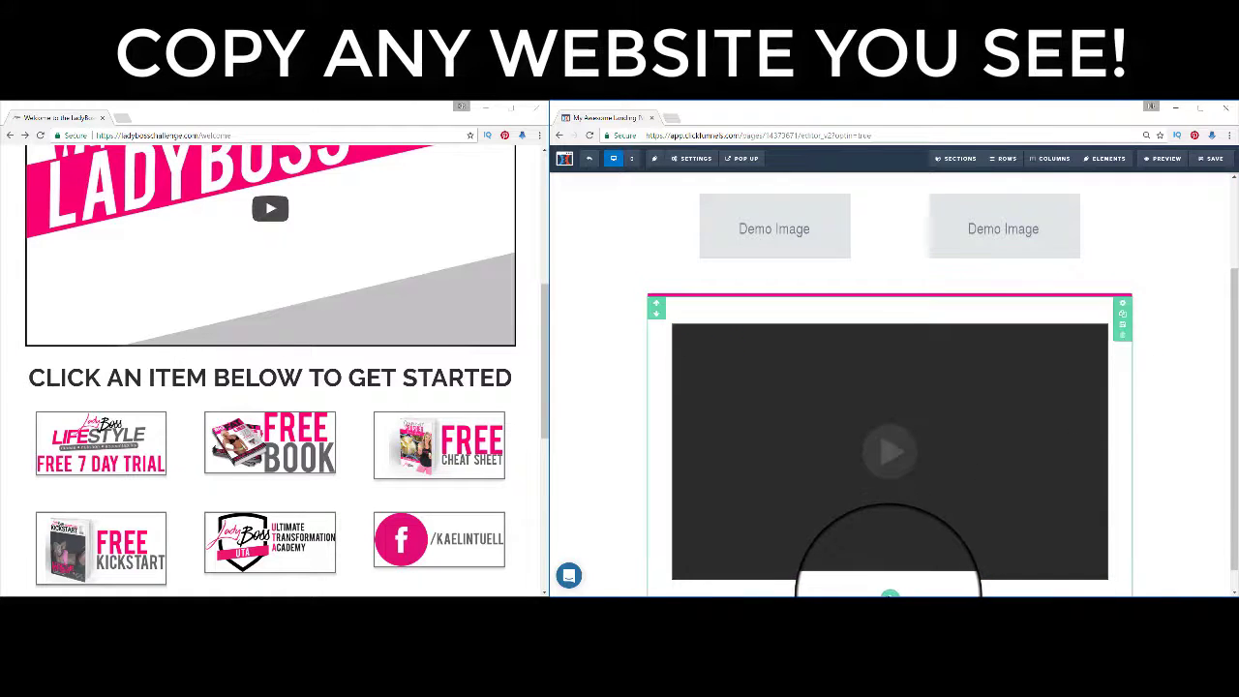
scroll(902, 573, down, 1)
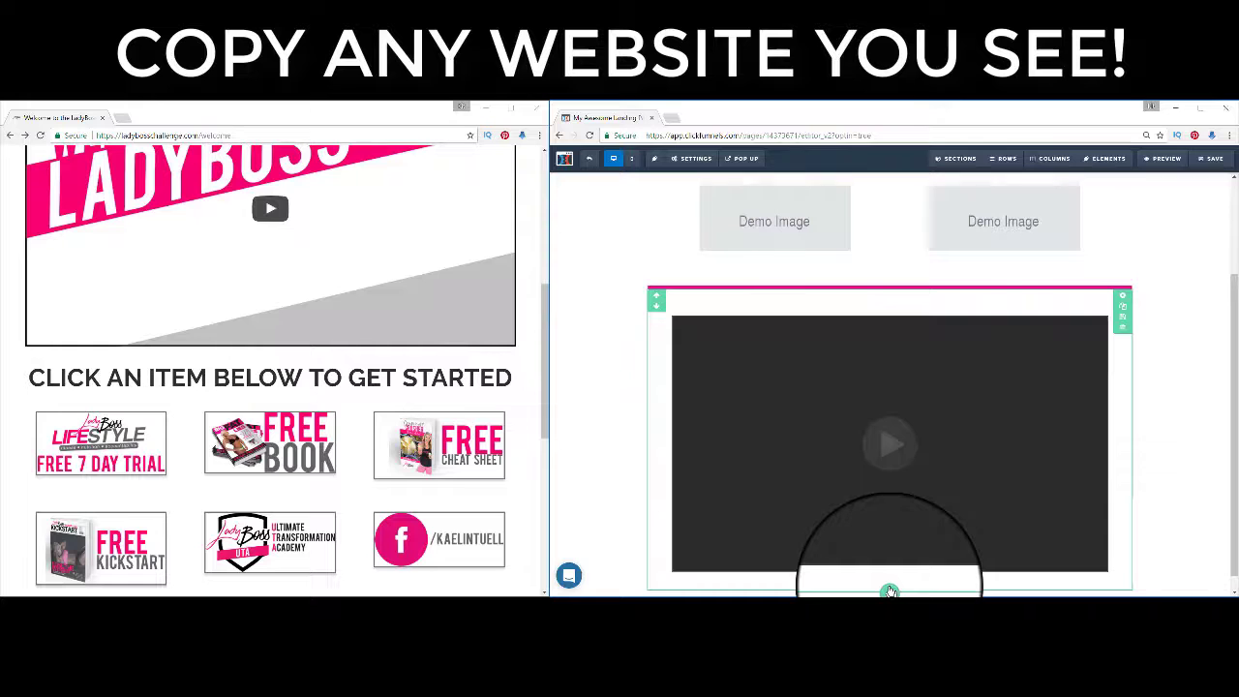
click(889, 590)
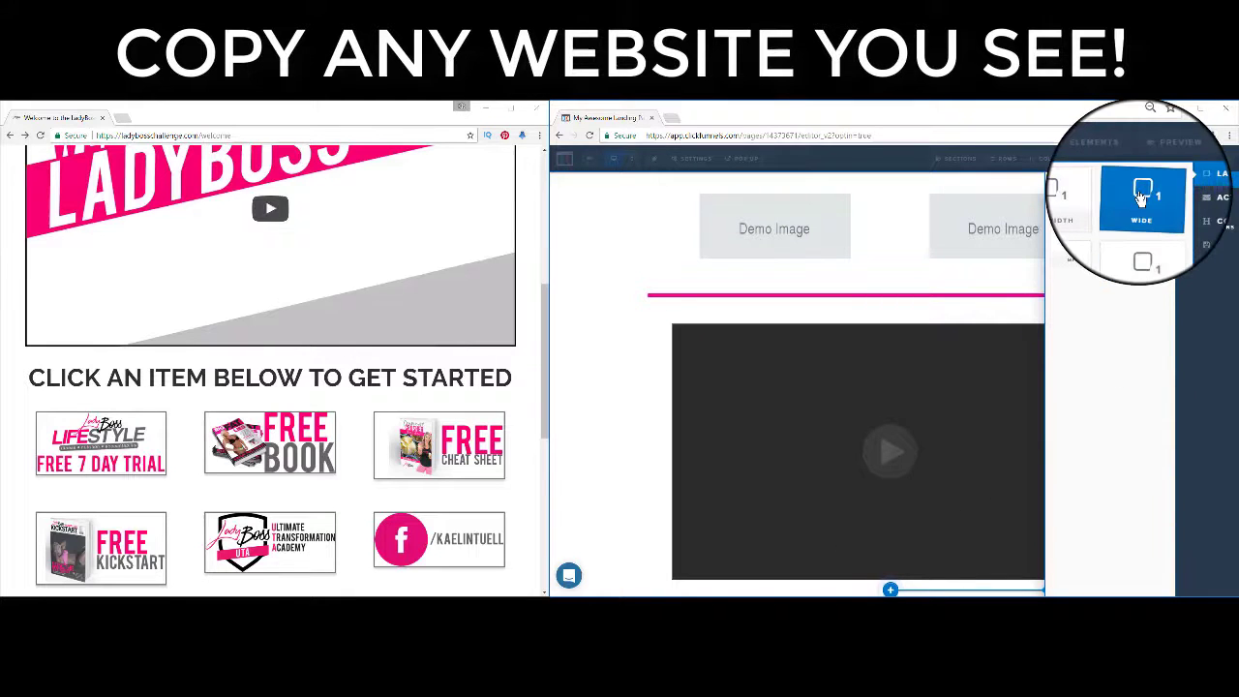
click(594, 419)
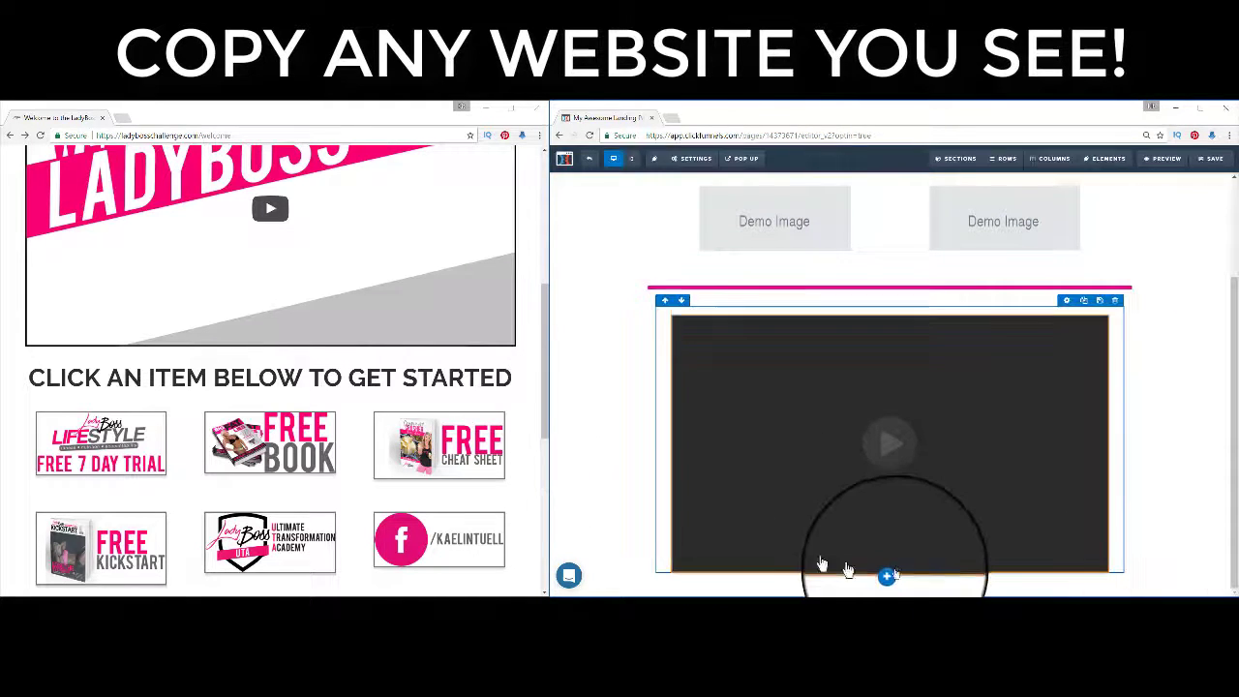
scroll(528, 489, down, 1)
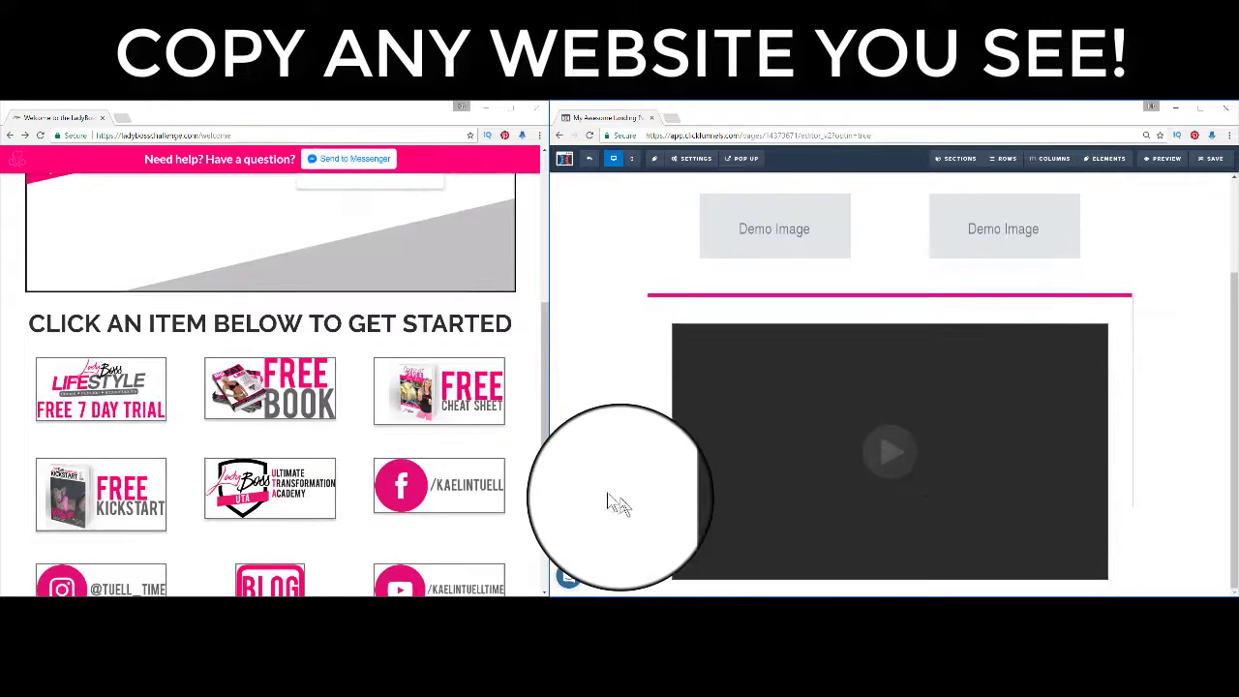
scroll(531, 494, down, 1)
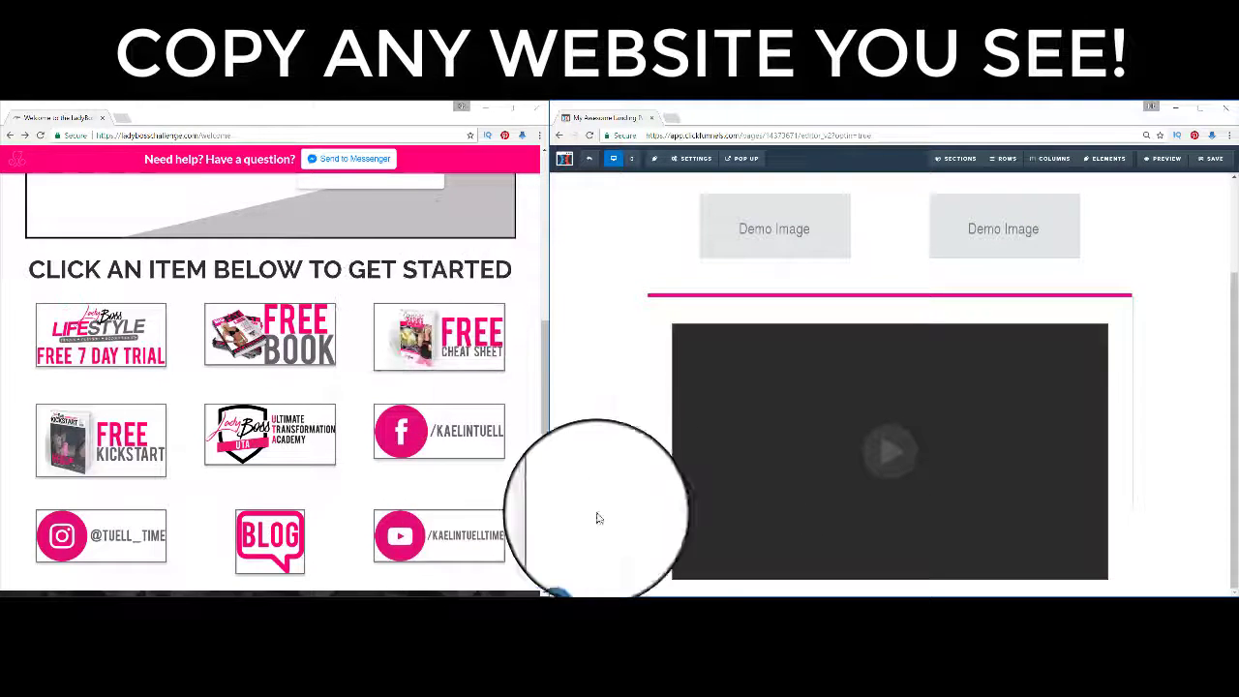
Enlarge the mission headline's font size to 58 and close the headline's settings.
scroll(639, 523, up, 2)
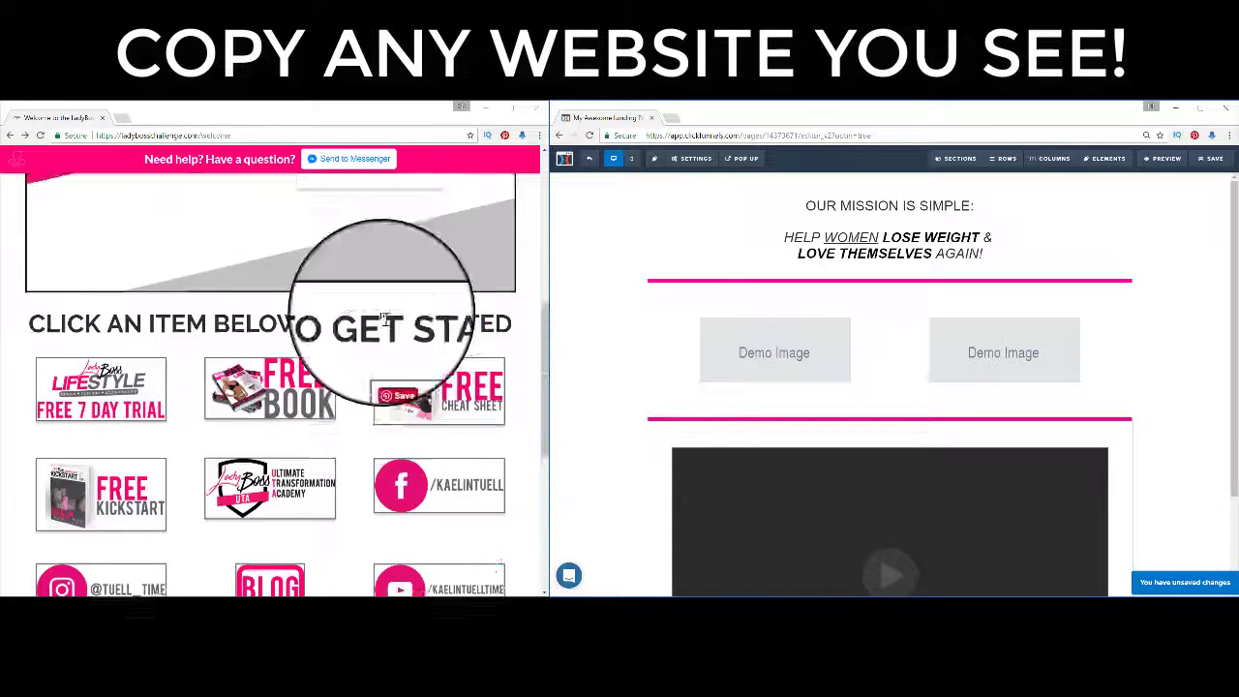
scroll(374, 332, up, 9)
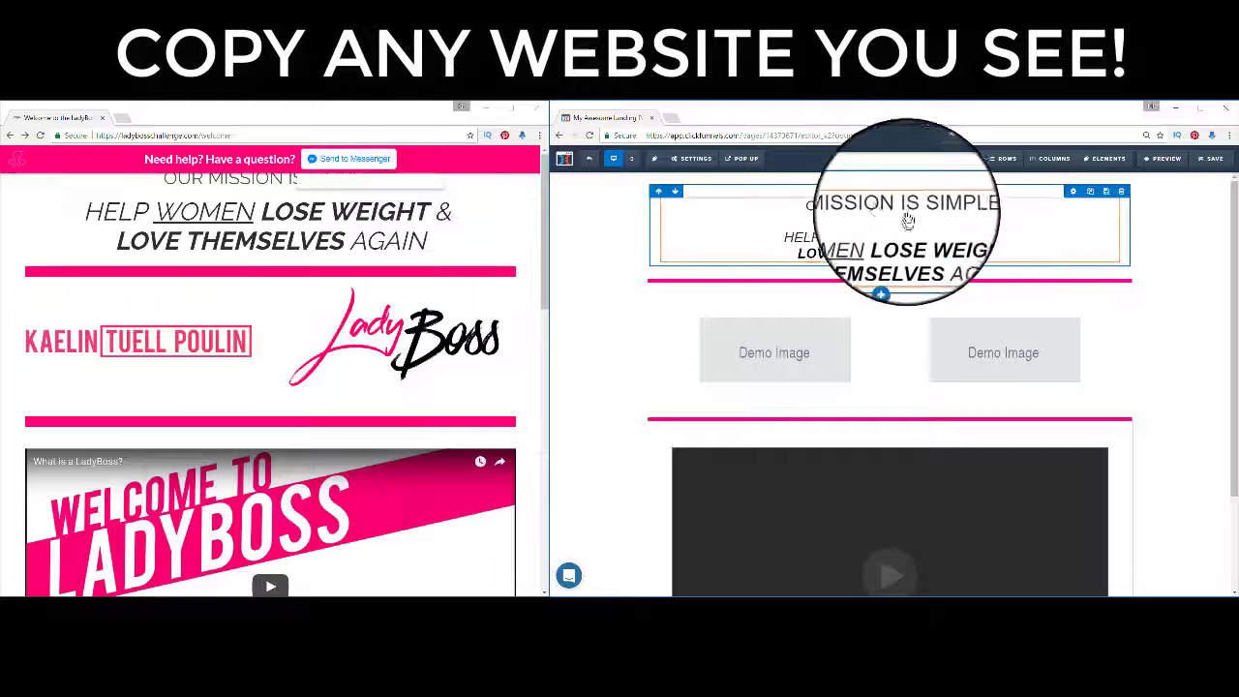
click(1084, 197)
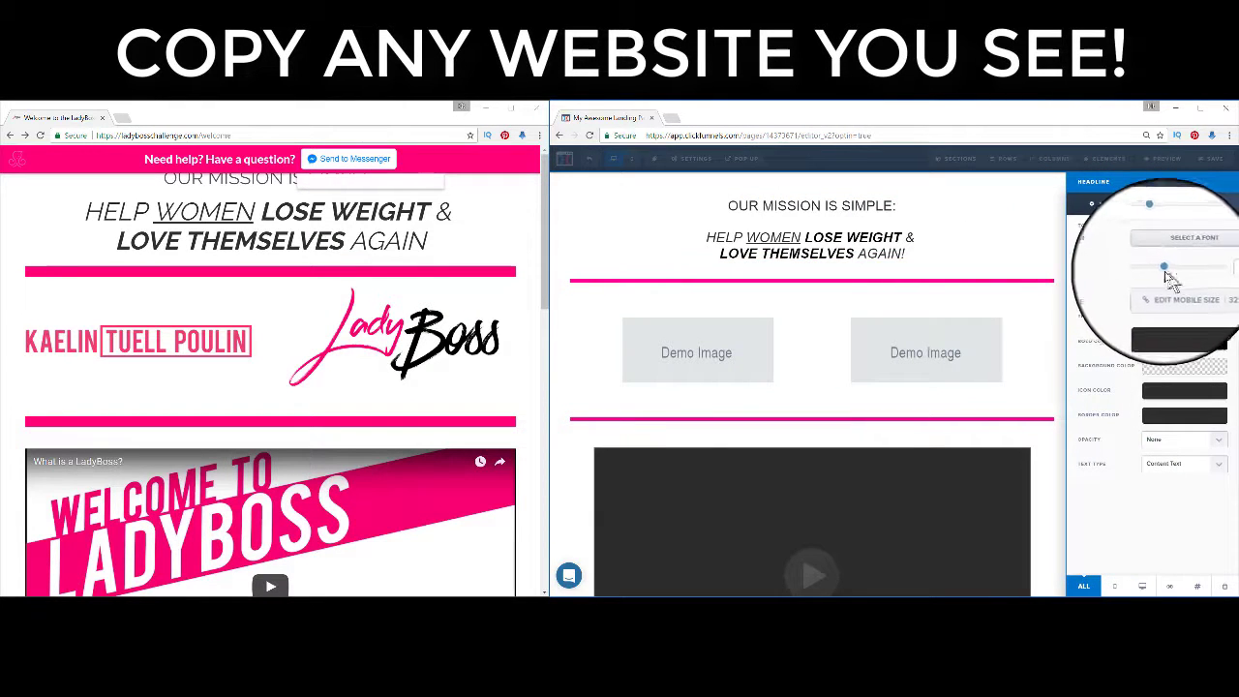
drag(1166, 276, 1191, 276)
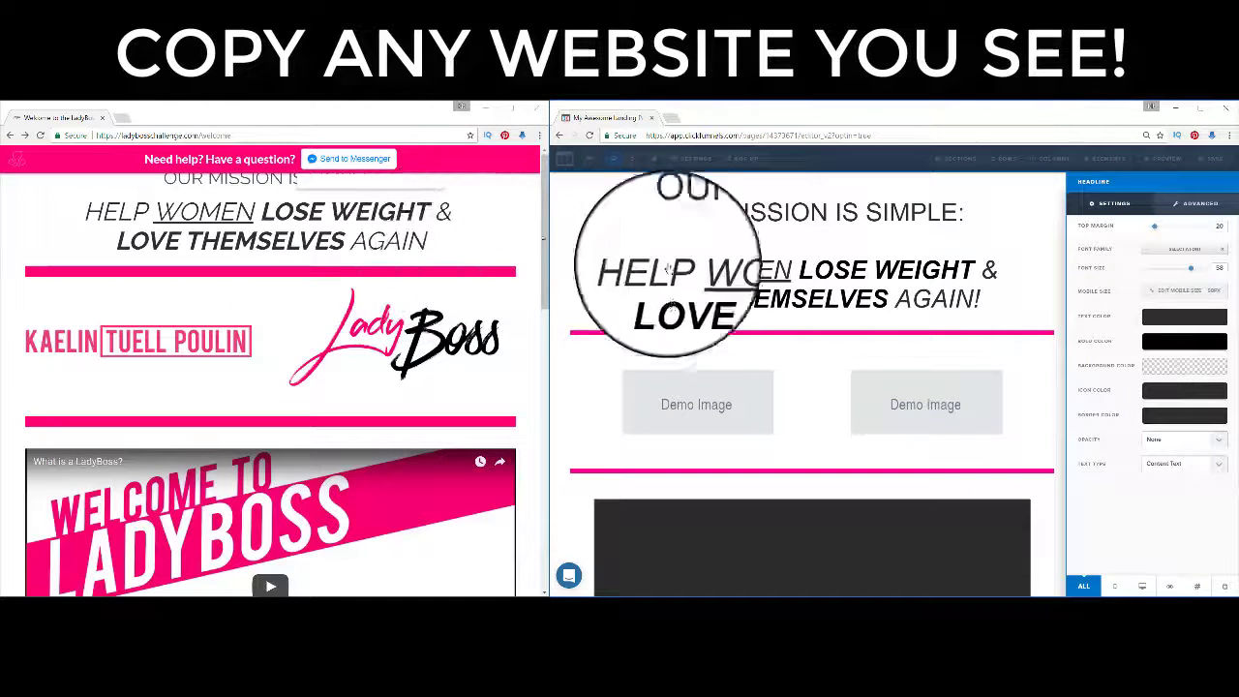
click(963, 308)
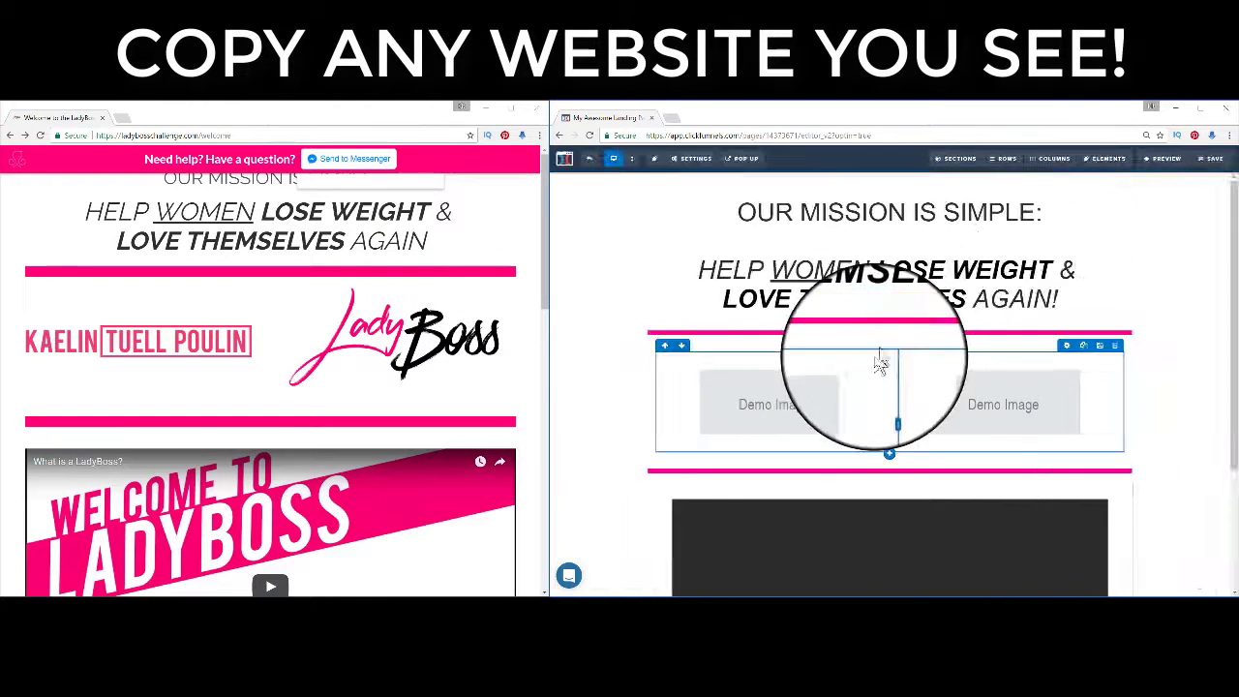
Examine the video element's settings, including its embed code, themes and advanced width, sticky and padding options.
scroll(929, 426, down, 3)
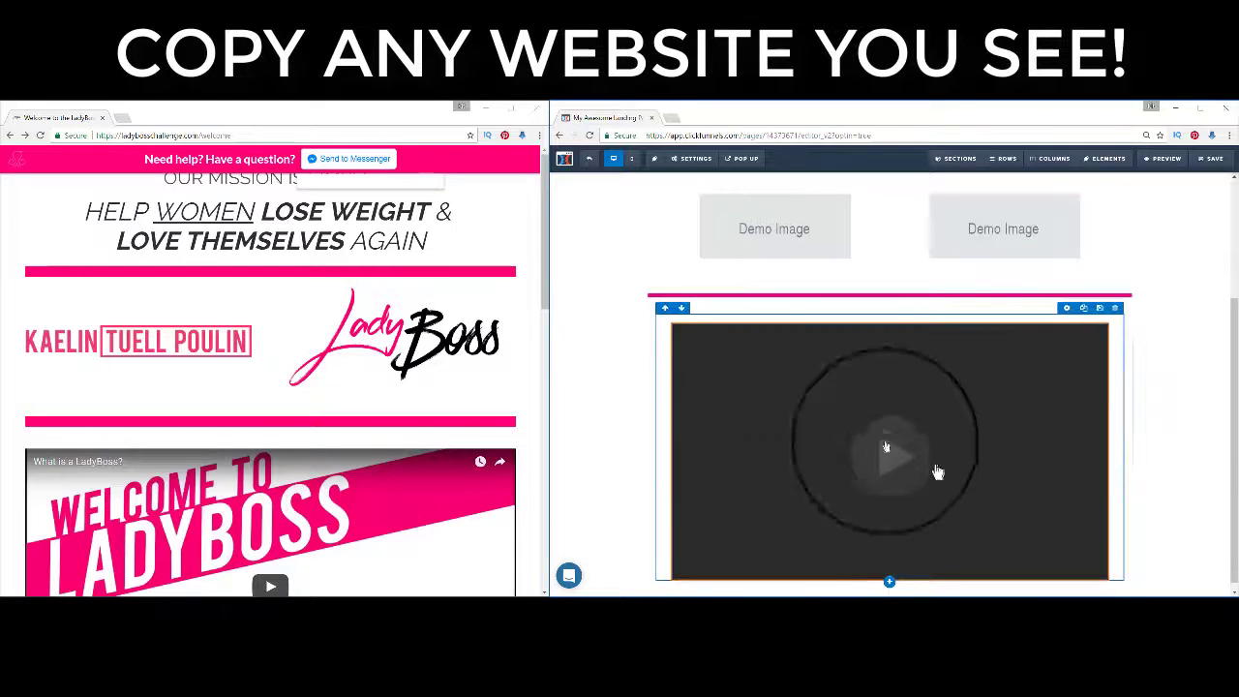
scroll(265, 527, down, 3)
mouse_move(746, 387)
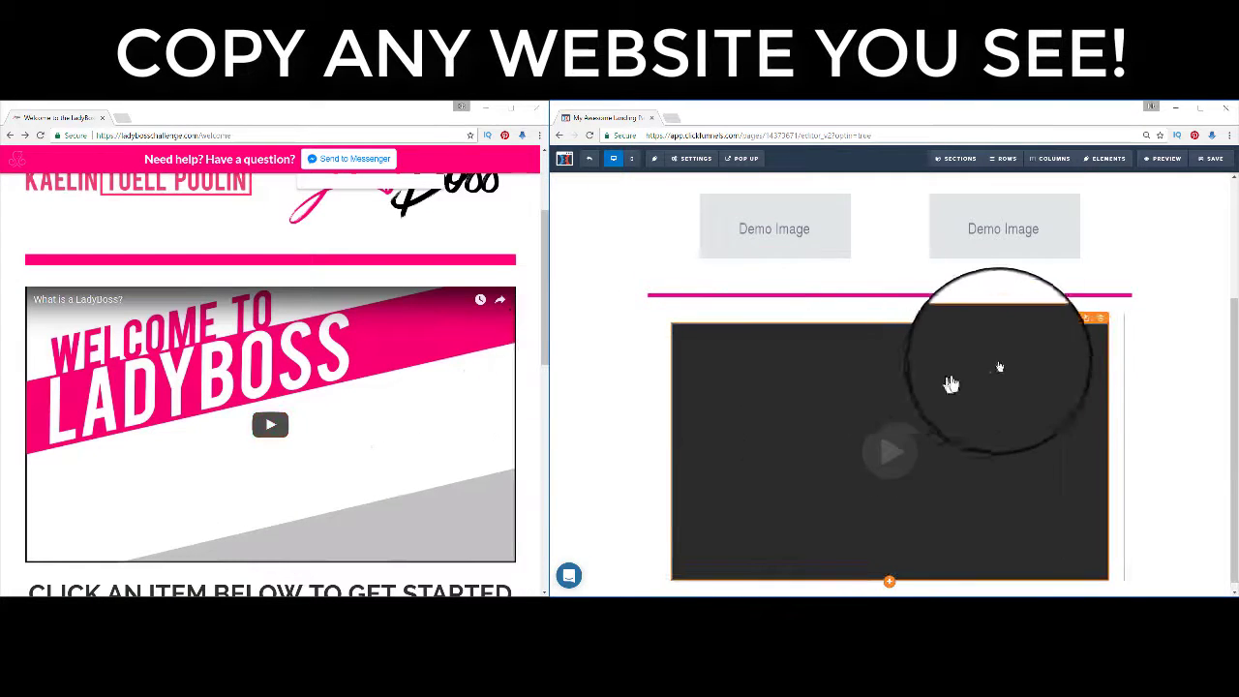
click(1070, 323)
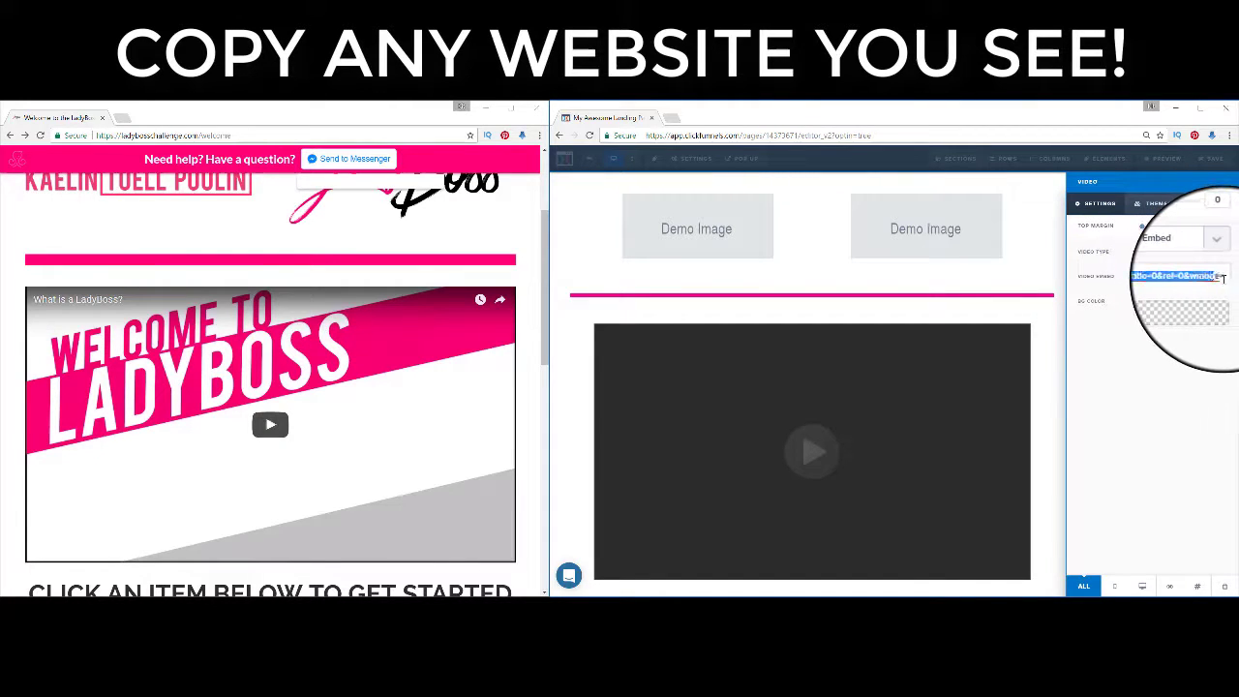
drag(1203, 277, 1156, 277)
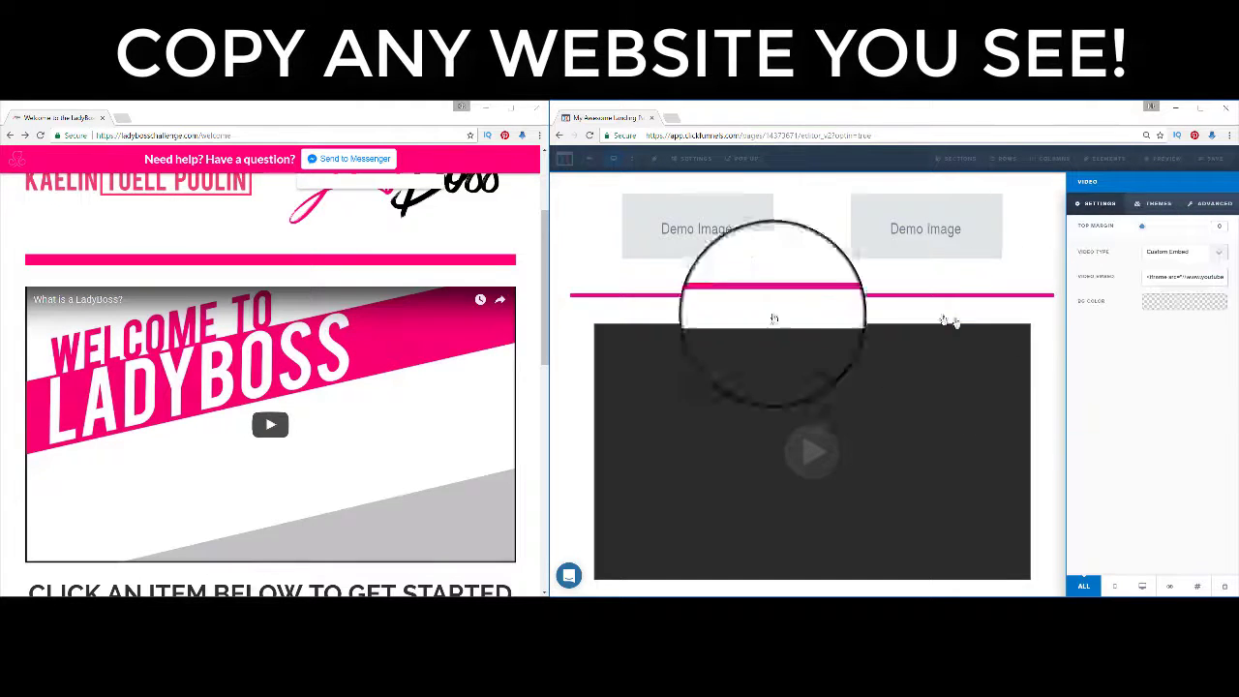
click(1156, 205)
click(1211, 205)
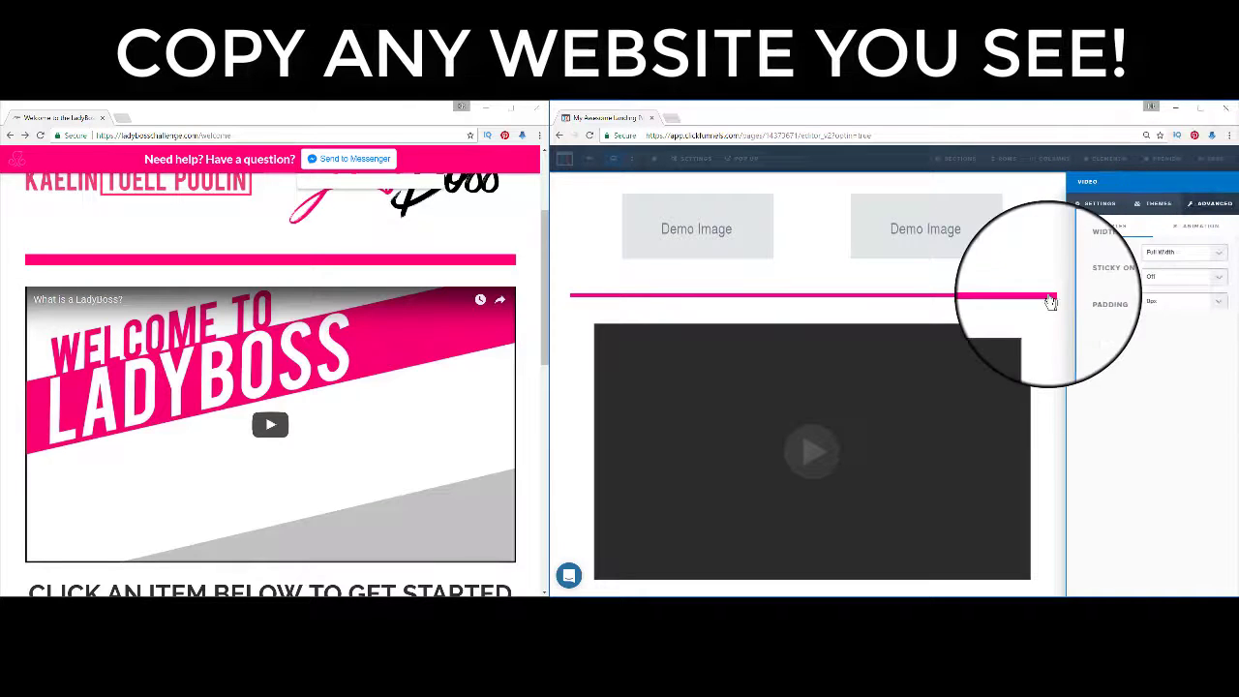
click(1183, 254)
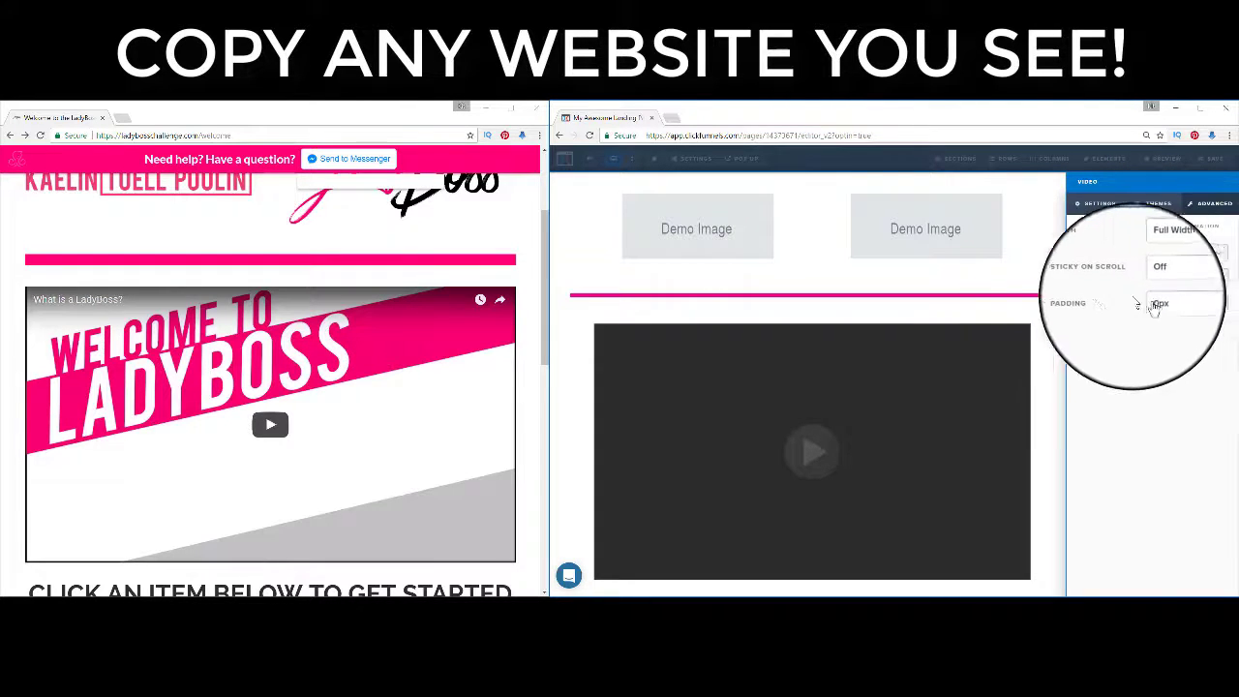
click(1057, 348)
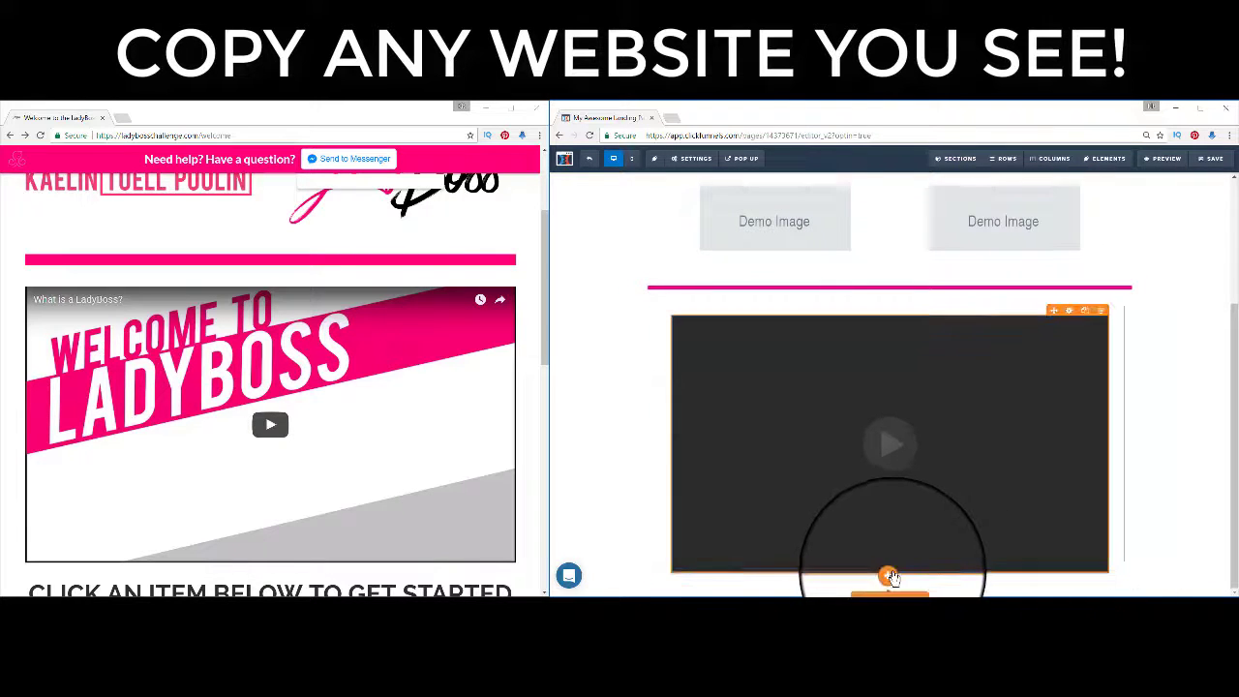
scroll(497, 493, down, 3)
scroll(896, 561, down, 1)
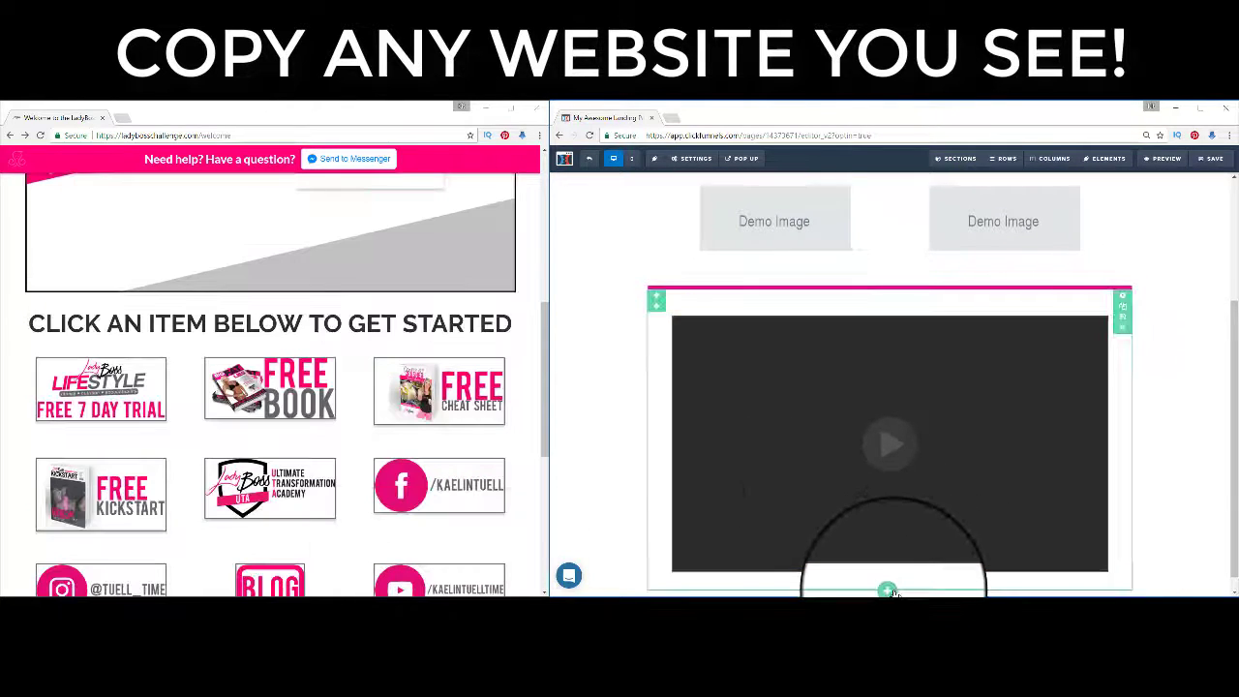
click(888, 589)
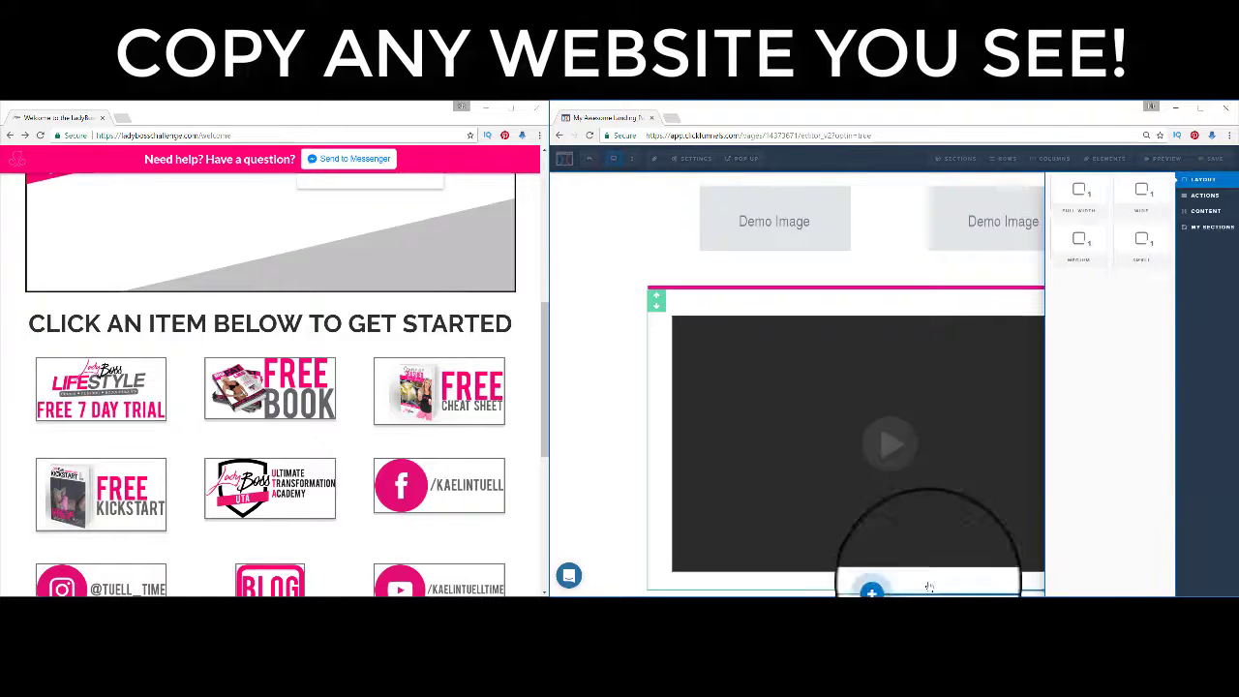
click(633, 388)
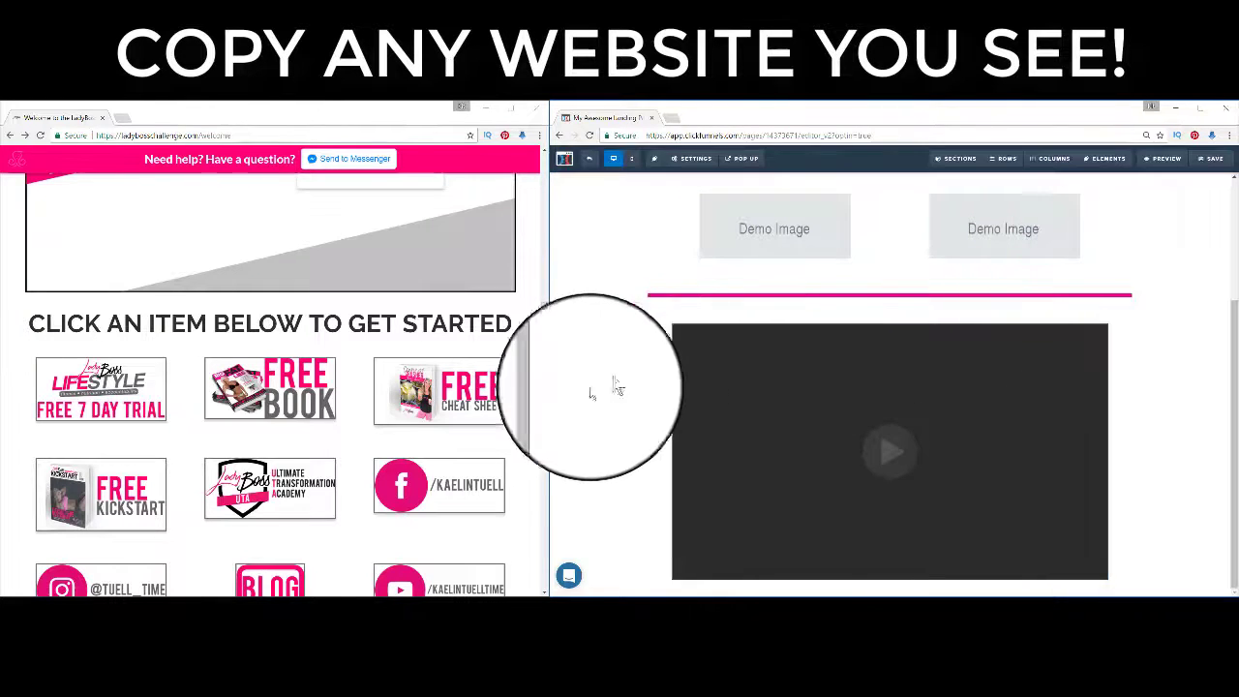
Duplicate the video section and delete the video element from the lower copy.
scroll(755, 556, down, 1)
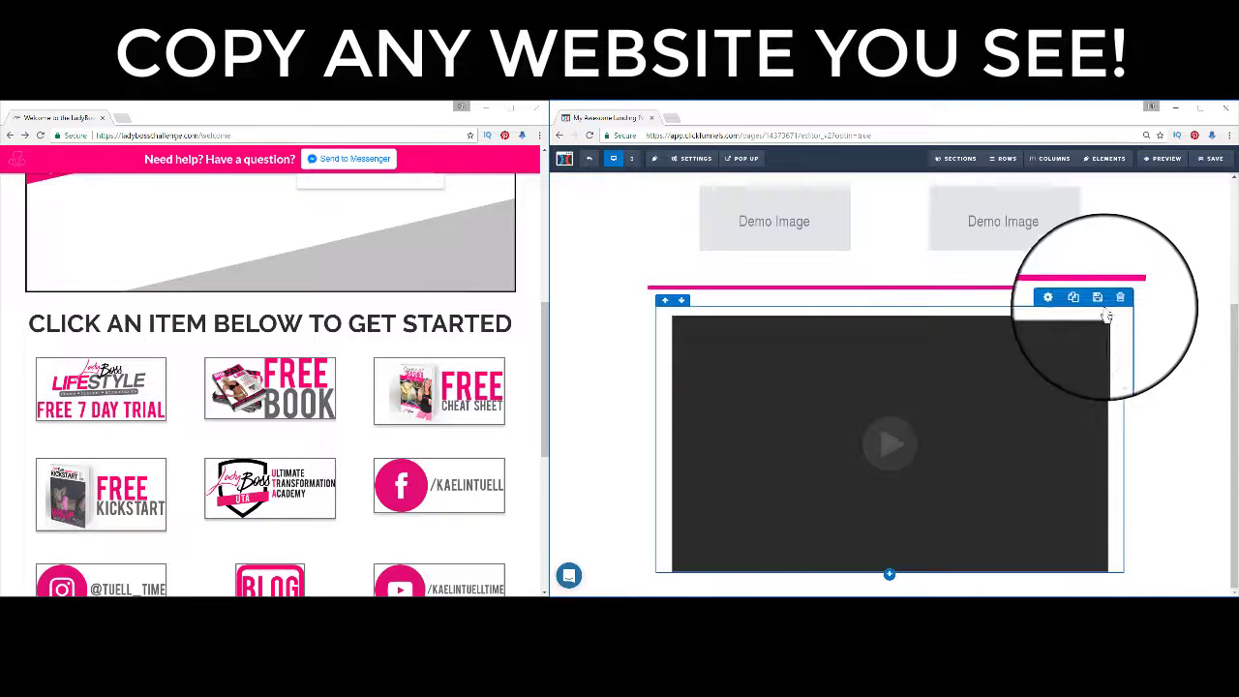
click(1123, 309)
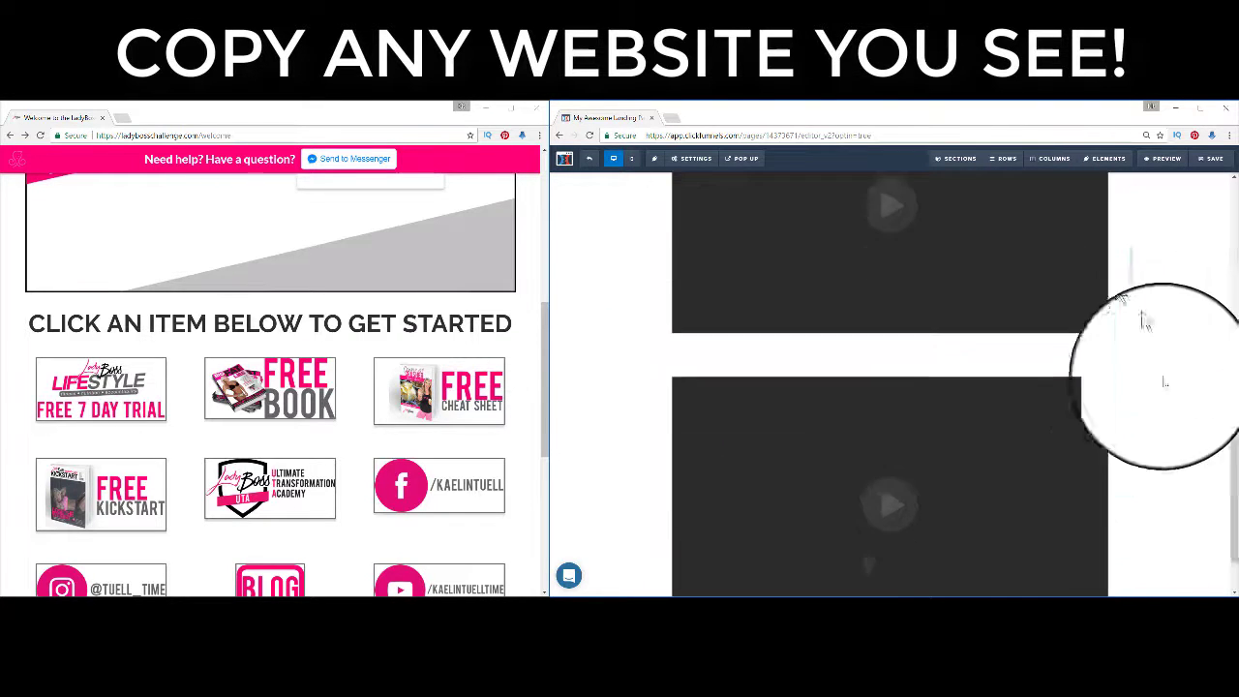
scroll(1163, 416, up, 3)
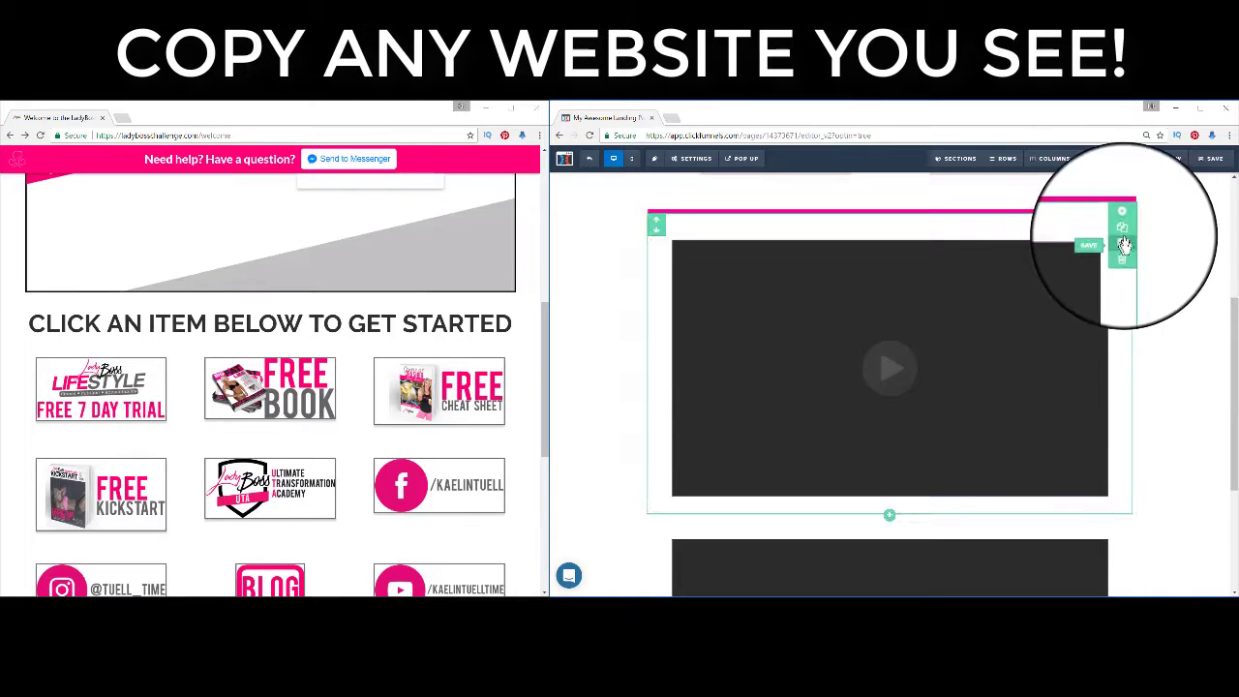
scroll(1156, 429, down, 3)
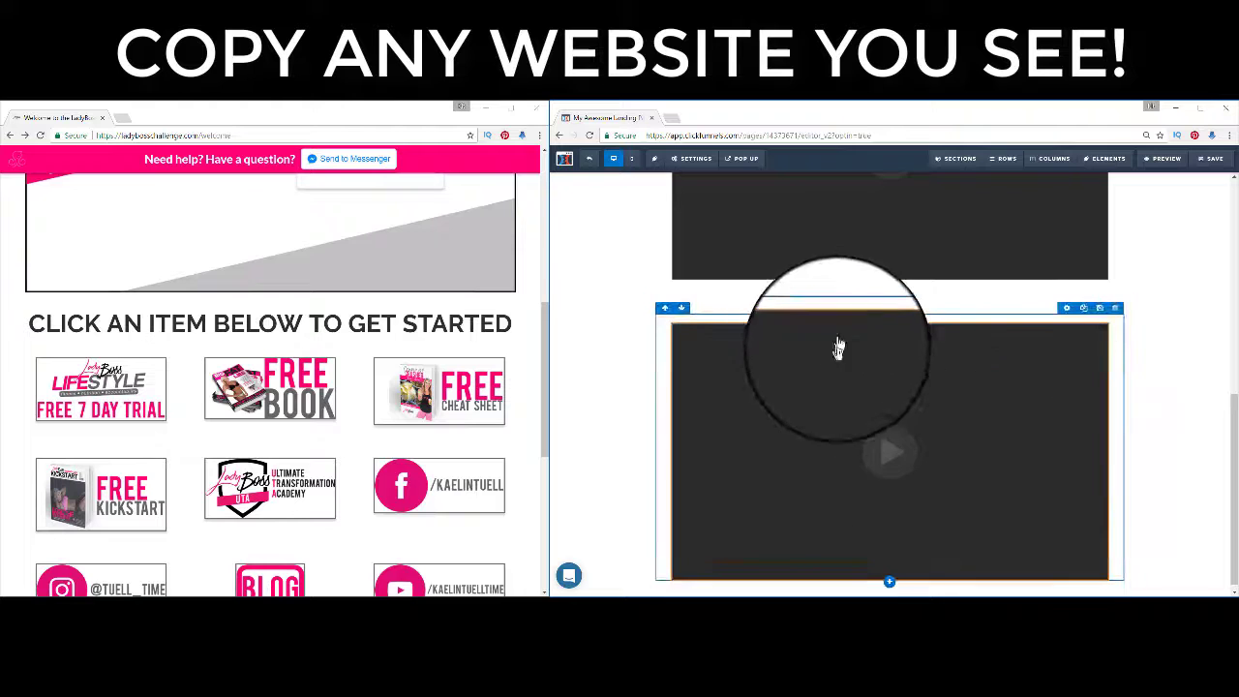
click(1100, 320)
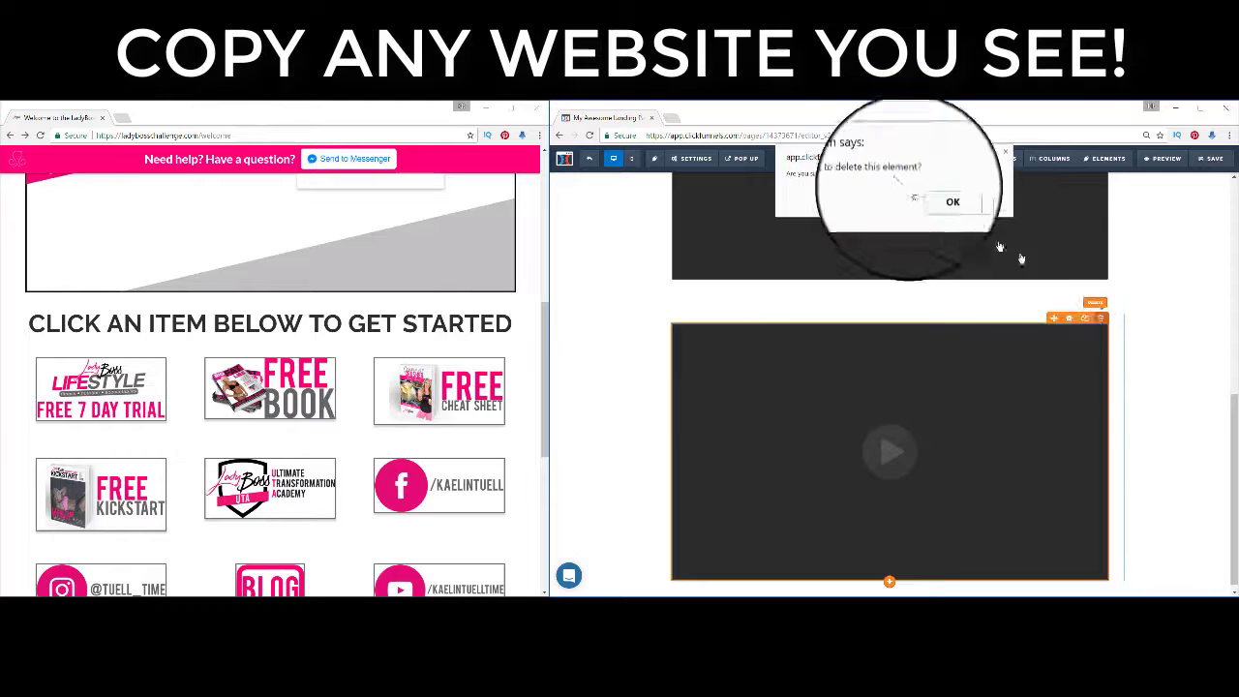
click(935, 199)
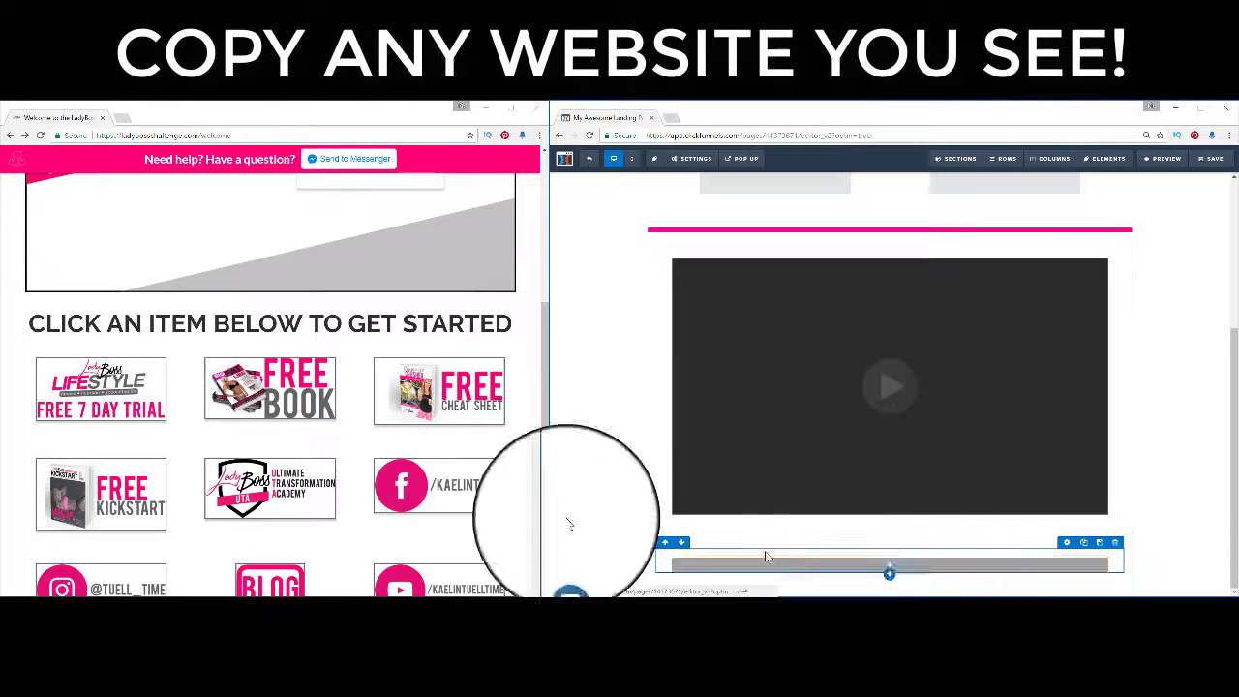
Add a headline reading "CLICK AN ITEM BELOW TO GET STARTED!" to the empty row below the video.
mouse_move(842, 579)
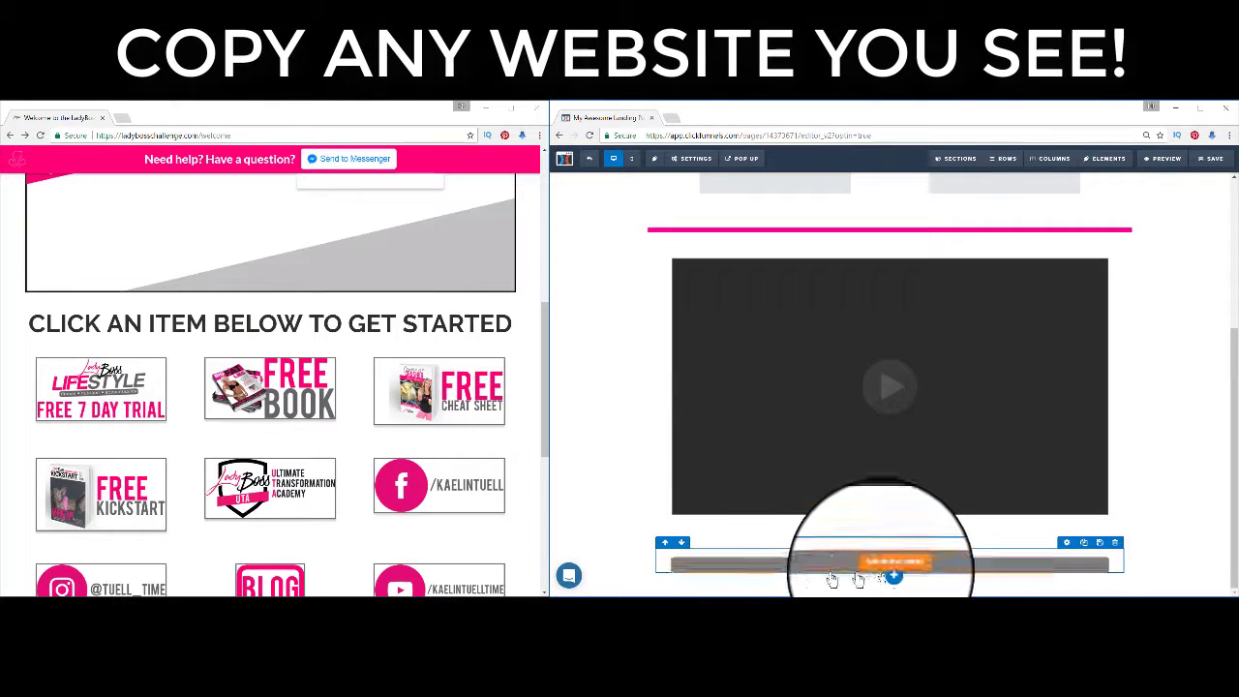
click(907, 572)
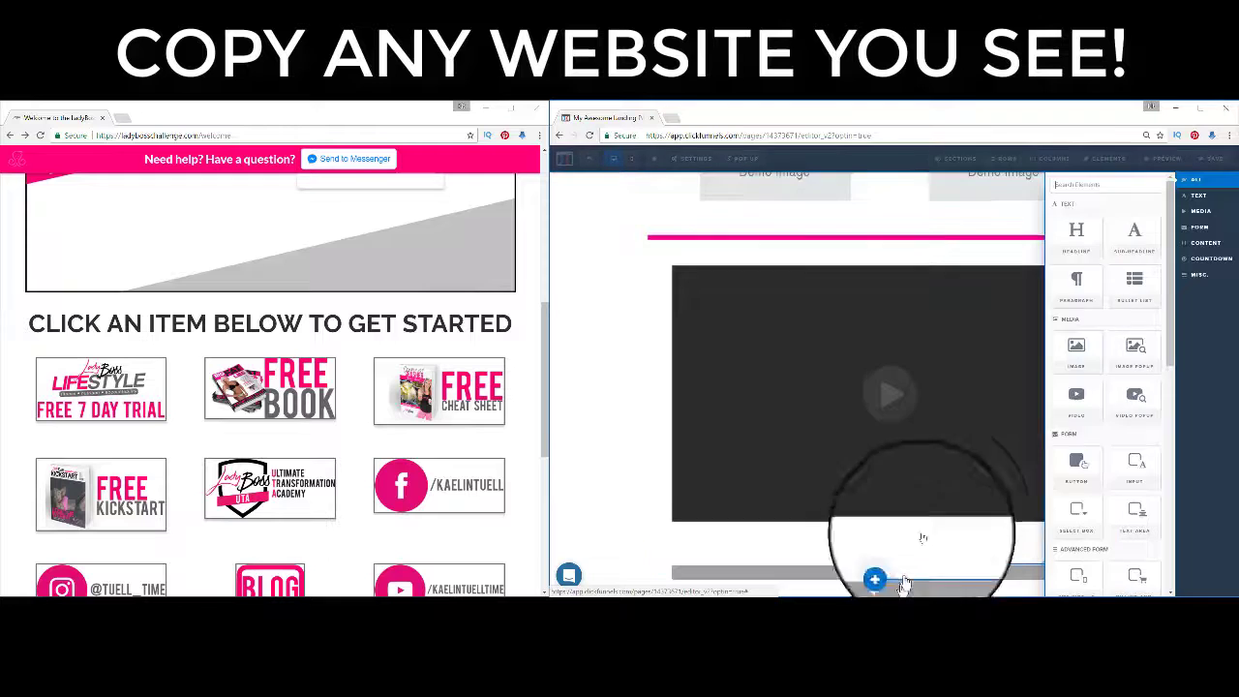
click(1077, 240)
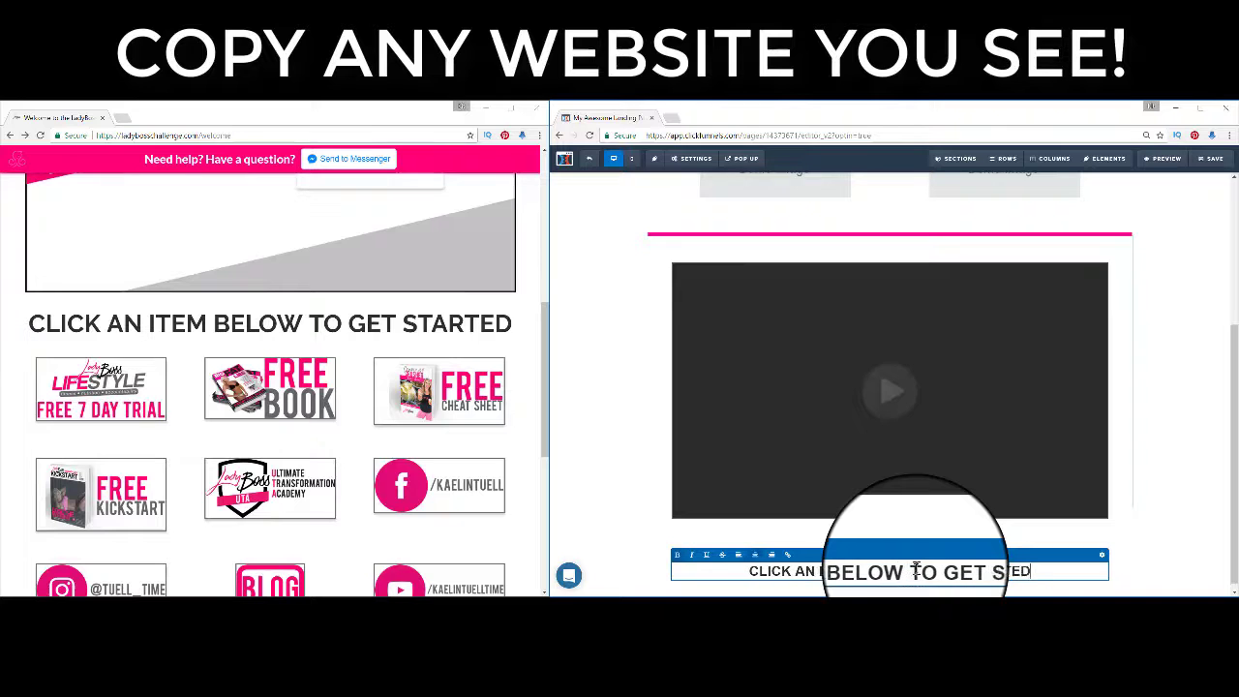
click(1122, 545)
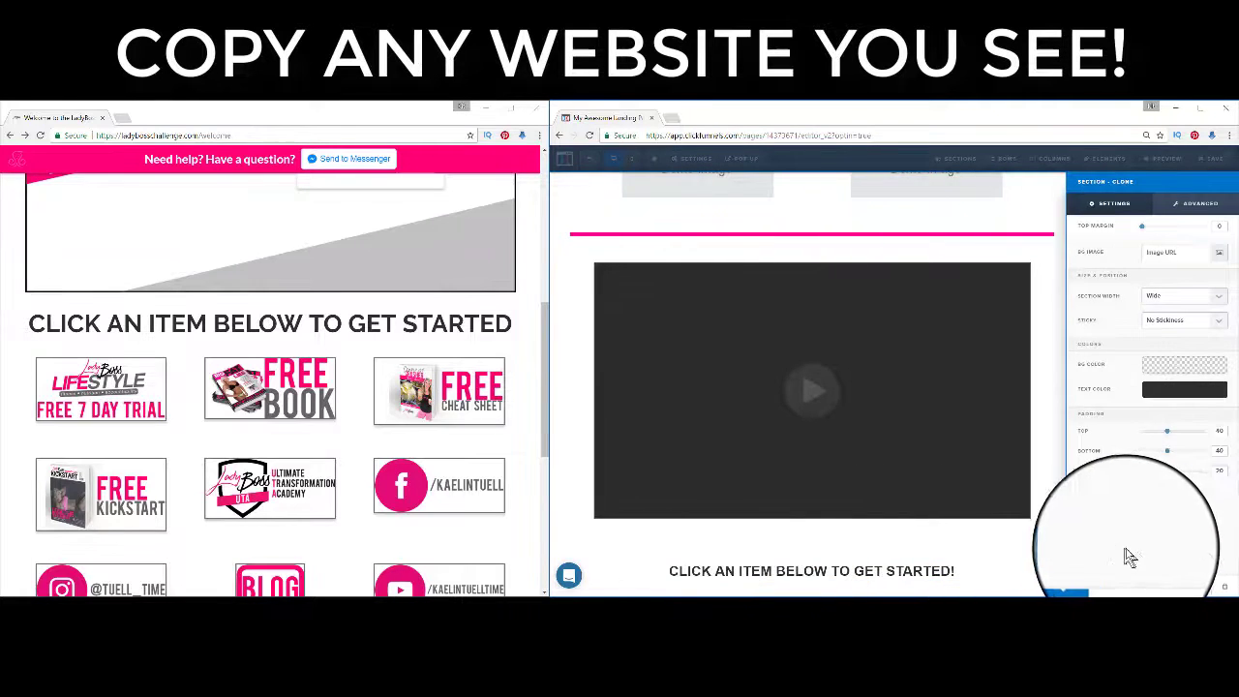
click(1055, 524)
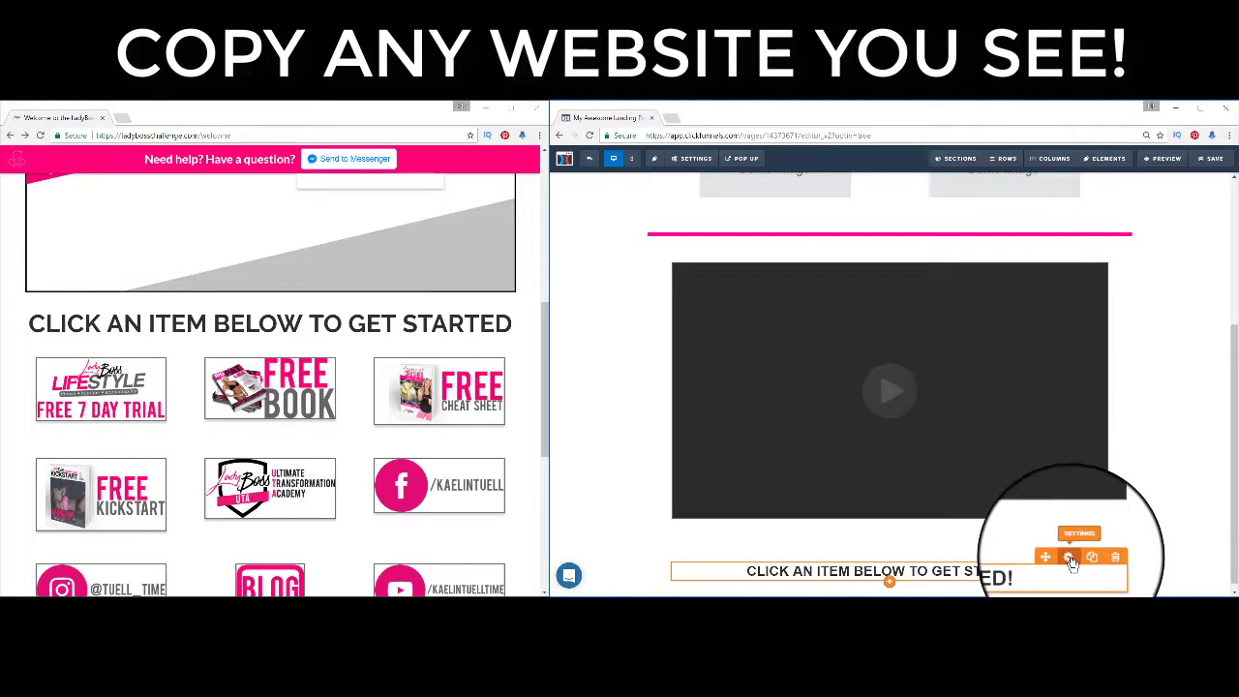
Enlarge the font size of the headline below the video to 44.
click(1069, 558)
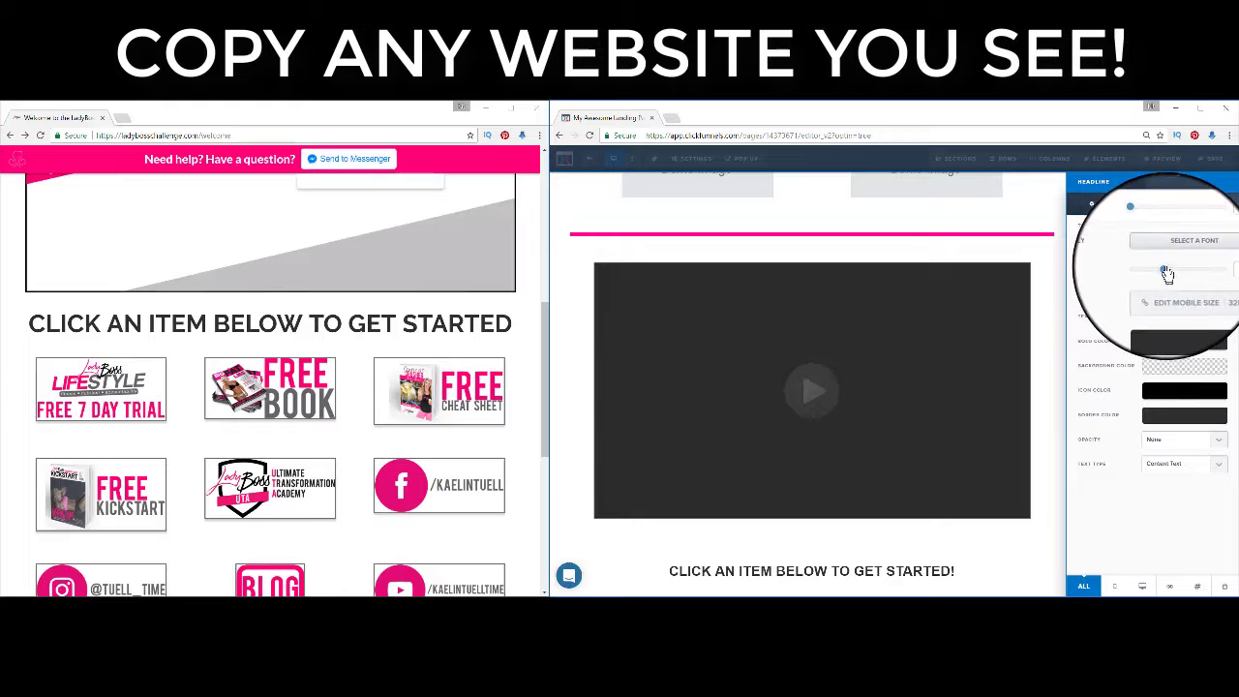
drag(1166, 274, 1182, 272)
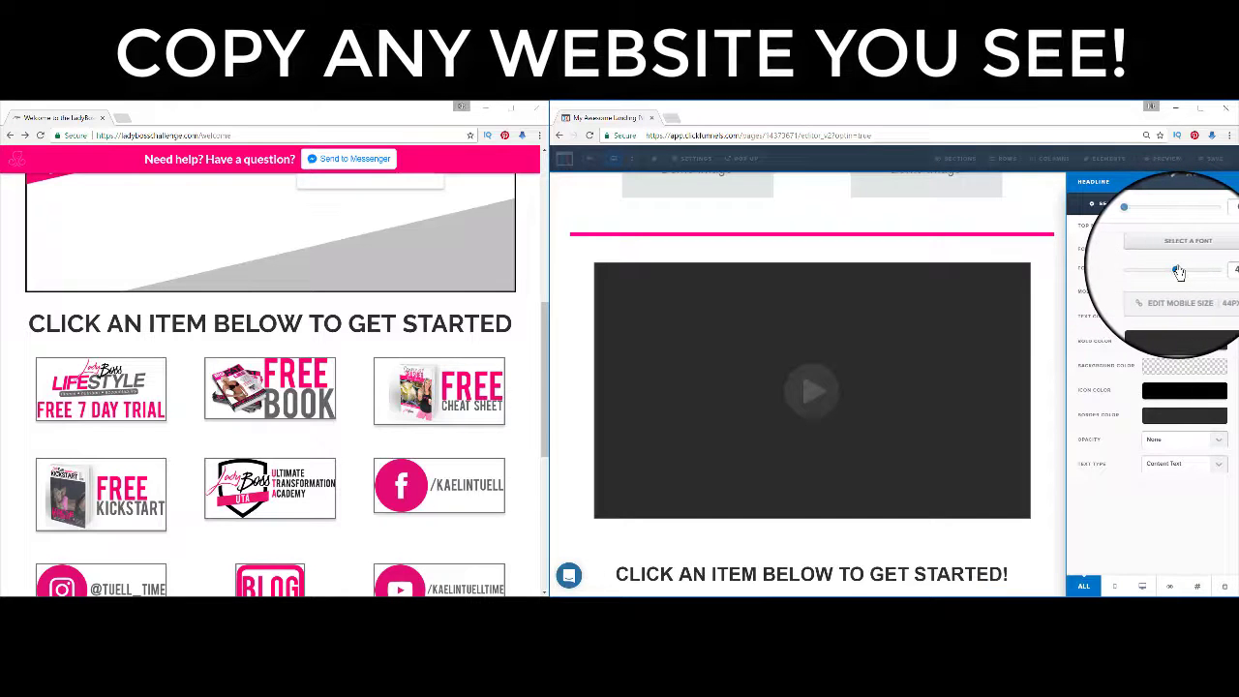
Add a three-column row directly beneath the "CLICK AN ITEM BELOW TO GET STARTED!" headline.
click(1045, 411)
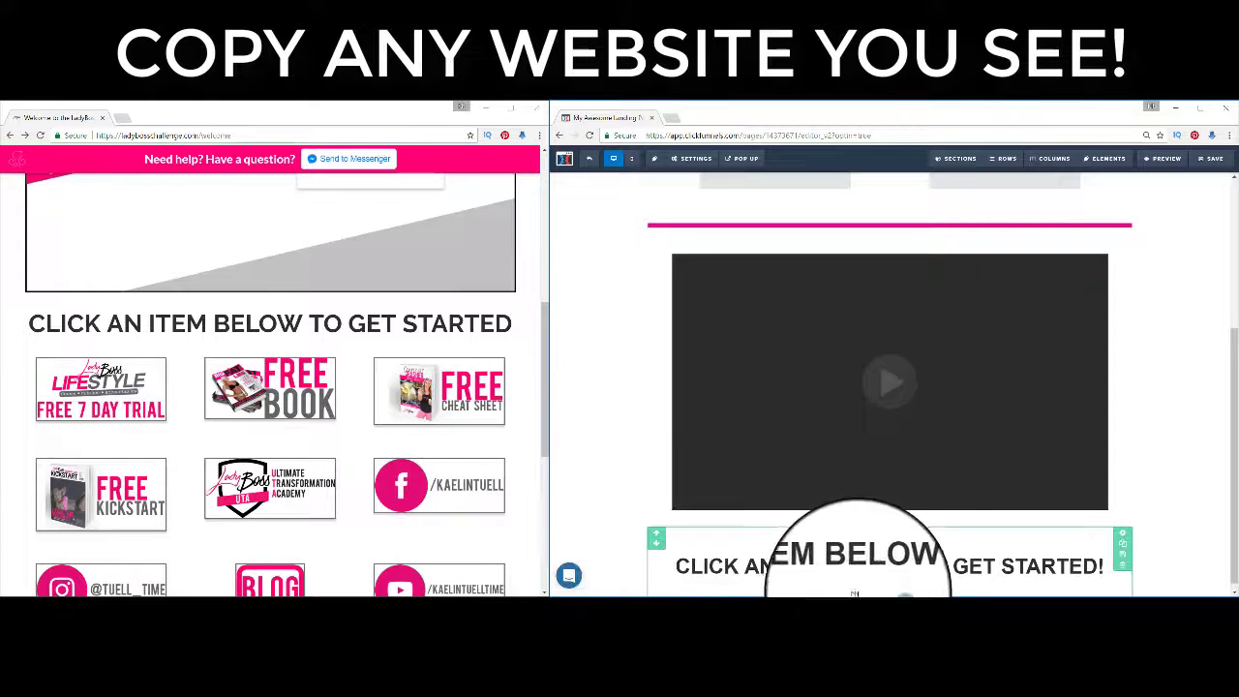
scroll(888, 584, down, 1)
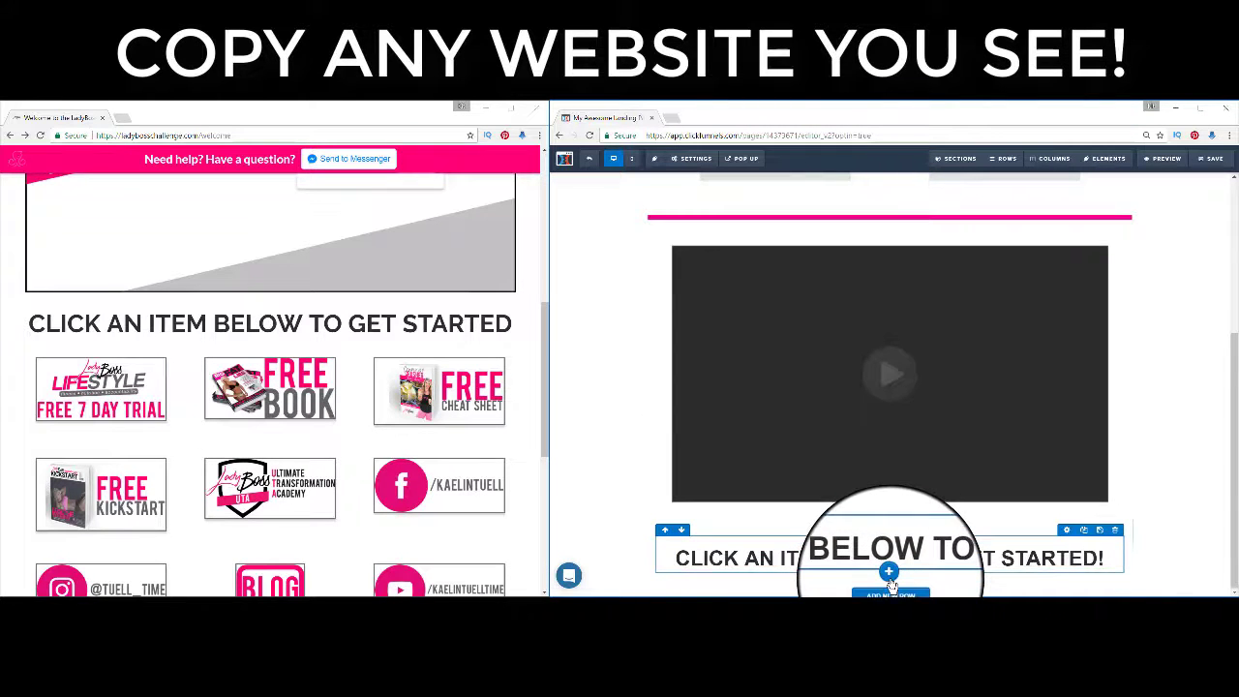
click(888, 575)
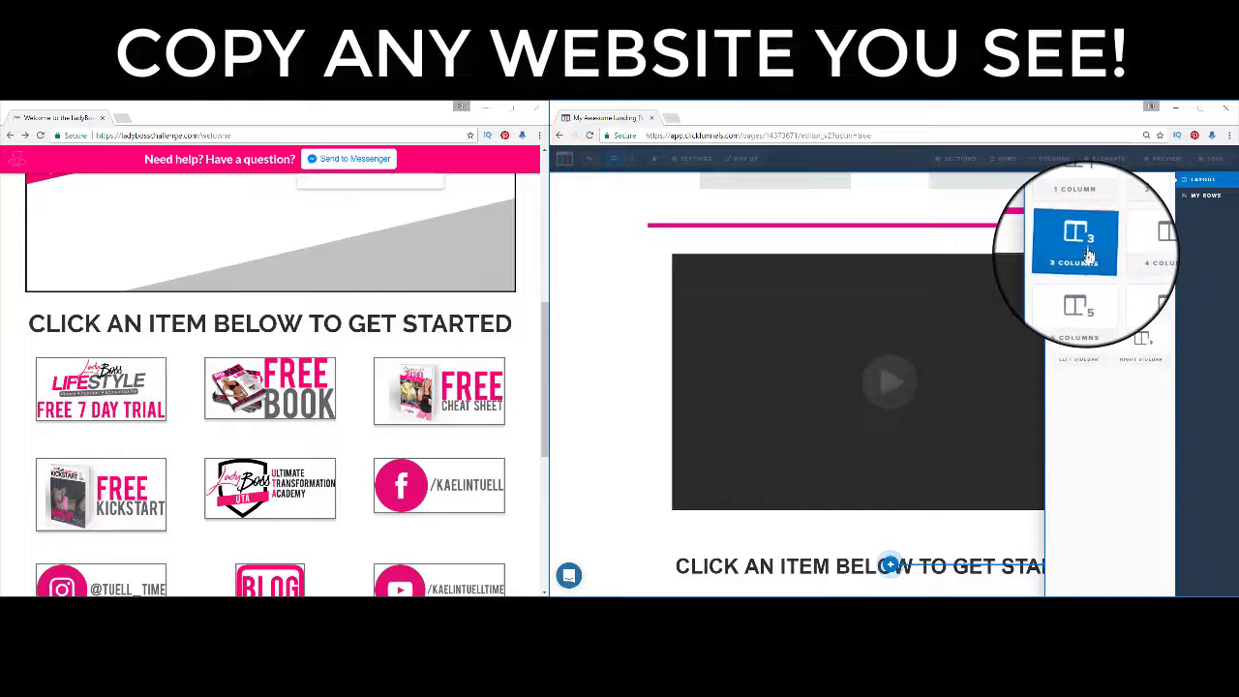
click(1088, 261)
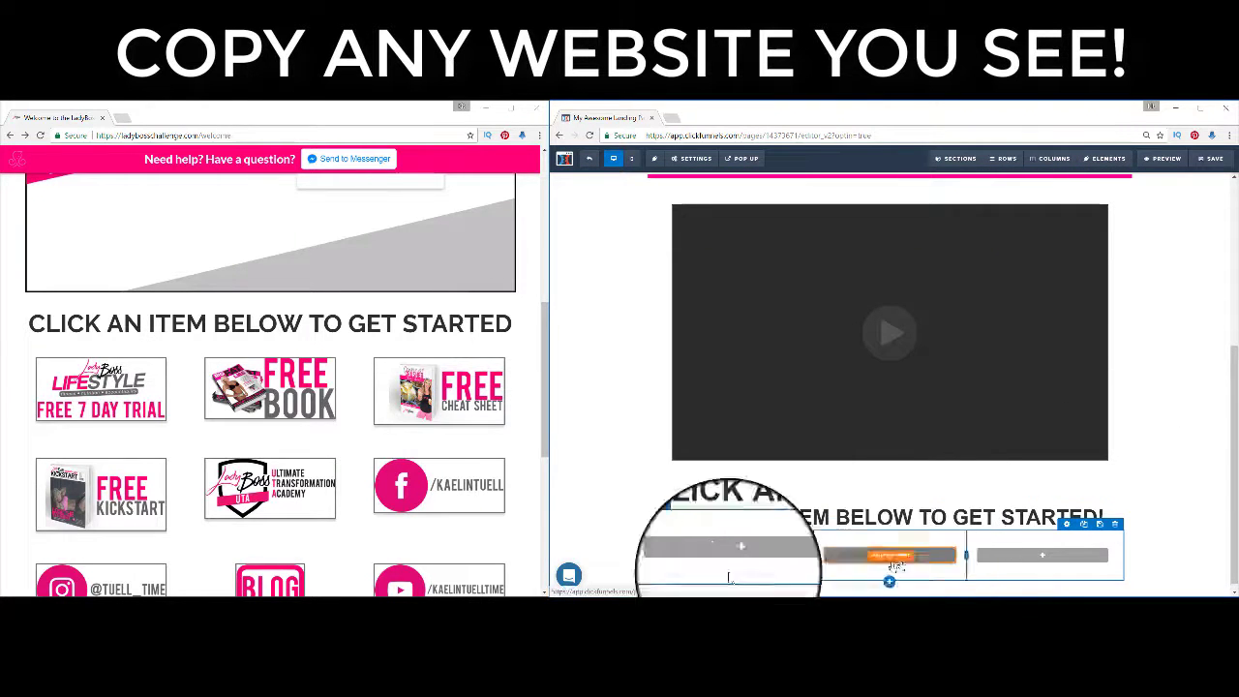
Place an image element in each of the three columns and clone the row twice for a three-by-three image grid.
scroll(329, 459, down, 3)
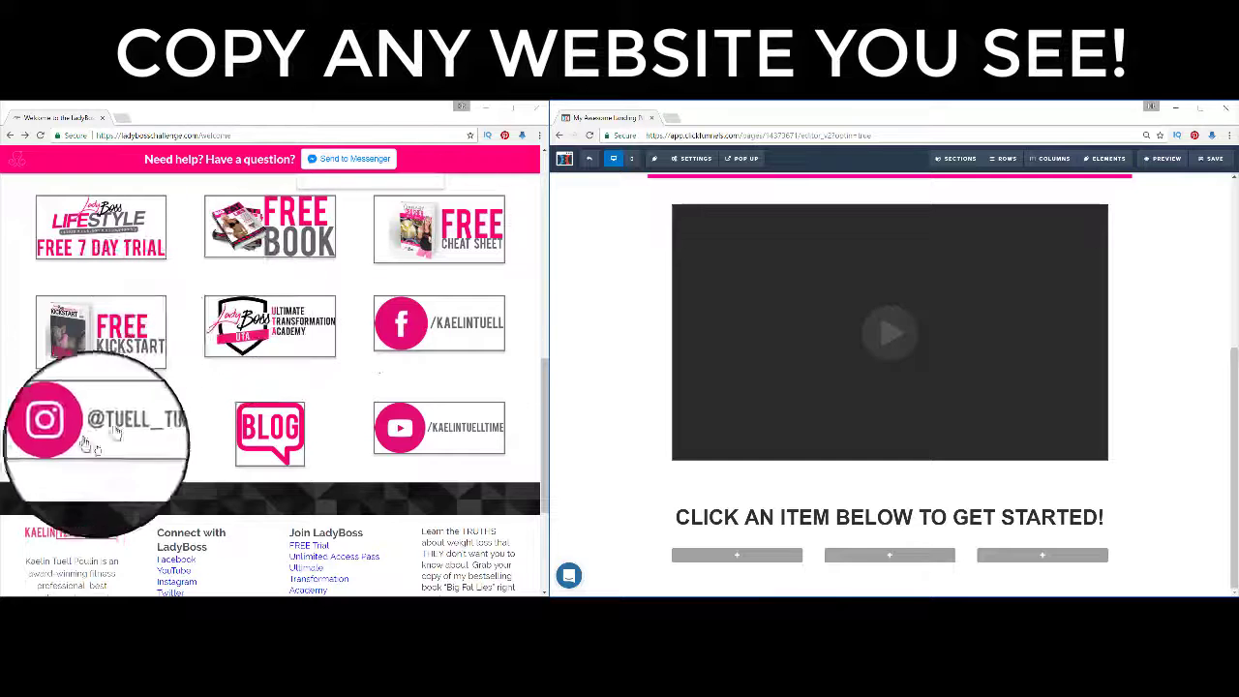
click(731, 560)
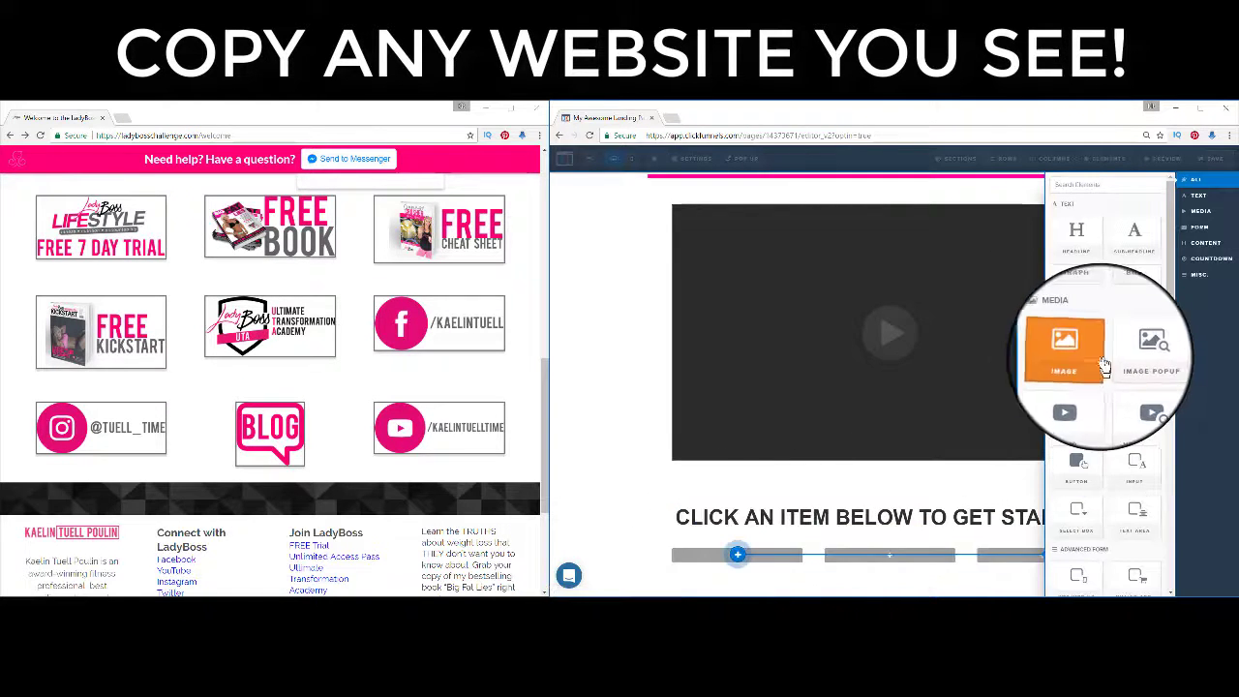
click(1095, 370)
click(883, 557)
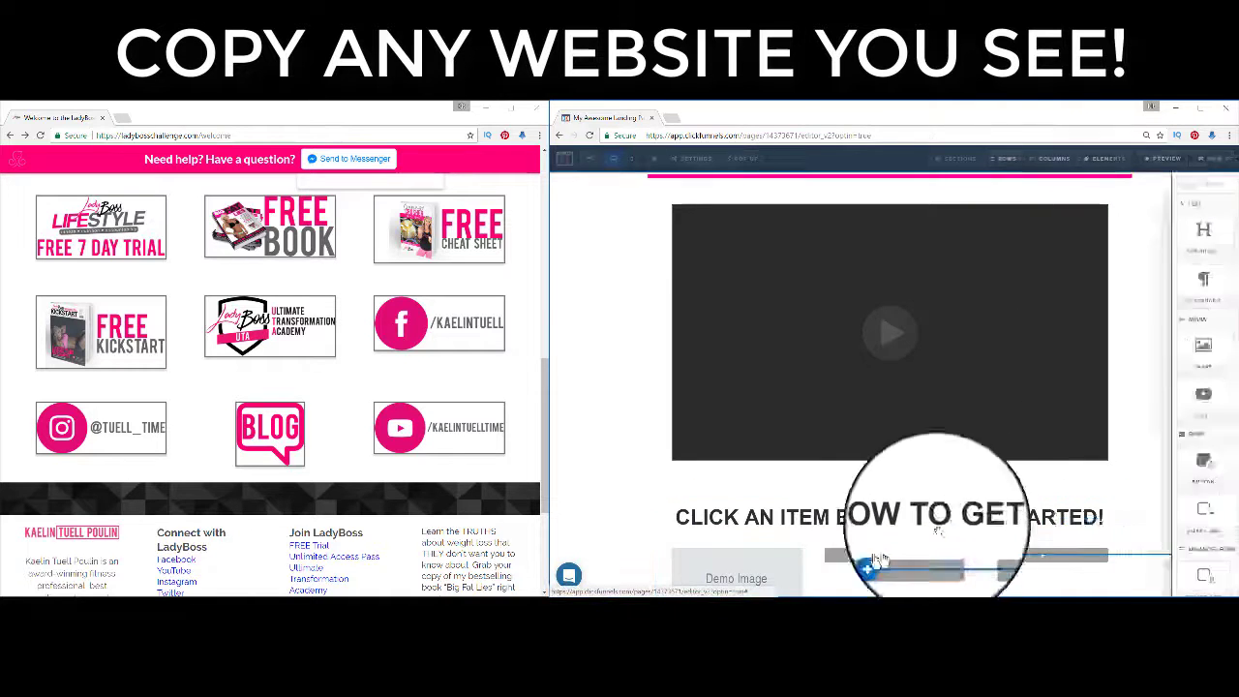
click(1082, 362)
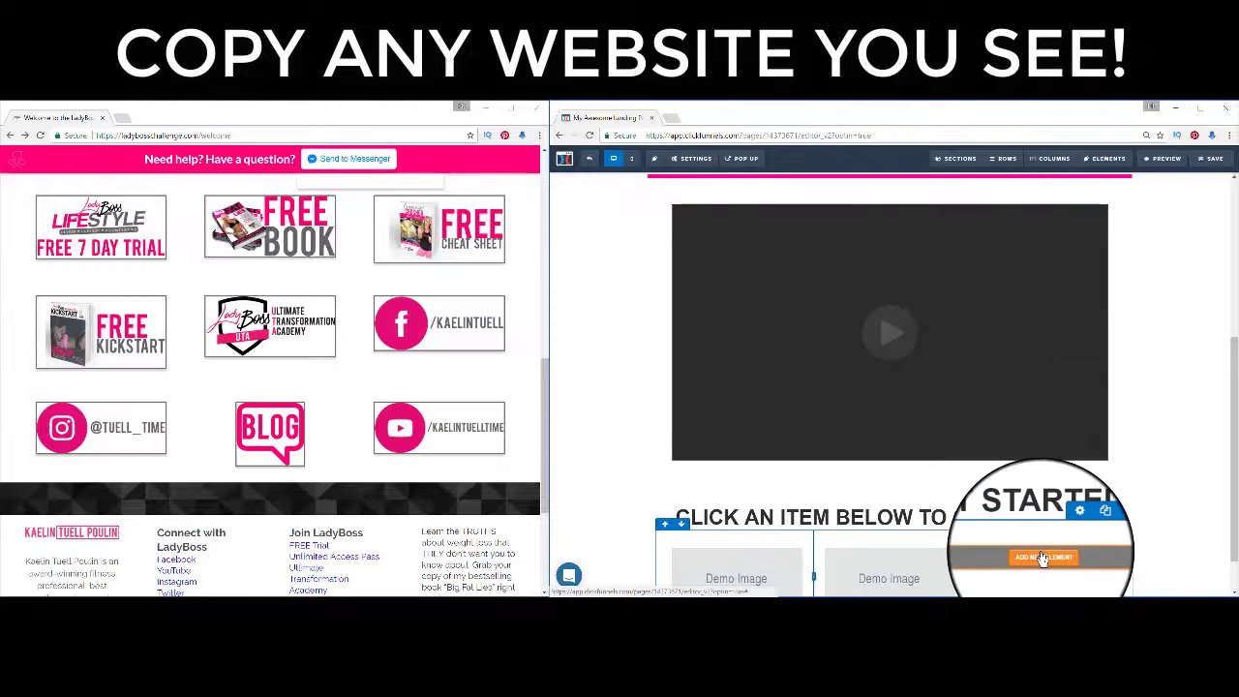
click(1042, 558)
click(1093, 356)
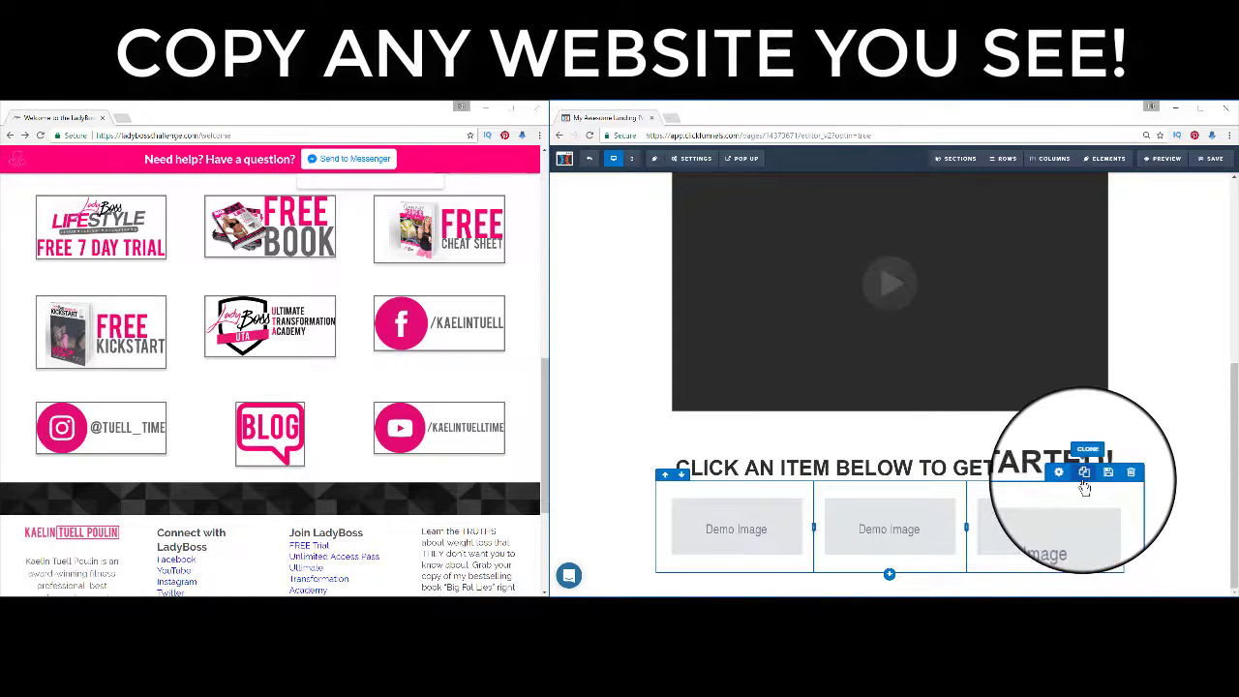
click(1084, 477)
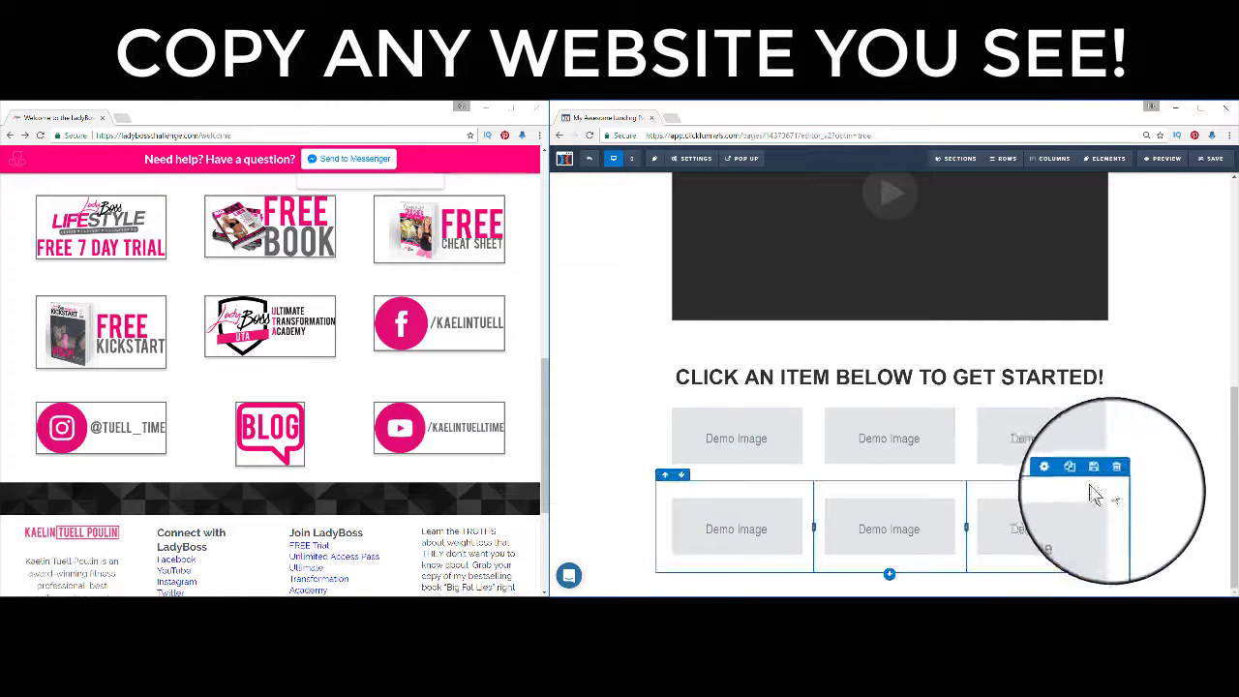
click(1084, 476)
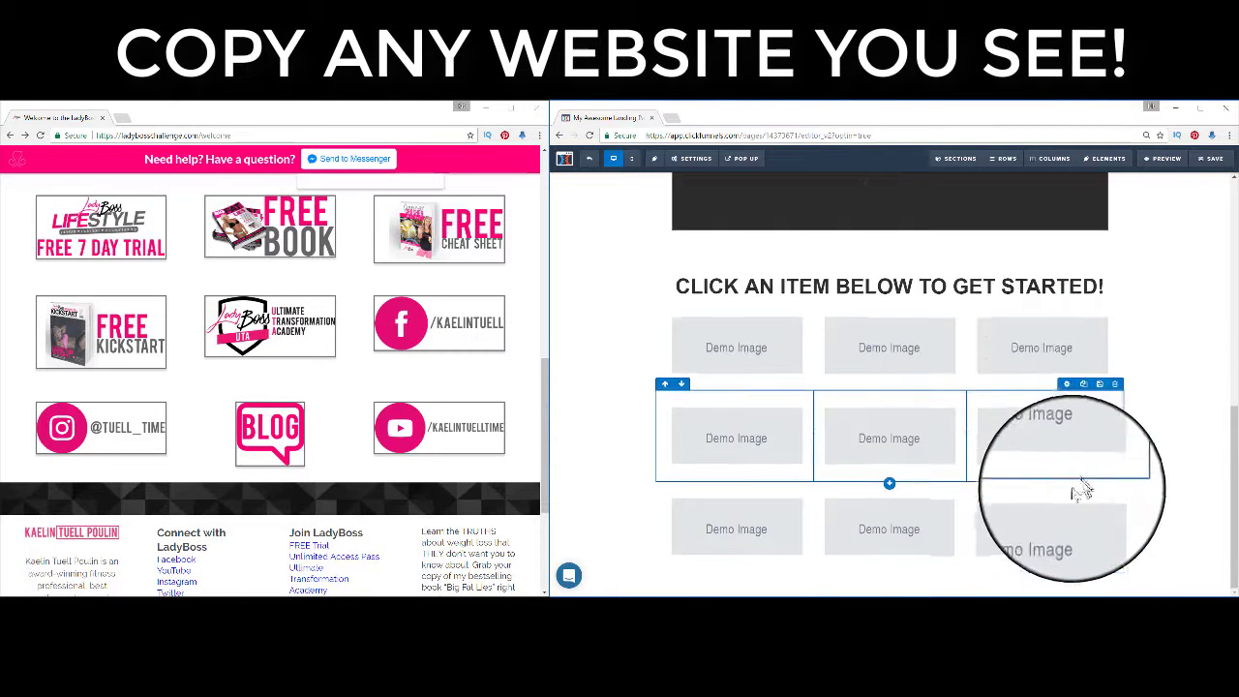
Add a full-width section below the image grid to match the reference page's footer area.
scroll(451, 446, down, 2)
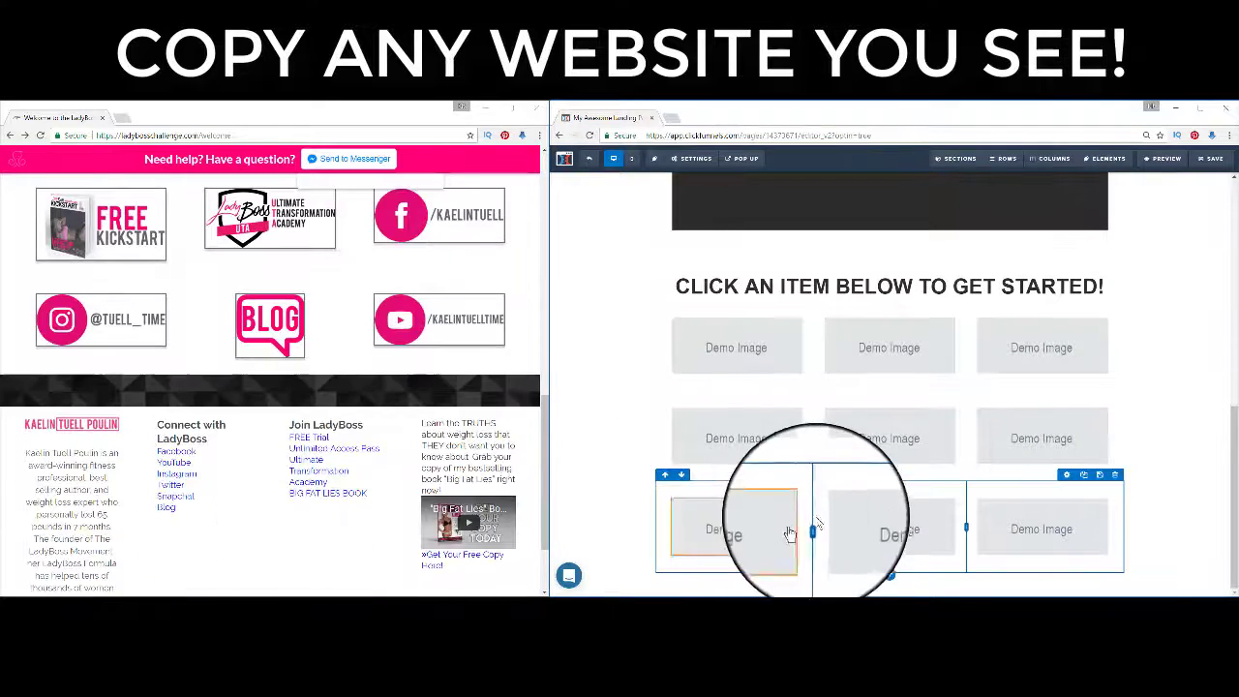
scroll(319, 455, up, 4)
scroll(320, 453, up, 4)
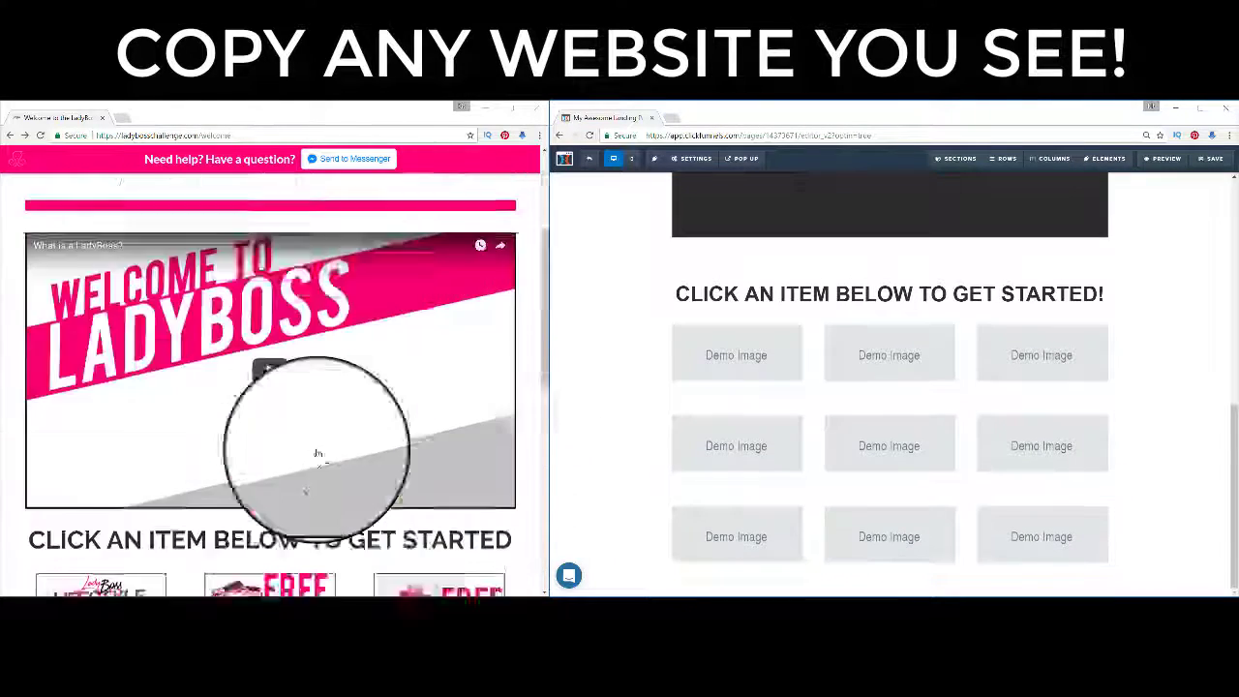
scroll(320, 451, down, 12)
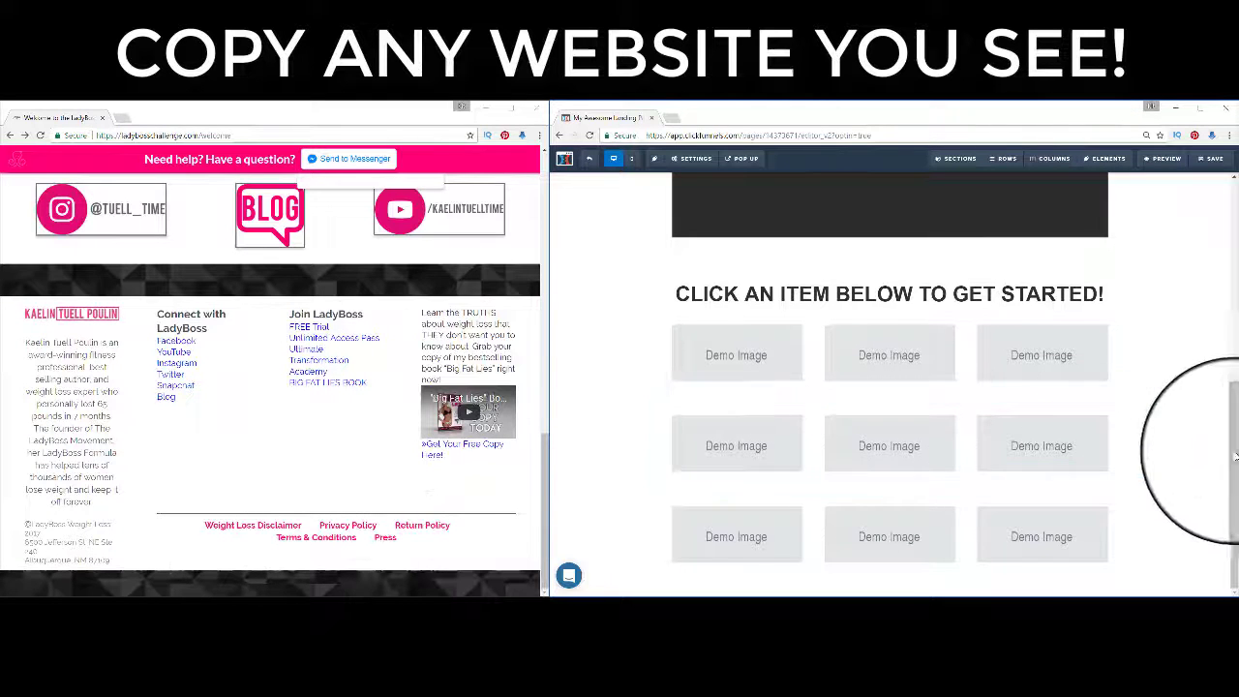
click(889, 591)
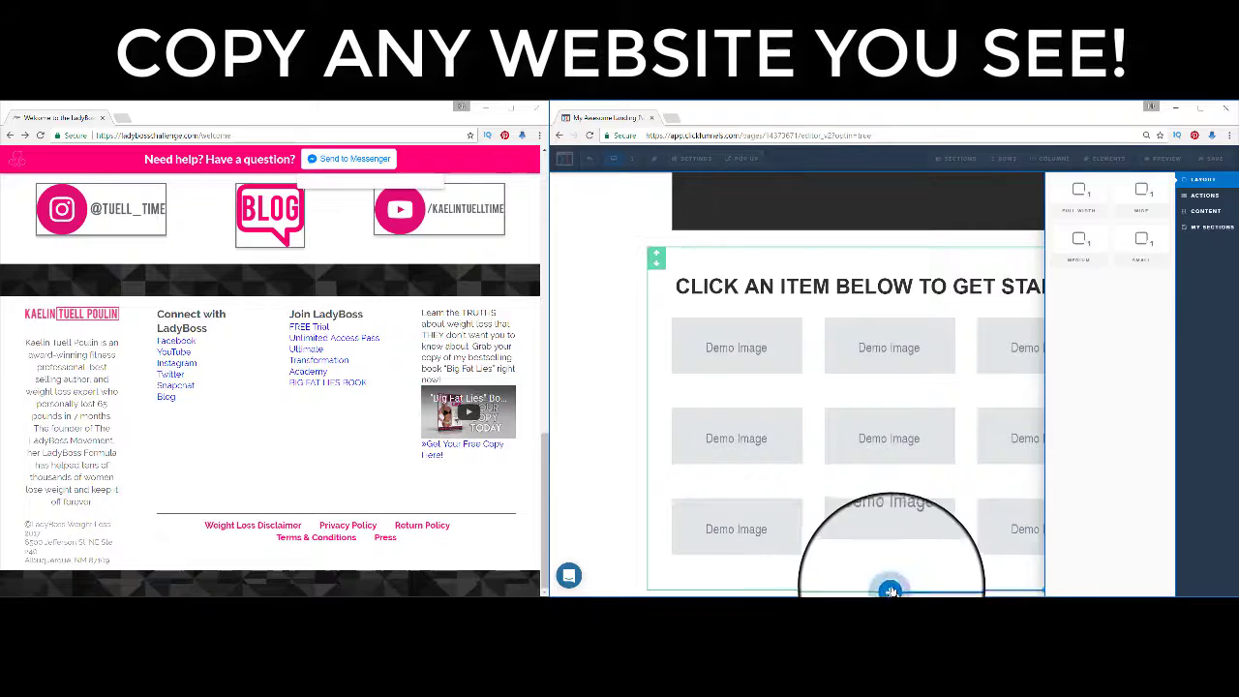
click(1085, 203)
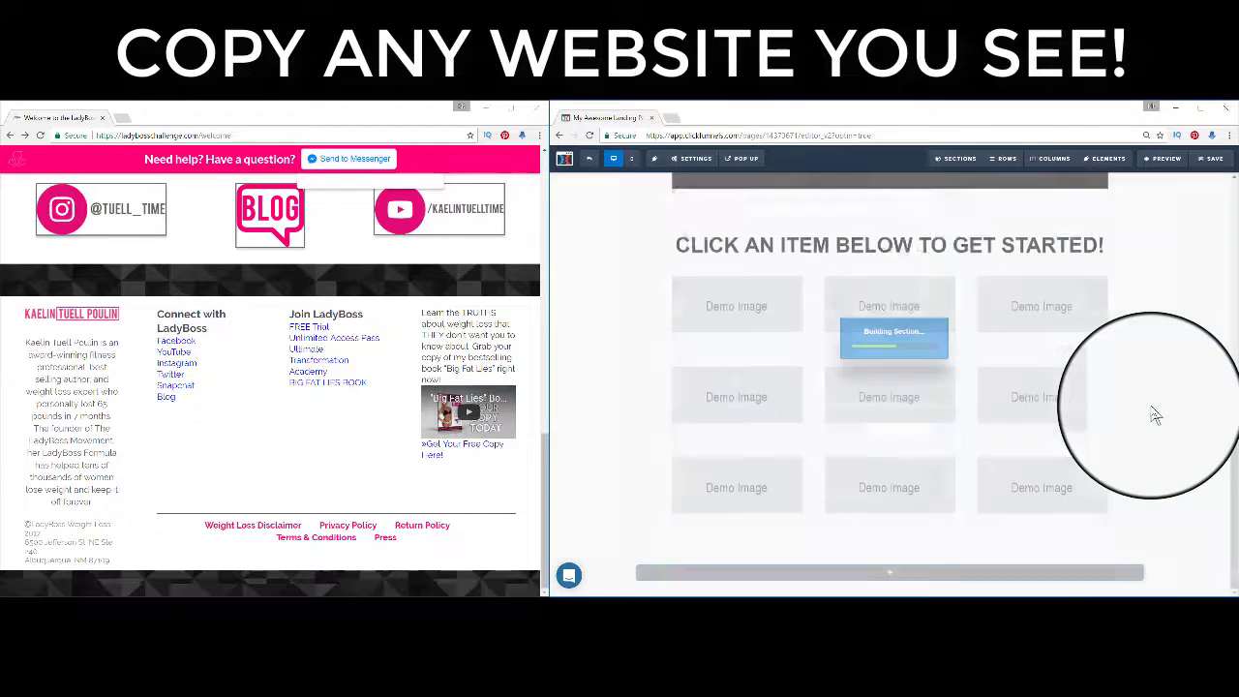
Search Pixabay for a black background and set a dark black-and-white photo as the new section's background image.
mouse_move(892, 574)
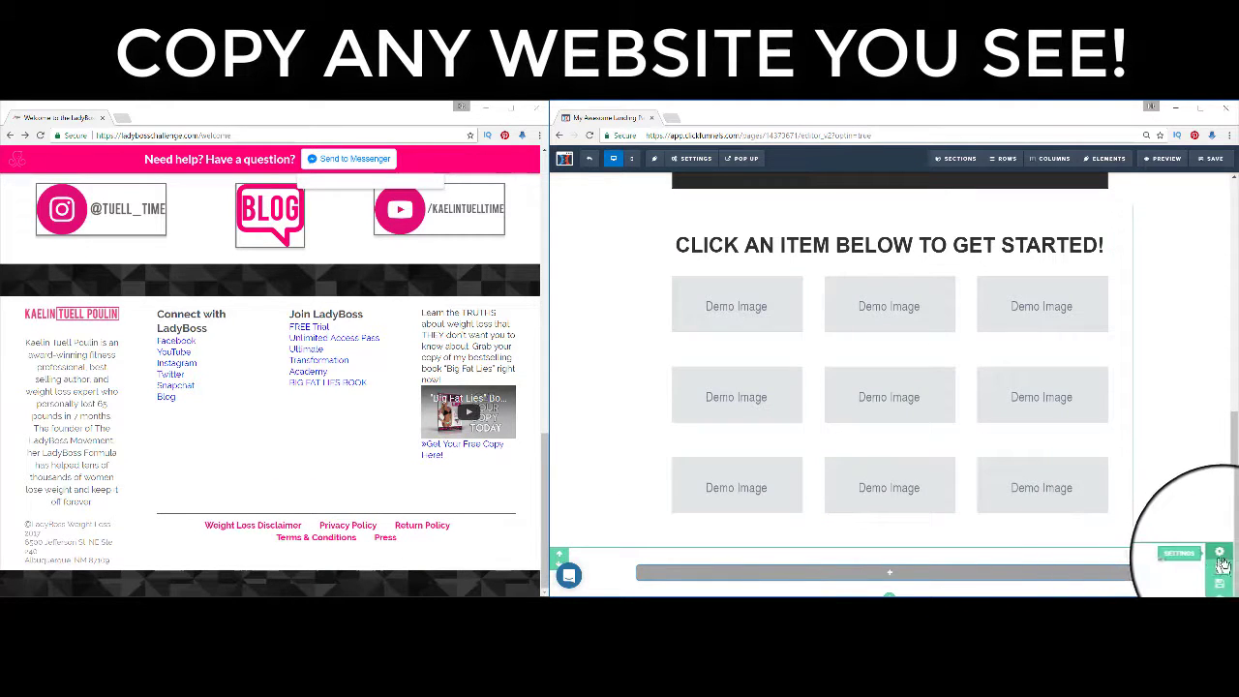
click(1221, 557)
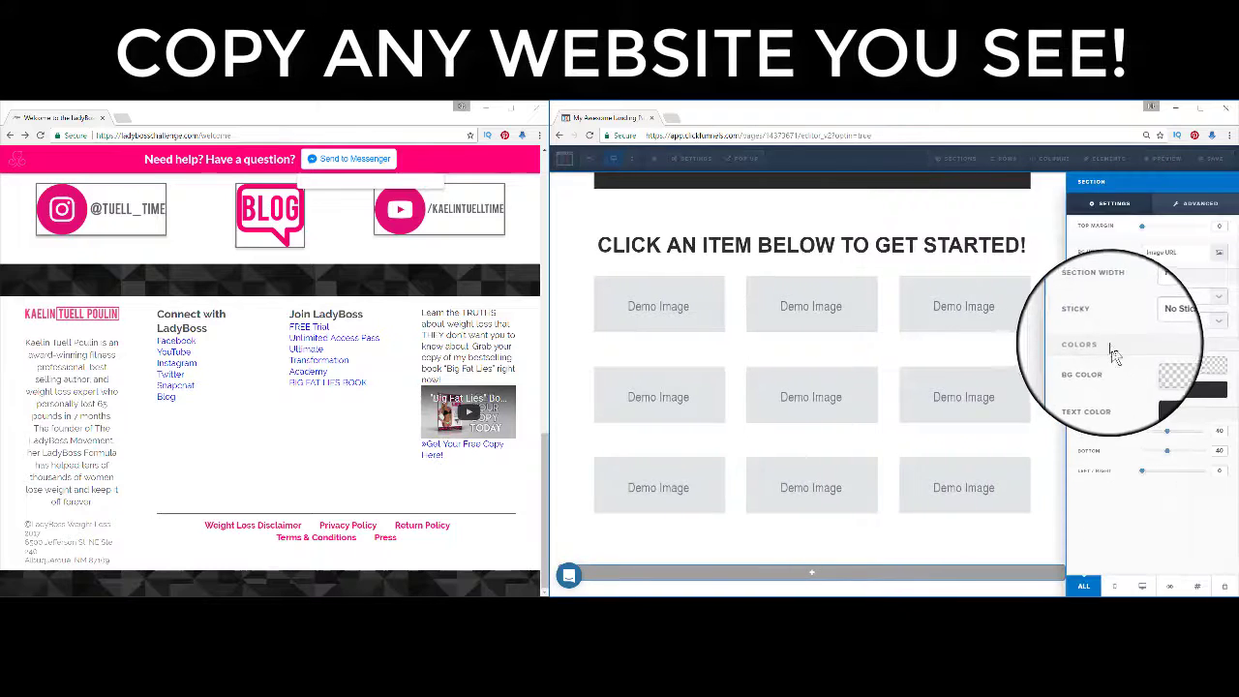
click(1220, 255)
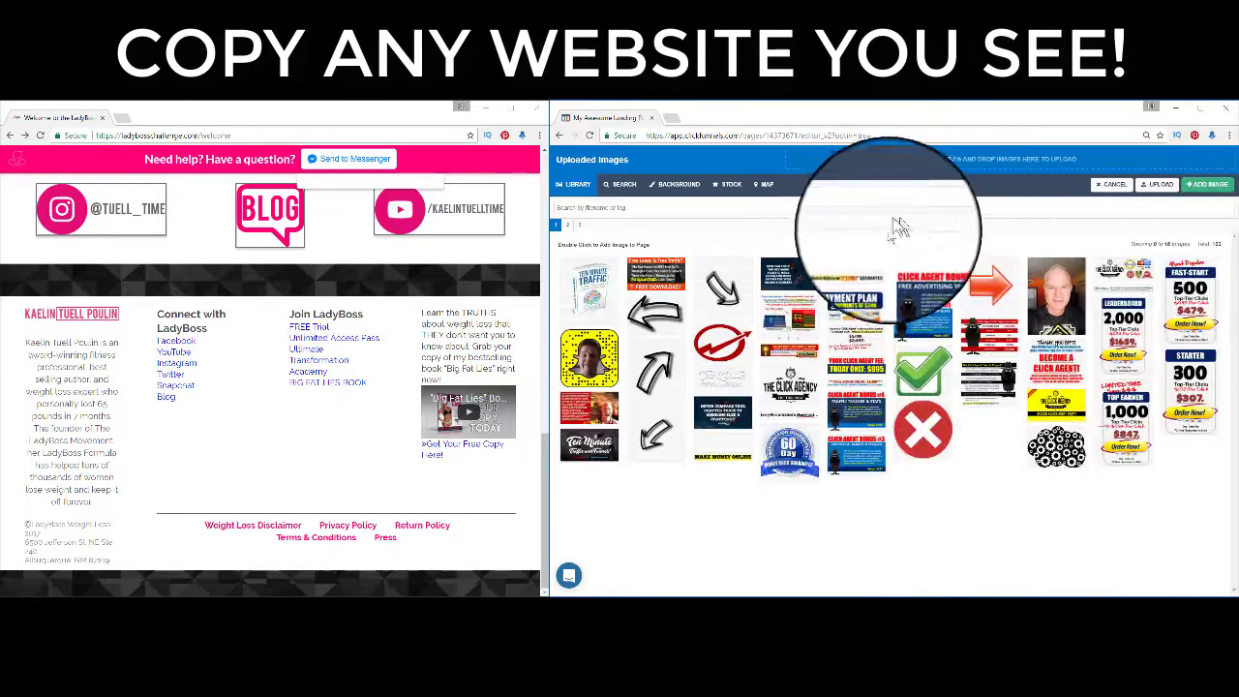
click(666, 193)
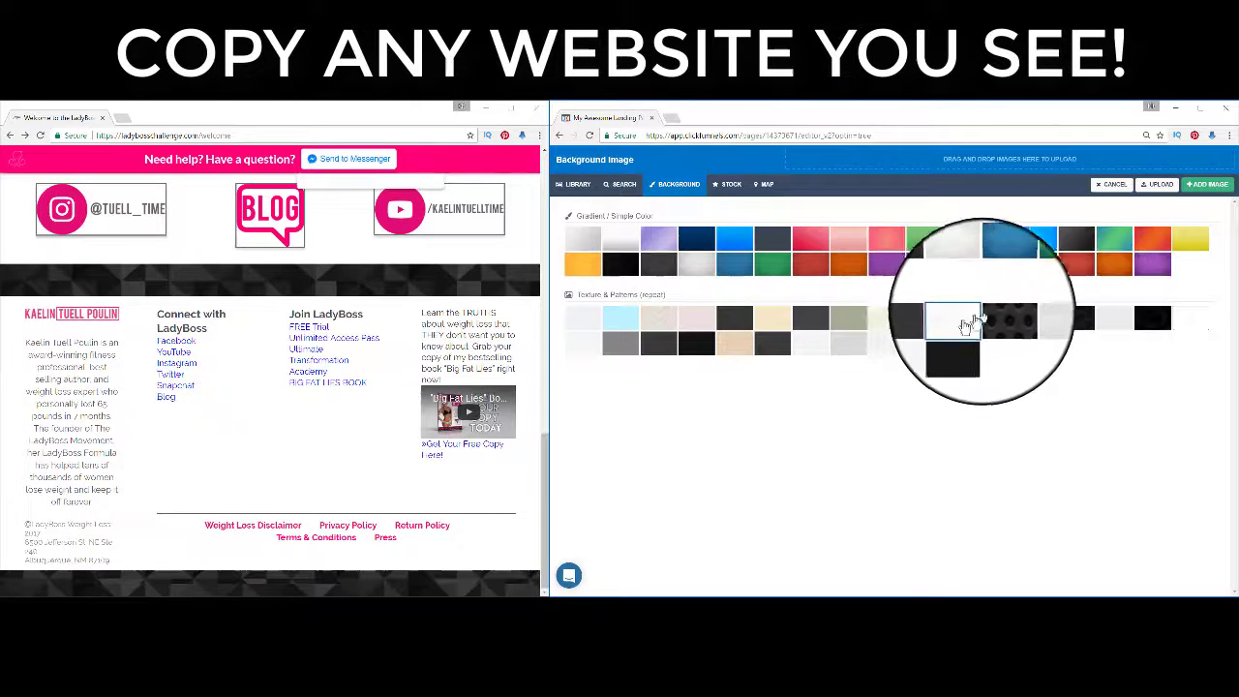
click(619, 192)
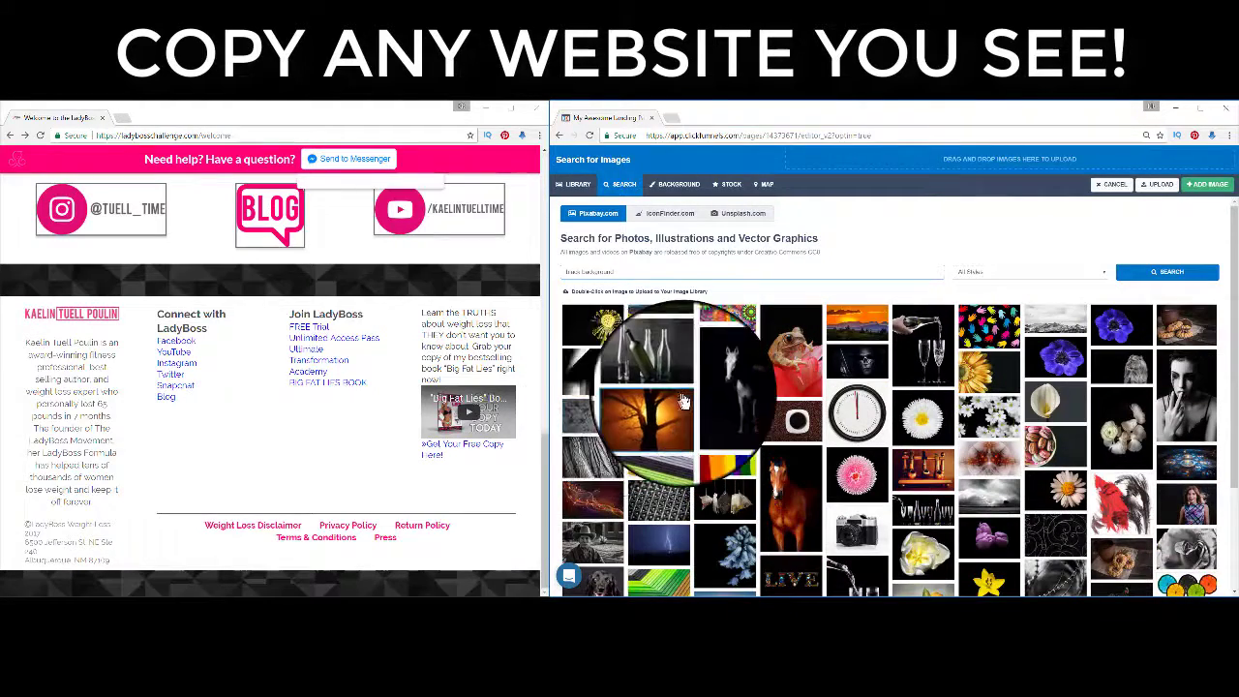
scroll(727, 394, down, 3)
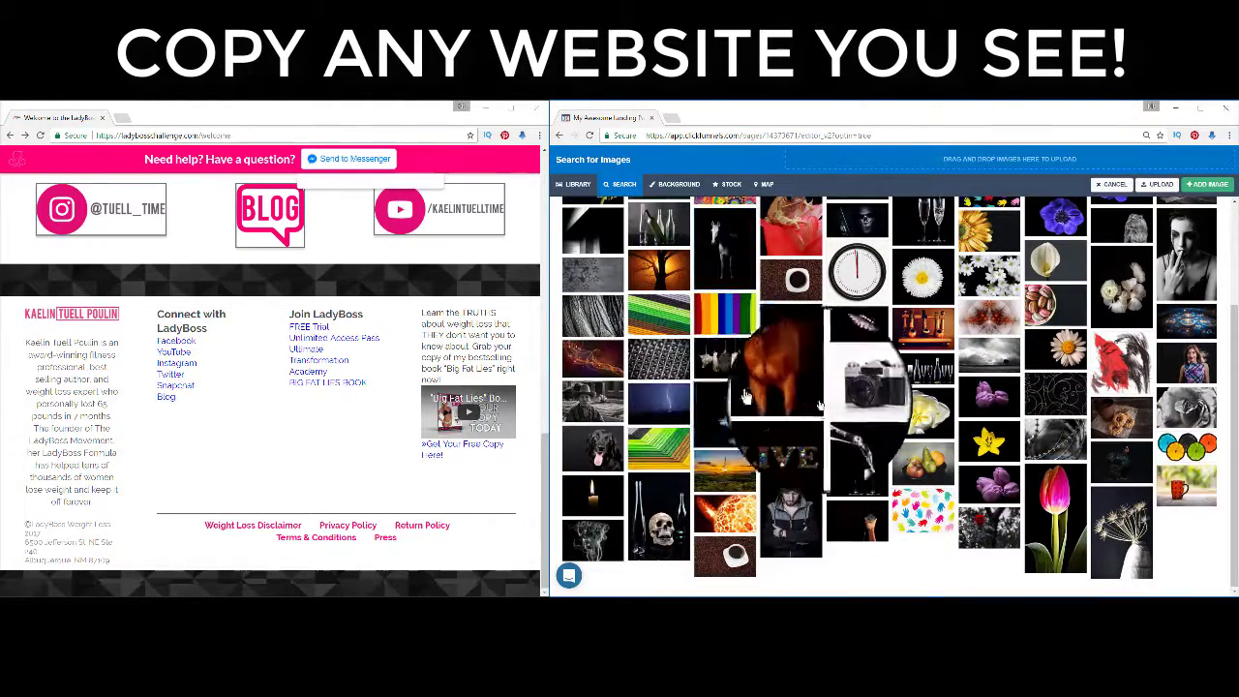
scroll(823, 431, up, 3)
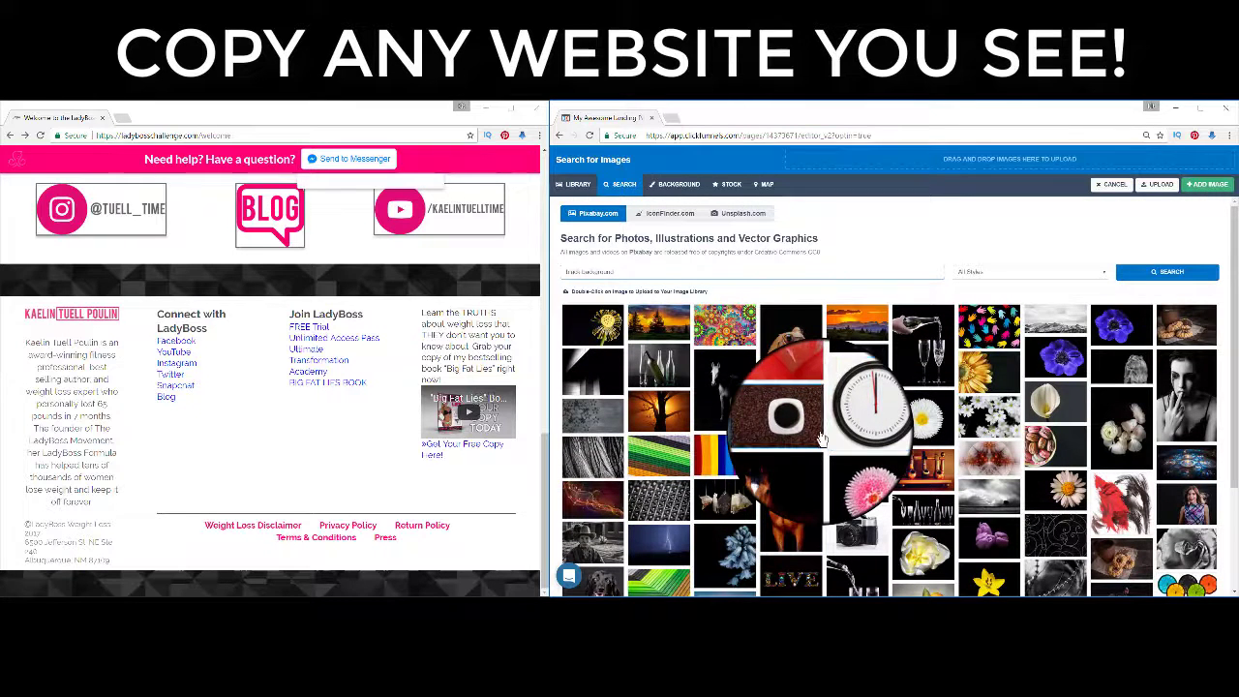
click(593, 382)
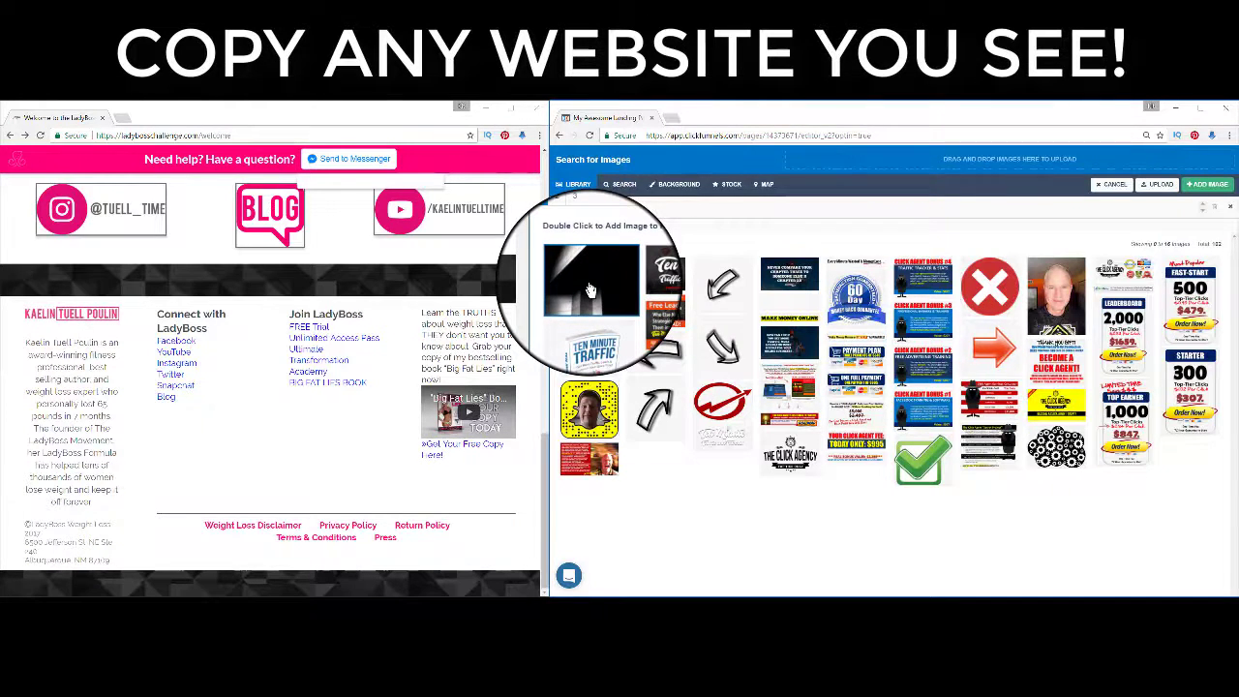
double_click(590, 291)
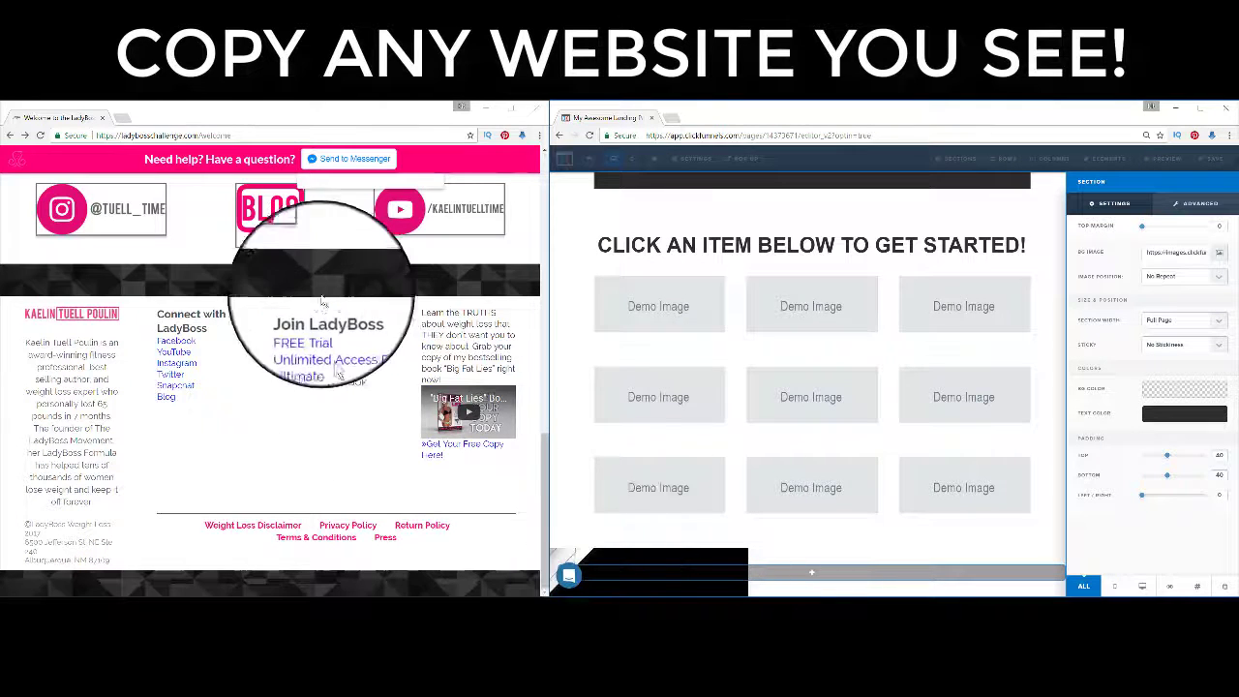
click(821, 571)
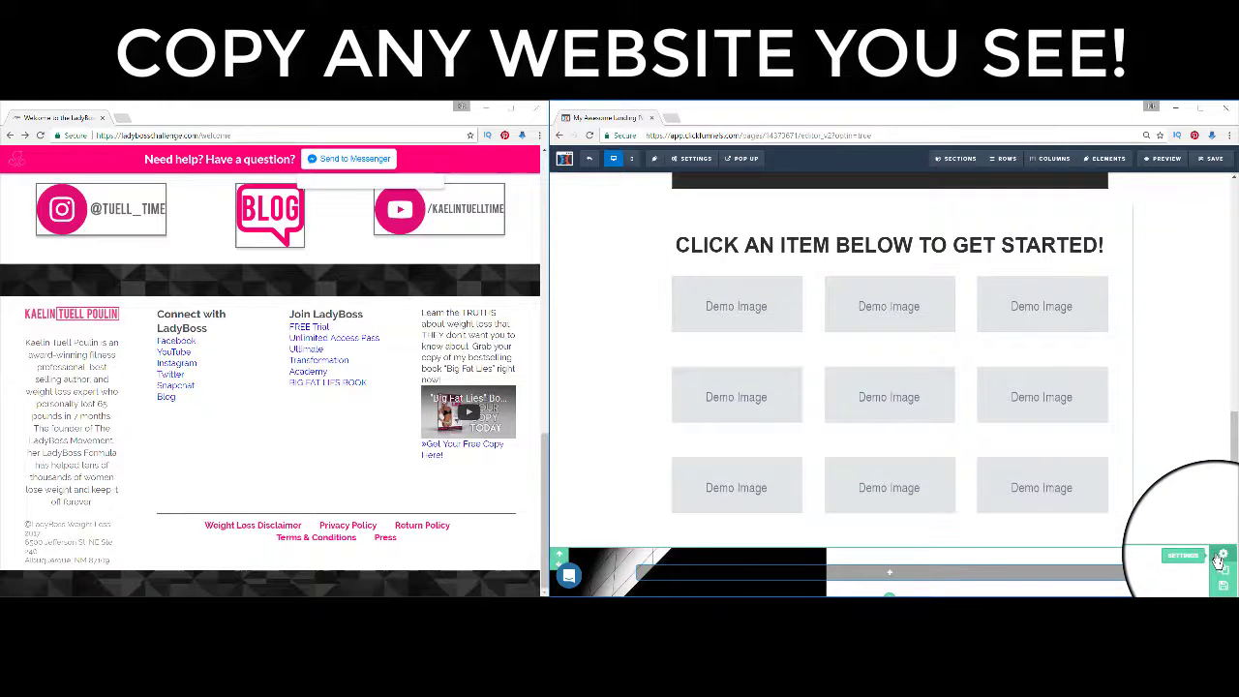
Set the footer section's background image to the black swirl-pattern picture from the Pixabay search results.
click(1221, 557)
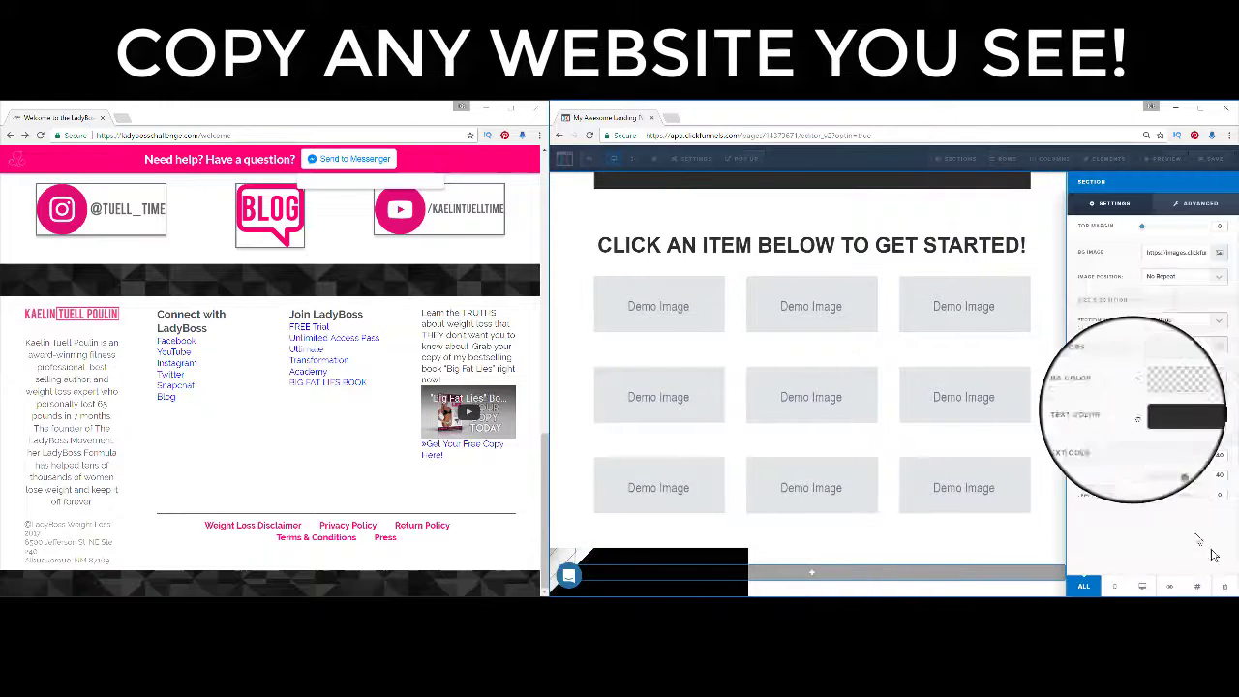
click(1219, 253)
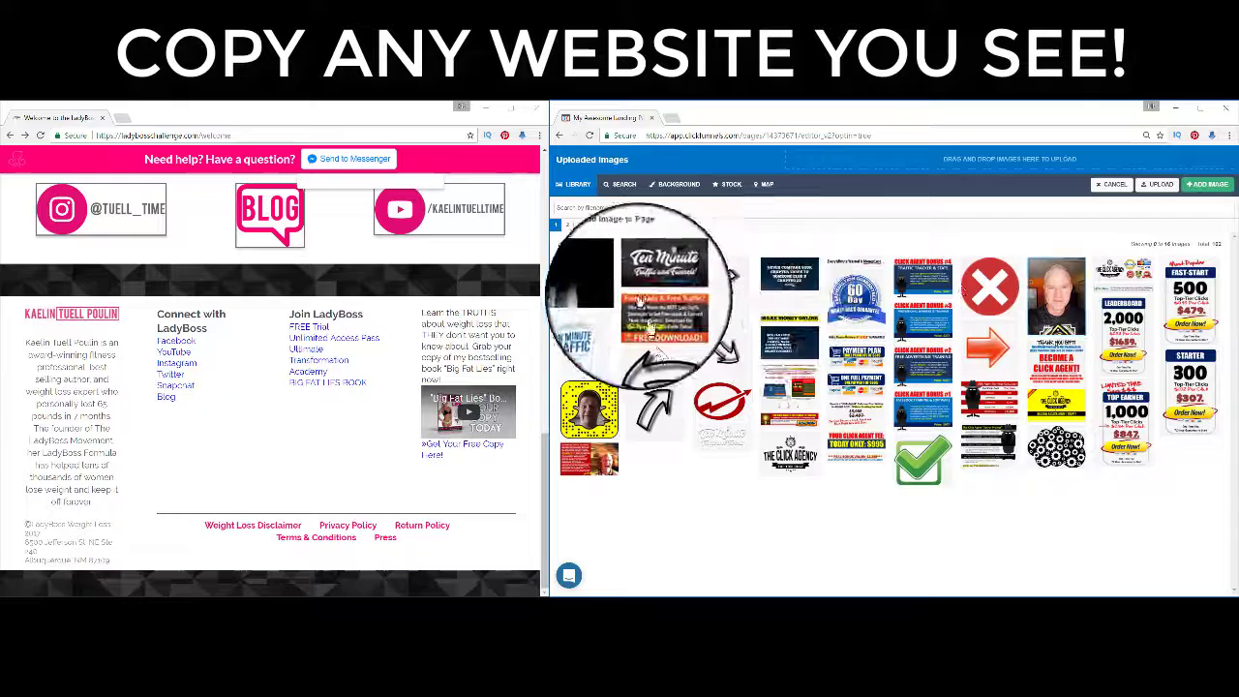
click(626, 191)
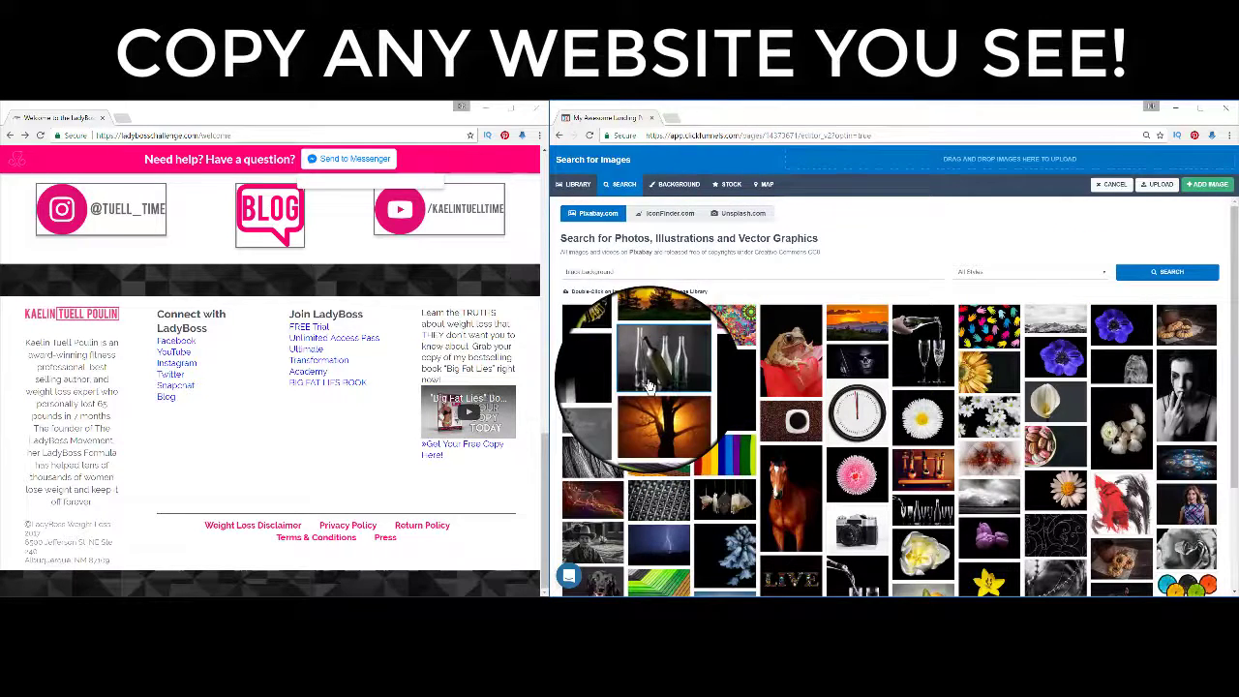
scroll(649, 386, down, 4)
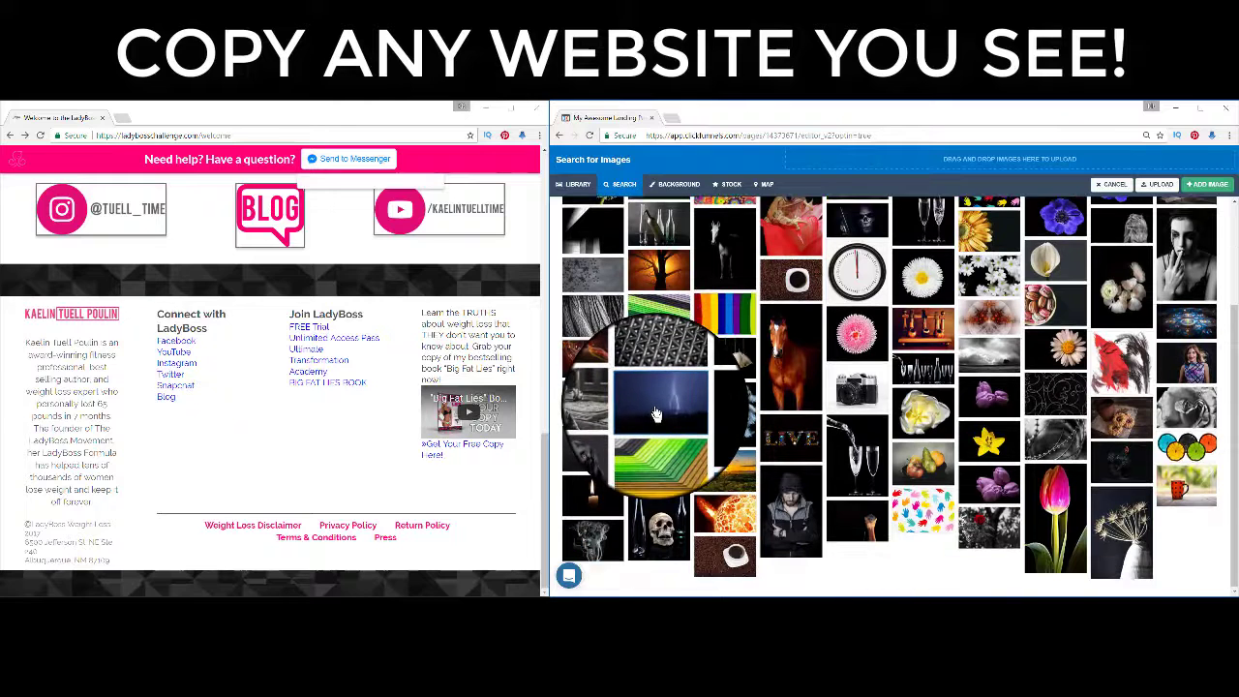
click(1061, 394)
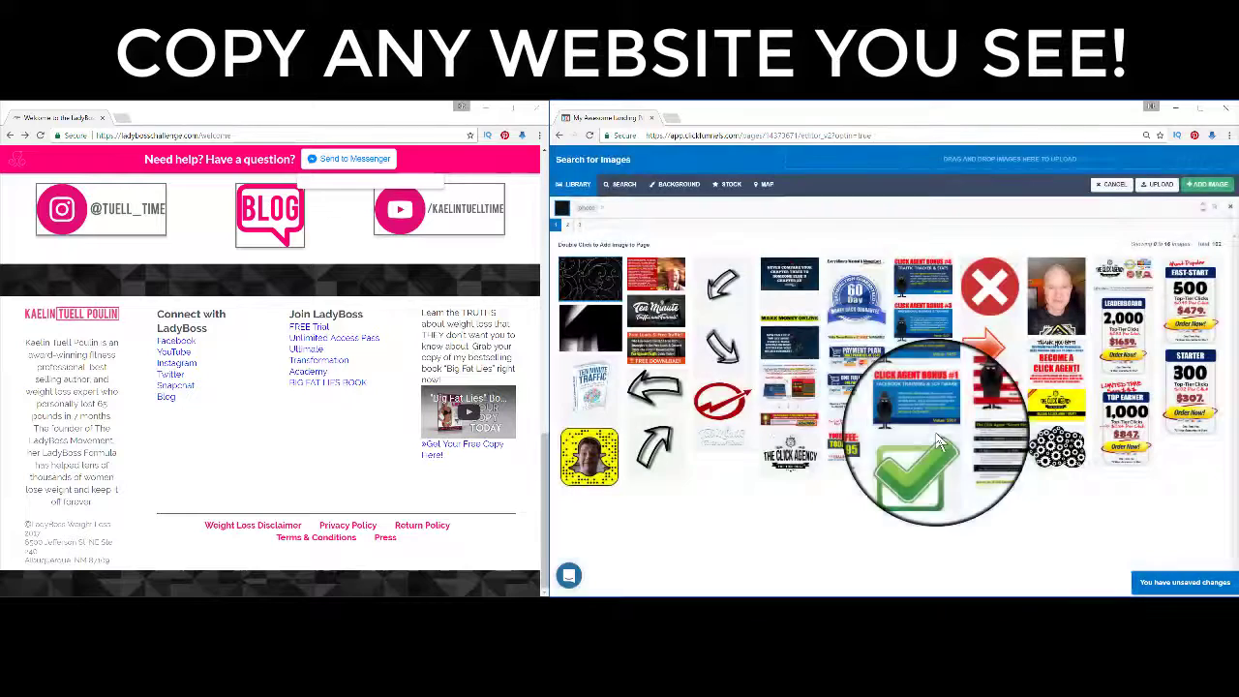
double_click(587, 274)
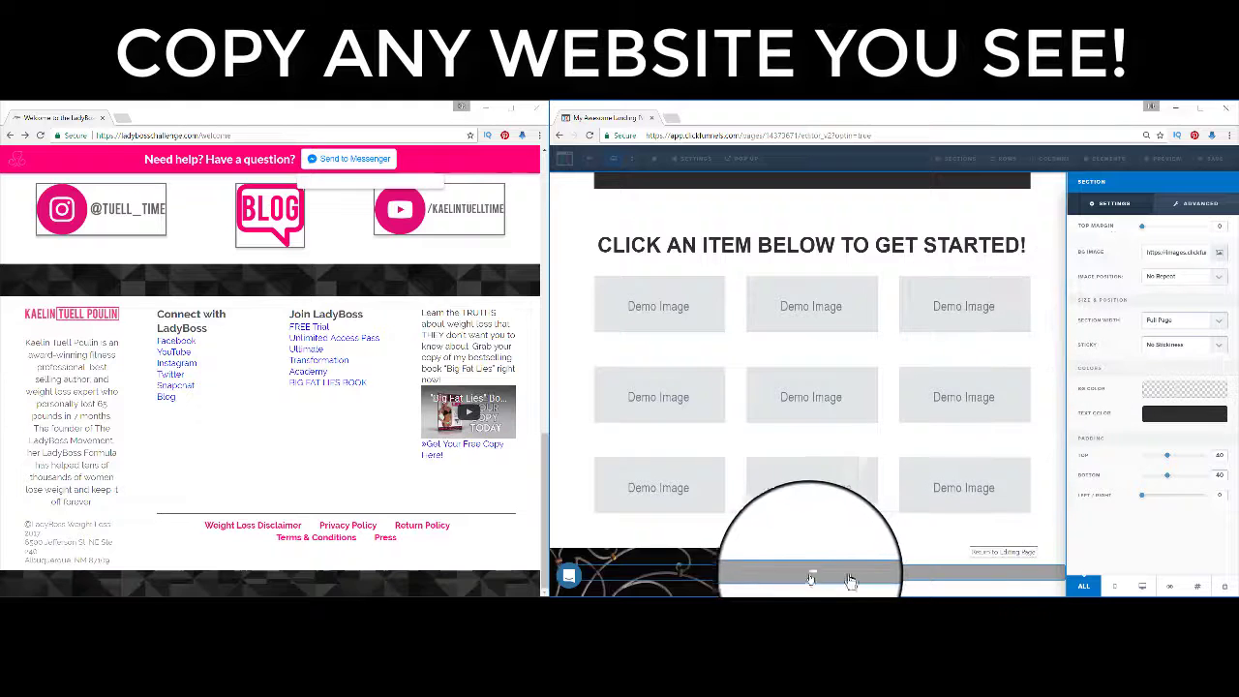
click(791, 578)
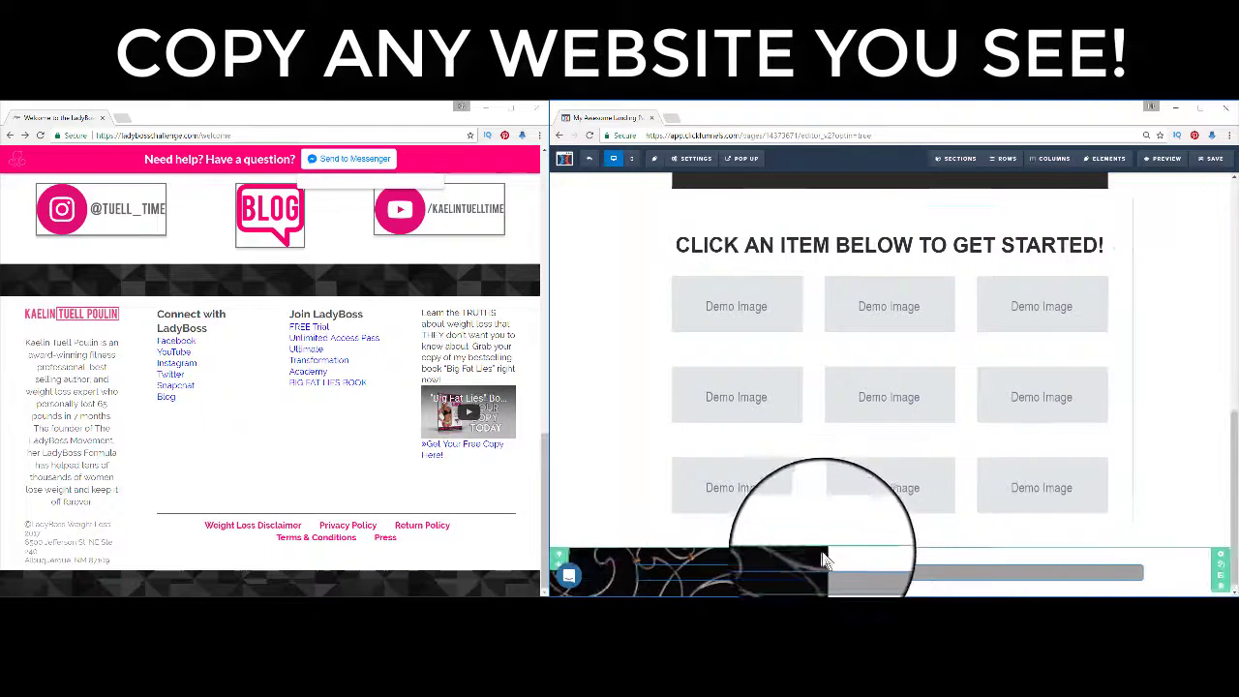
Set the footer section's background image position to Full Center (Parallax).
click(1221, 549)
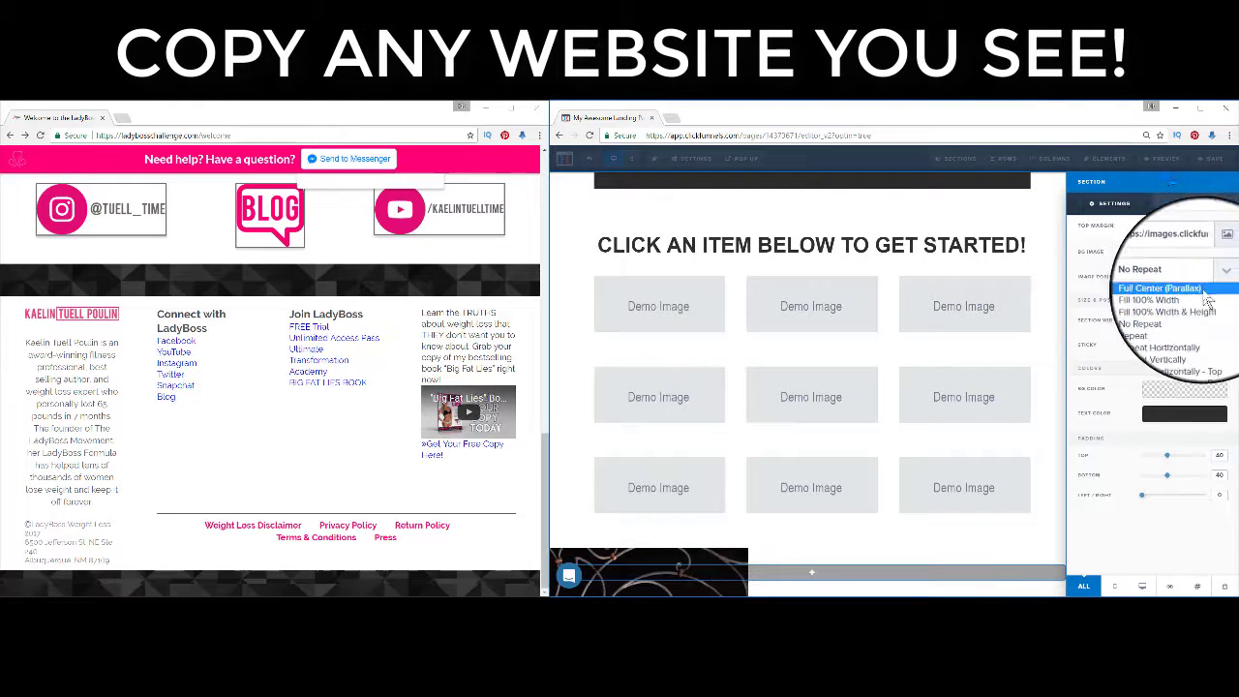
click(1205, 296)
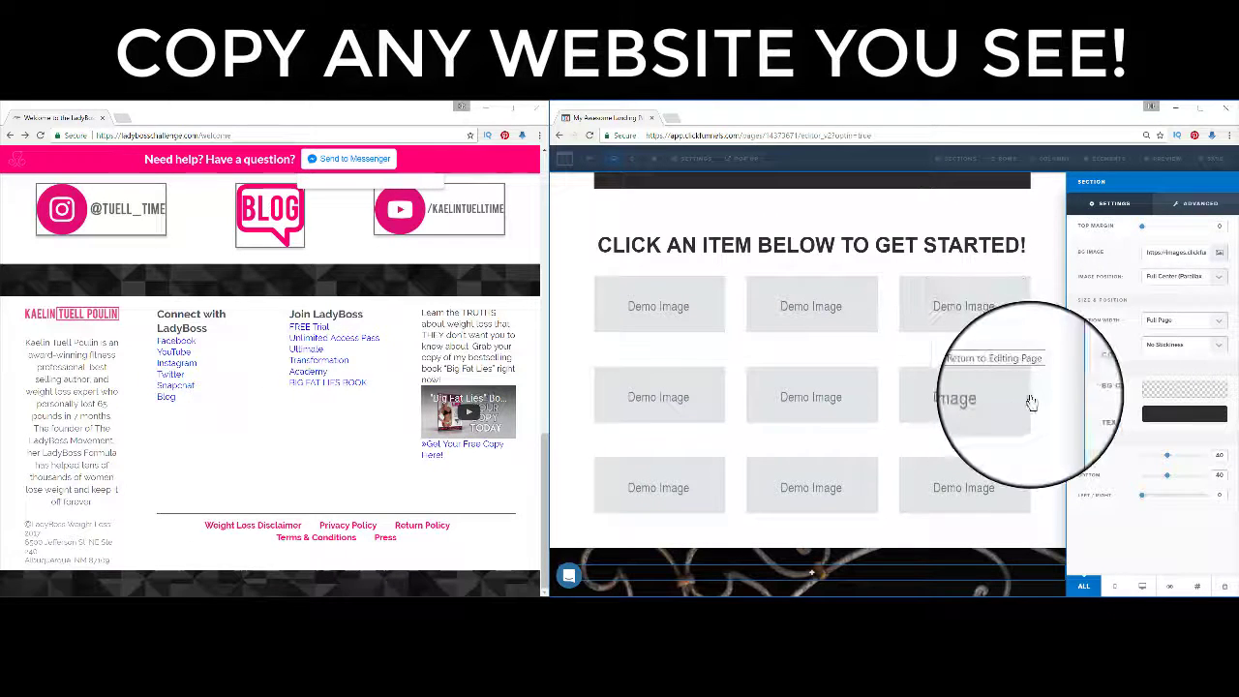
Add a four-column row to the dark patterned footer section.
click(1048, 356)
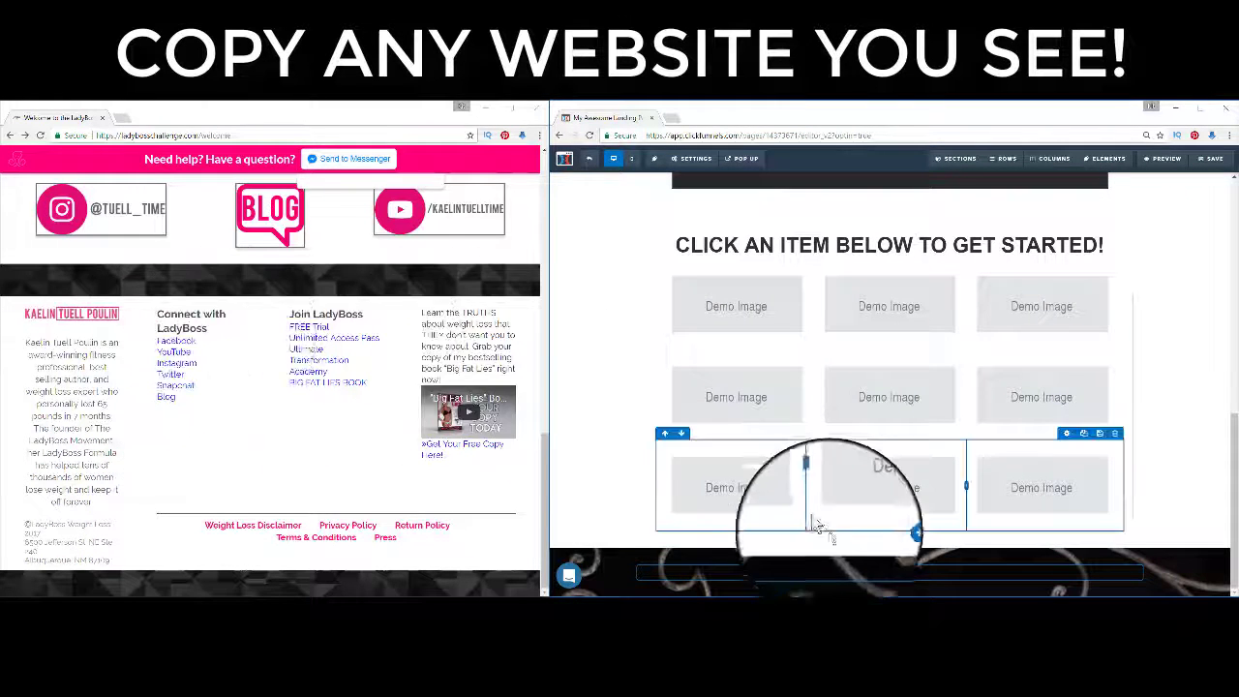
click(895, 575)
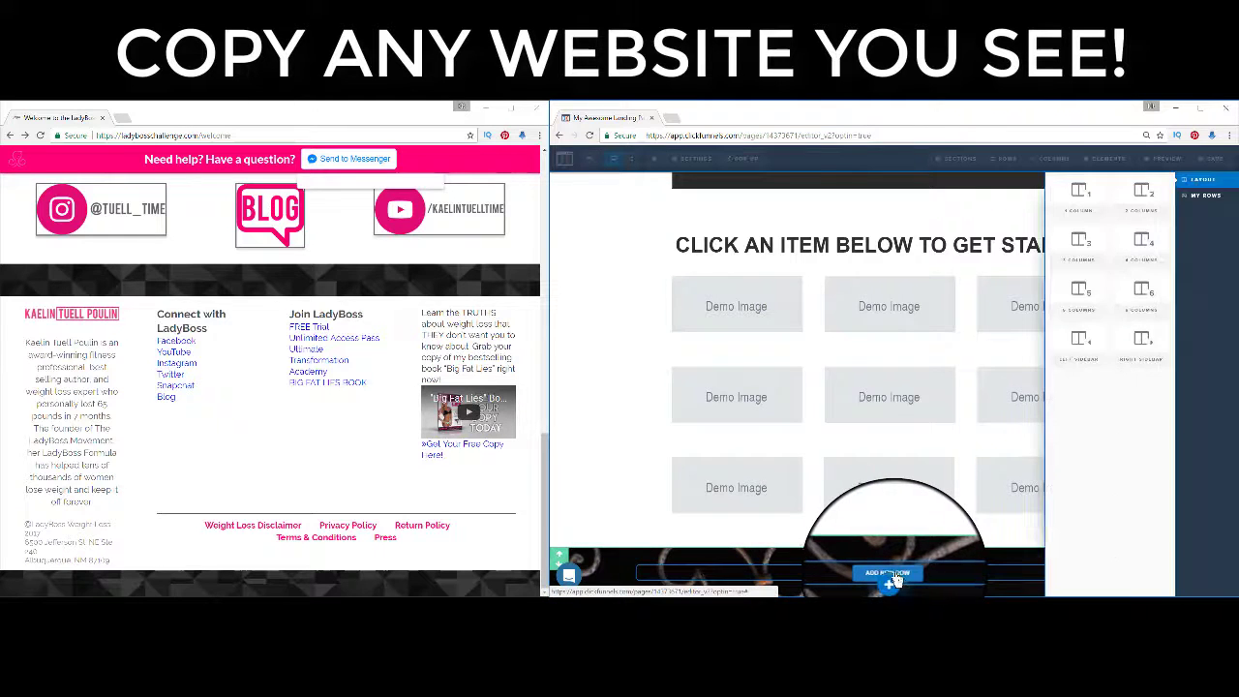
click(1162, 253)
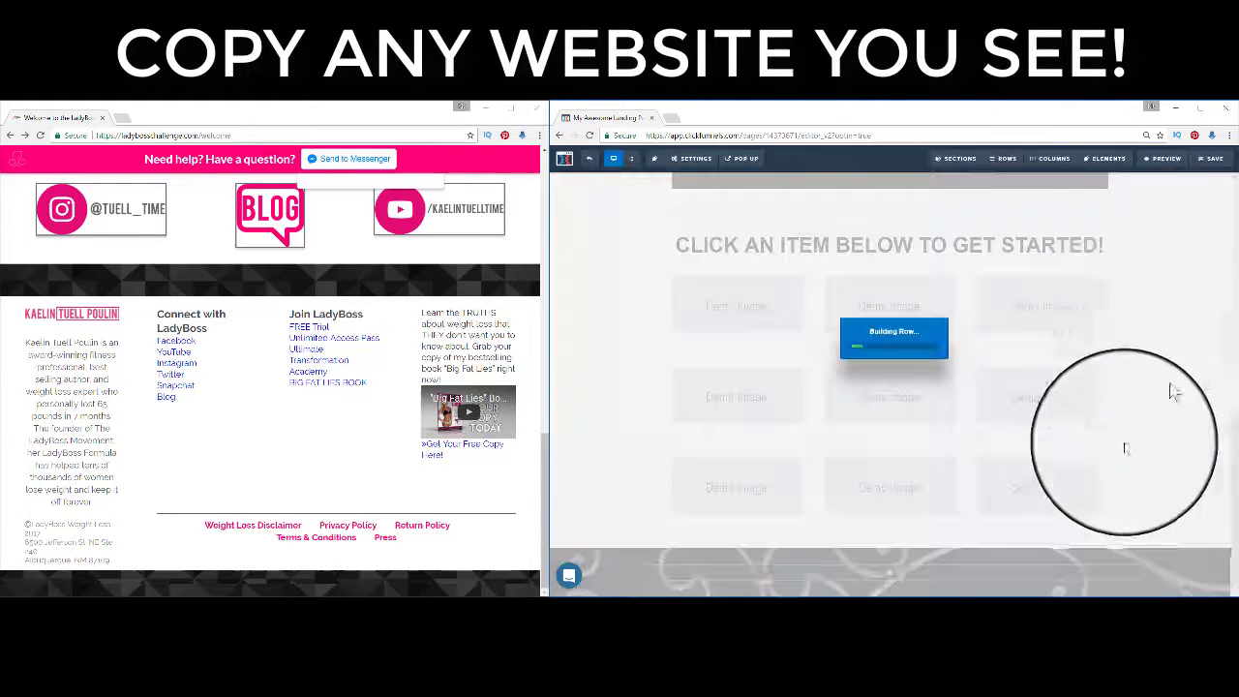
scroll(1156, 490, down, 1)
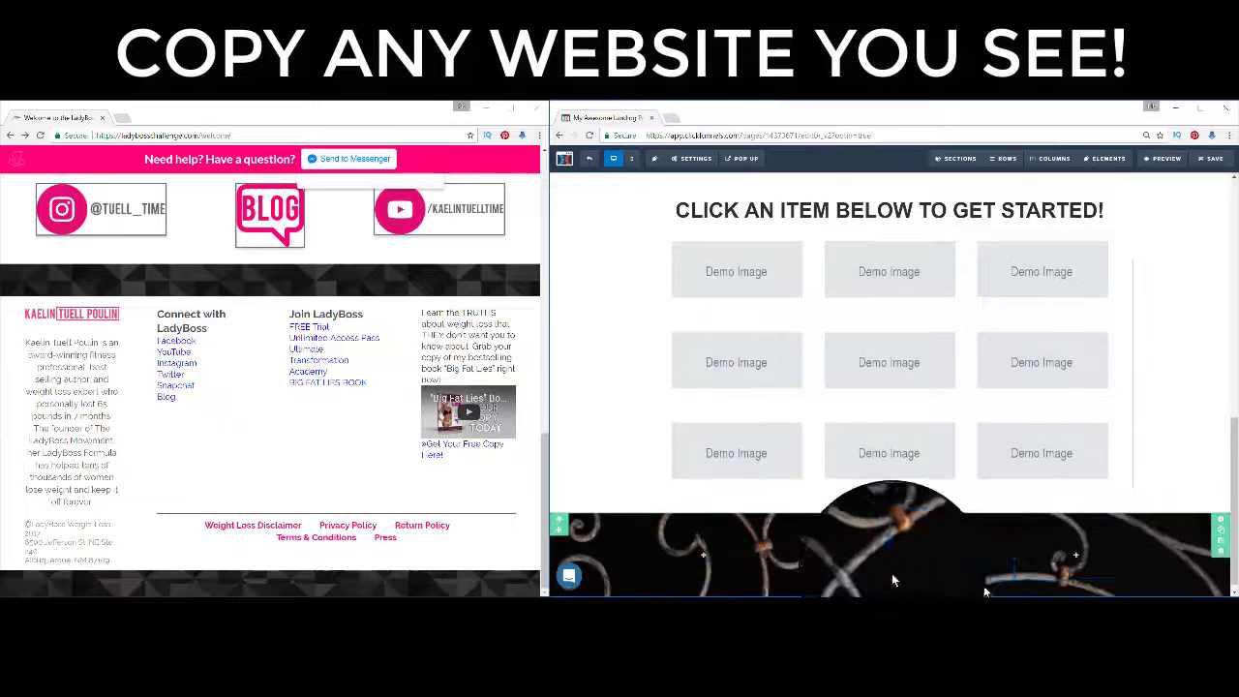
Add an image element to the footer row's first column and a headline element to its second column.
mouse_move(699, 558)
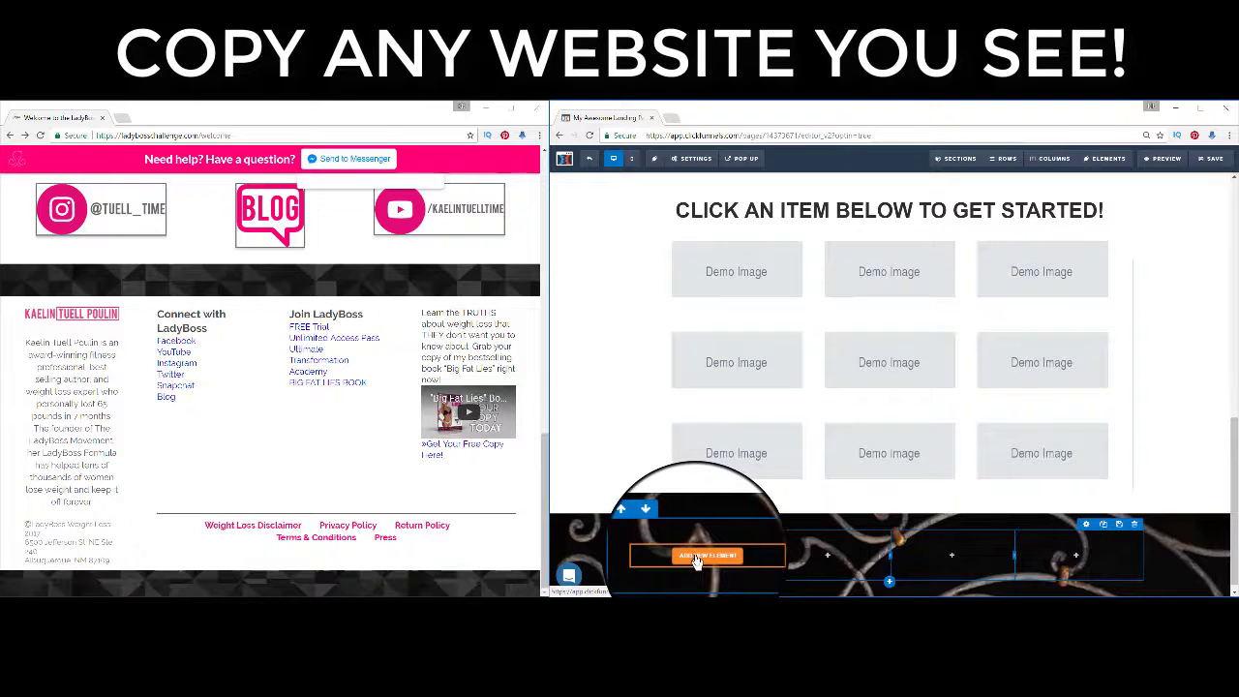
click(697, 558)
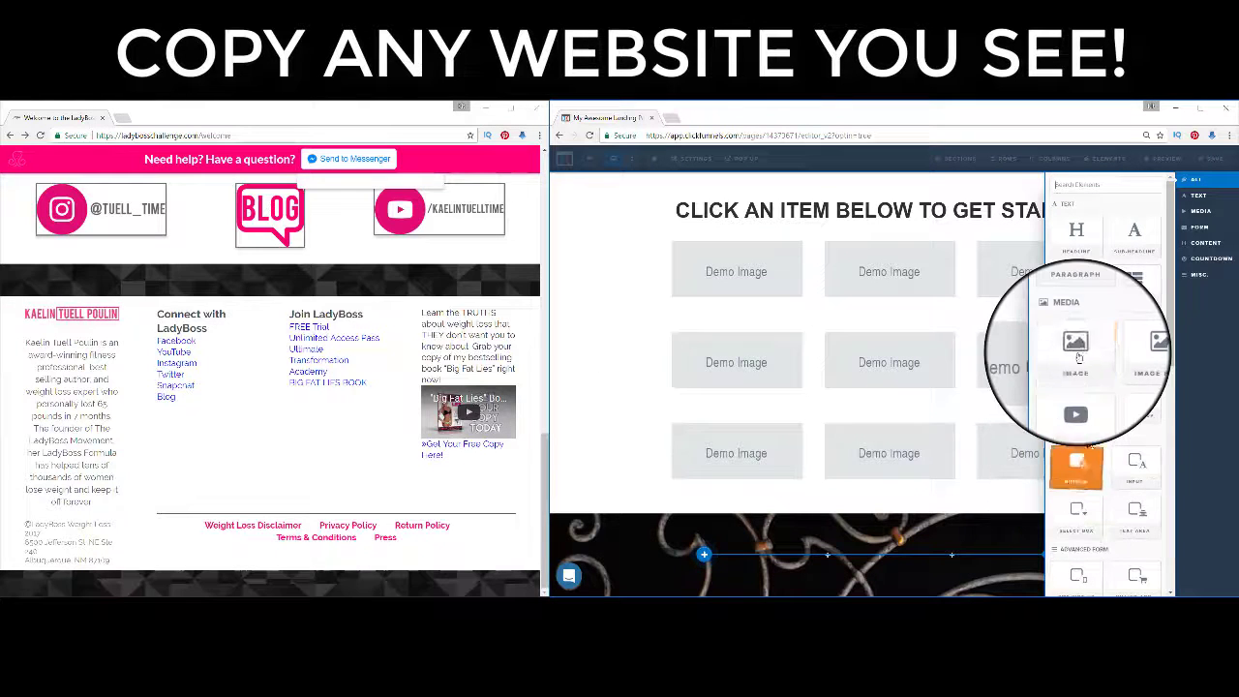
click(1079, 360)
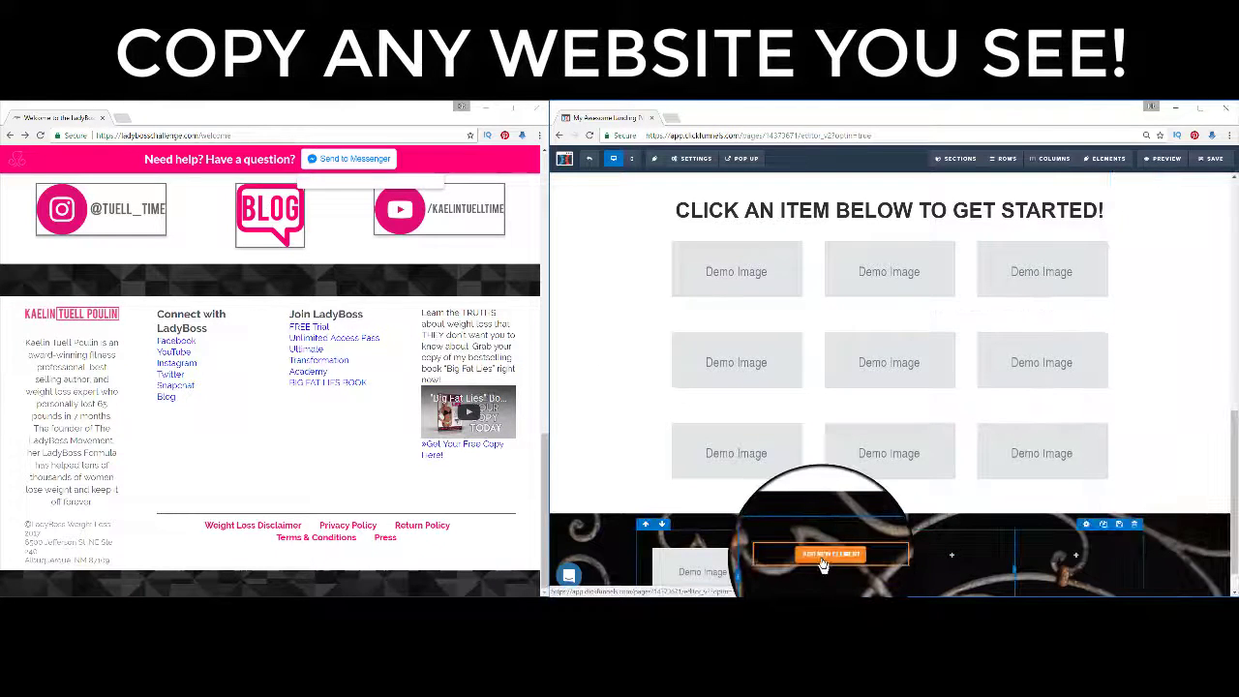
scroll(815, 555, down, 1)
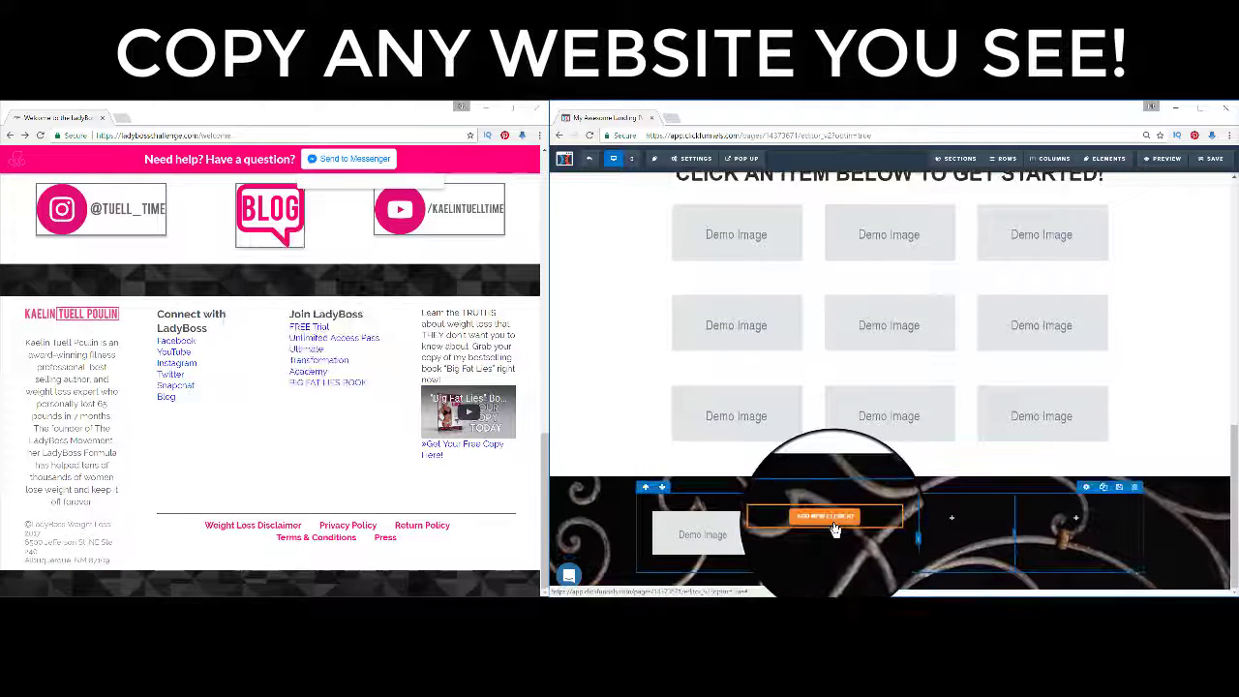
click(823, 516)
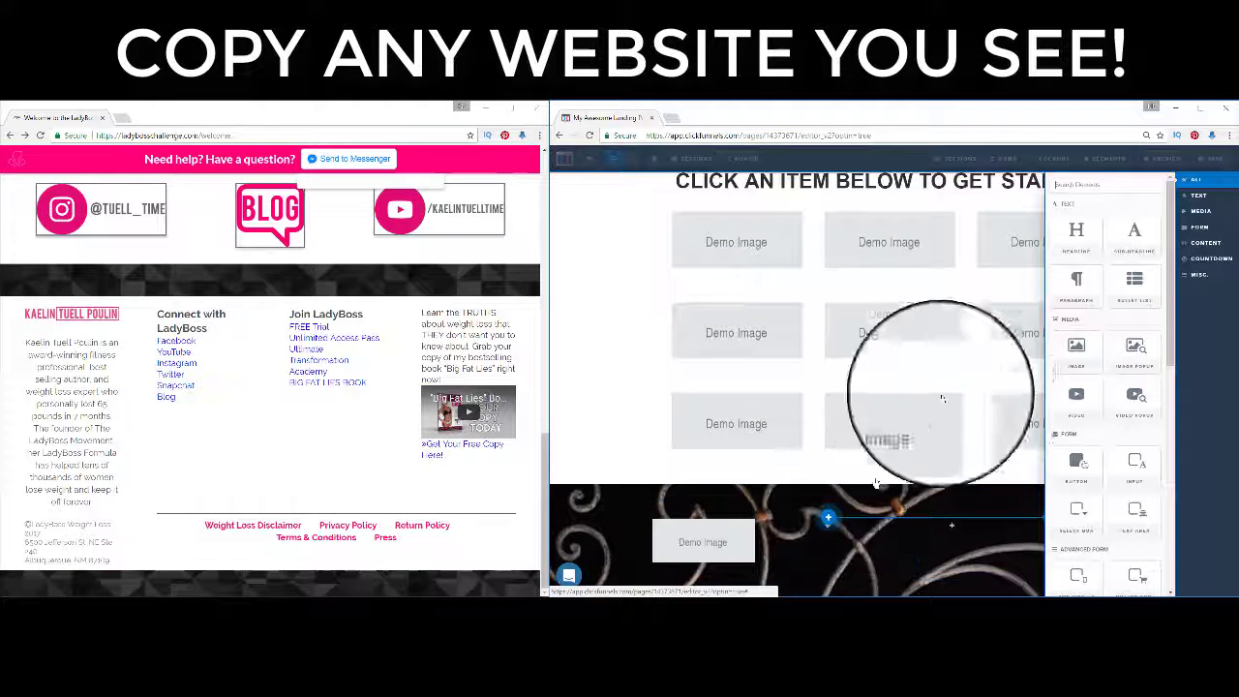
click(1076, 242)
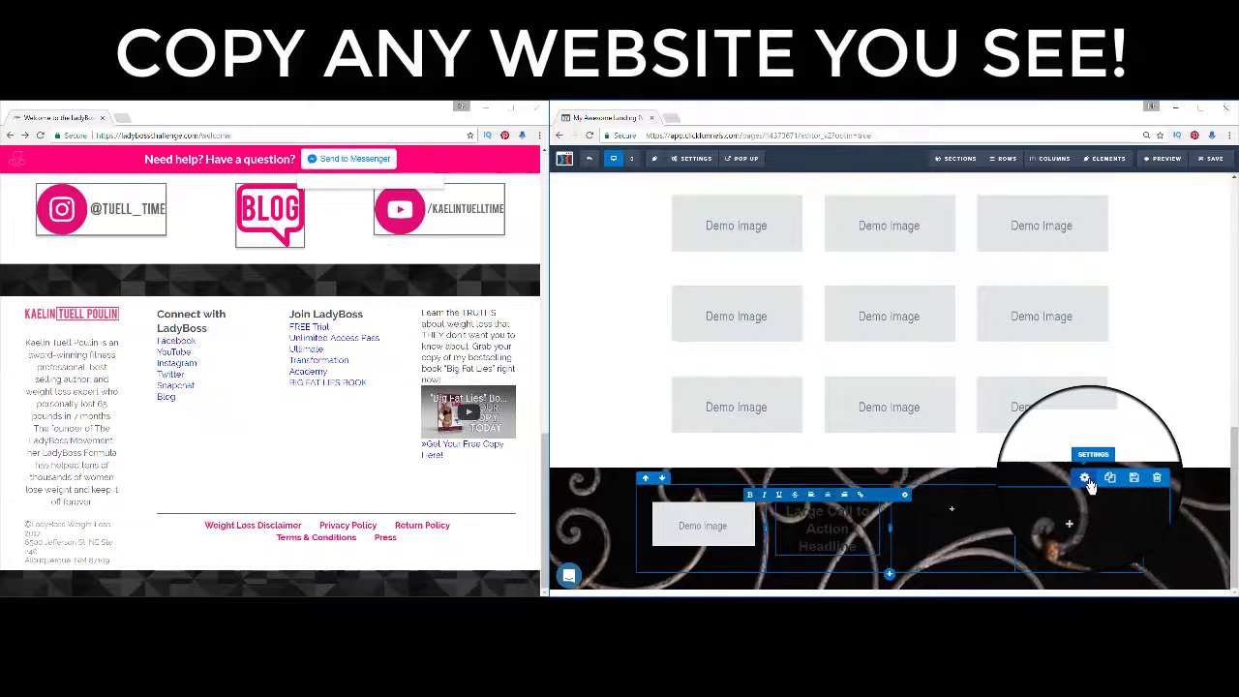
Set the background color of the footer's four-column row to white.
click(1085, 478)
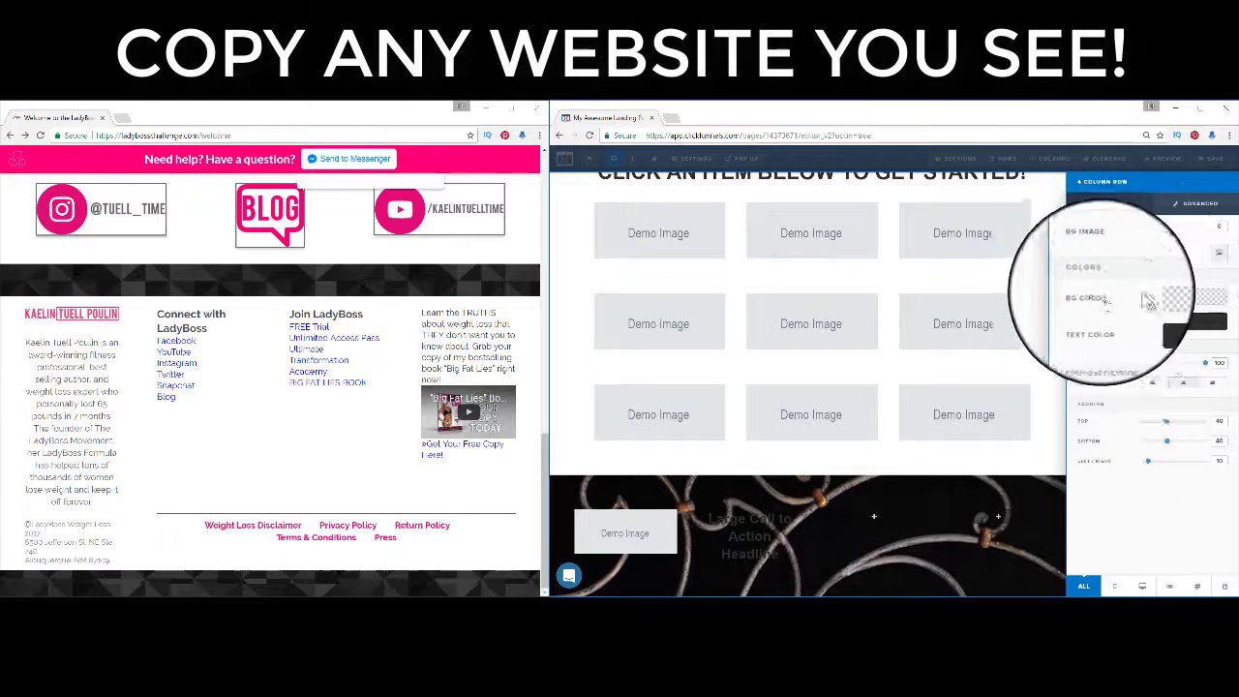
click(1186, 300)
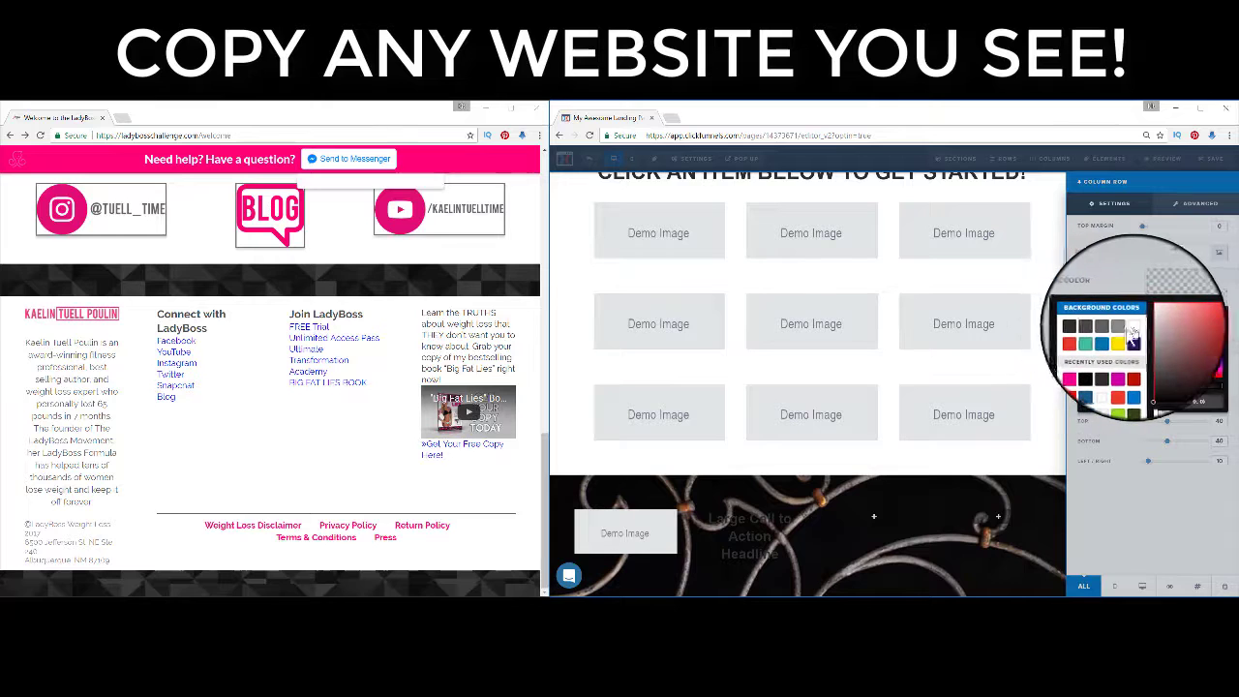
click(1133, 328)
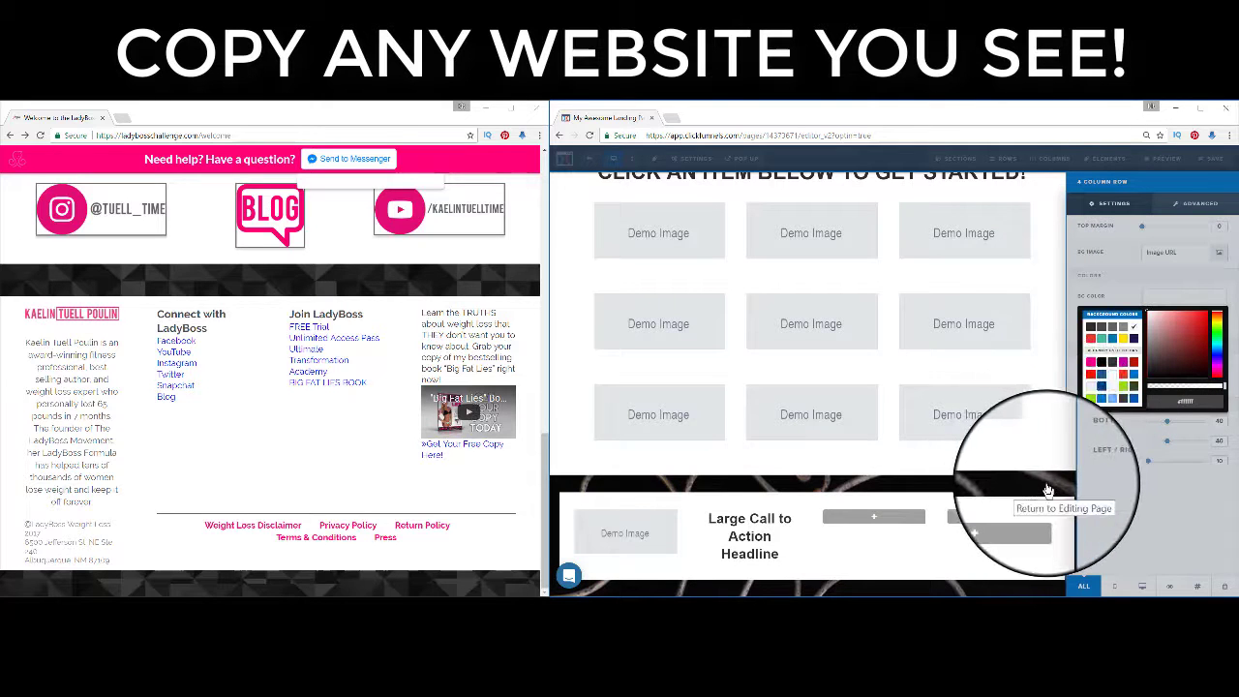
click(1048, 491)
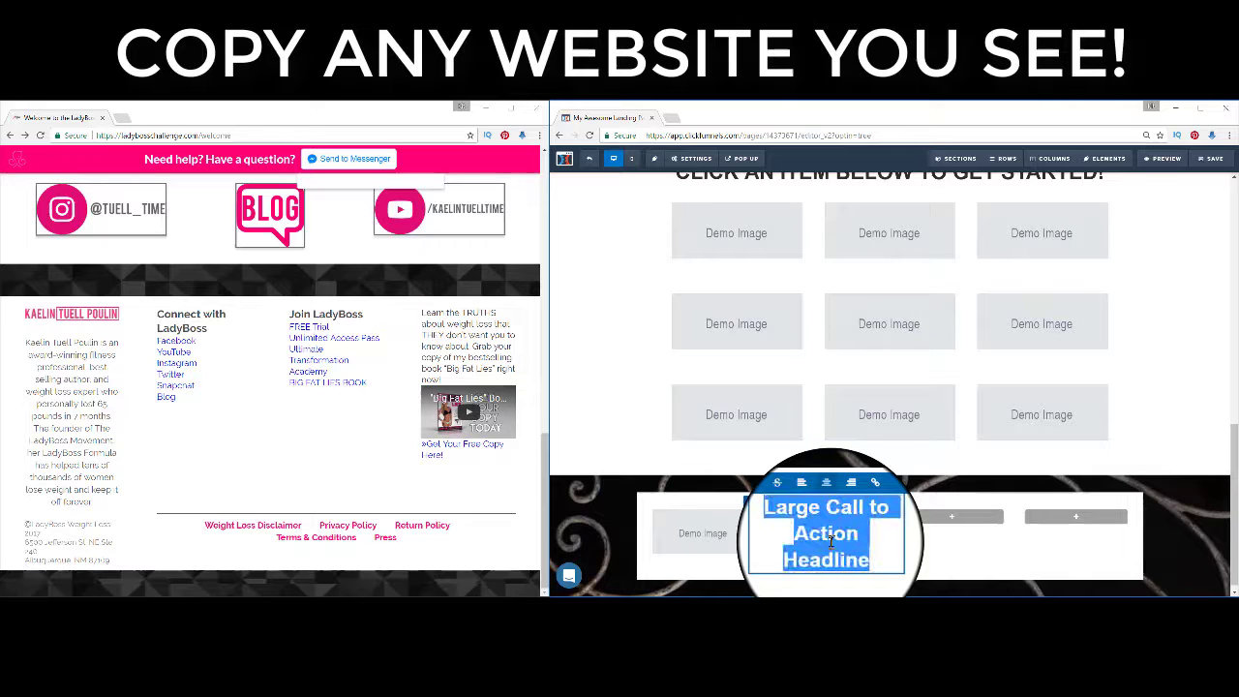
Change the second column's headline to "Connect with LadyBoss", left-aligned at font size 22.
text(Connect wtih LadyBoss)
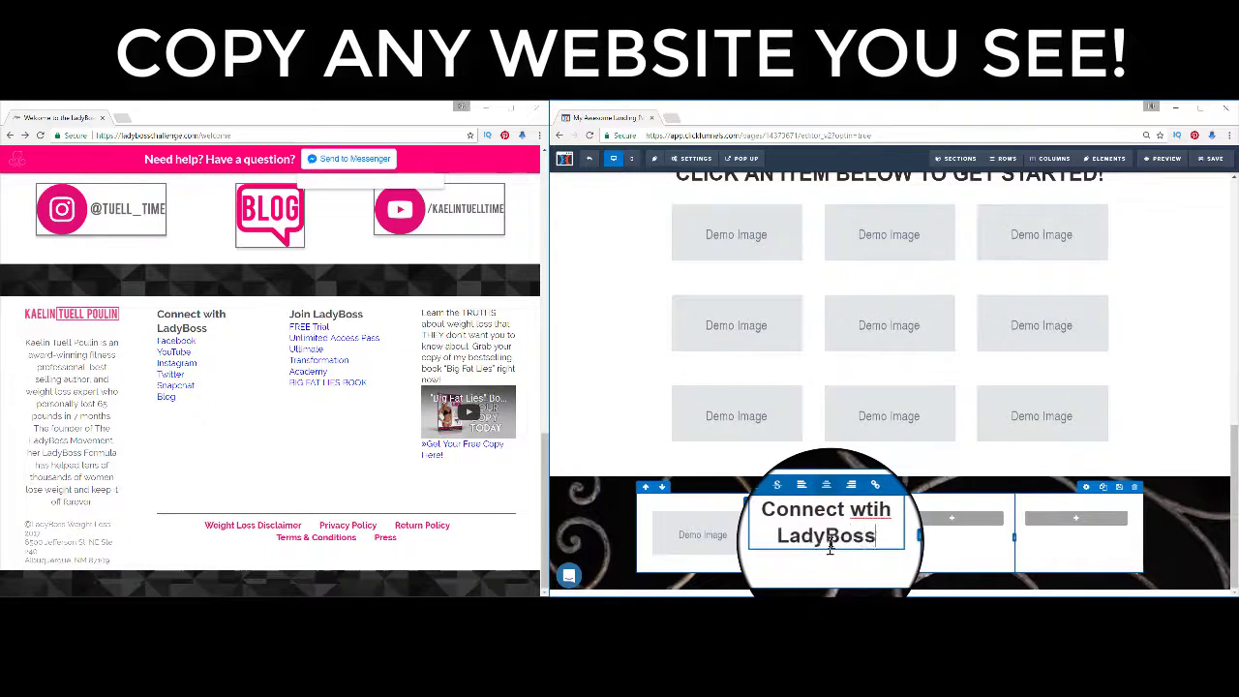
click(1200, 537)
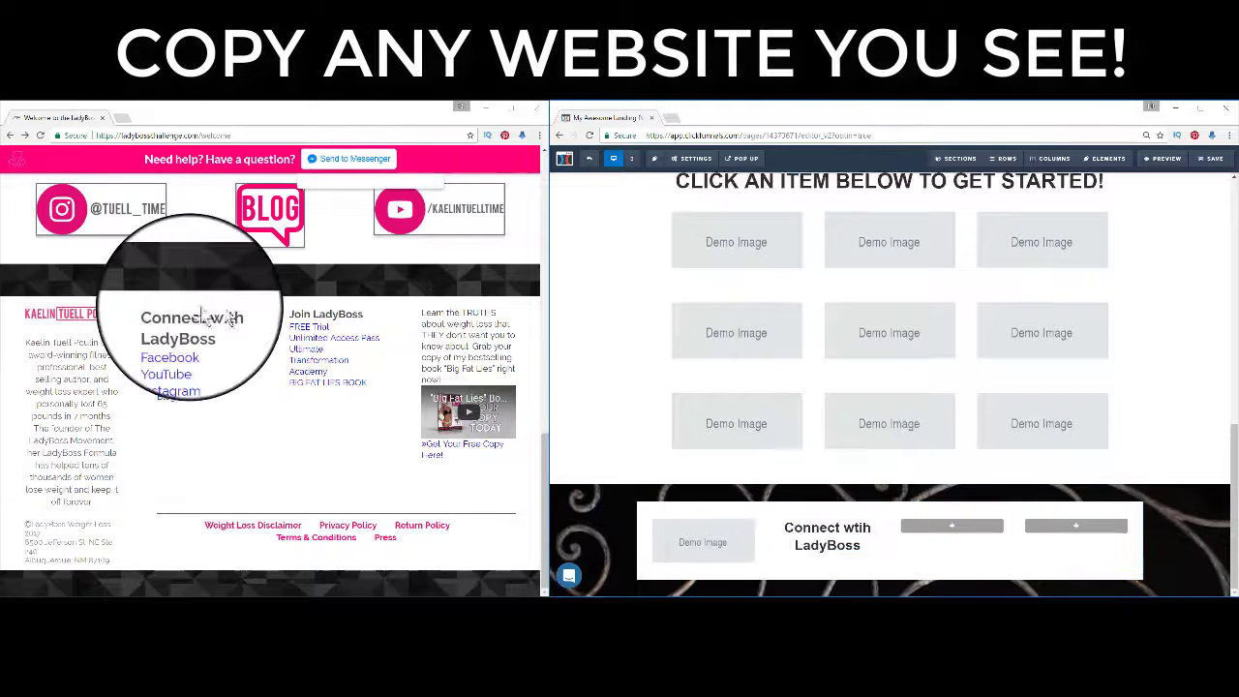
click(838, 522)
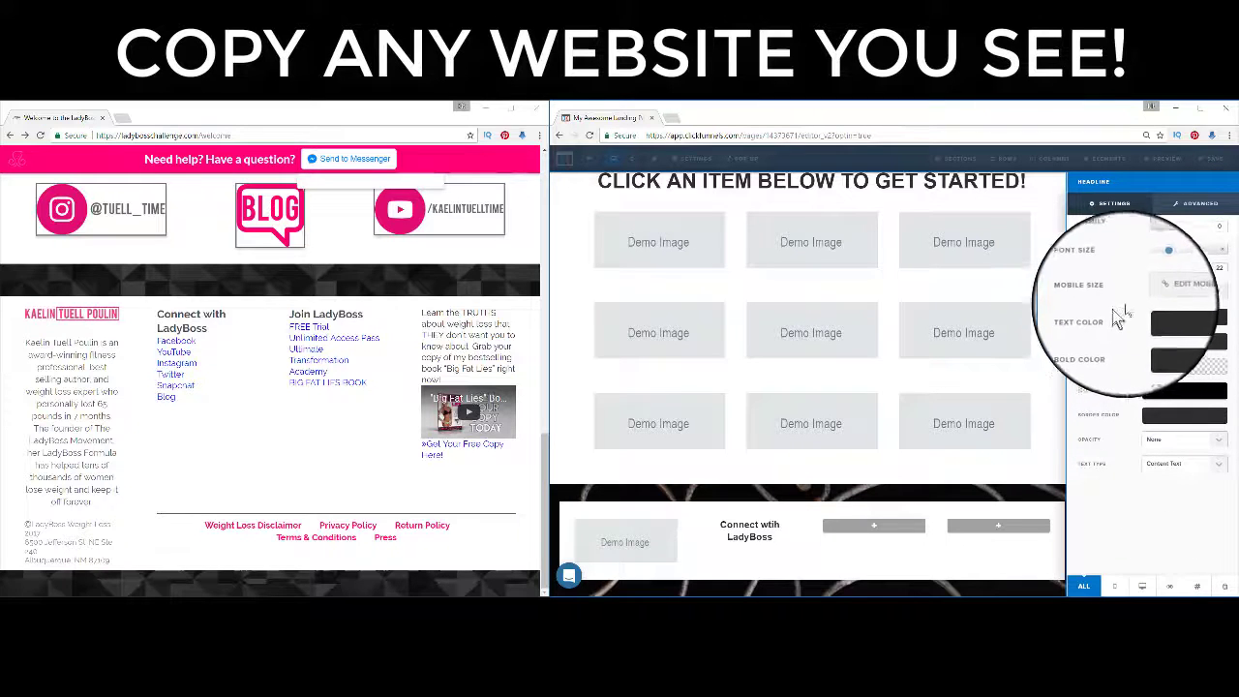
click(745, 538)
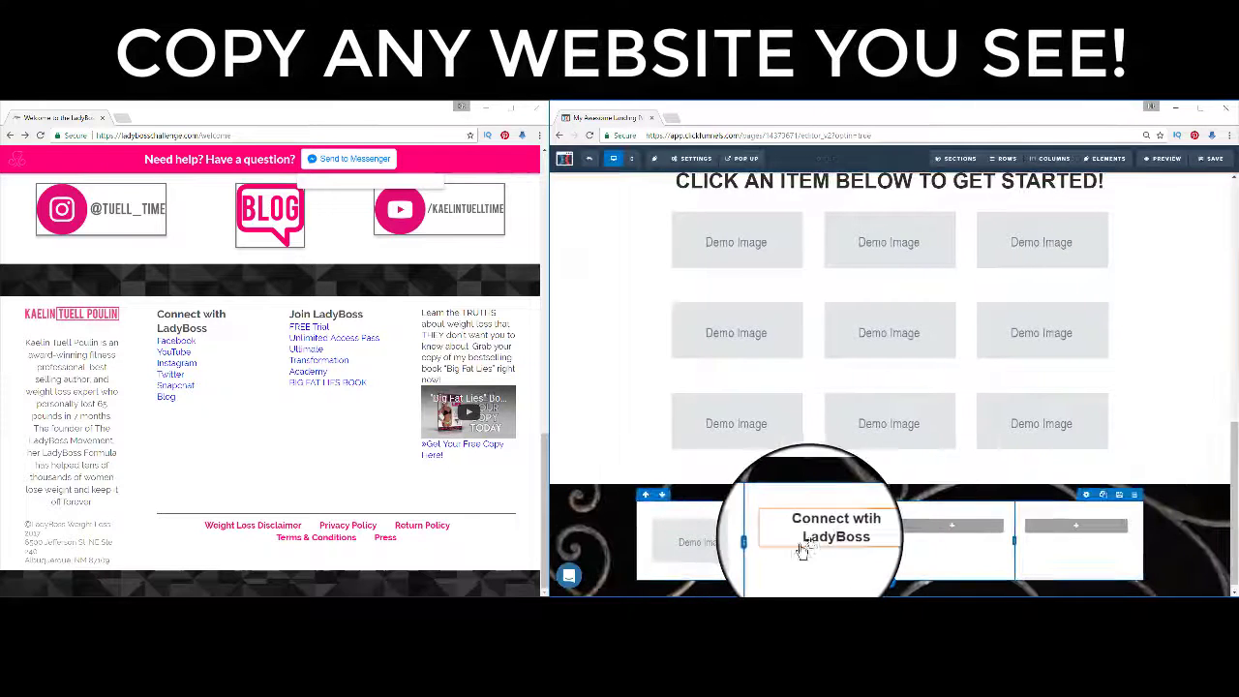
mouse_move(816, 545)
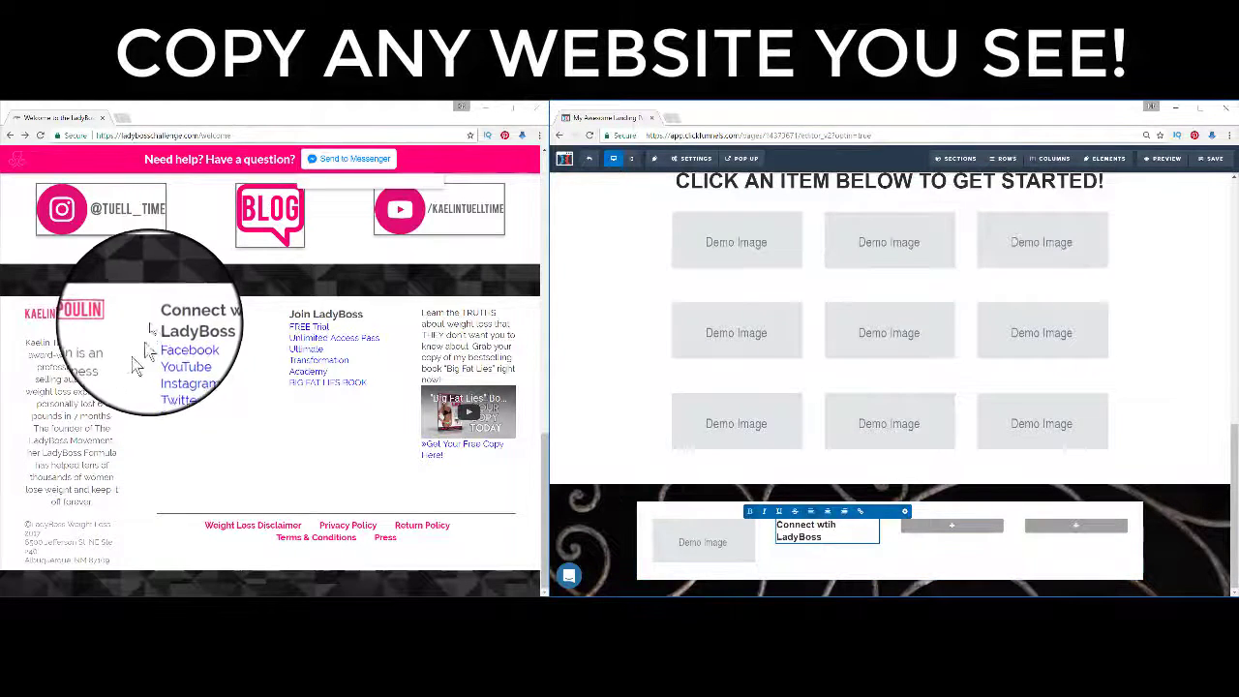
click(829, 527)
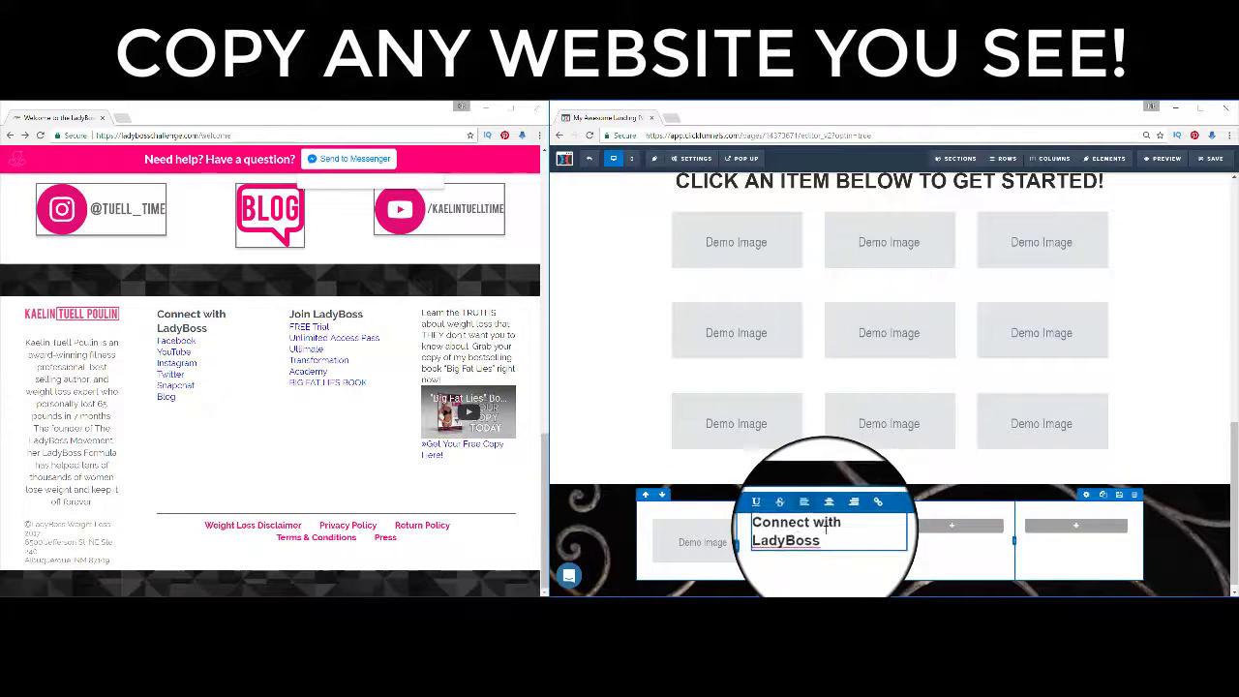
Add a matching "Join LadyBoss" headline to the third footer column and a paragraph element to the fourth.
click(940, 545)
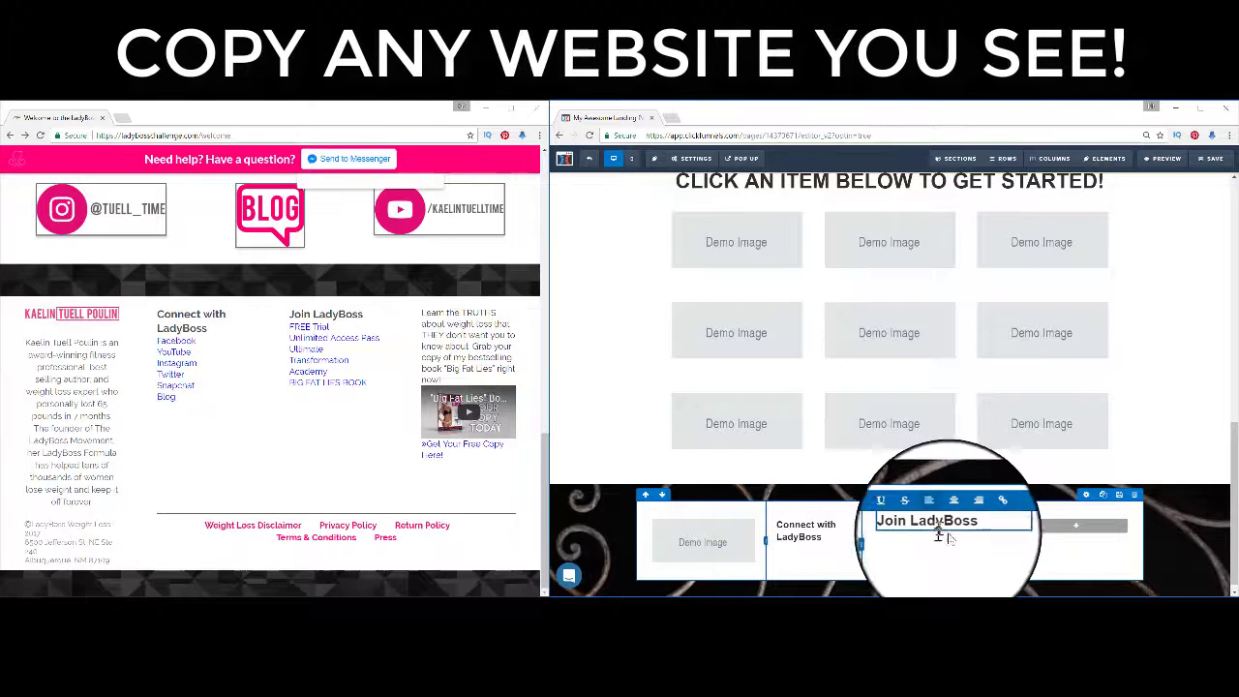
click(951, 548)
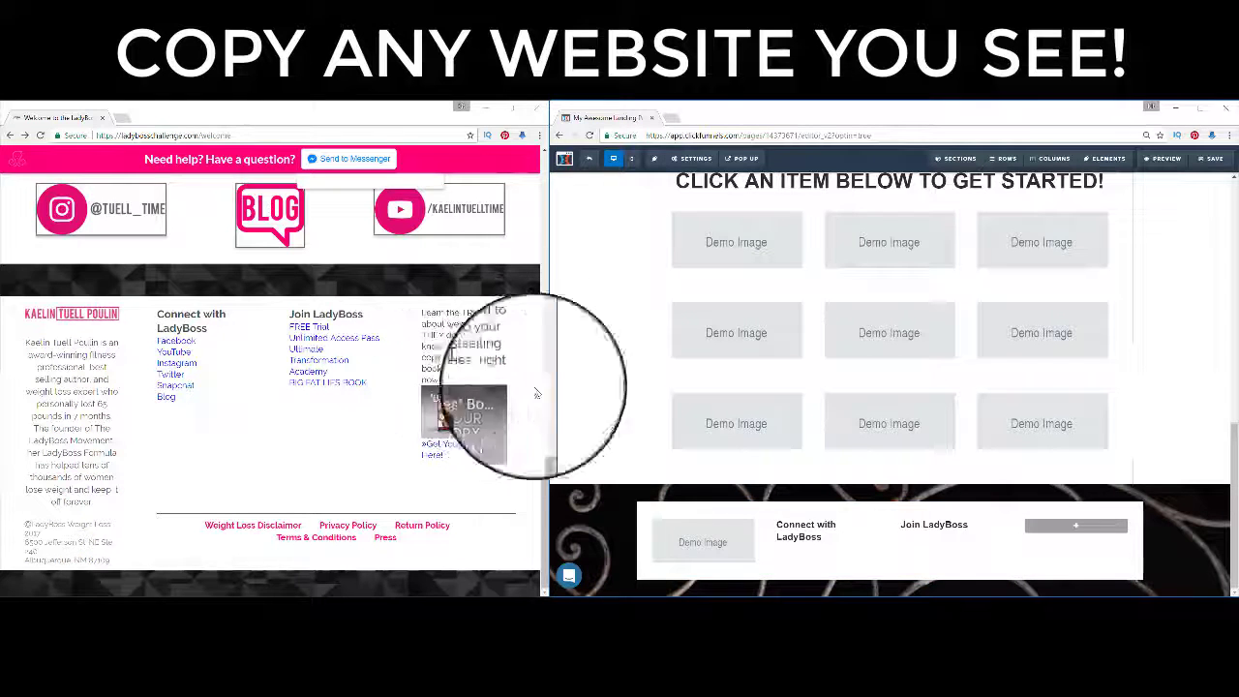
click(1086, 534)
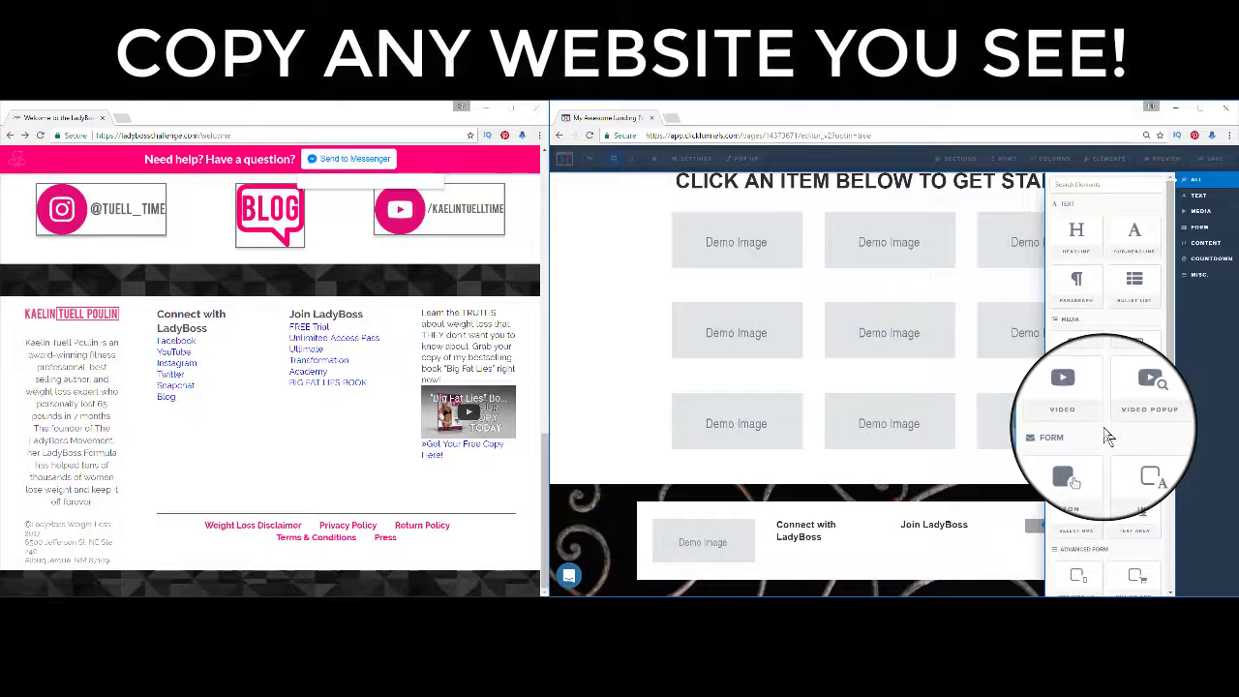
click(1076, 293)
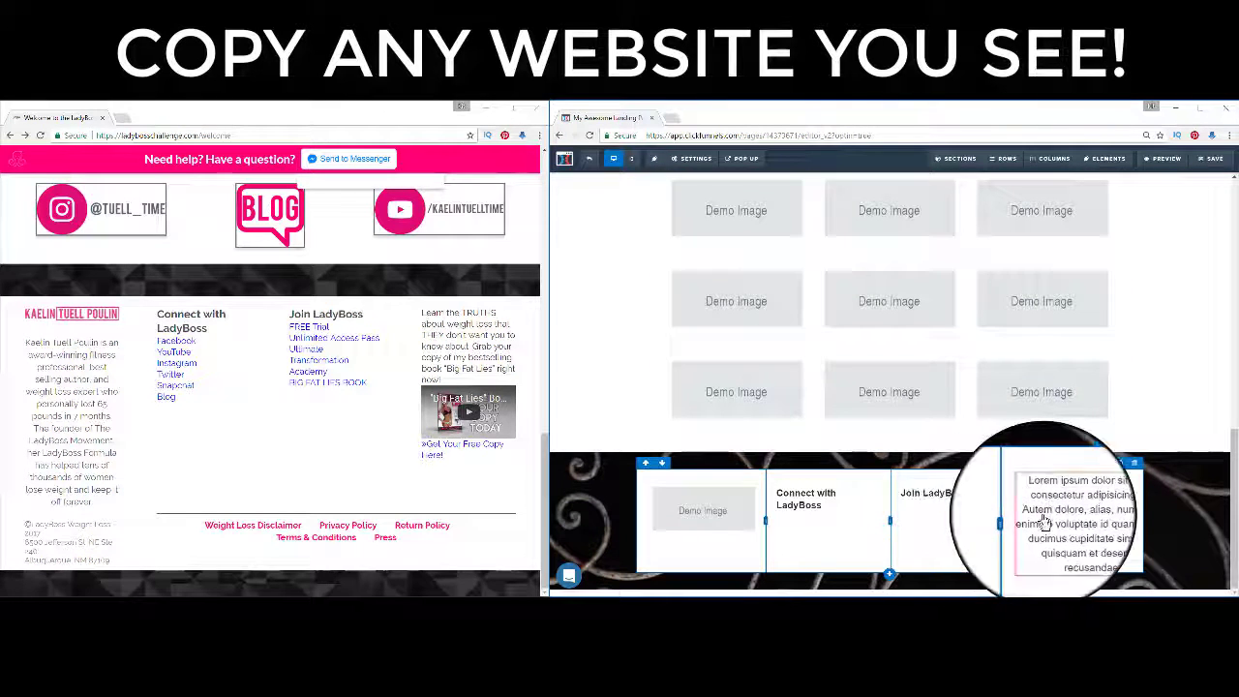
Clone the fourth column's paragraph and move the copy beneath the demo image in the first footer column.
click(689, 527)
click(751, 551)
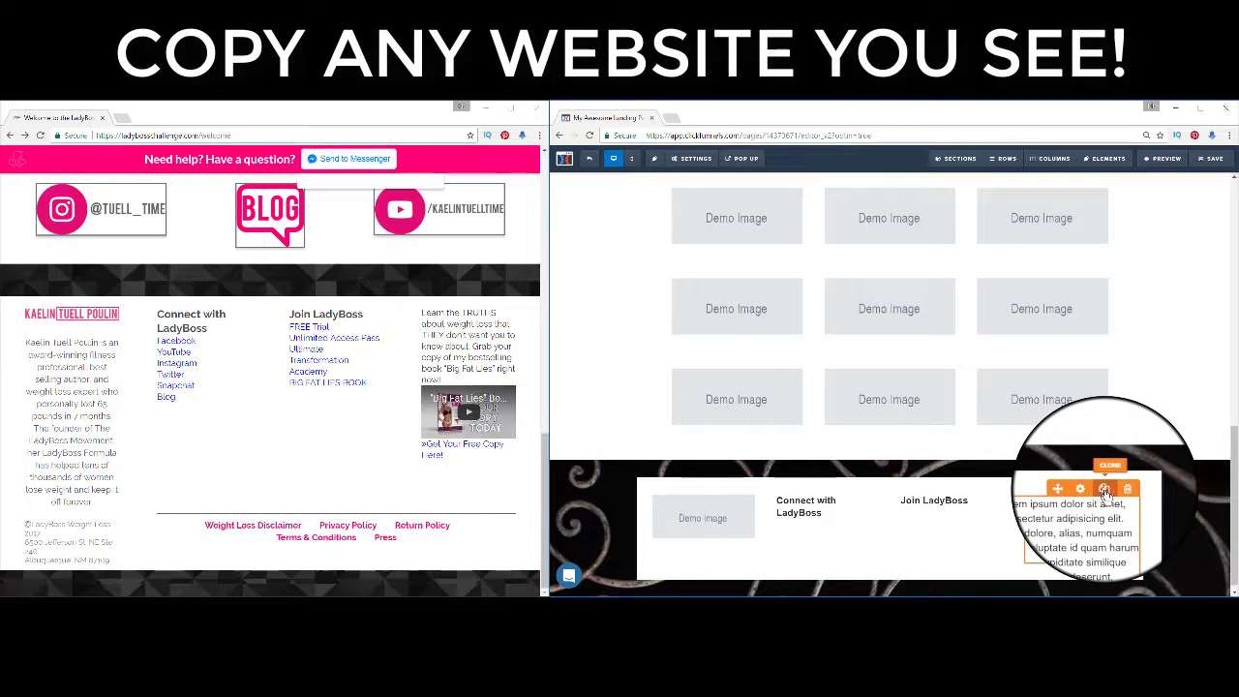
click(1105, 491)
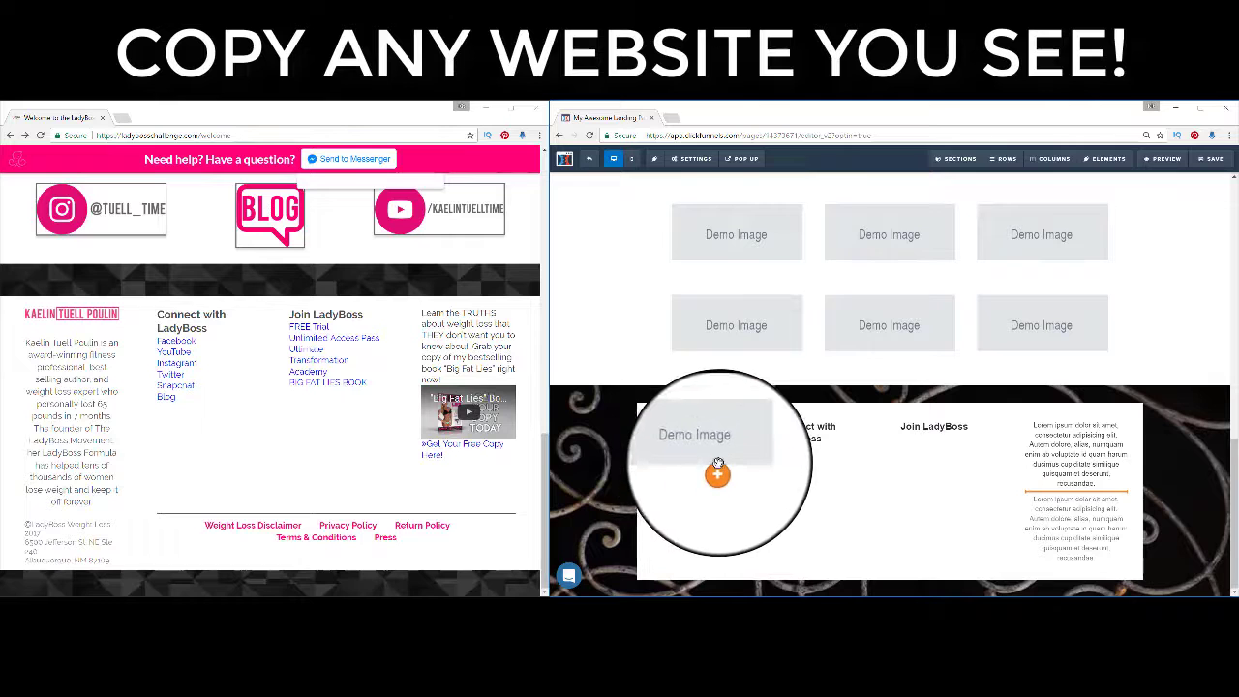
drag(717, 452, 706, 494)
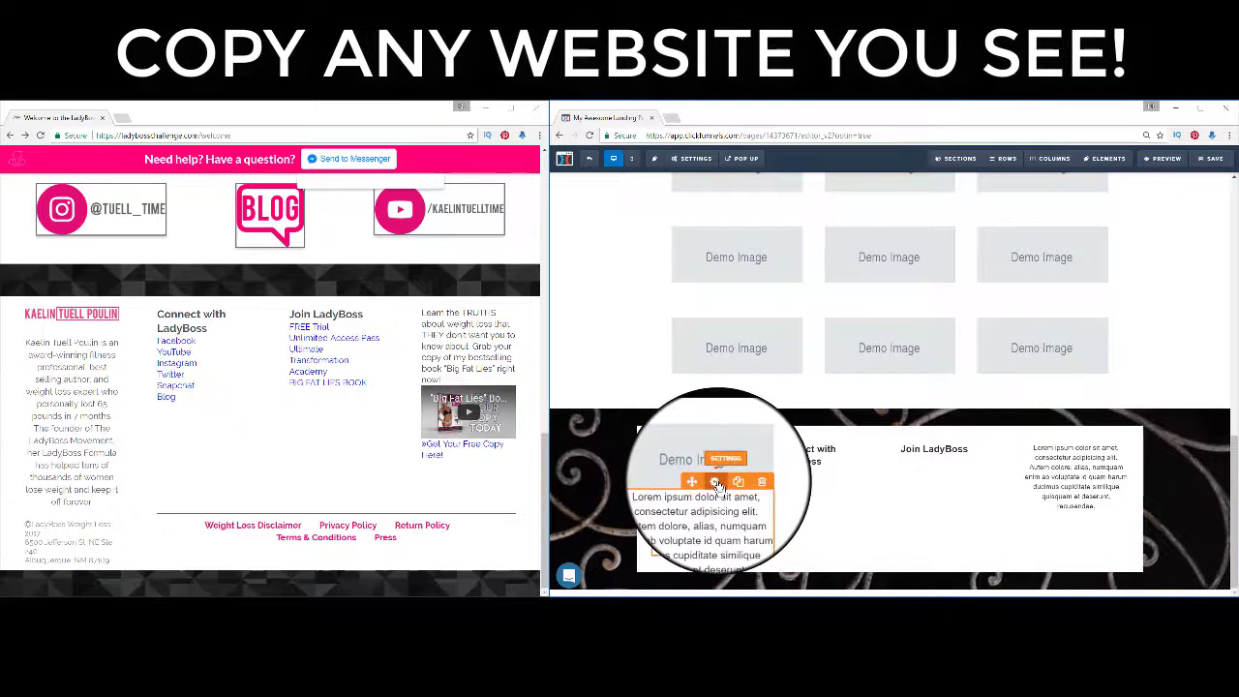
Increase the top margin of the first column's paragraph to leave a gap below the demo image.
click(695, 505)
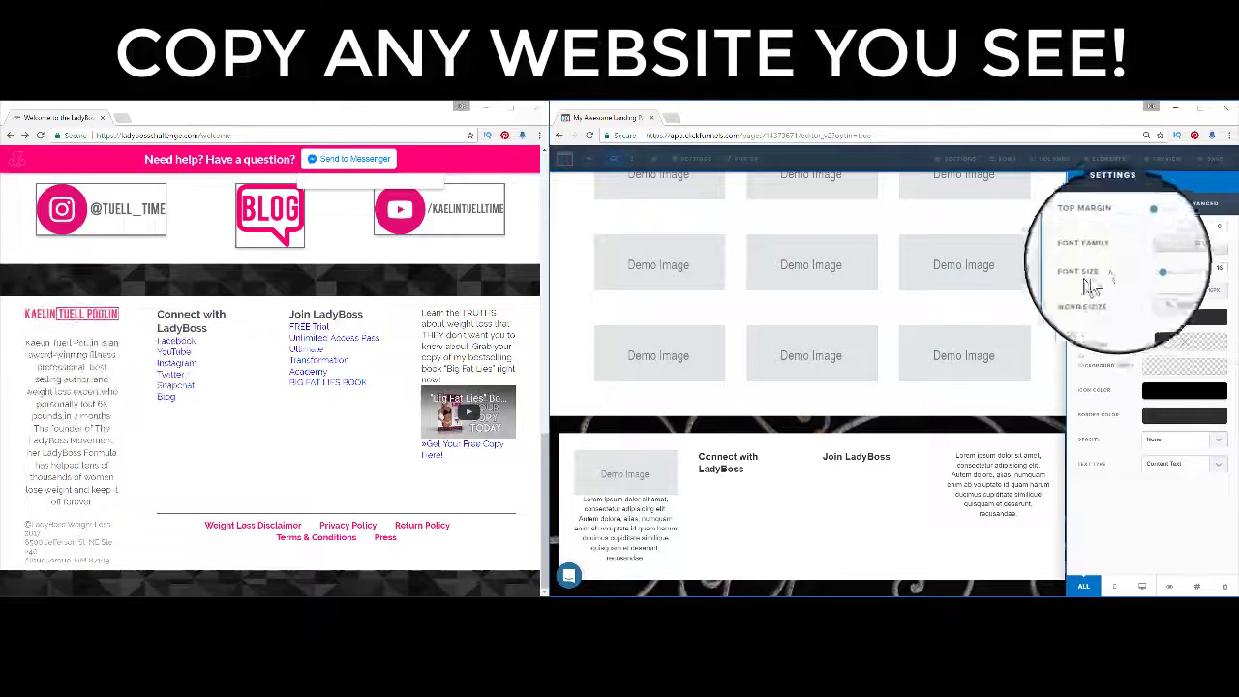
drag(1143, 233, 1170, 235)
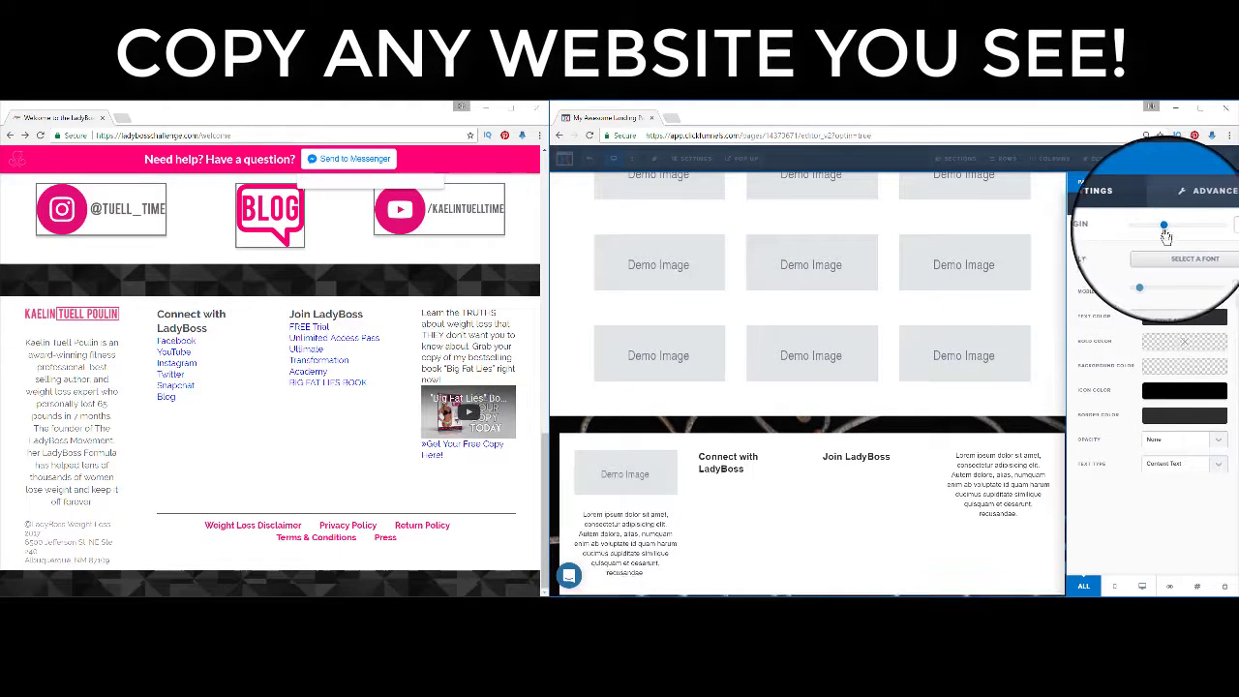
click(785, 530)
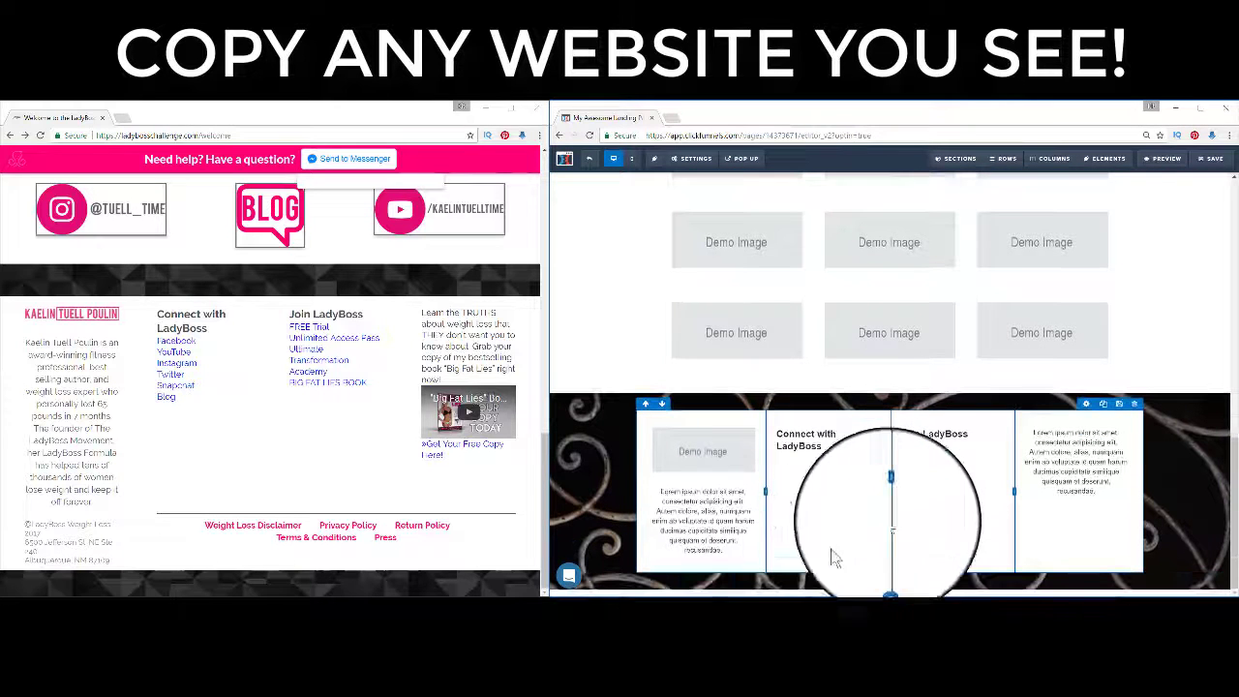
Left-align the paragraph in the fourth footer column.
click(1063, 444)
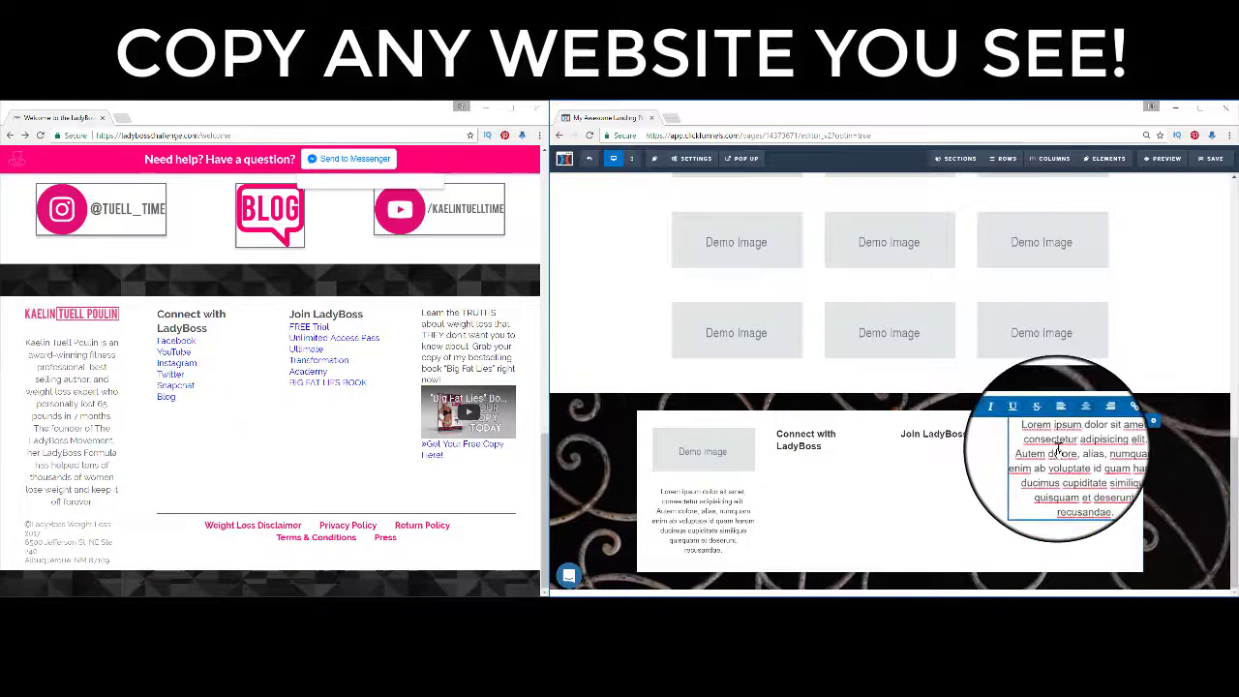
click(1060, 432)
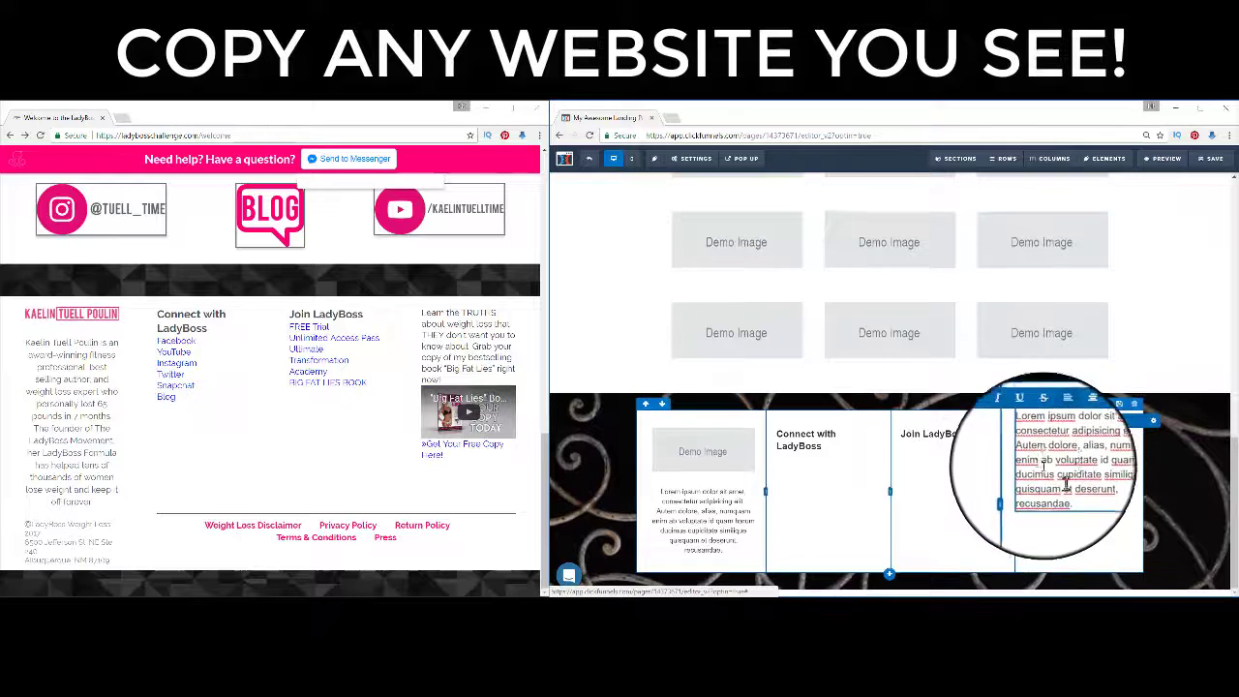
Try left alignment on the paragraph below the first column's image and return it to centered.
click(676, 508)
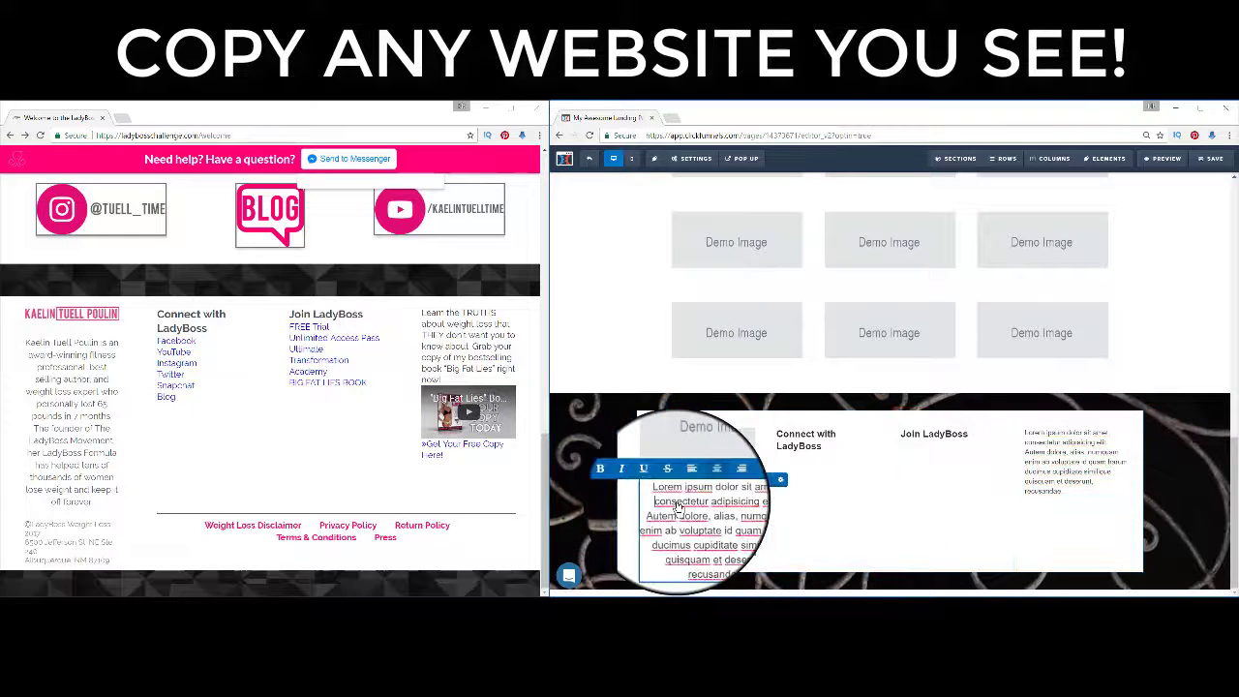
click(688, 489)
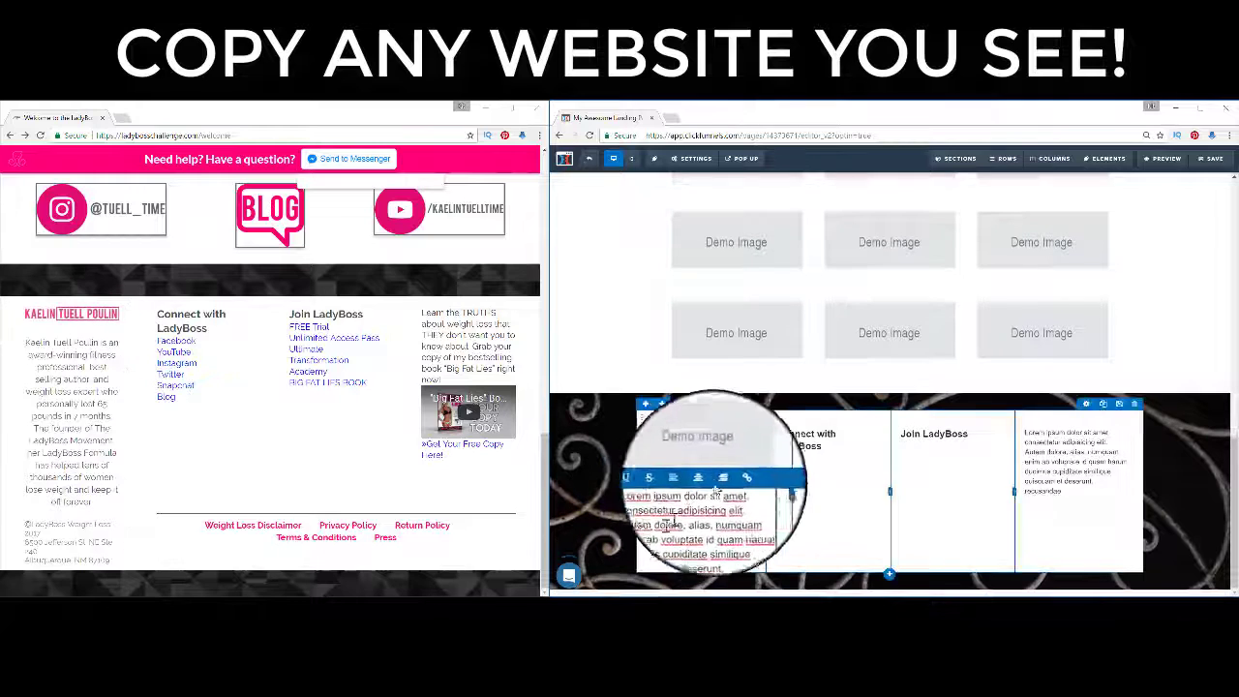
click(704, 487)
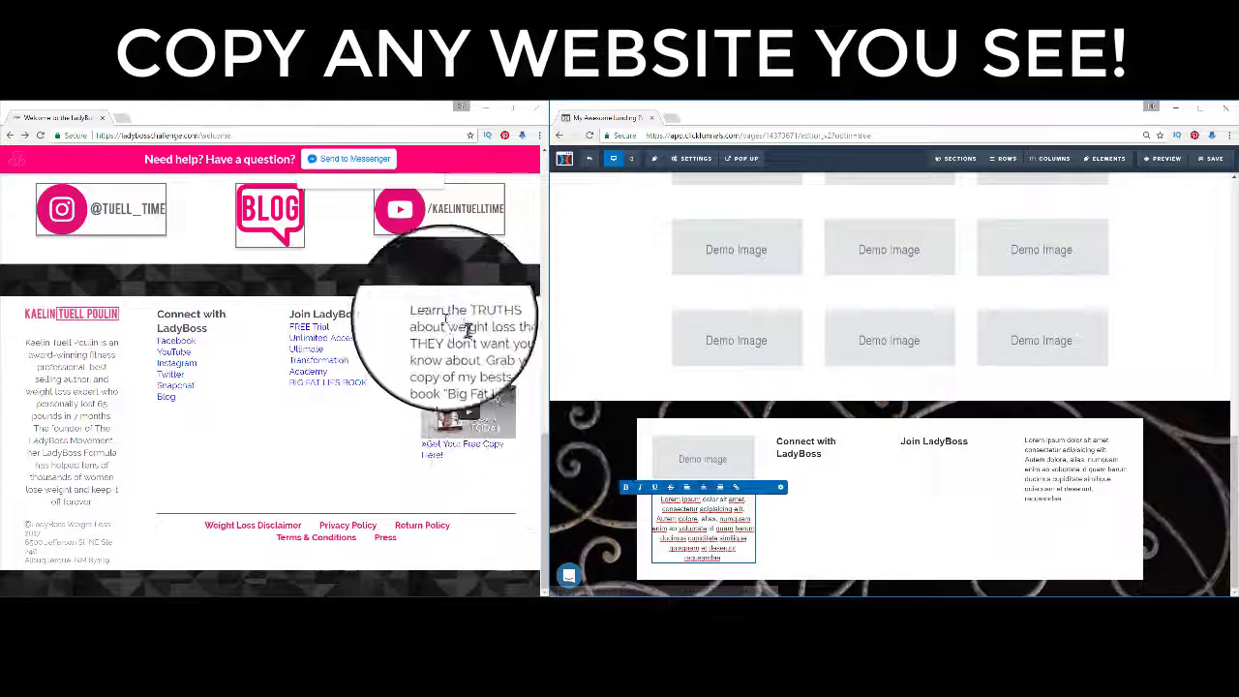
Add a video element below the paragraph in the fourth footer column.
click(1034, 471)
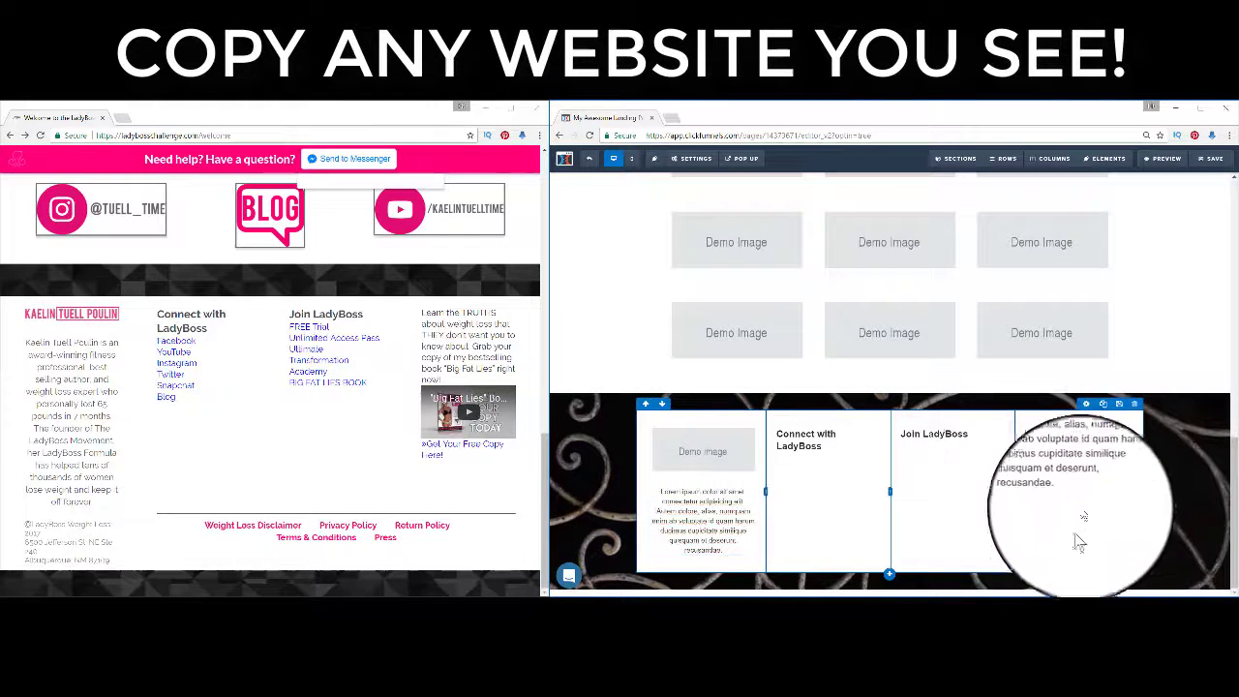
click(1077, 499)
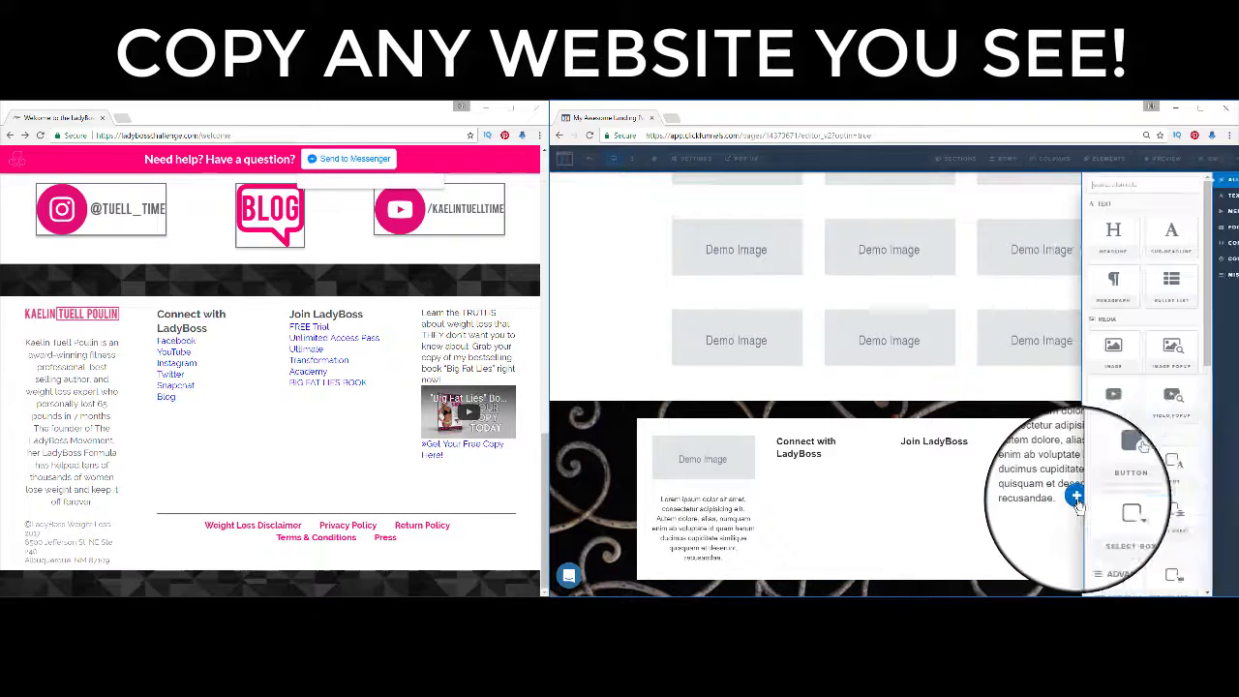
click(1113, 436)
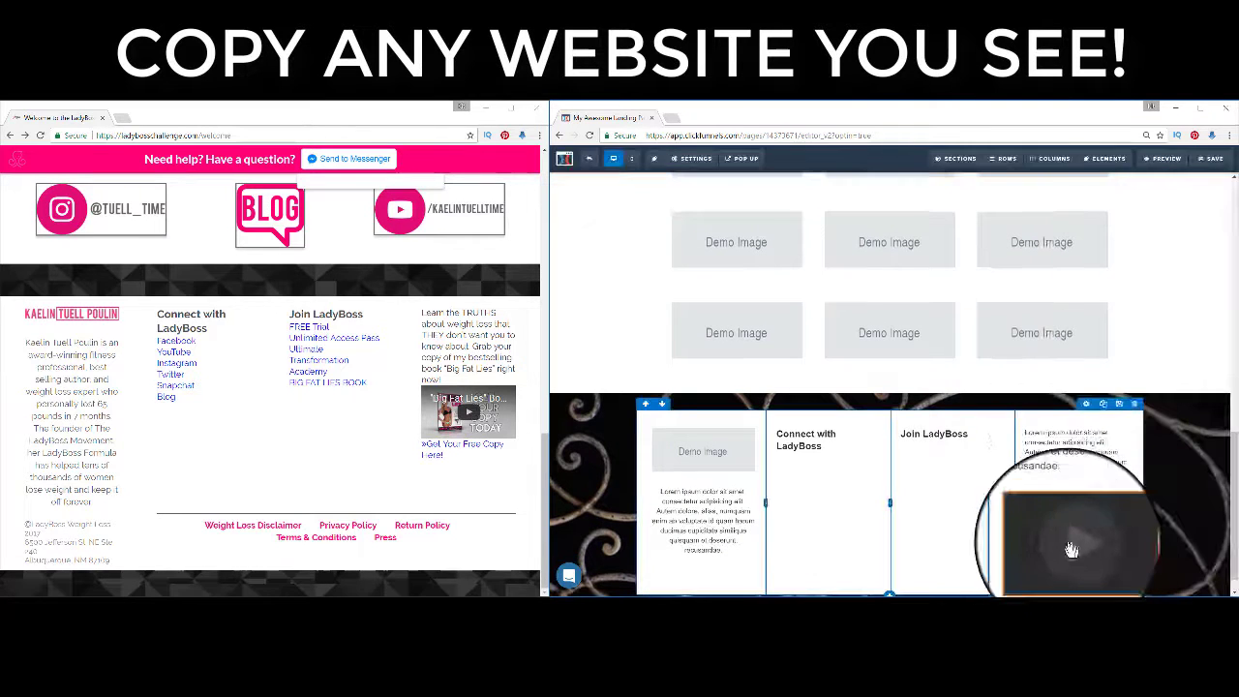
Add a sub-headline beneath the video in the fourth footer column and change its text to "This is a Link".
scroll(973, 551, down, 1)
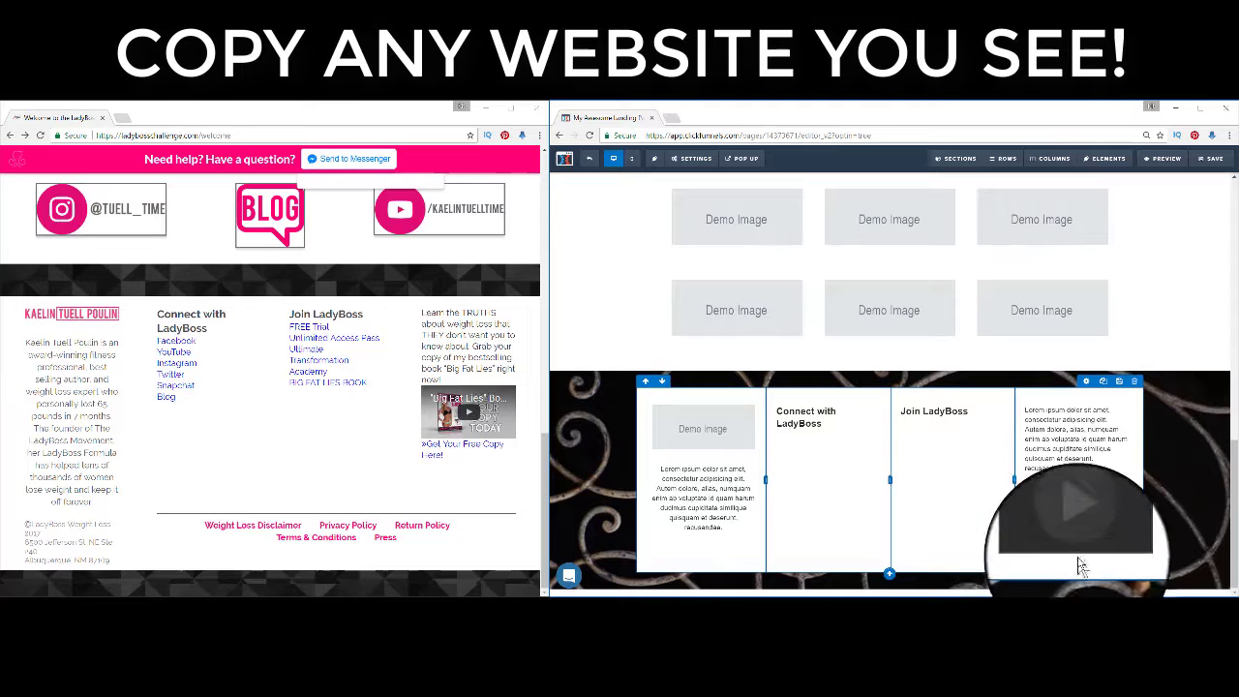
click(1076, 559)
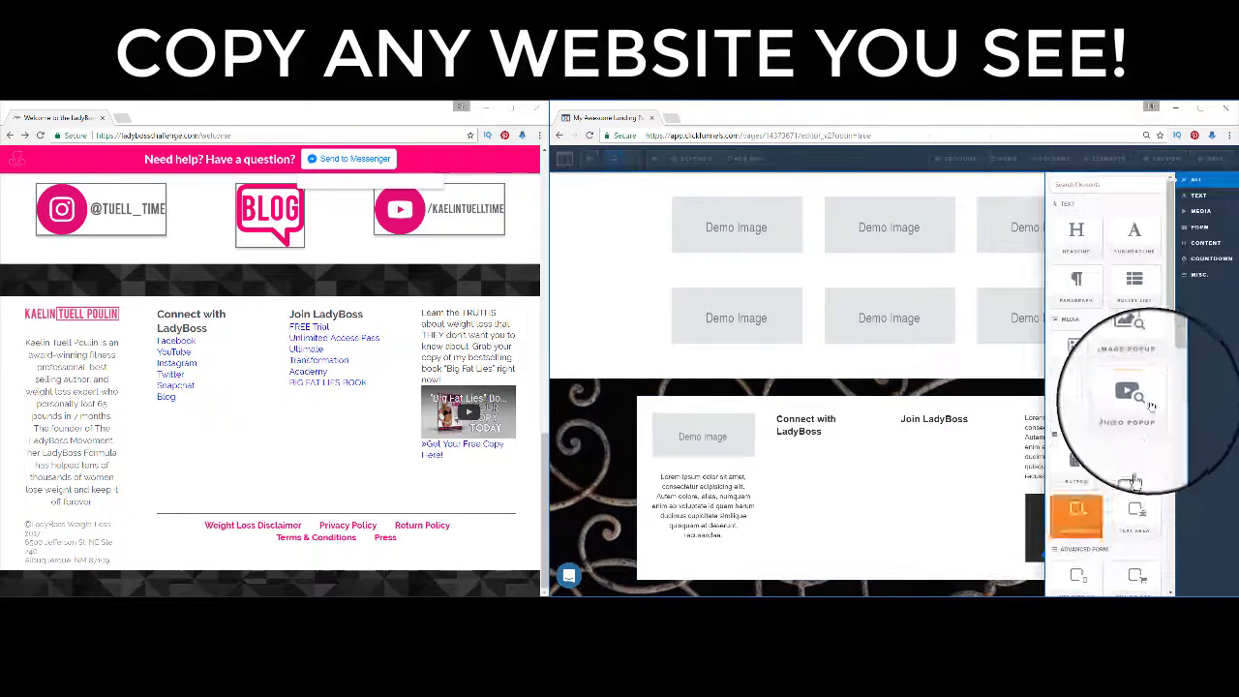
click(1142, 250)
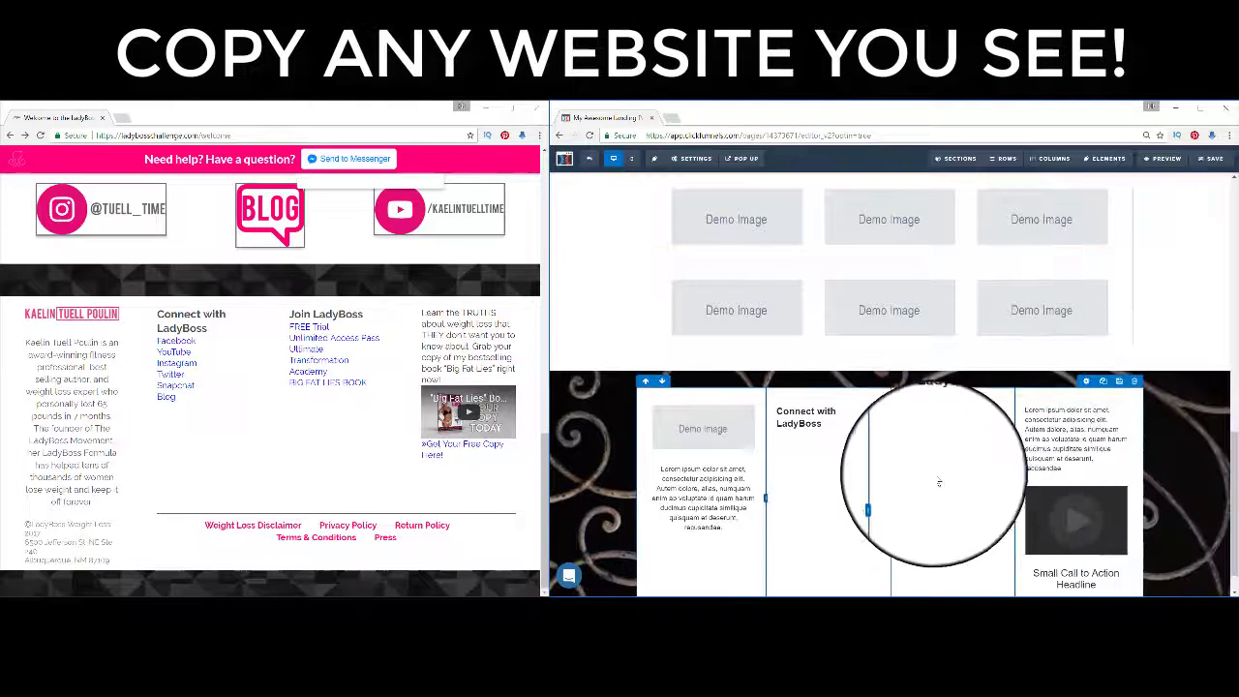
click(1071, 550)
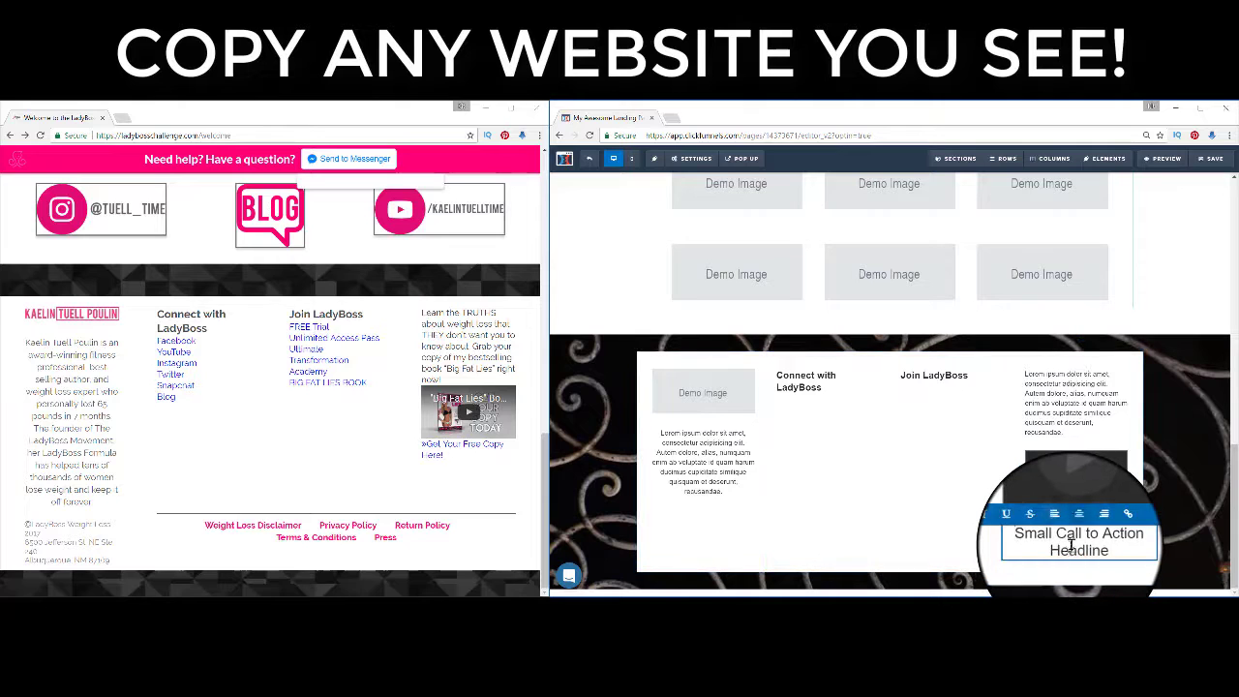
text(This is a Link)
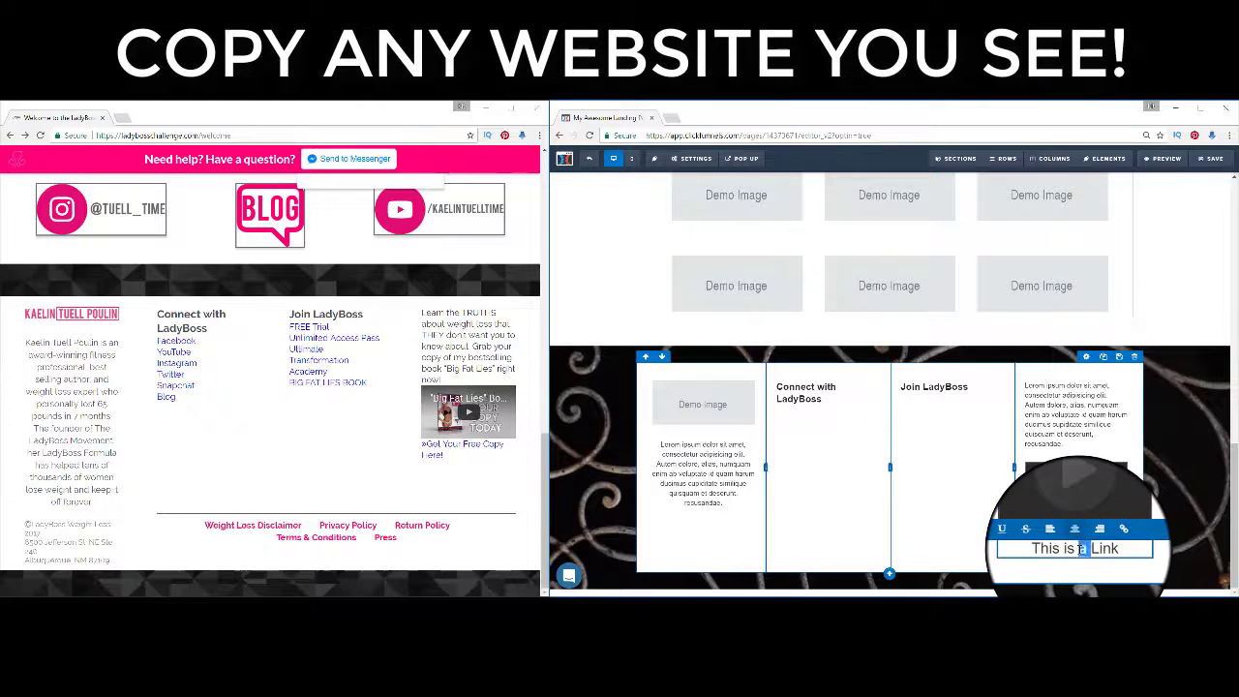
Turn the "This is a Link" text below the video into a hyperlink and change the link colour to purple.
triple_click(1076, 548)
click(1108, 544)
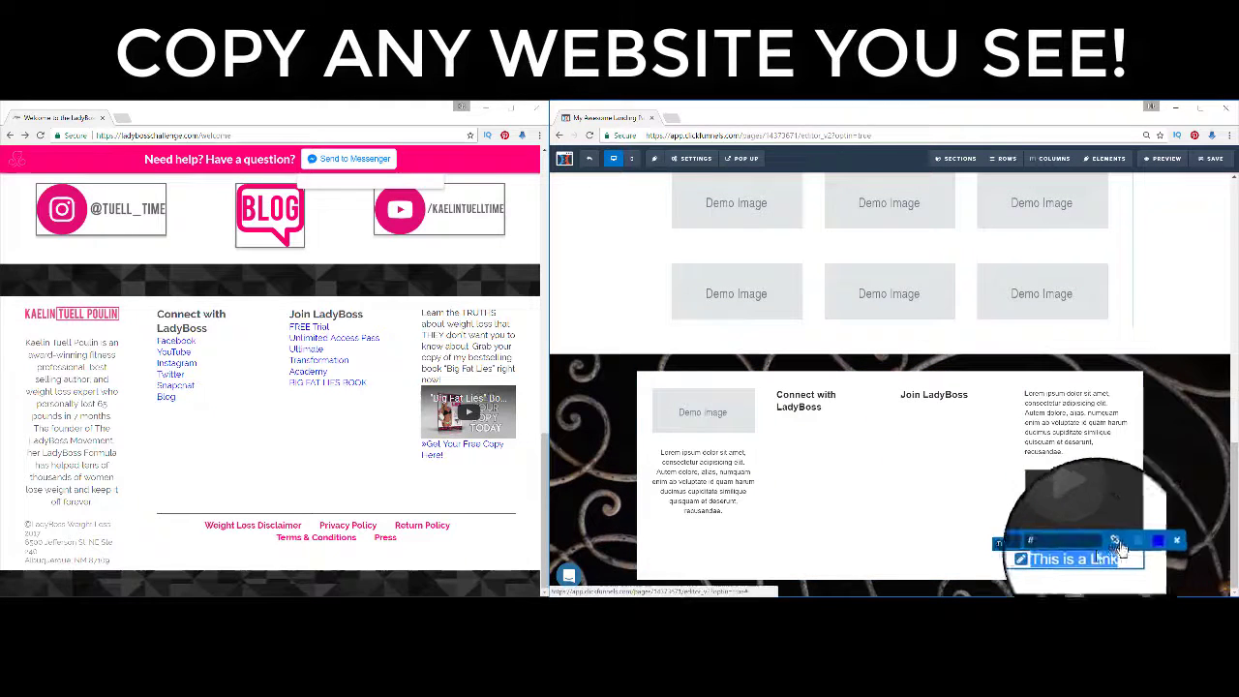
click(1060, 542)
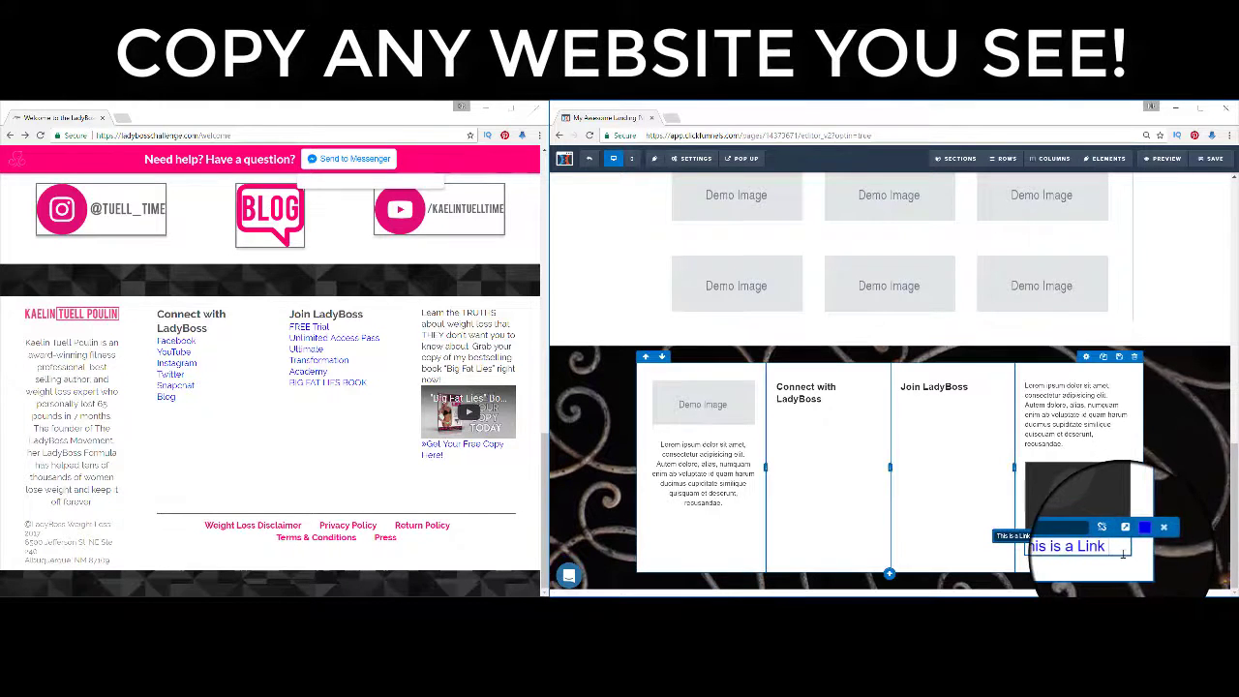
click(1138, 545)
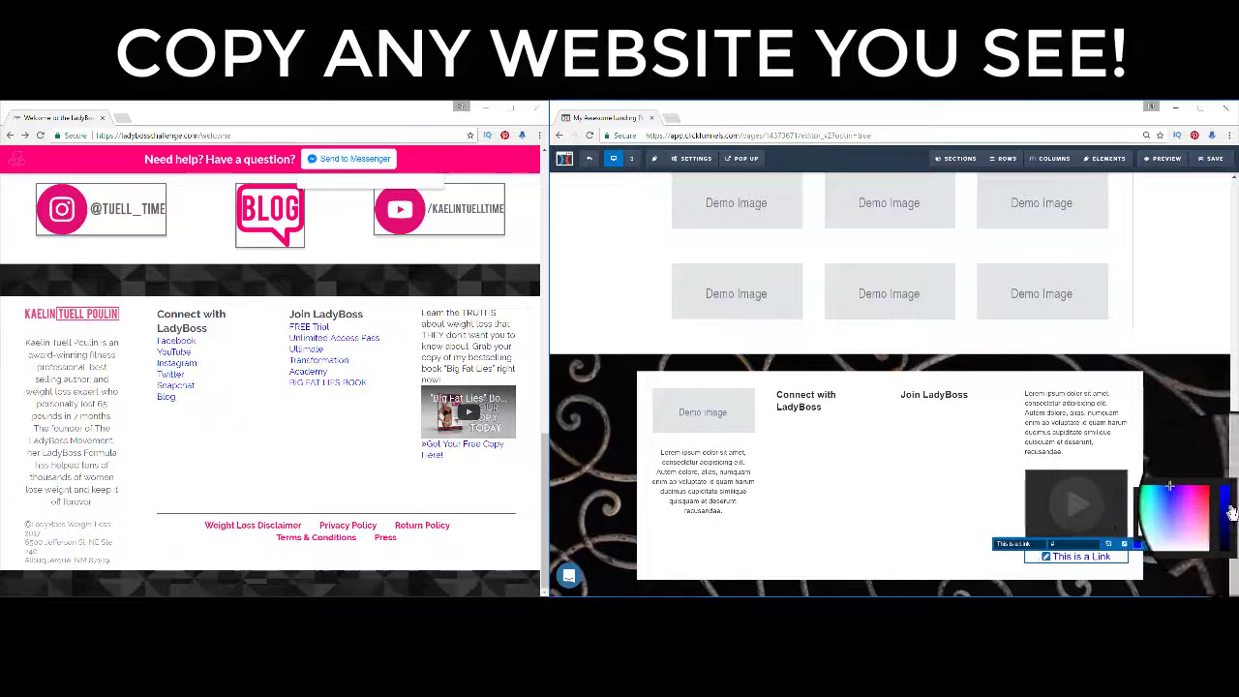
click(1186, 505)
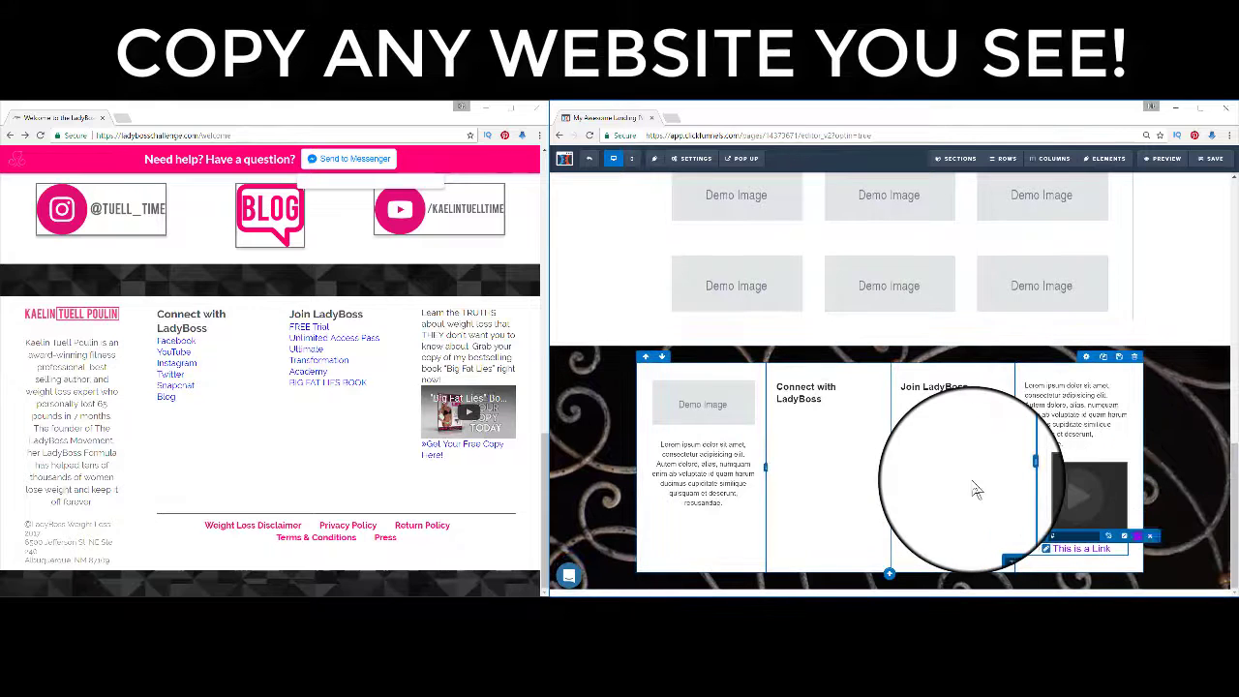
click(949, 545)
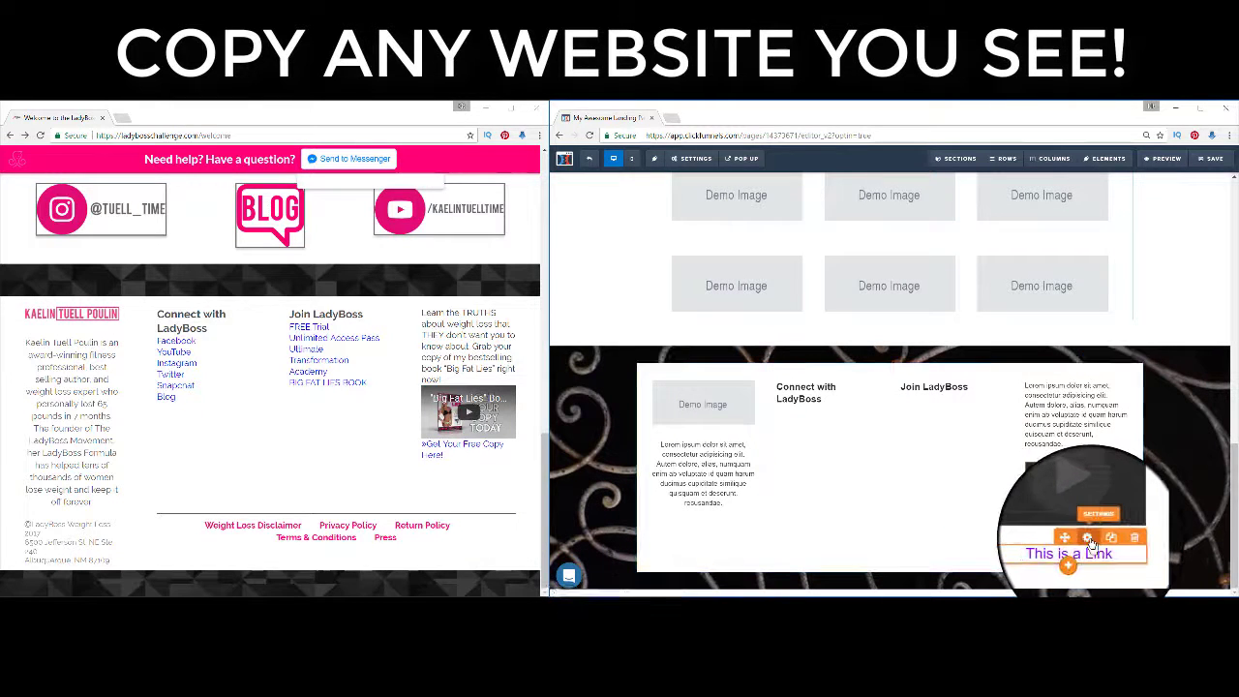
Set the top margin of the "This is a Link" sub-headline to 5.
click(1103, 554)
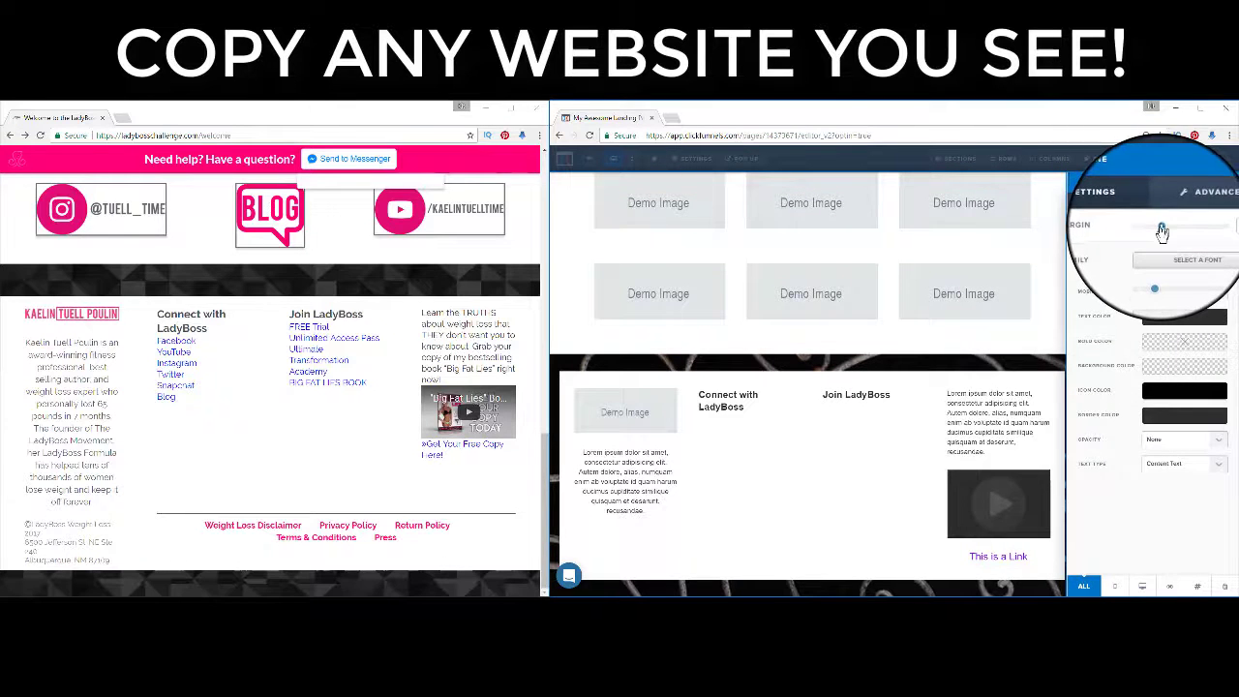
drag(1164, 230, 1145, 230)
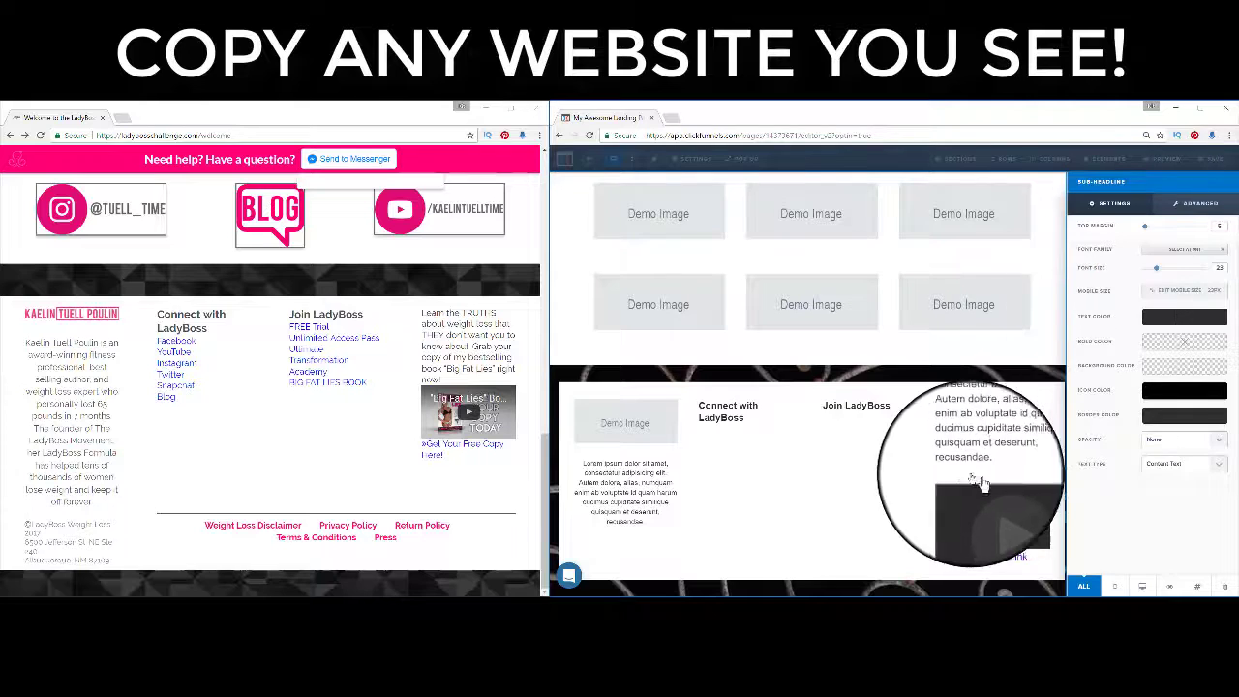
click(899, 475)
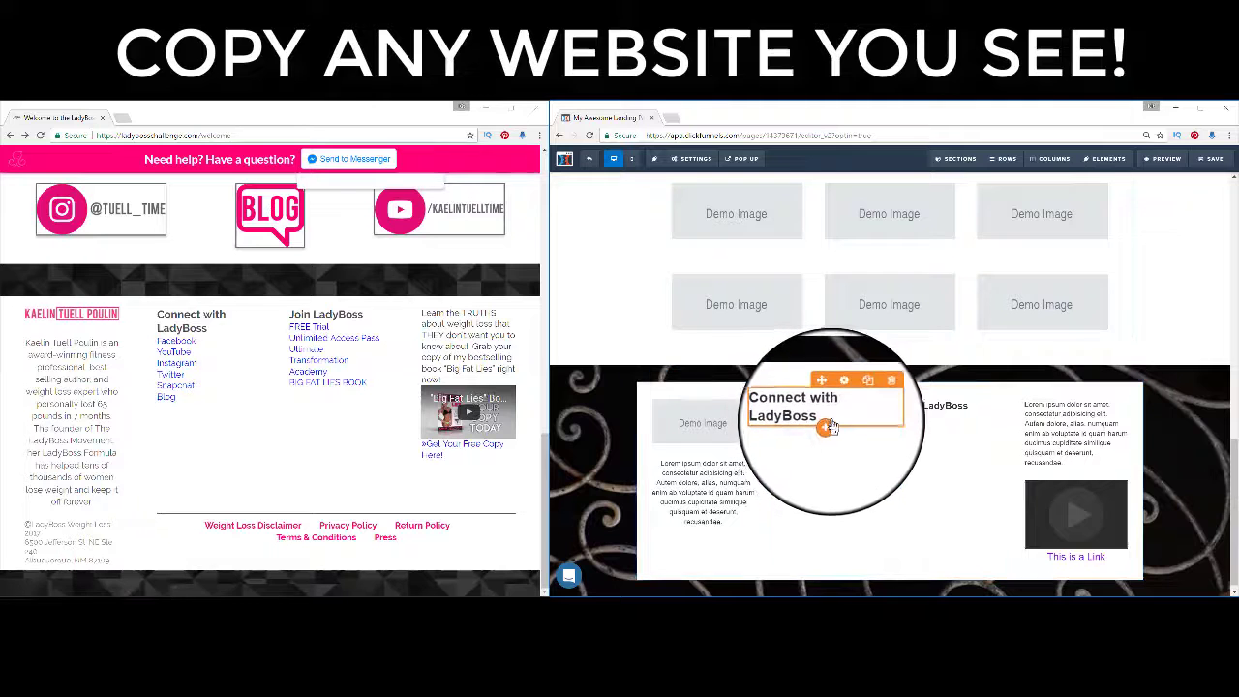
Add a left-aligned paragraph below "Connect with LadyBoss" listing Facebook, YouTube, Instagram, Twitter, Snapchat and Blog on separate lines.
click(826, 451)
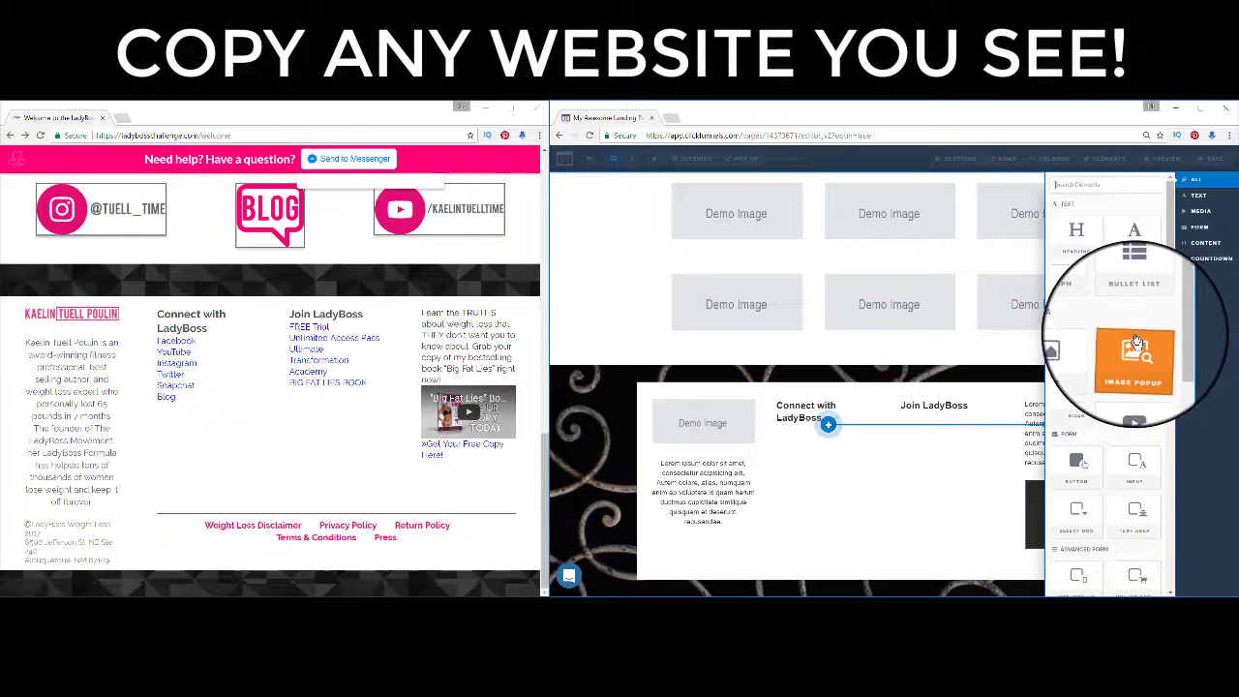
click(1076, 261)
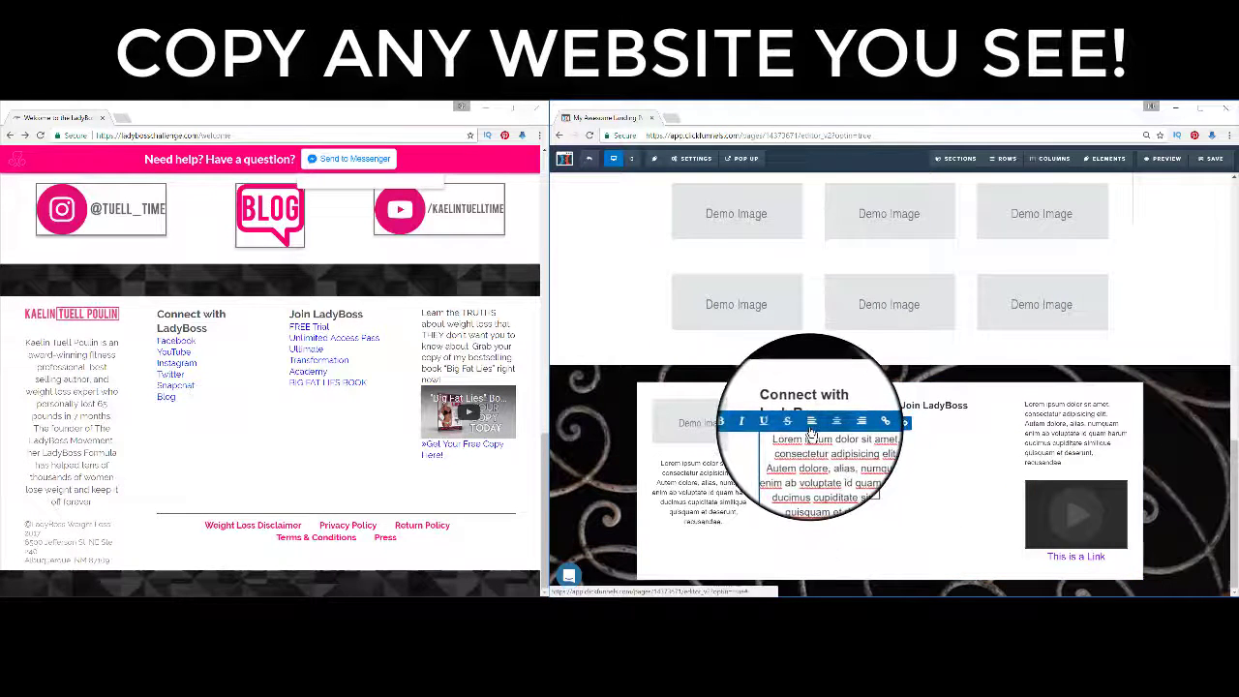
click(810, 425)
triple_click(818, 479)
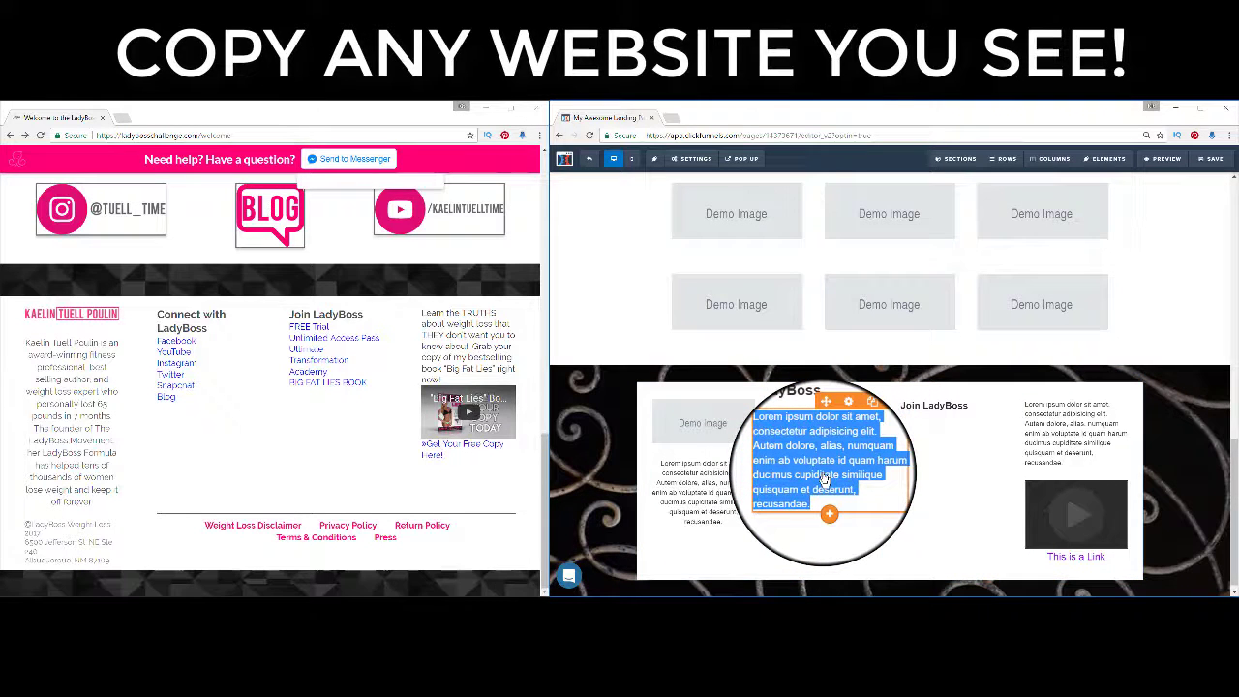
key(BackSpace)
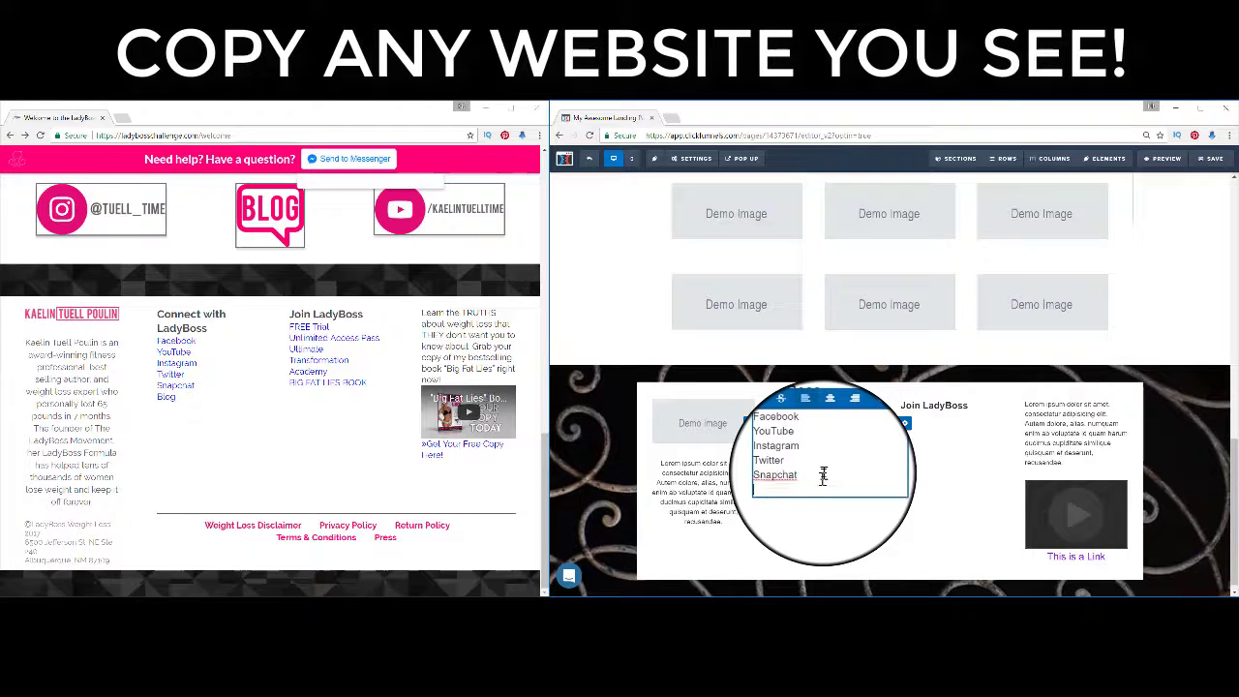
click(885, 489)
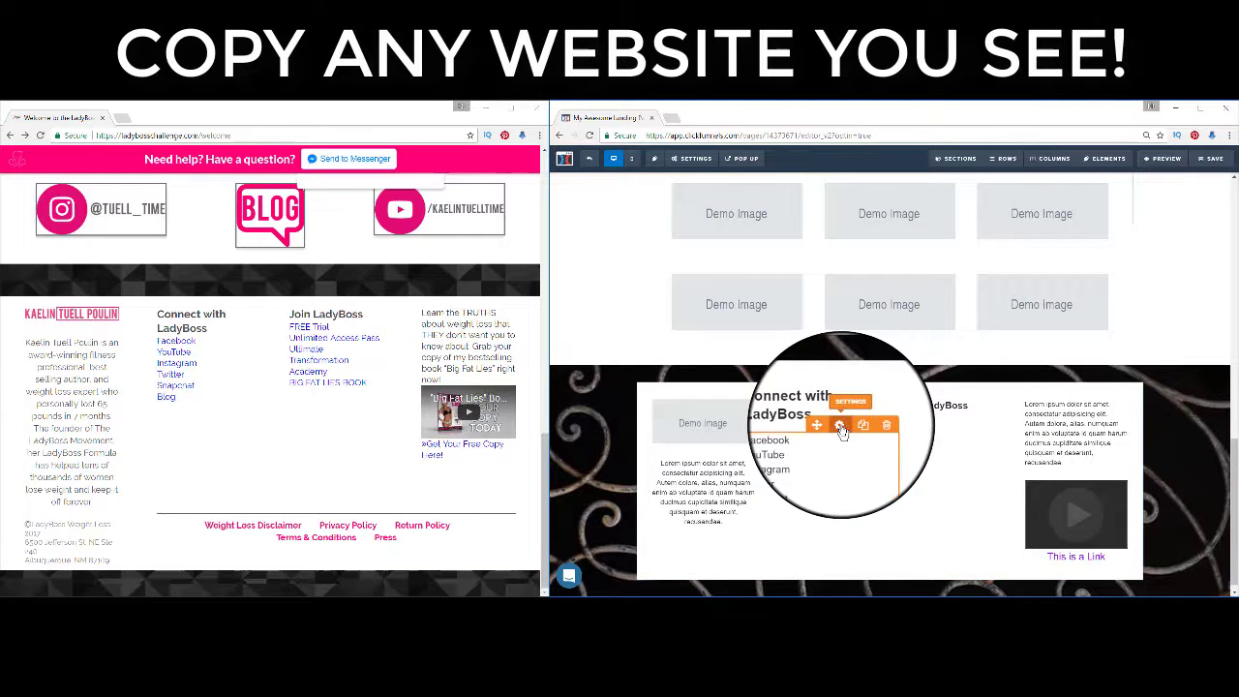
Set the social list paragraph's font size to 24 and its top margin to 35.
click(842, 426)
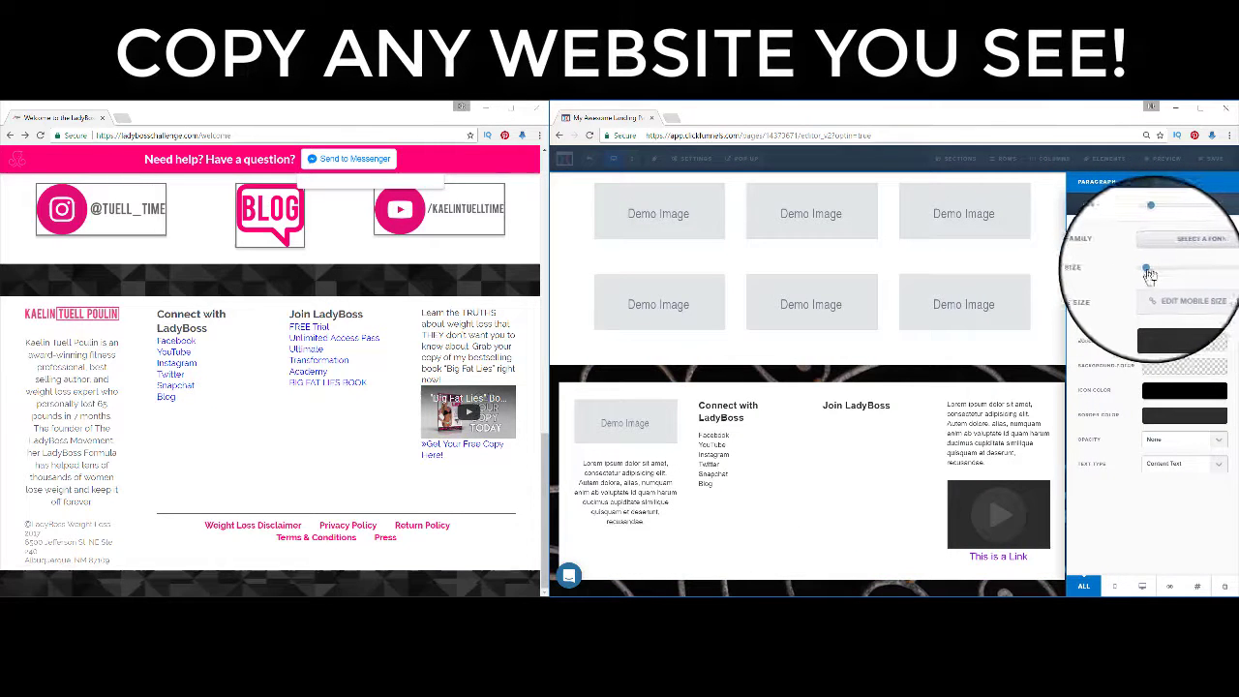
drag(1142, 270, 1152, 271)
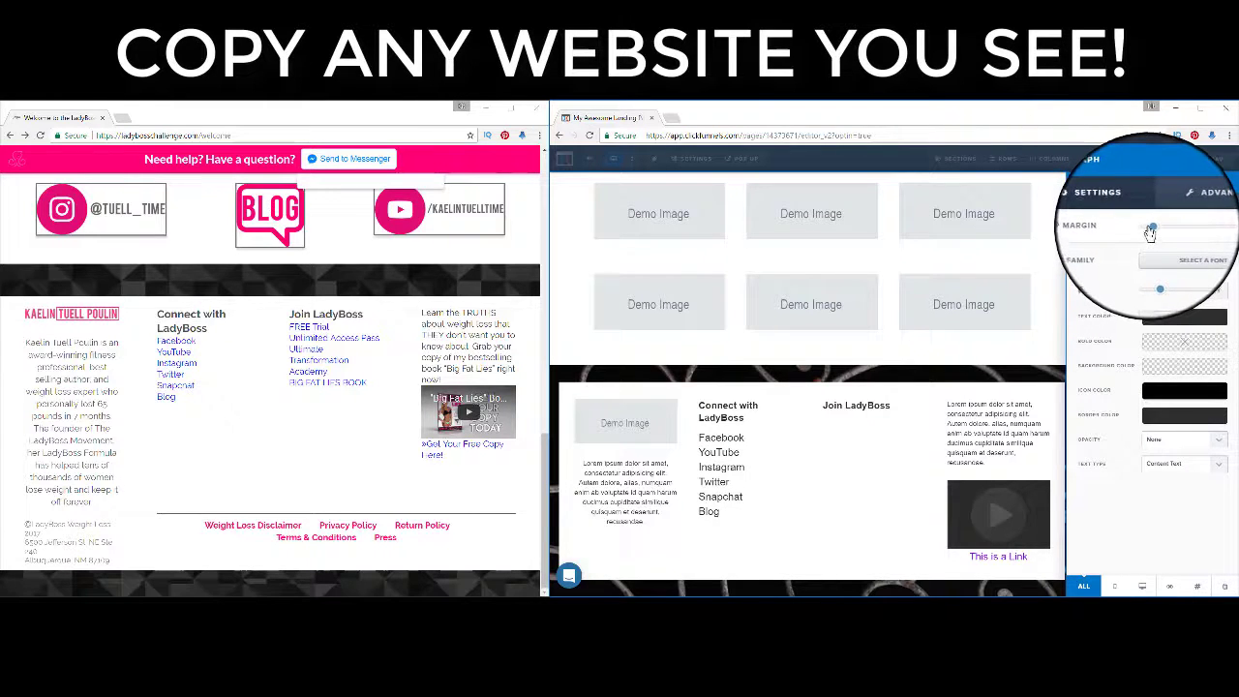
drag(1152, 229, 1165, 235)
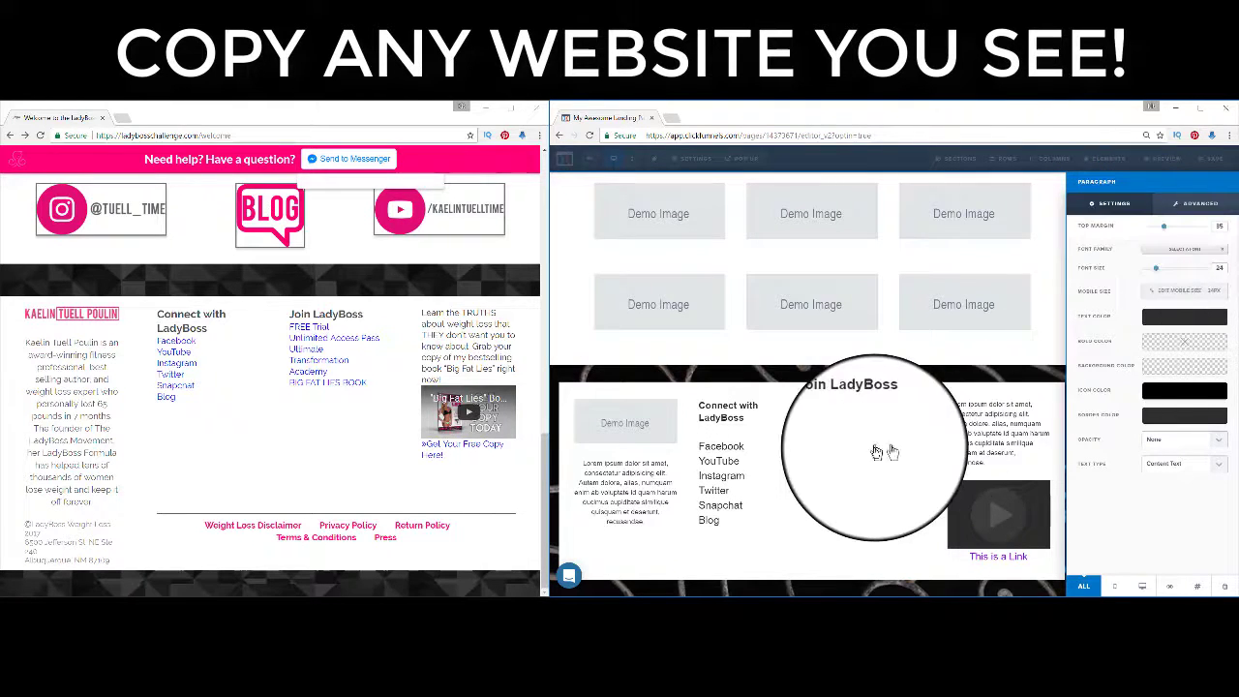
Turn the Facebook and YouTube lines of the social list into hyperlinks to their social pages.
click(842, 436)
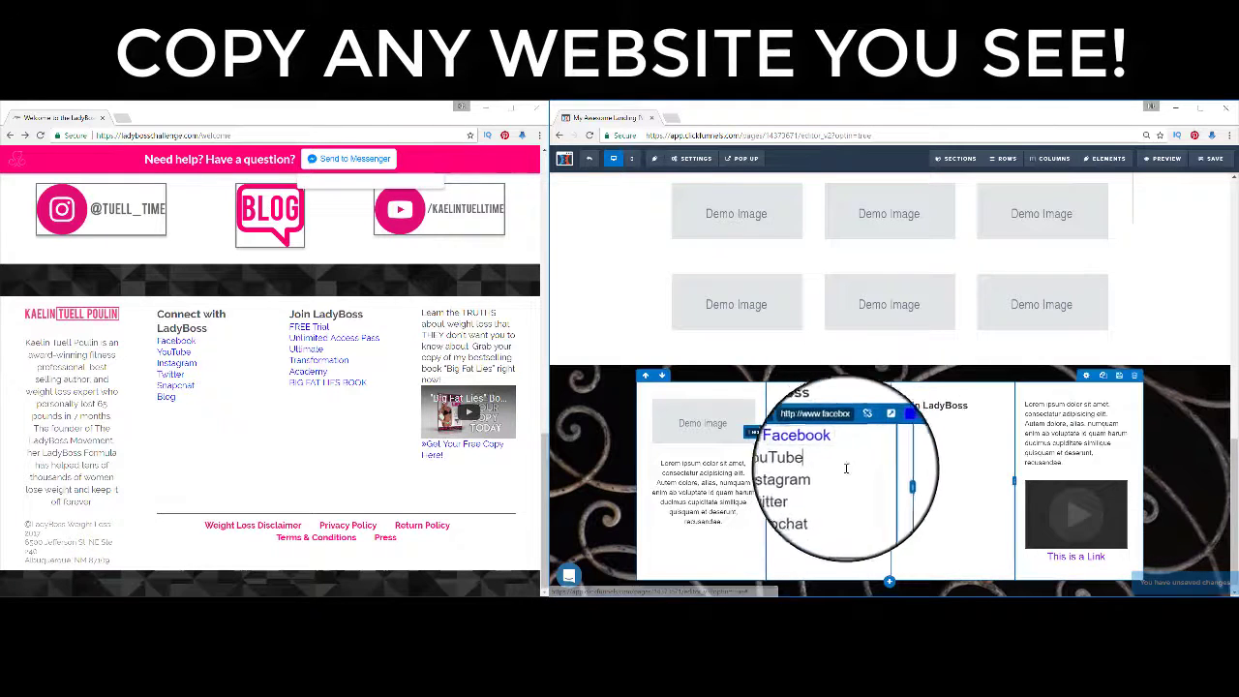
click(918, 526)
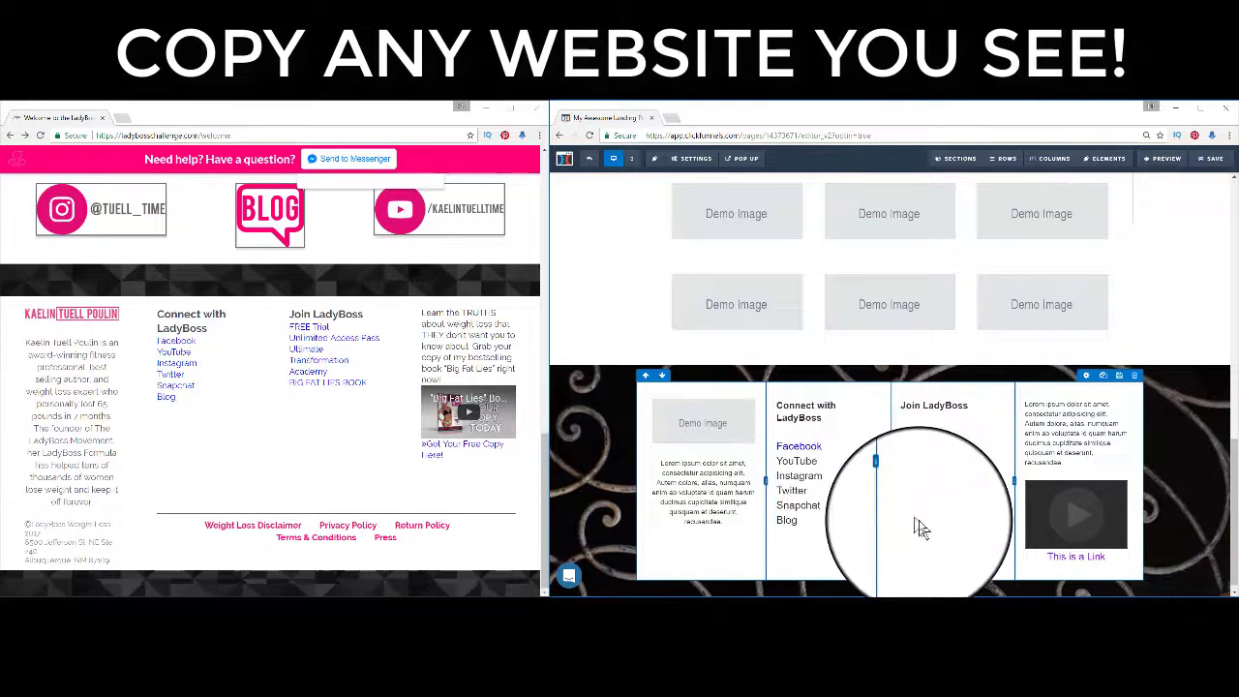
click(788, 462)
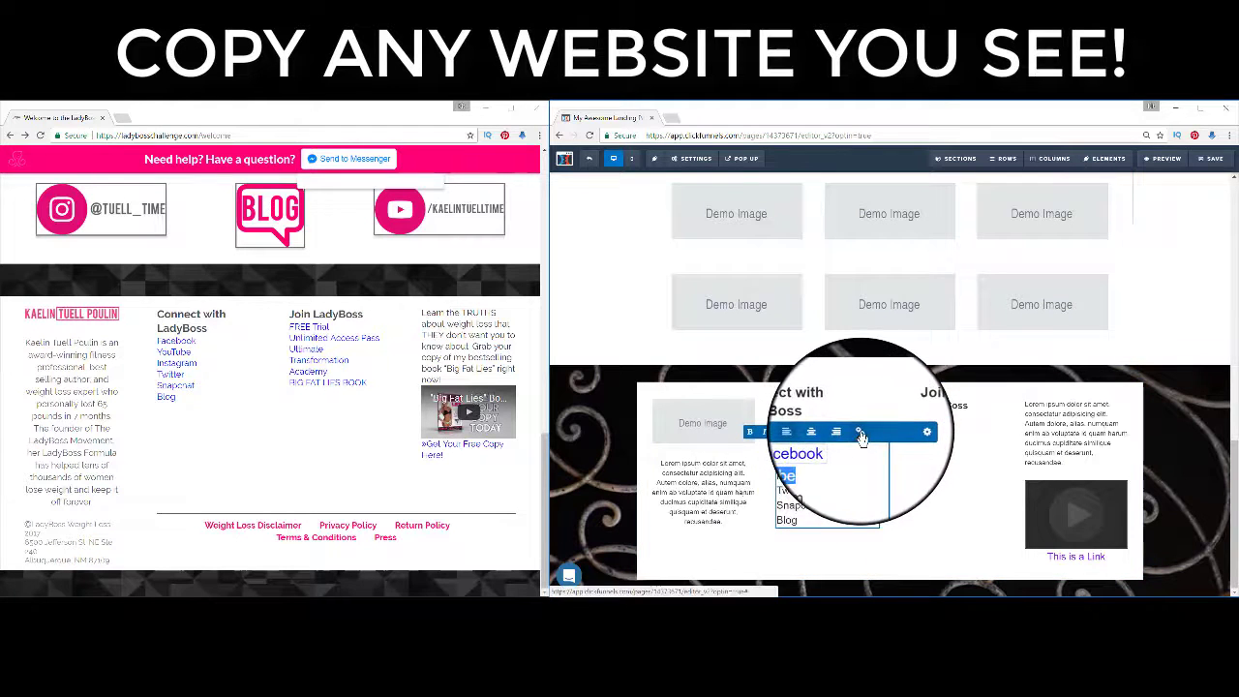
click(813, 432)
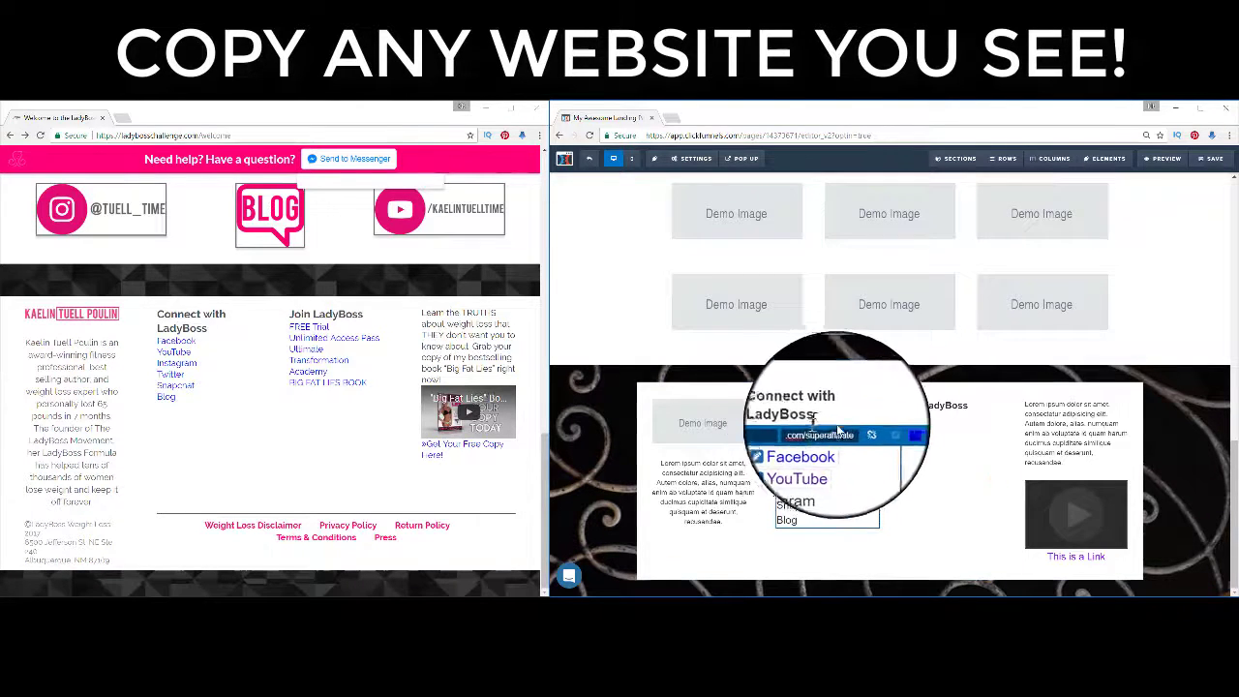
click(876, 435)
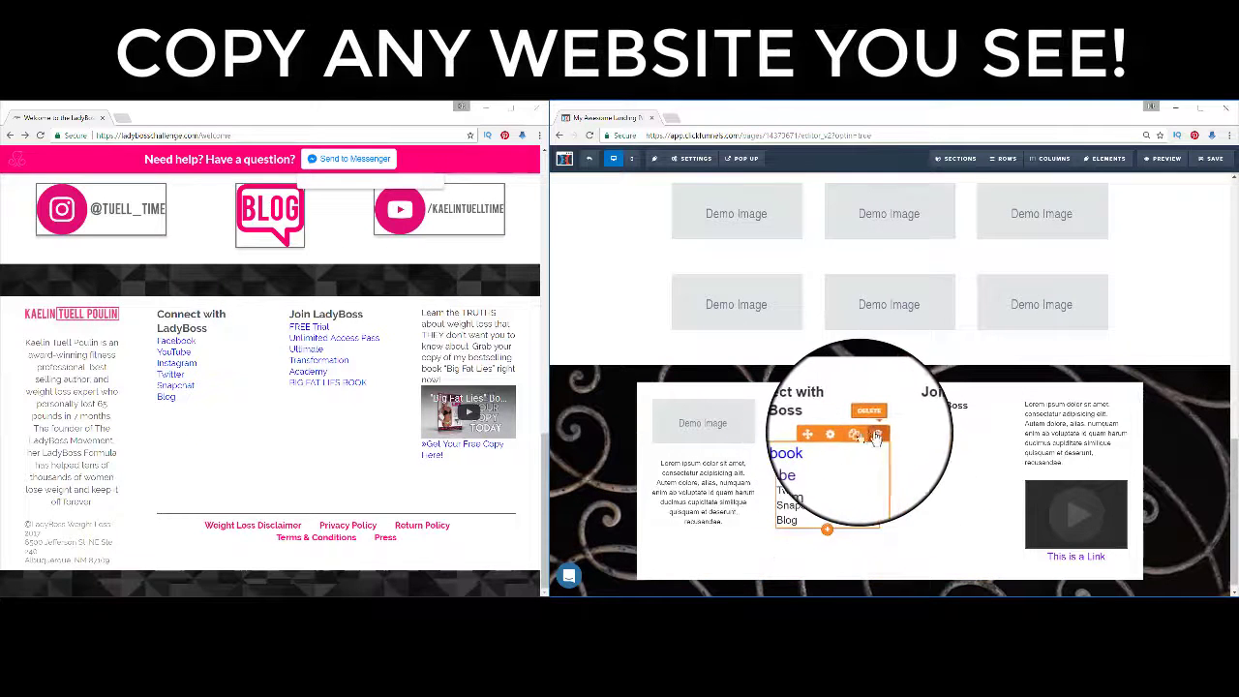
Clone the social list paragraph and move the copy beneath the "Join LadyBoss" headline in the third footer column.
click(856, 435)
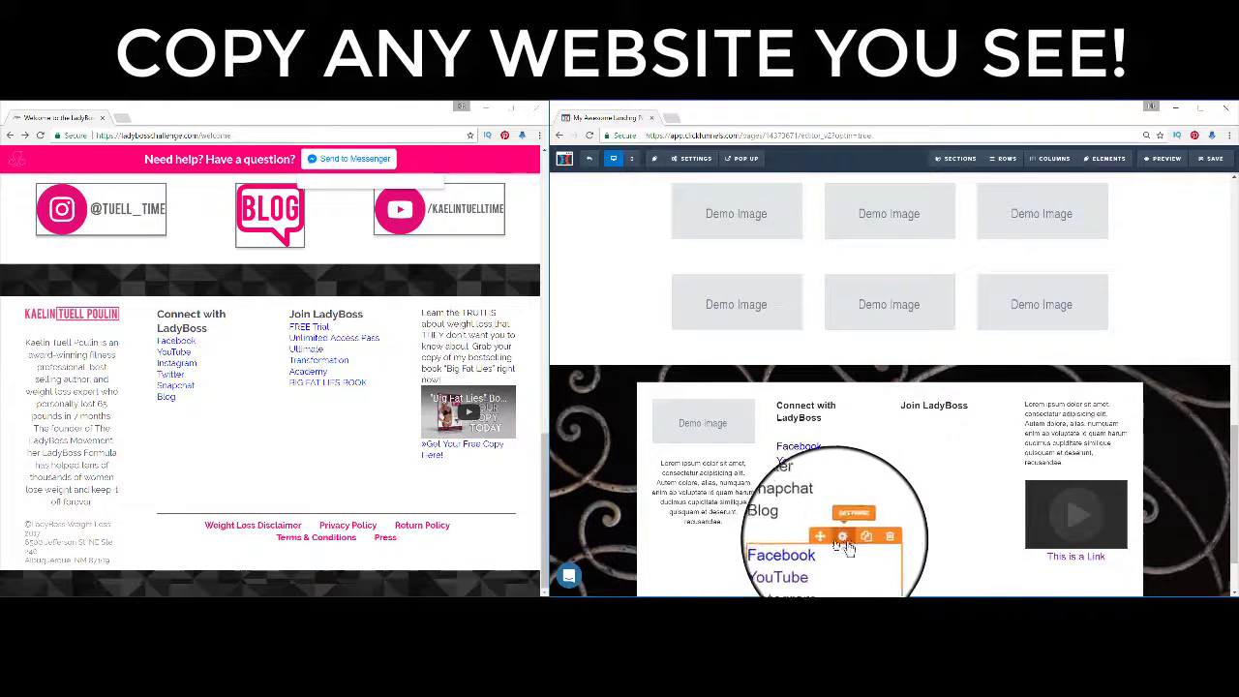
mouse_move(830, 538)
mouse_down()
mouse_move(842, 504)
mouse_move(947, 432)
mouse_up()
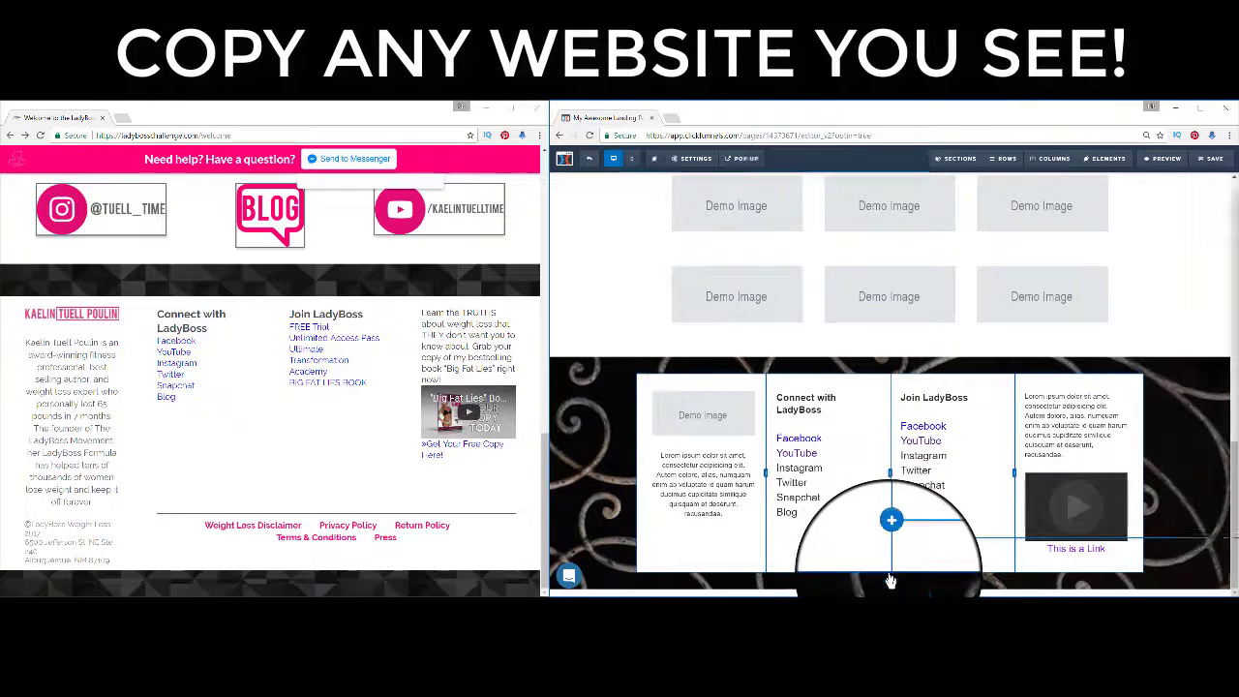
Add a two-column row beneath the four-column footer row and give it a white background.
click(890, 537)
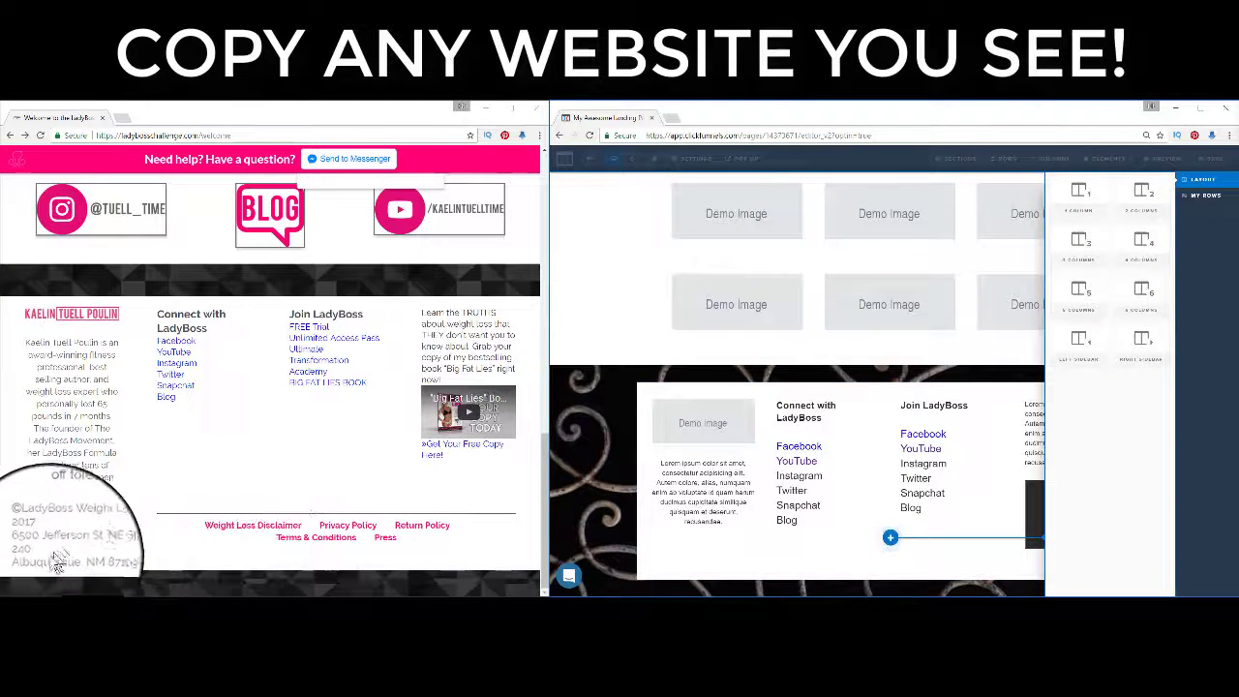
click(1142, 198)
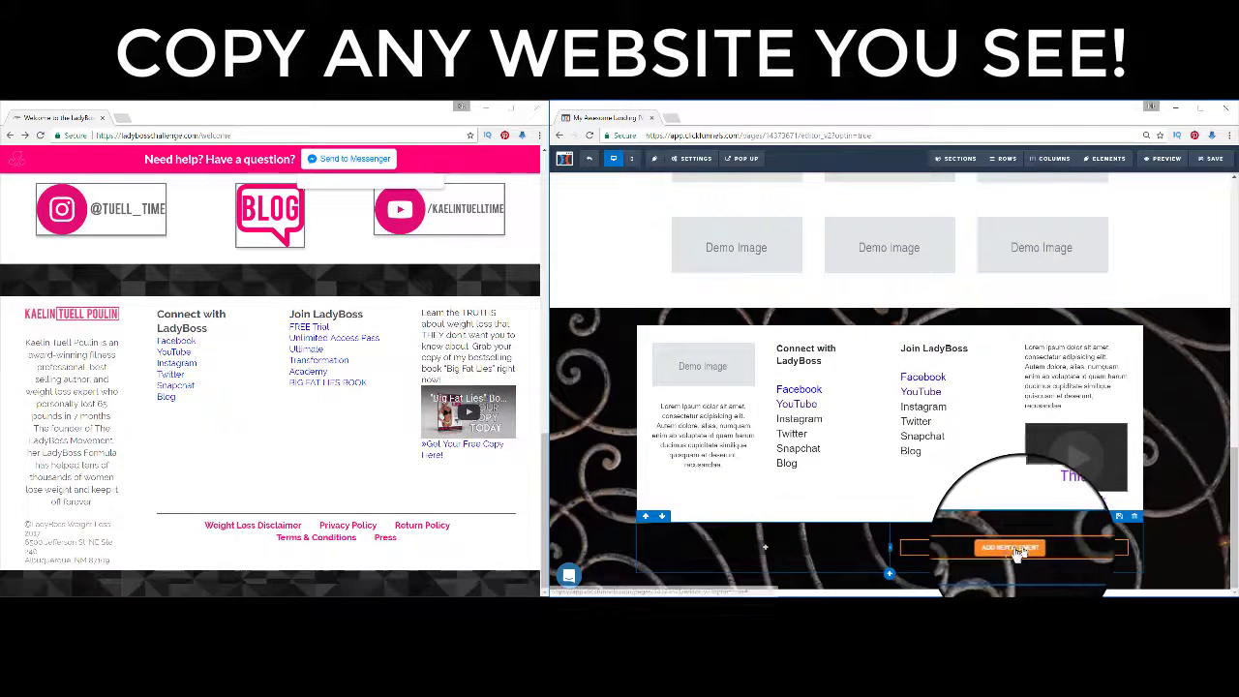
click(1083, 537)
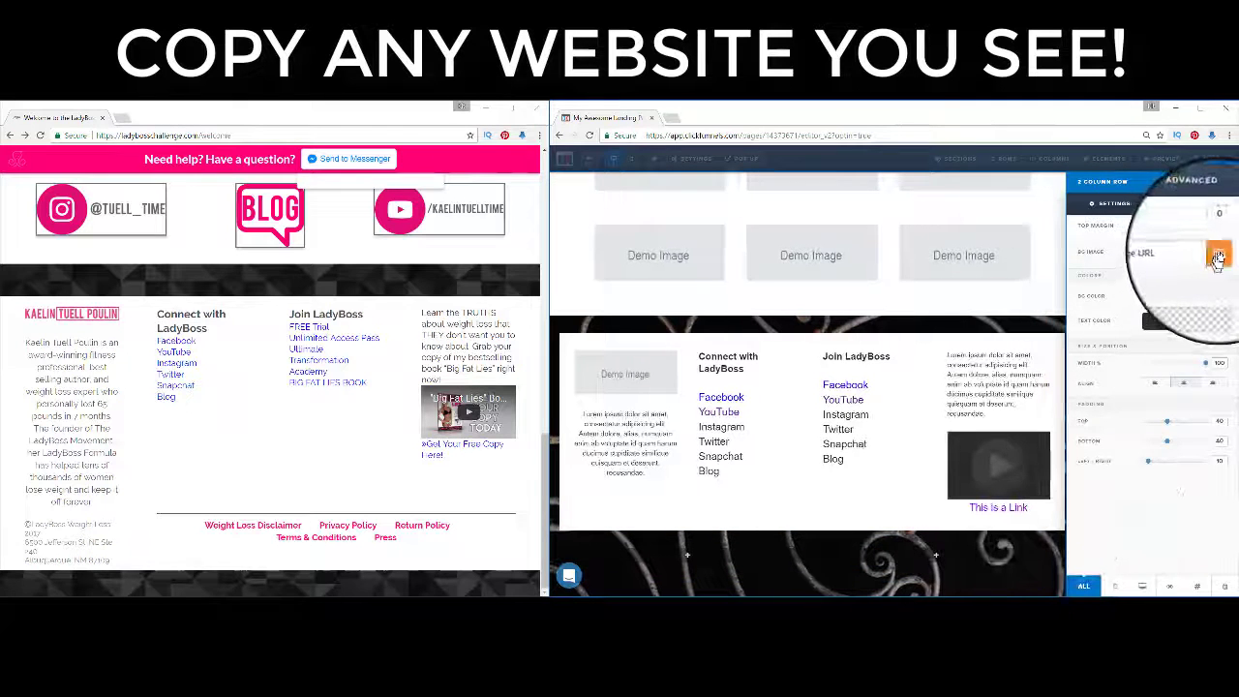
click(1172, 299)
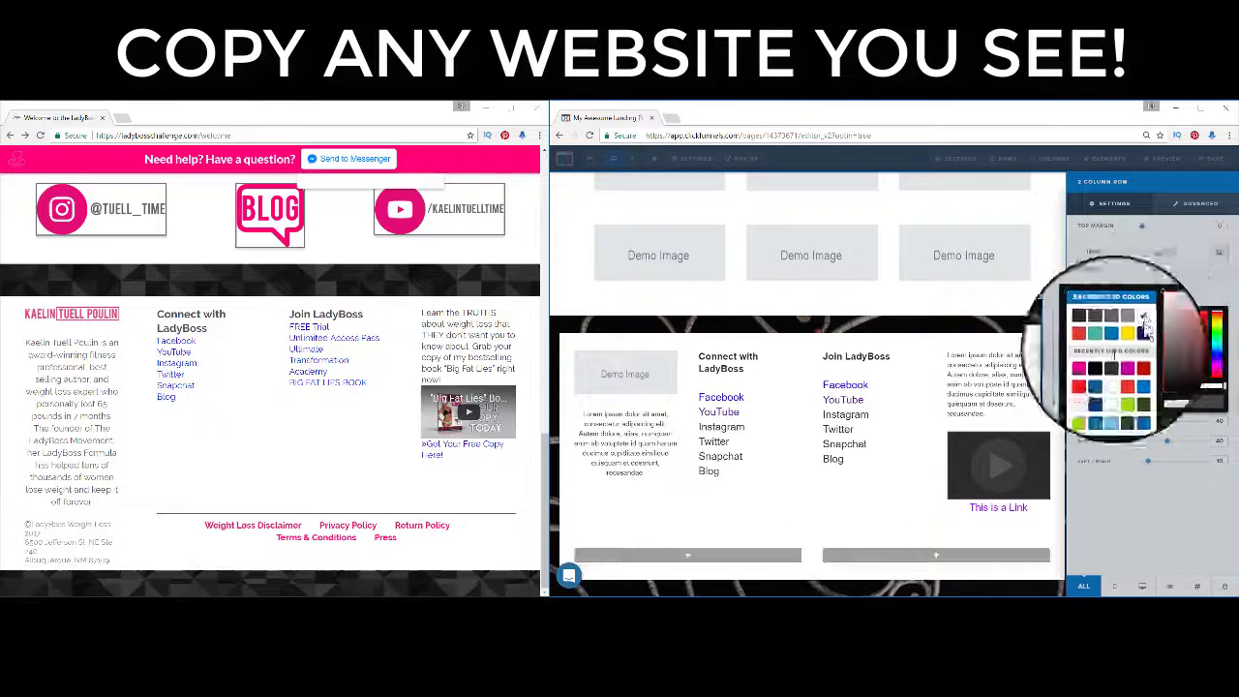
Narrow the lower row's first column and fill the second with a paragraph reading "Weight Loss Disclaimer Privacy Policy Return Policy Terms & Conditions Press".
click(843, 489)
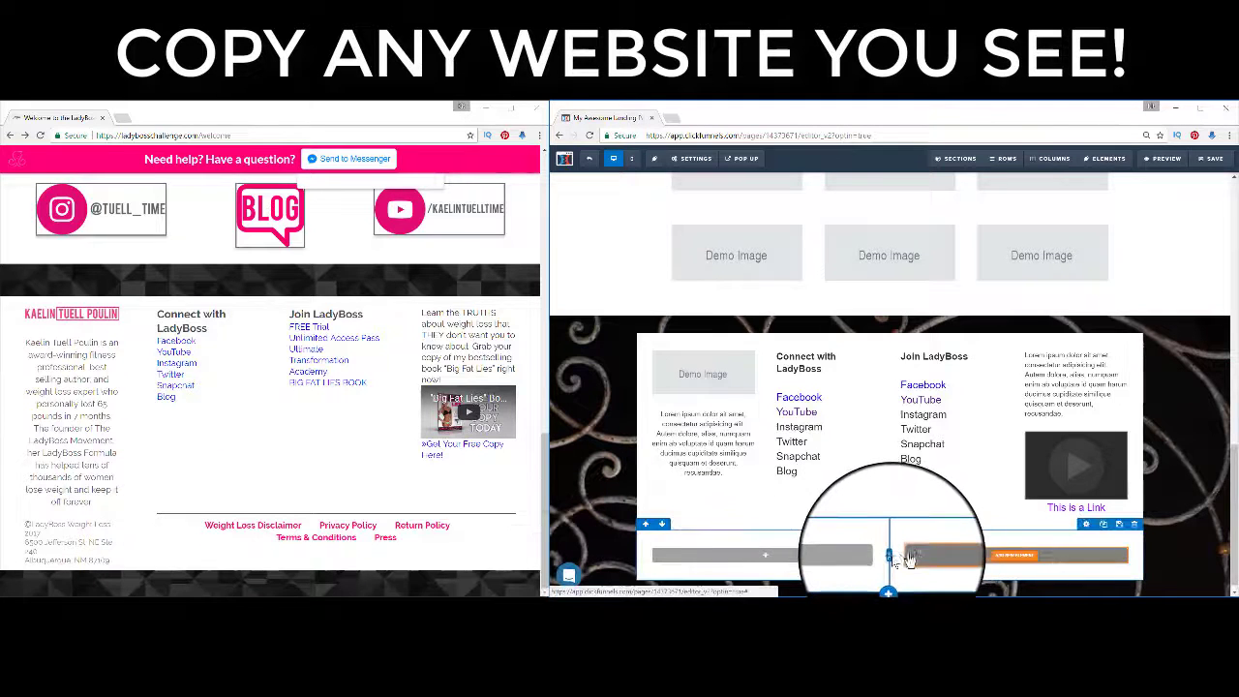
drag(891, 554, 771, 558)
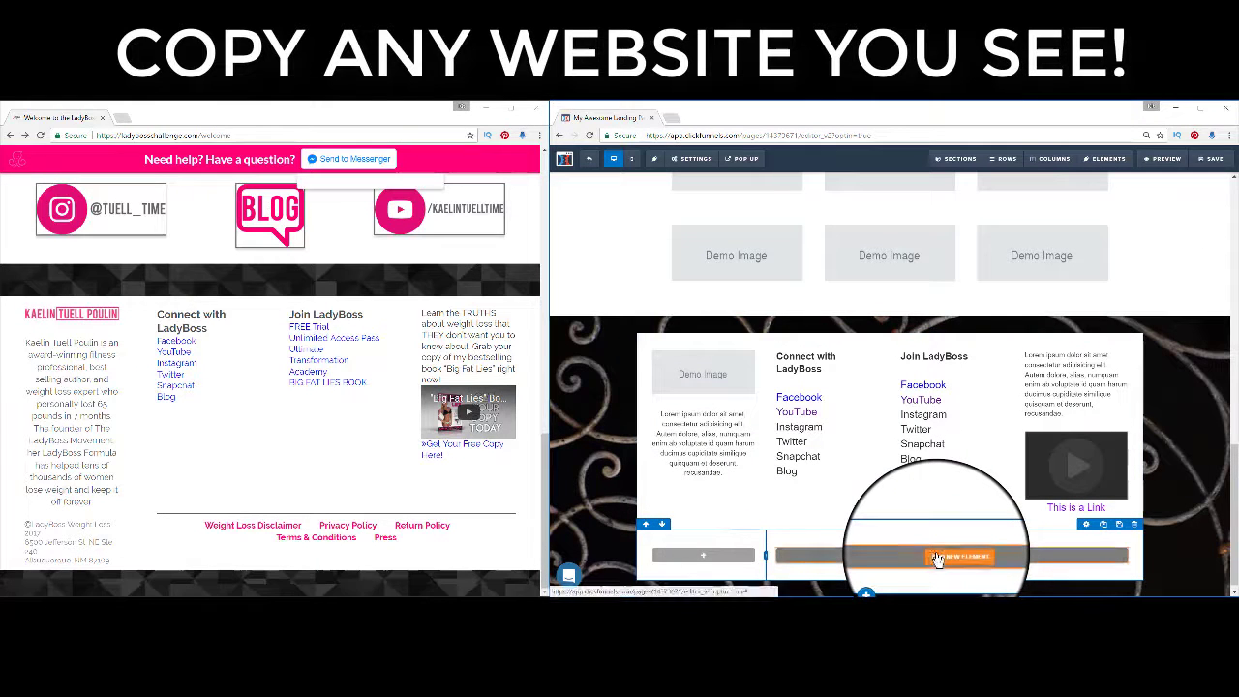
click(946, 559)
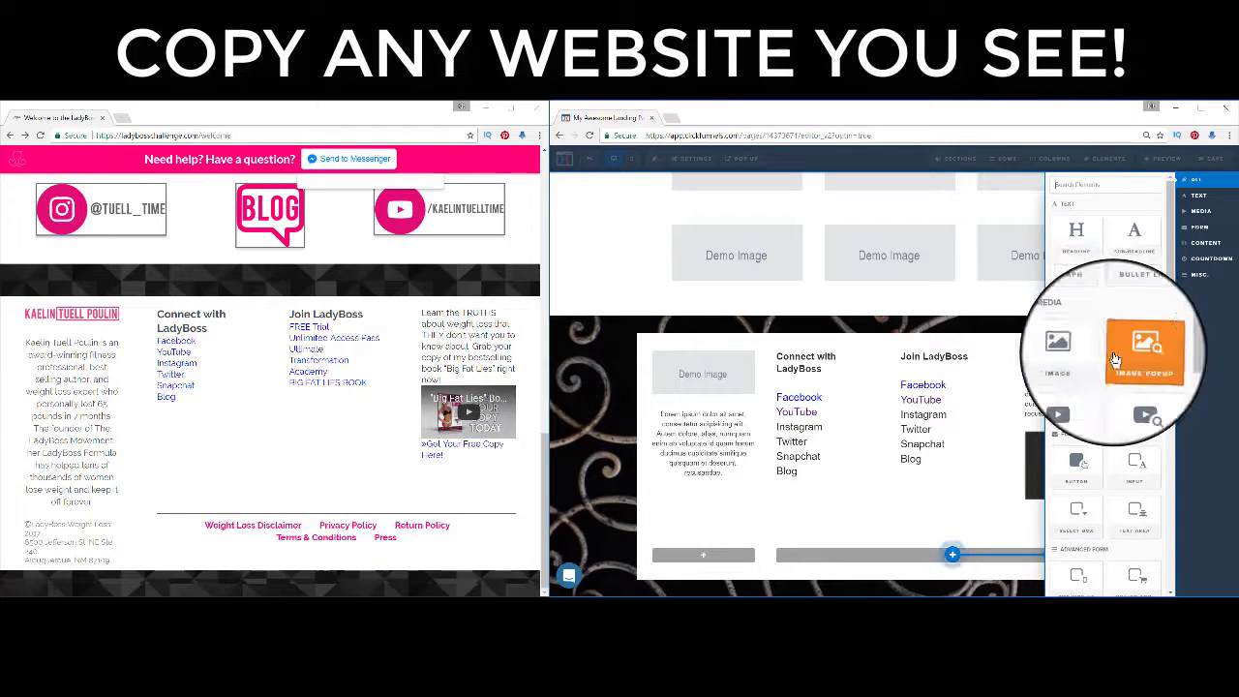
click(1087, 297)
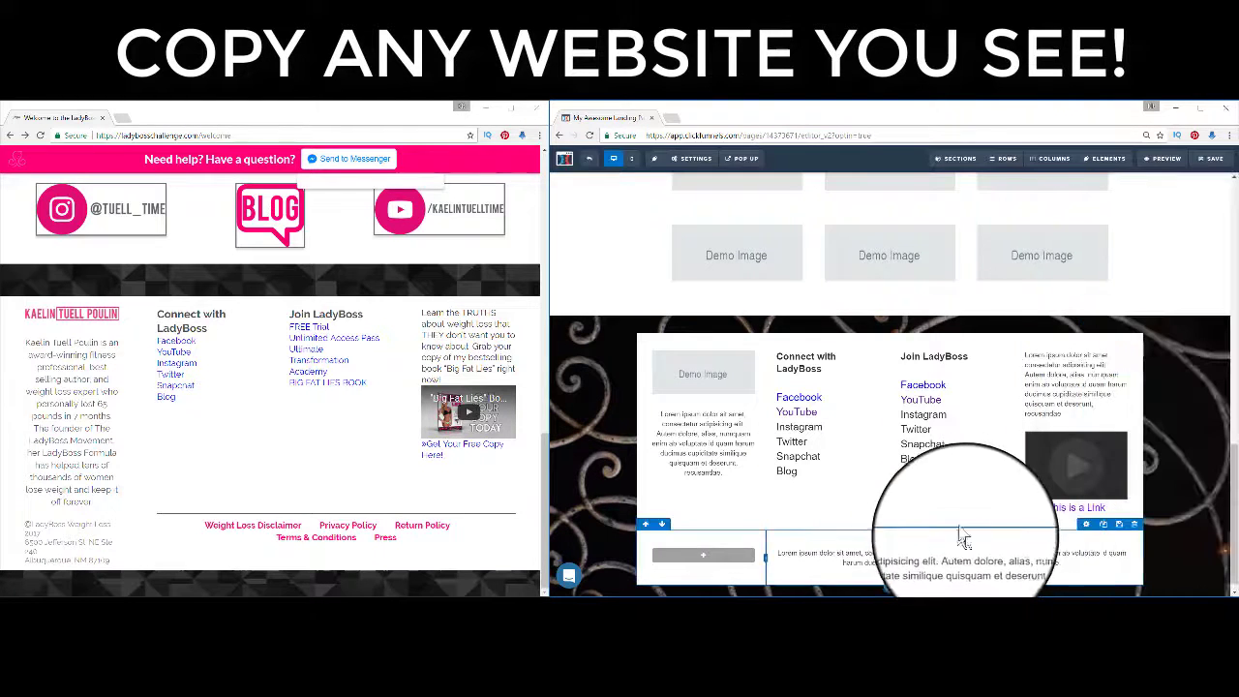
triple_click(961, 569)
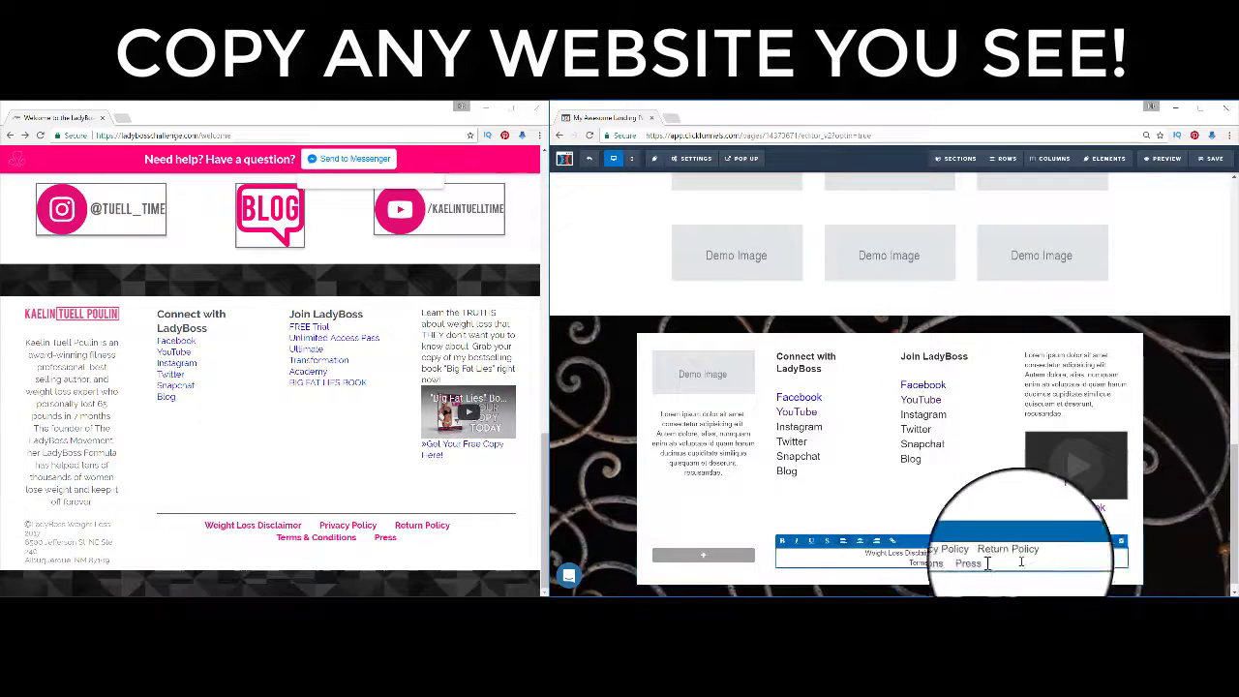
click(1178, 567)
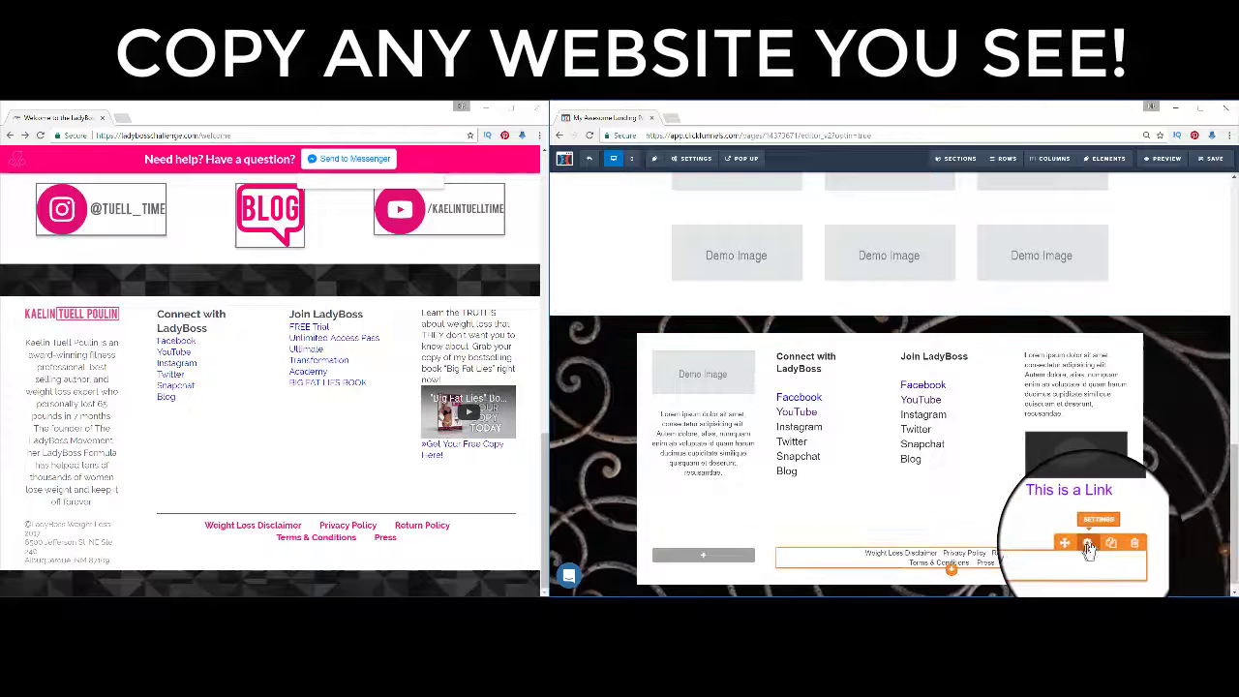
Set the policy links paragraph's font size to 24 and change its text color to pink.
click(1093, 546)
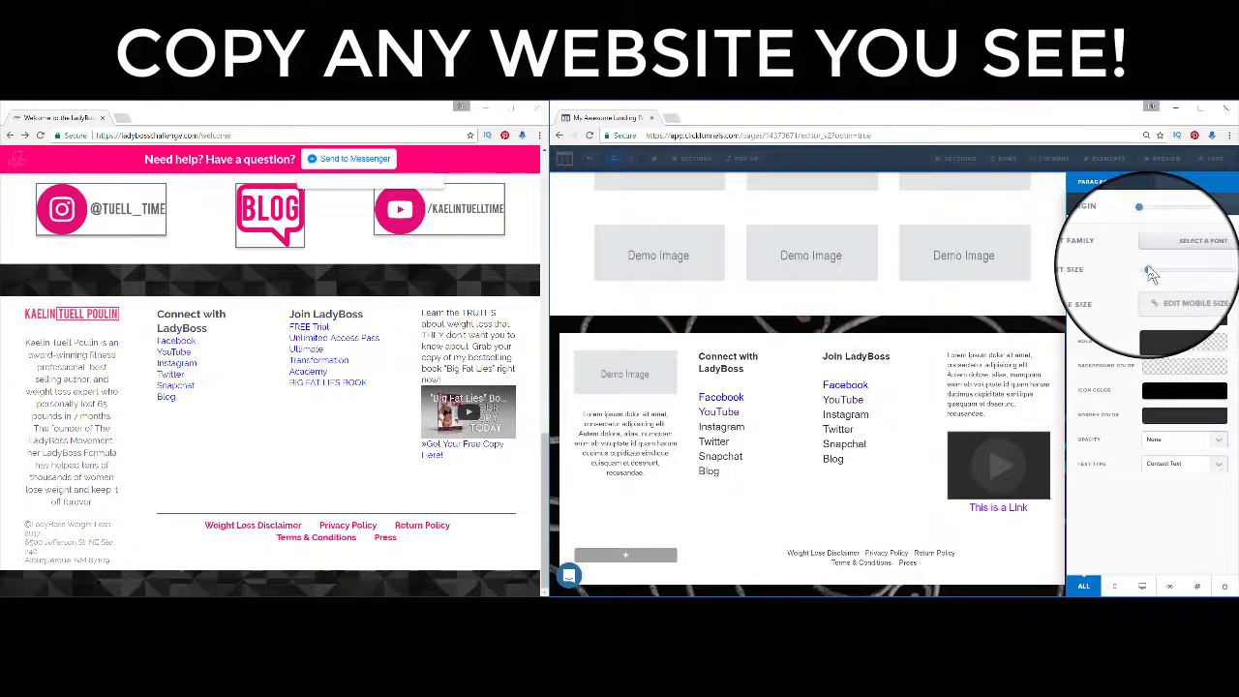
drag(1149, 272, 1158, 271)
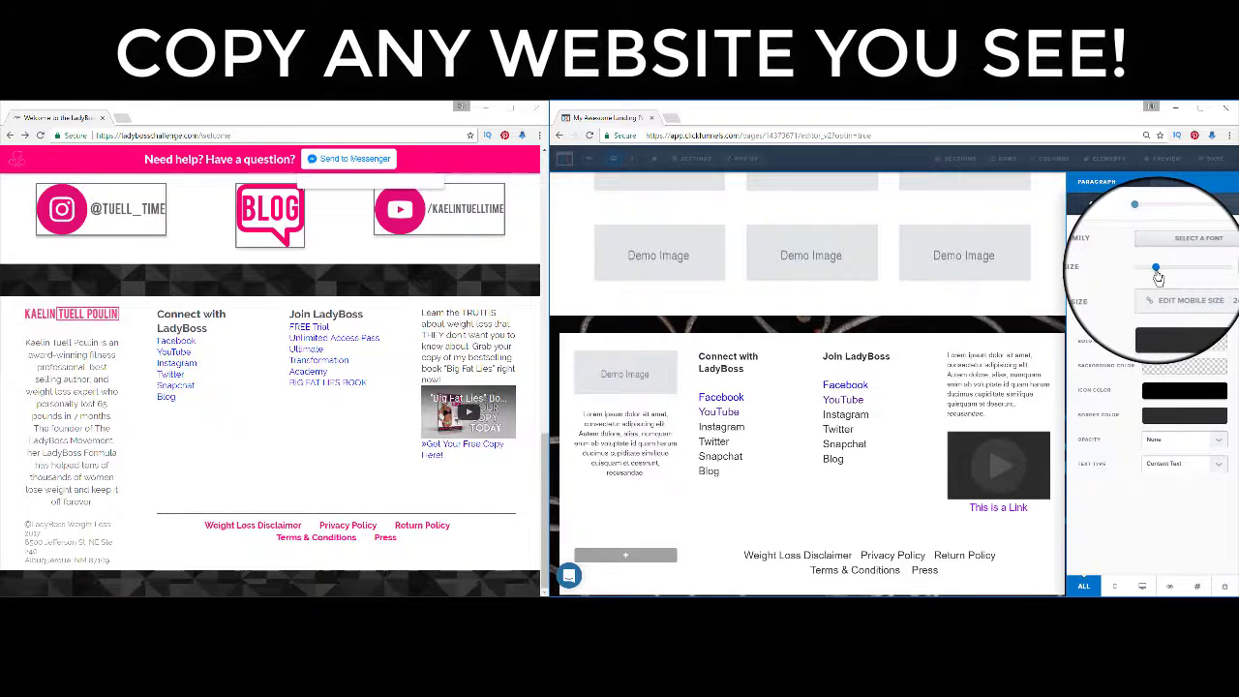
click(1162, 329)
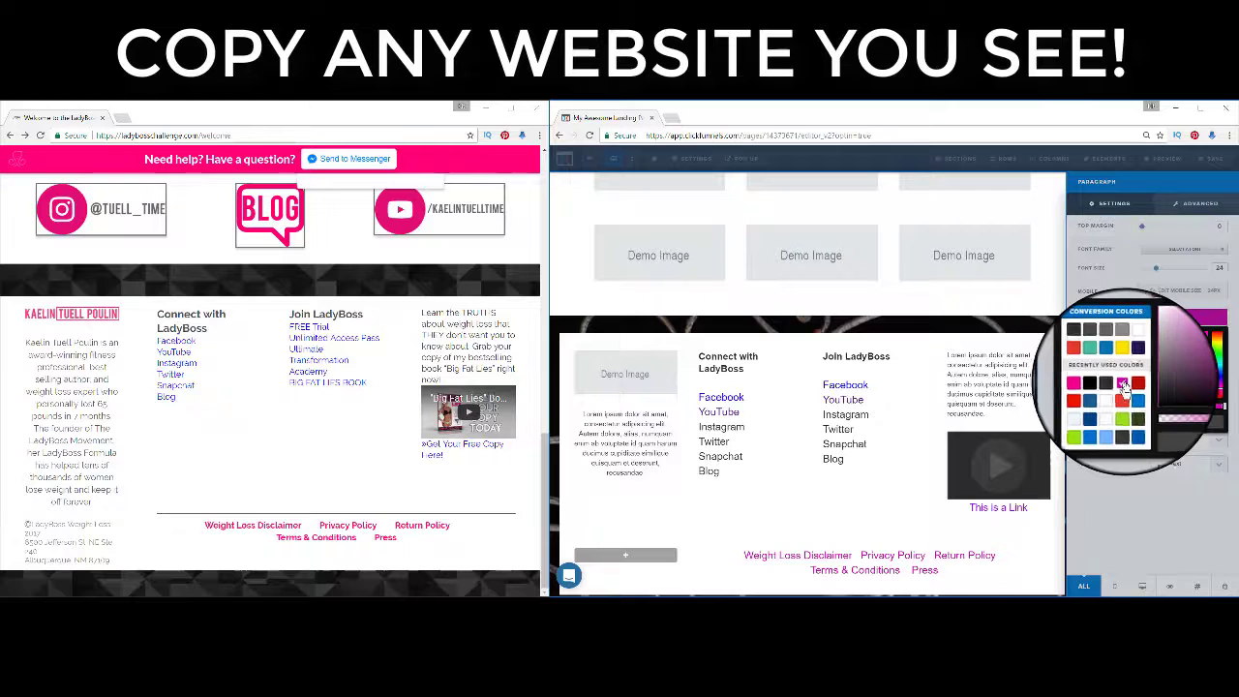
click(1217, 389)
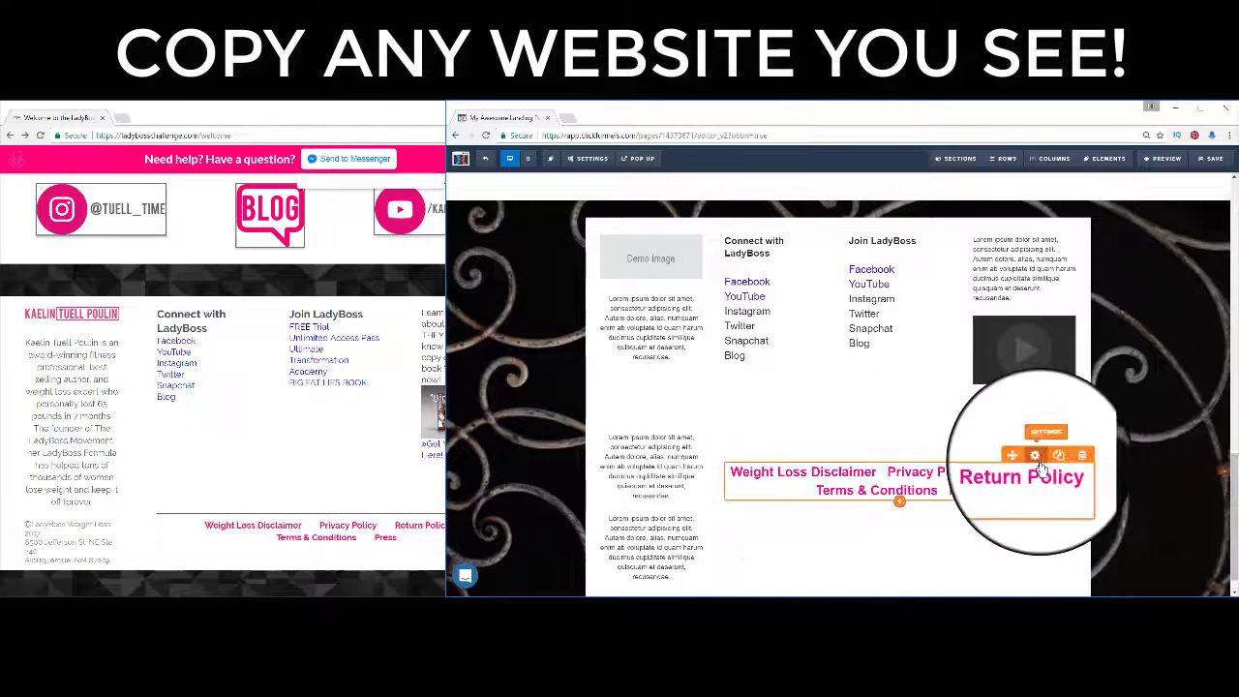
Give the policy links paragraph a thin, solid, dark top border as a divider line.
click(1037, 463)
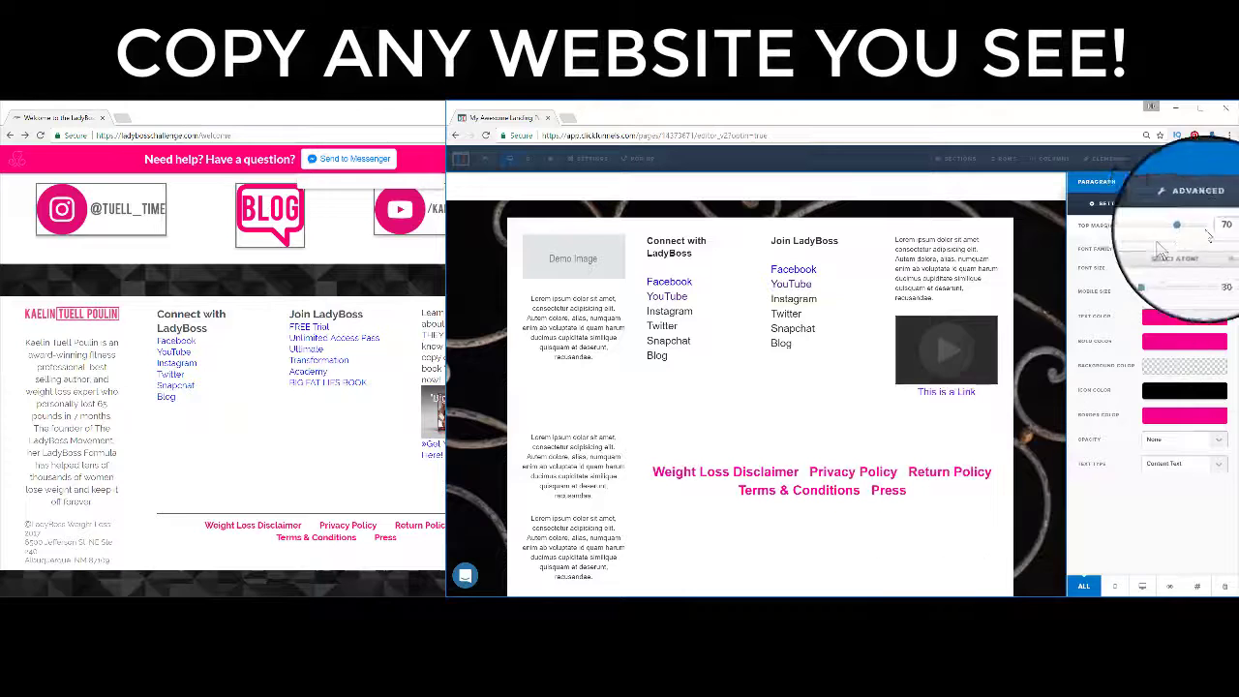
click(1198, 215)
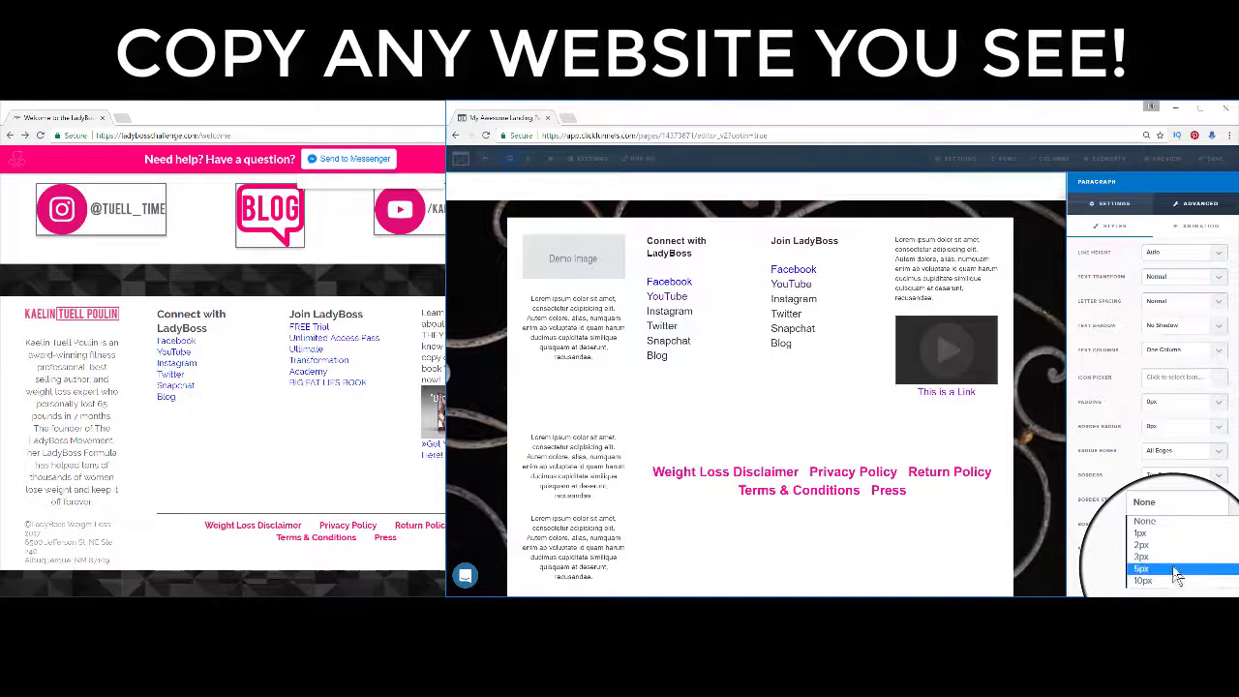
click(1176, 573)
click(1183, 510)
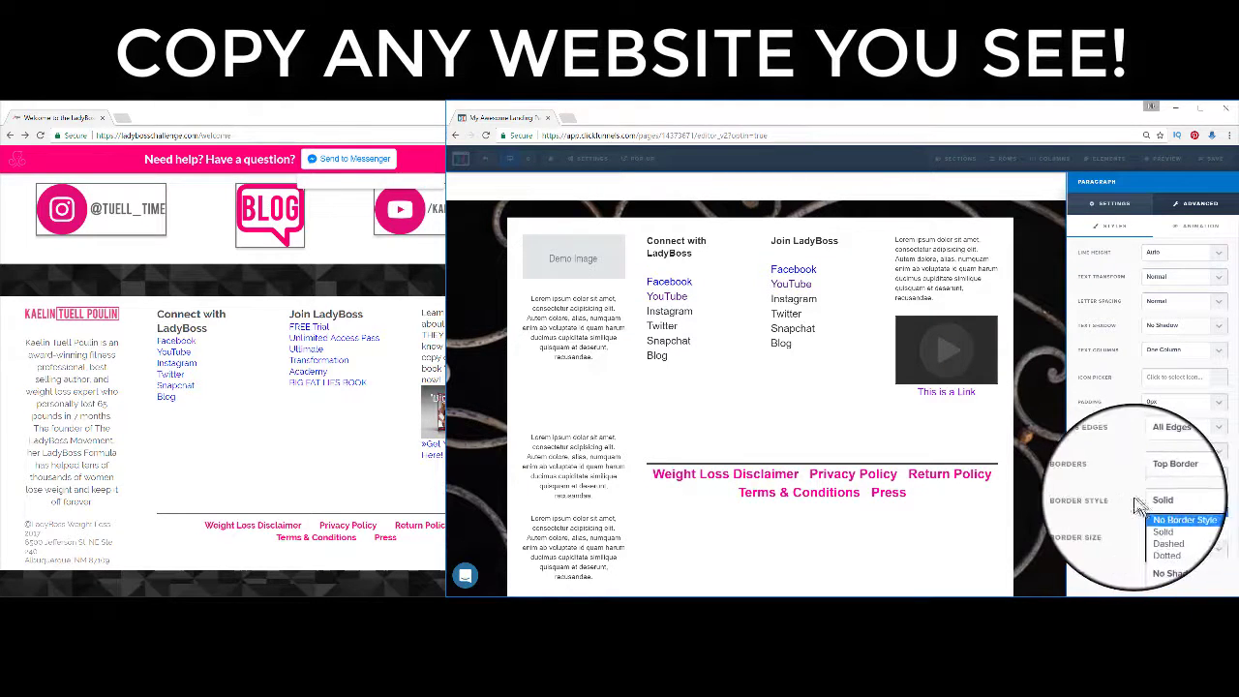
click(1136, 501)
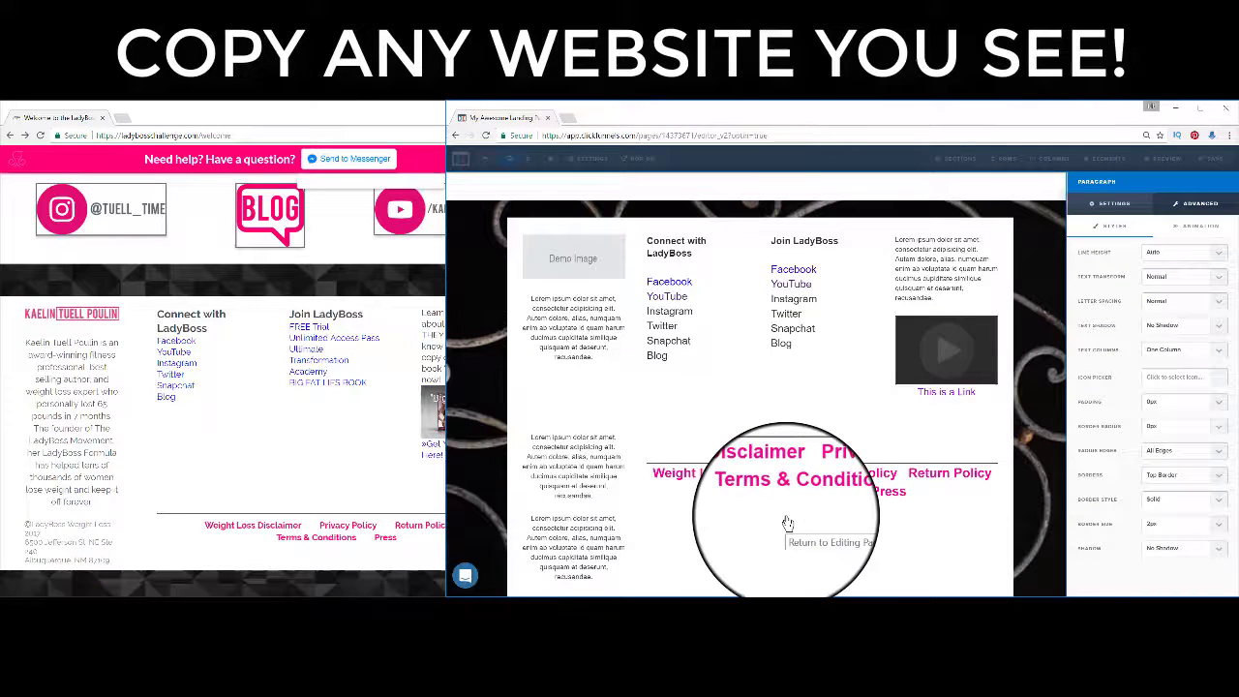
click(895, 513)
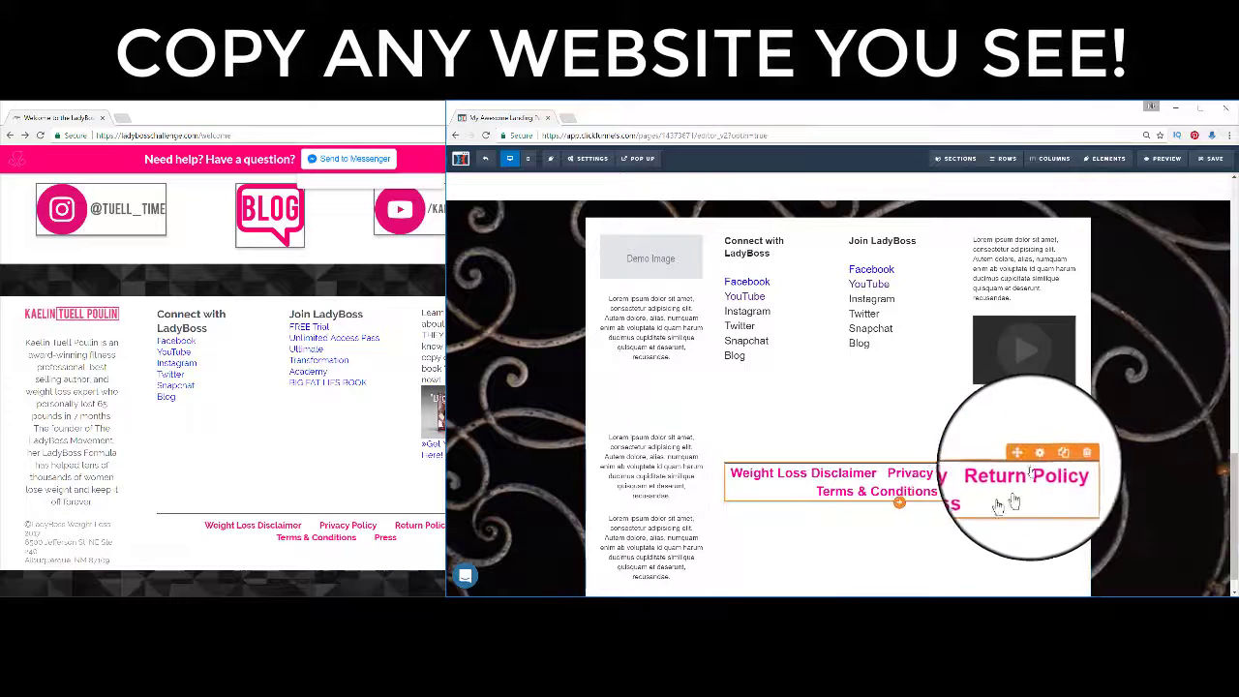
Increase the policy links paragraph's top margin slightly and set its padding to 10px.
click(1035, 464)
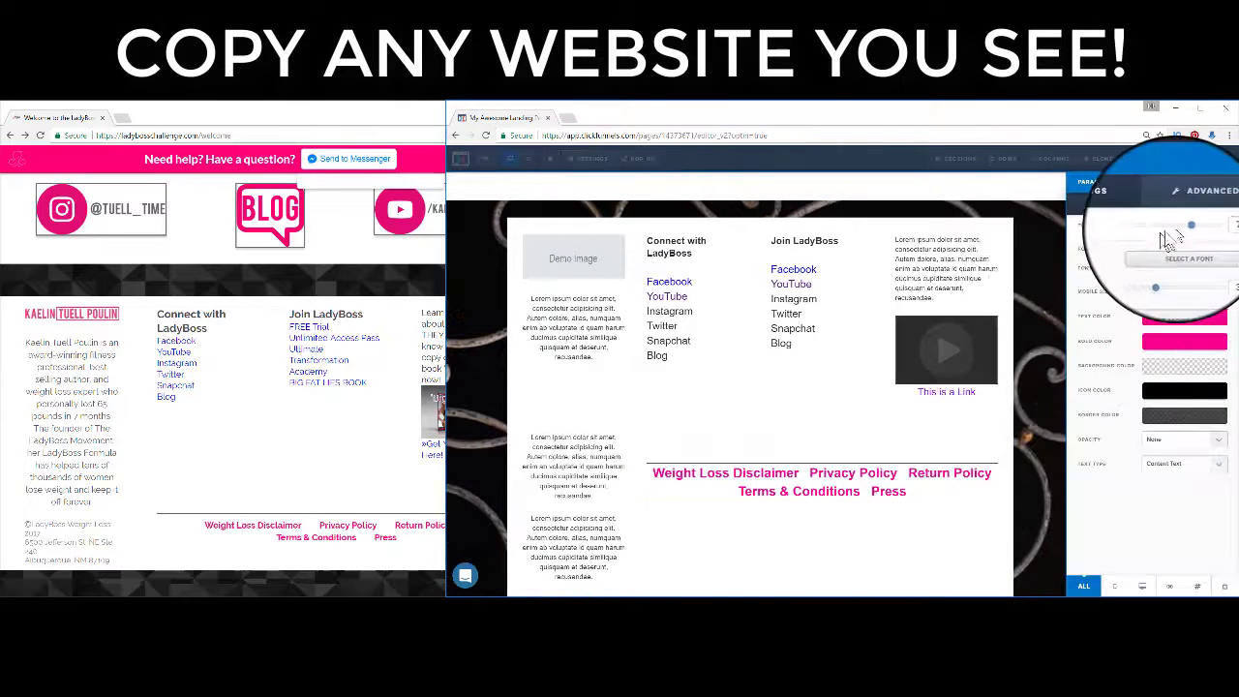
drag(1197, 233, 1182, 235)
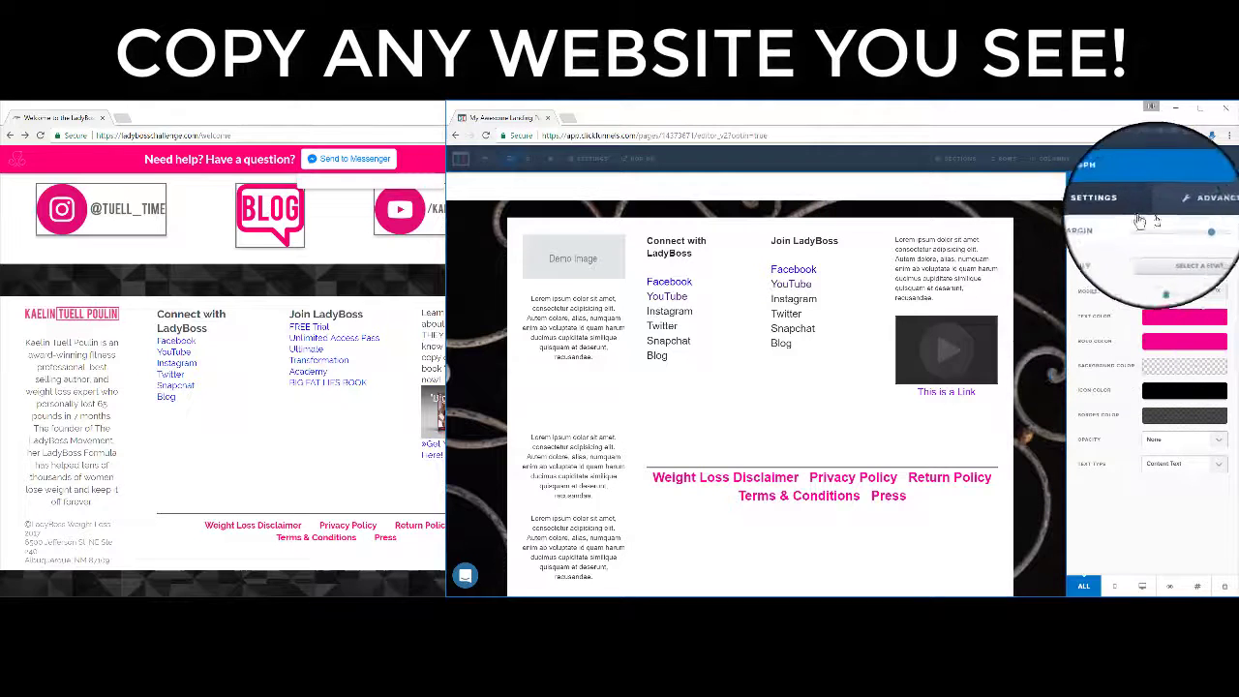
click(1196, 201)
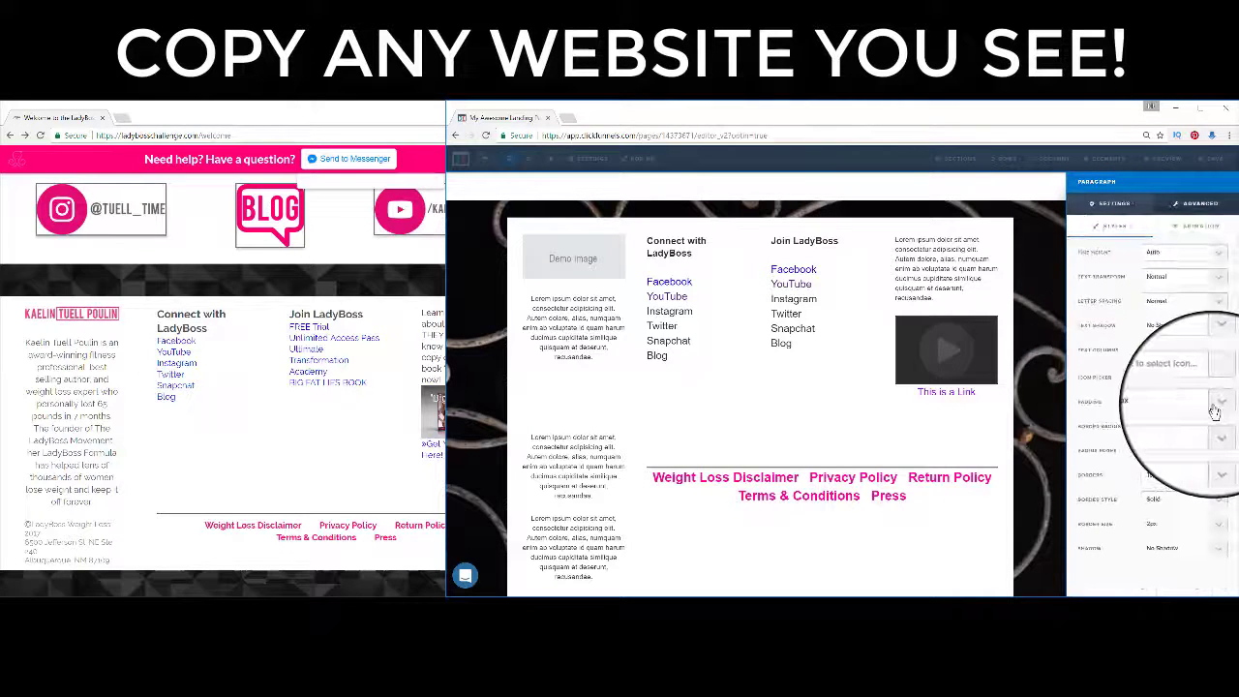
click(1213, 412)
click(1146, 419)
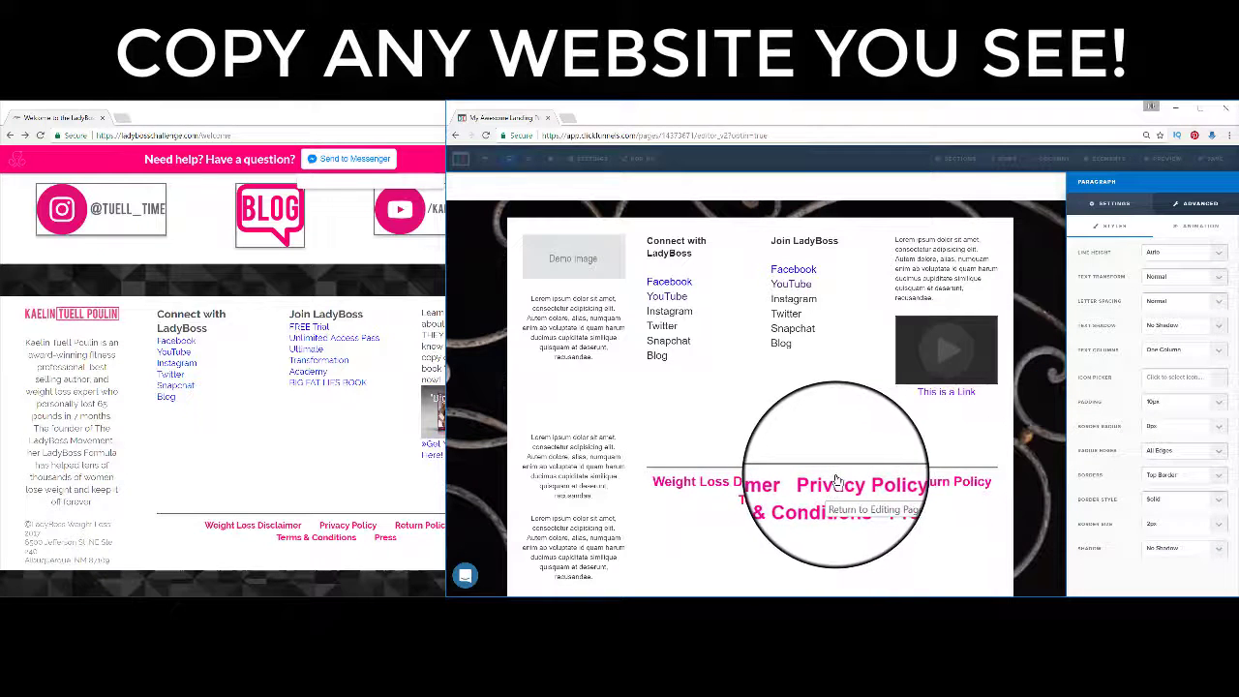
click(1050, 469)
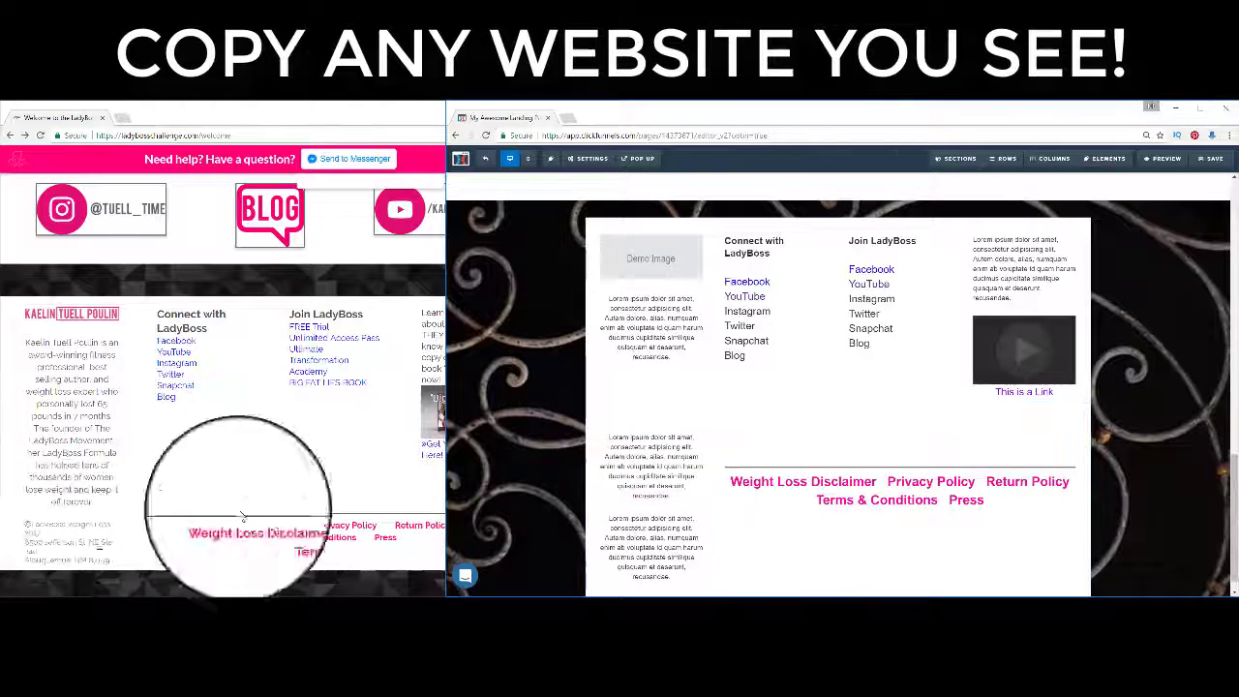
Assign the fa-copyright icon to the upper placeholder paragraph in the lower row's narrow column.
triple_click(654, 468)
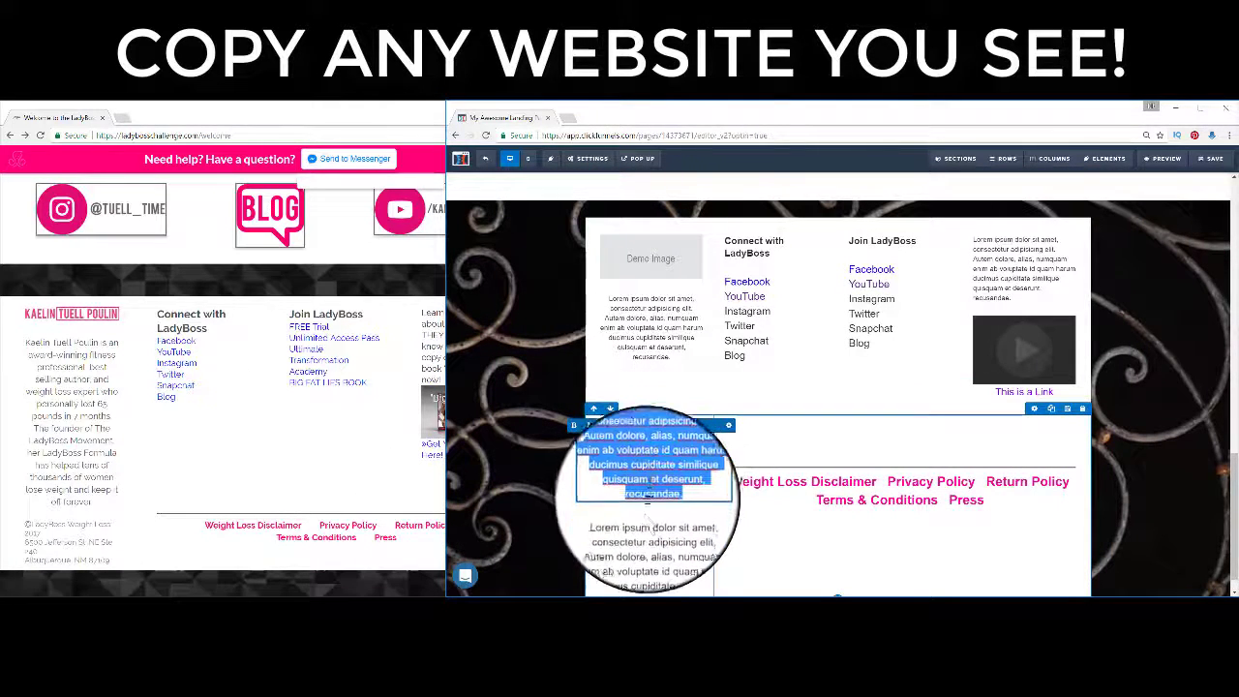
click(557, 498)
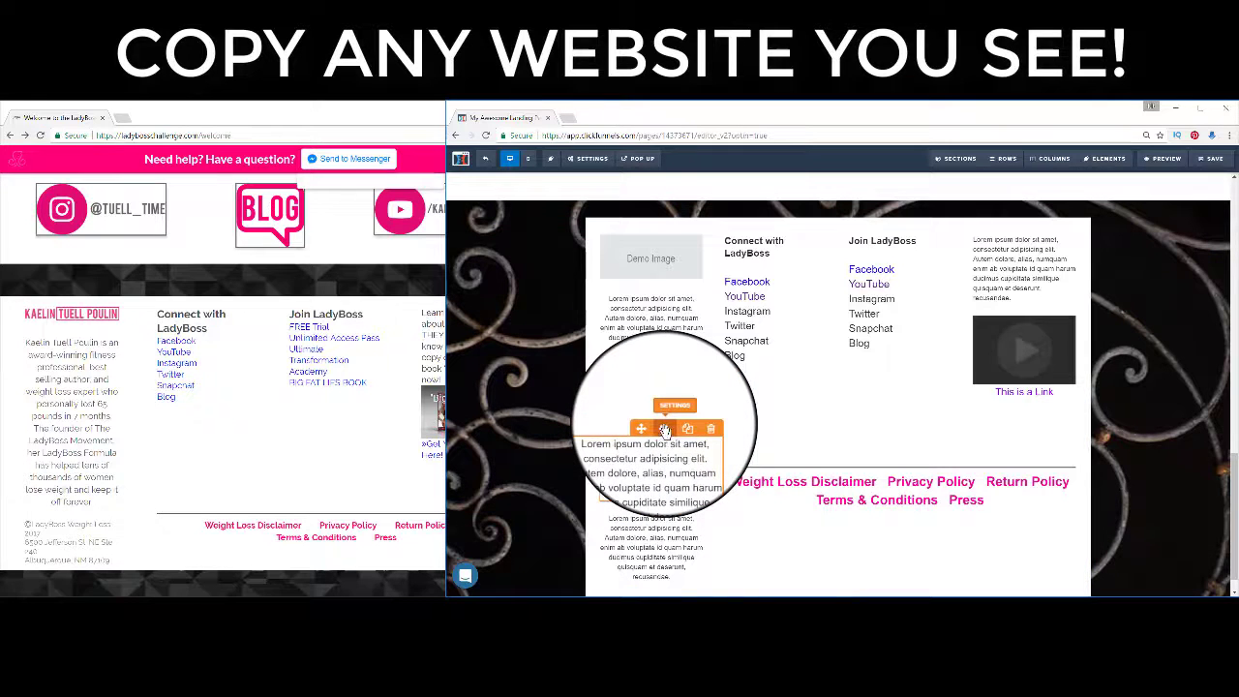
click(664, 429)
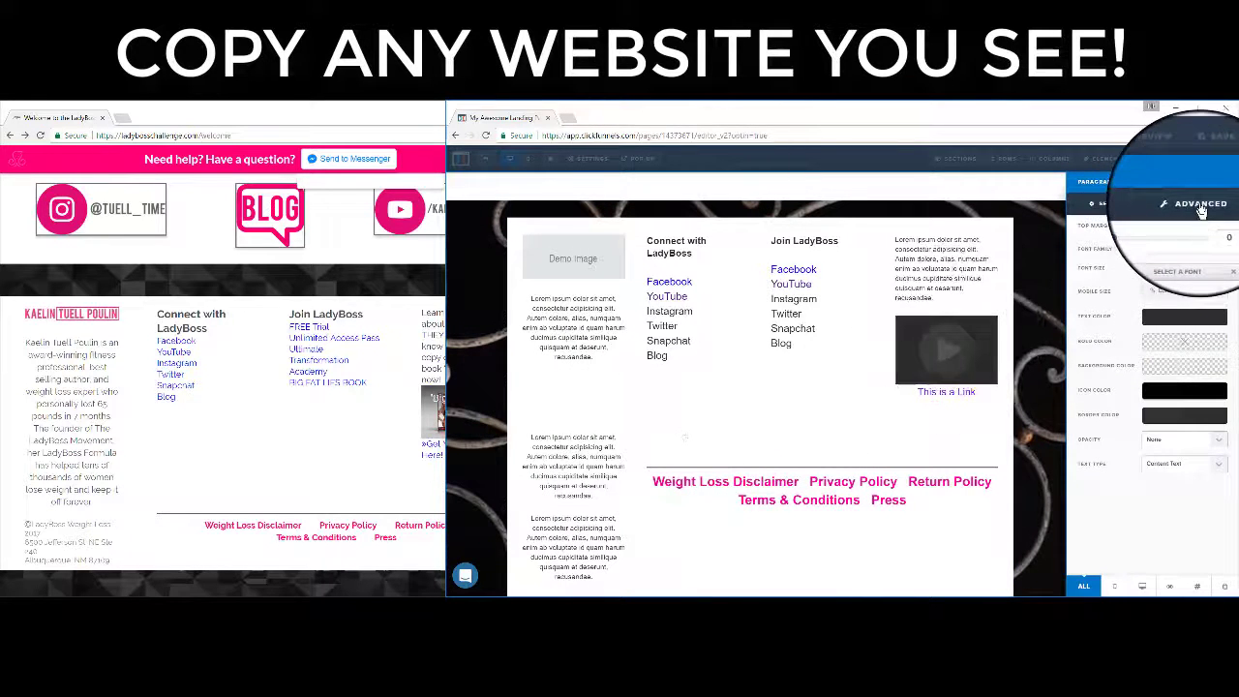
click(1200, 207)
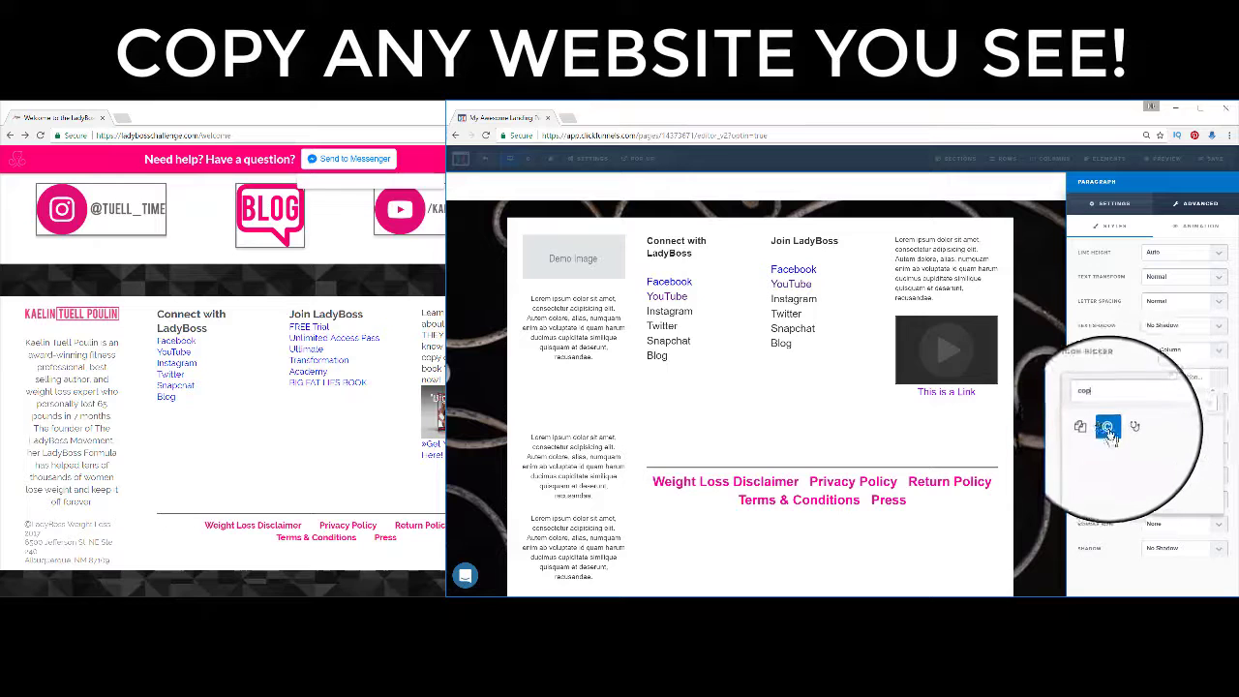
click(1108, 429)
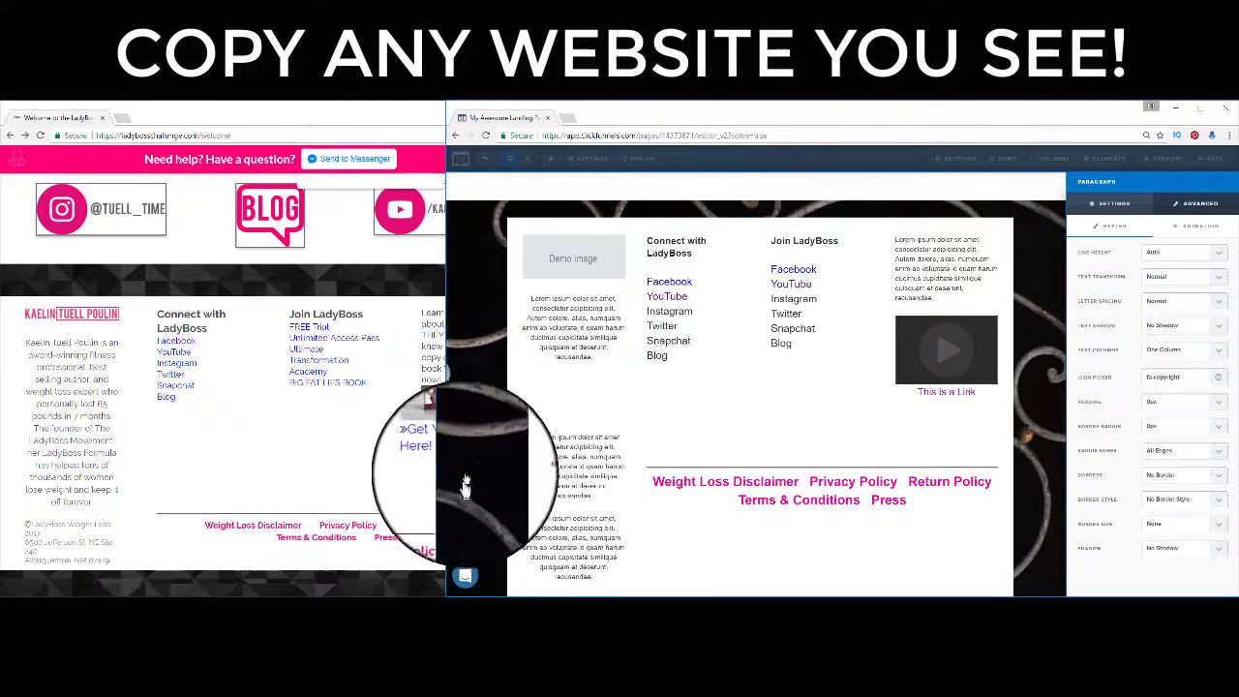
click(560, 453)
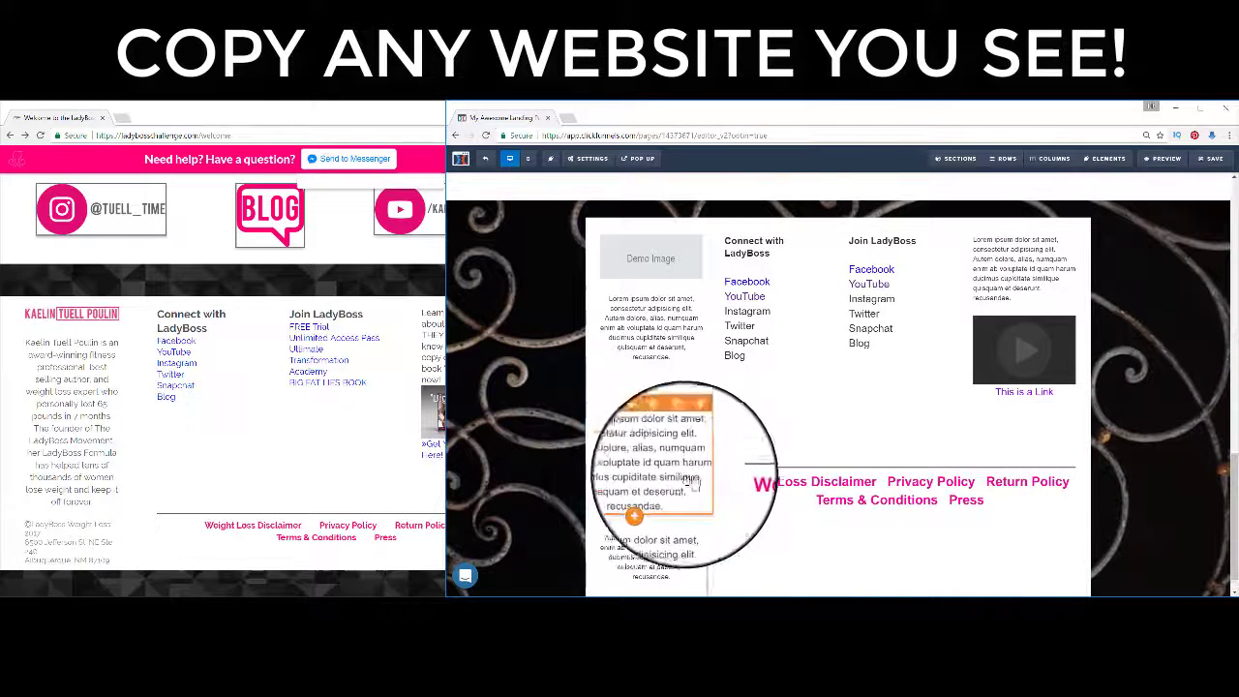
Replace the copyright paragraph's placeholder text with three lines: "Your Company Info", "Address" and "City, St. Zip".
click(681, 493)
drag(592, 409, 630, 499)
key(BackSpace)
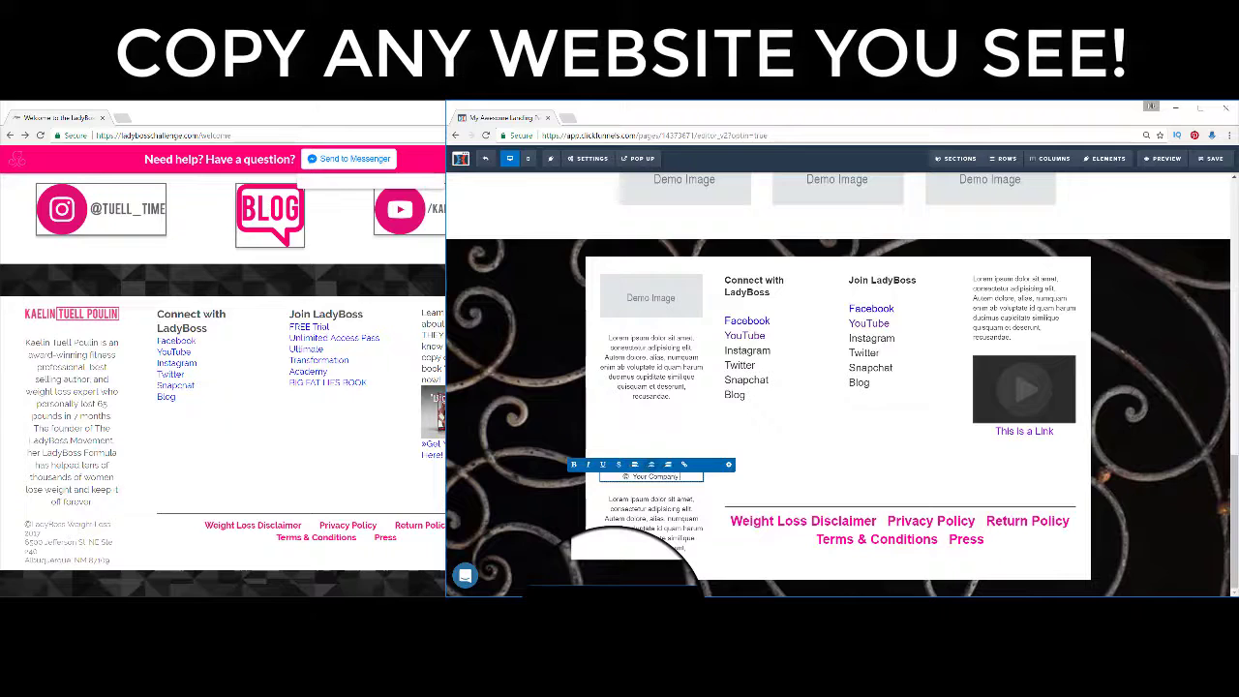
key(Return)
text(Address)
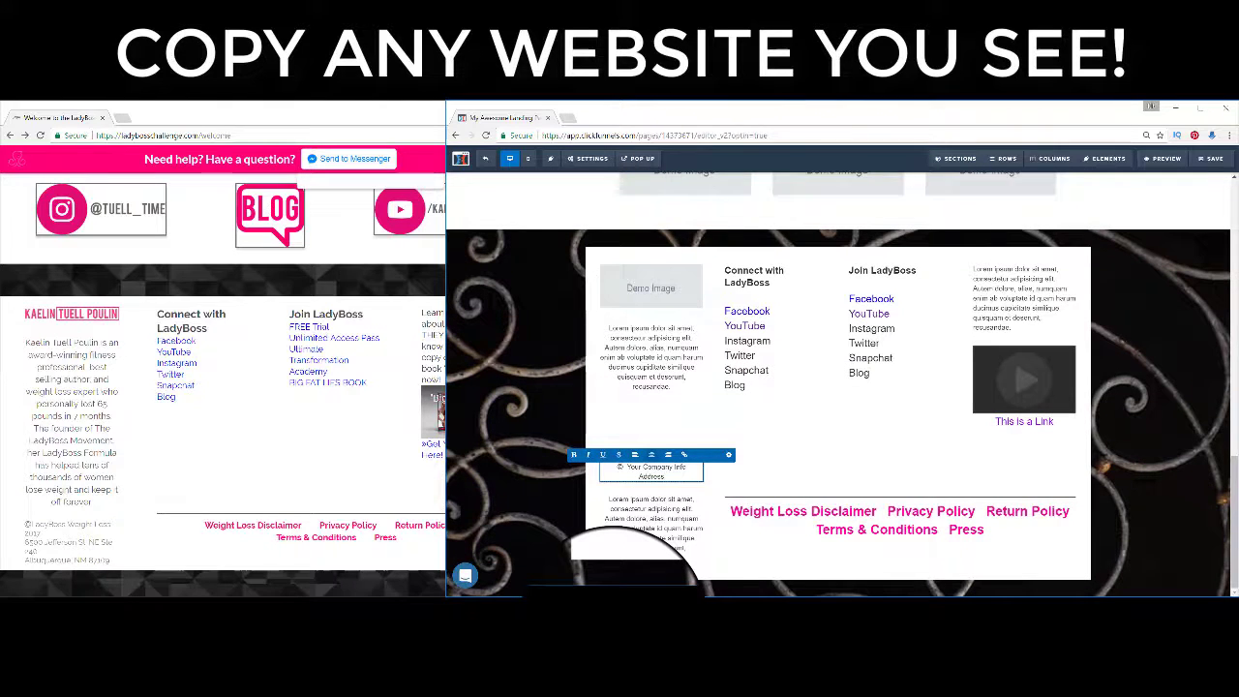
key(Return)
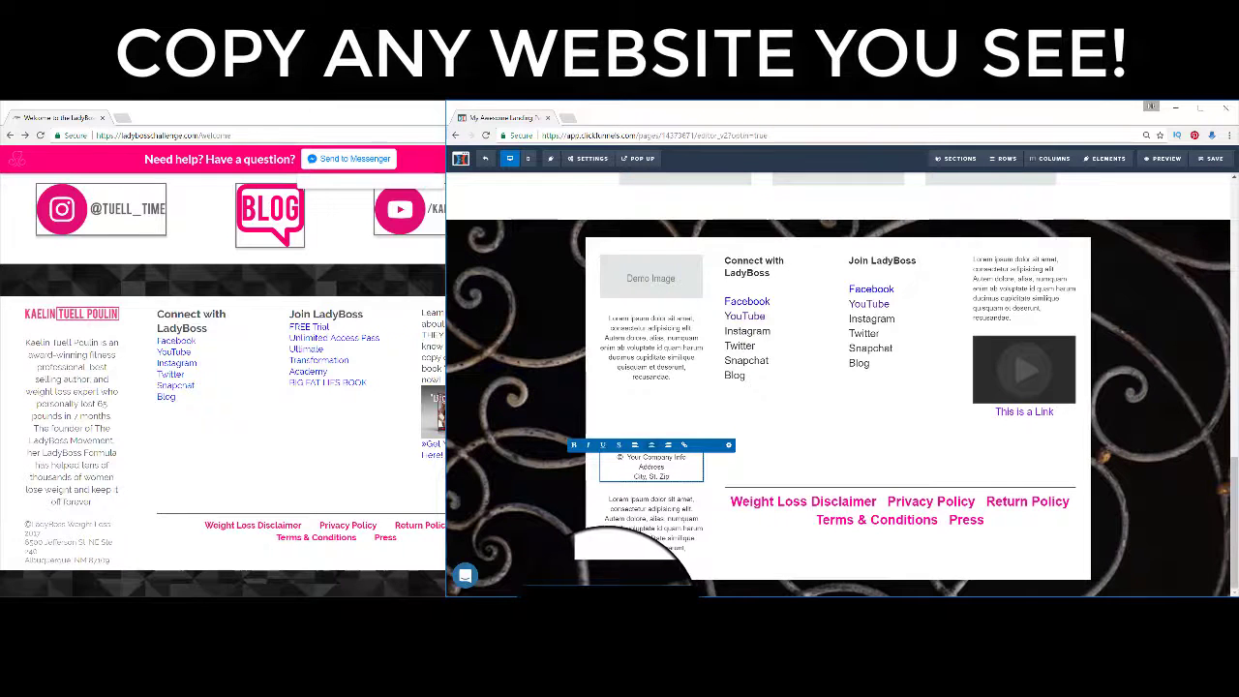
Delete the leftover placeholder paragraph beneath the company info text.
click(686, 508)
click(700, 477)
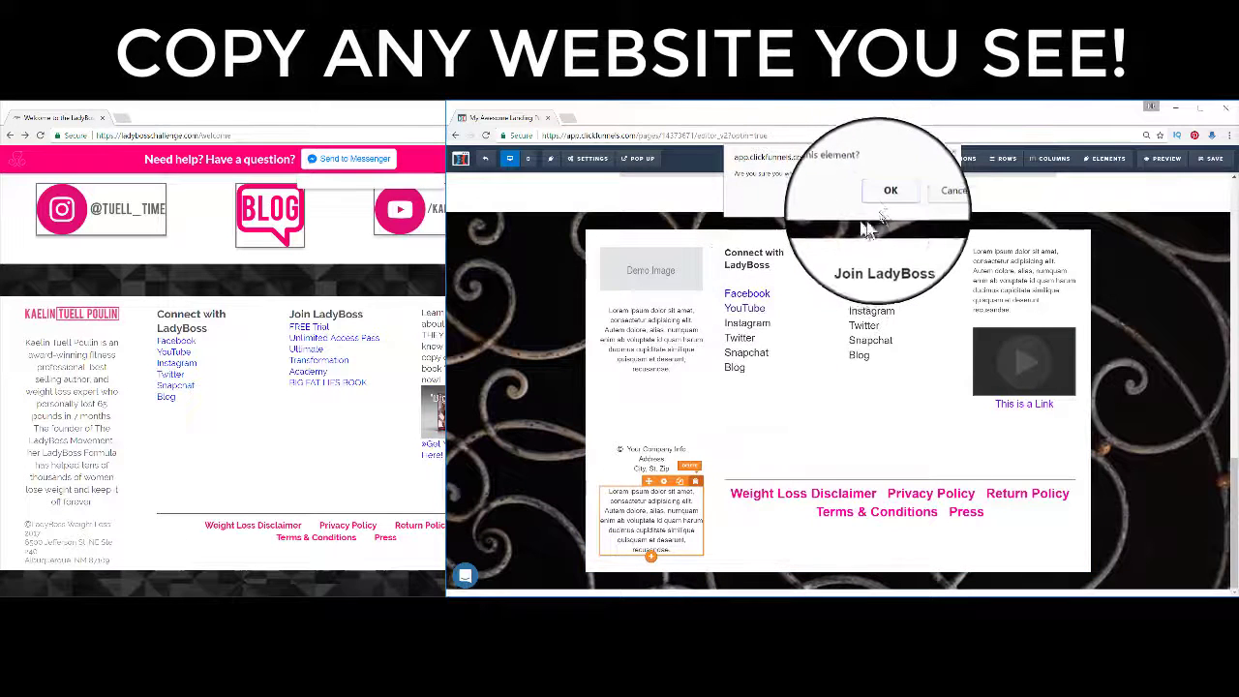
click(886, 199)
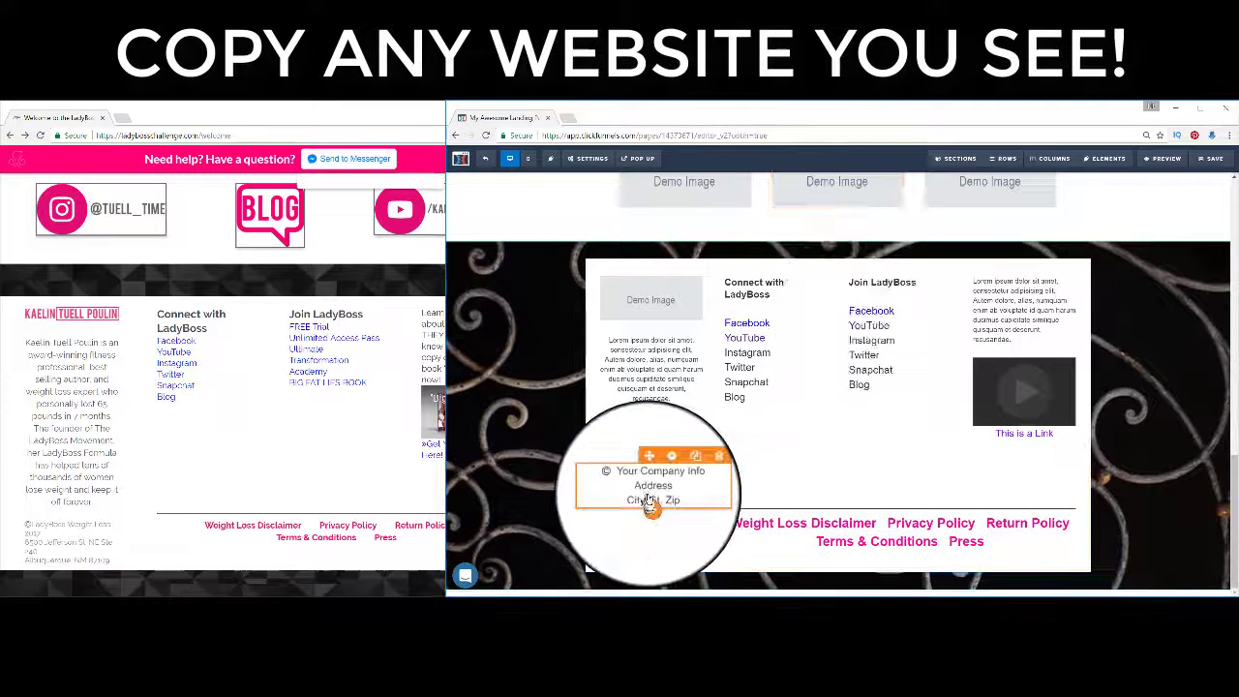
Set the company info paragraph's top margin to 100 so it lines up with the policy links.
mouse_move(650, 495)
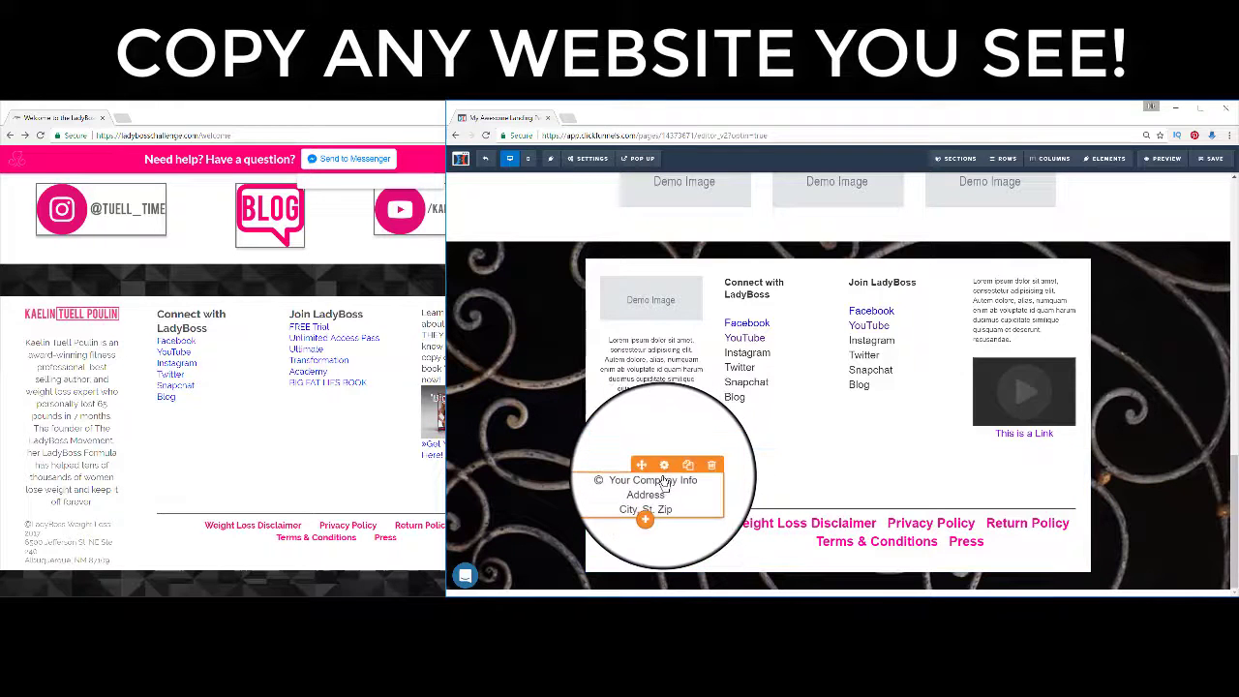
click(664, 467)
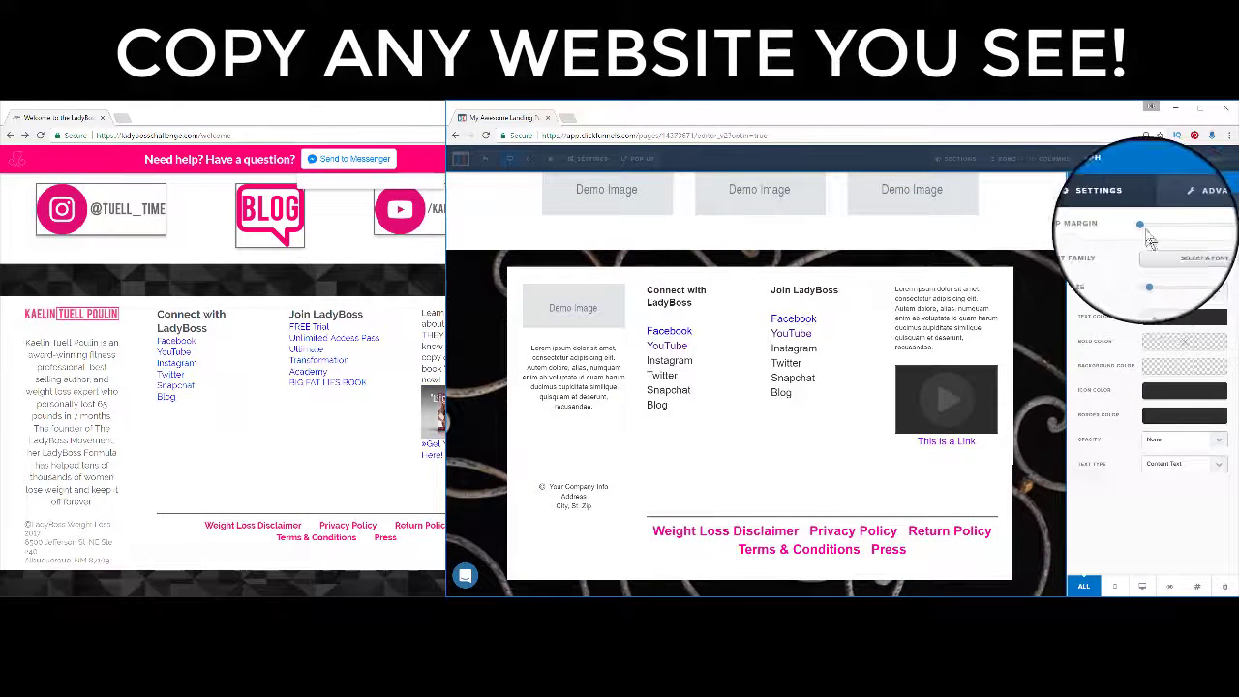
drag(1144, 230, 1169, 229)
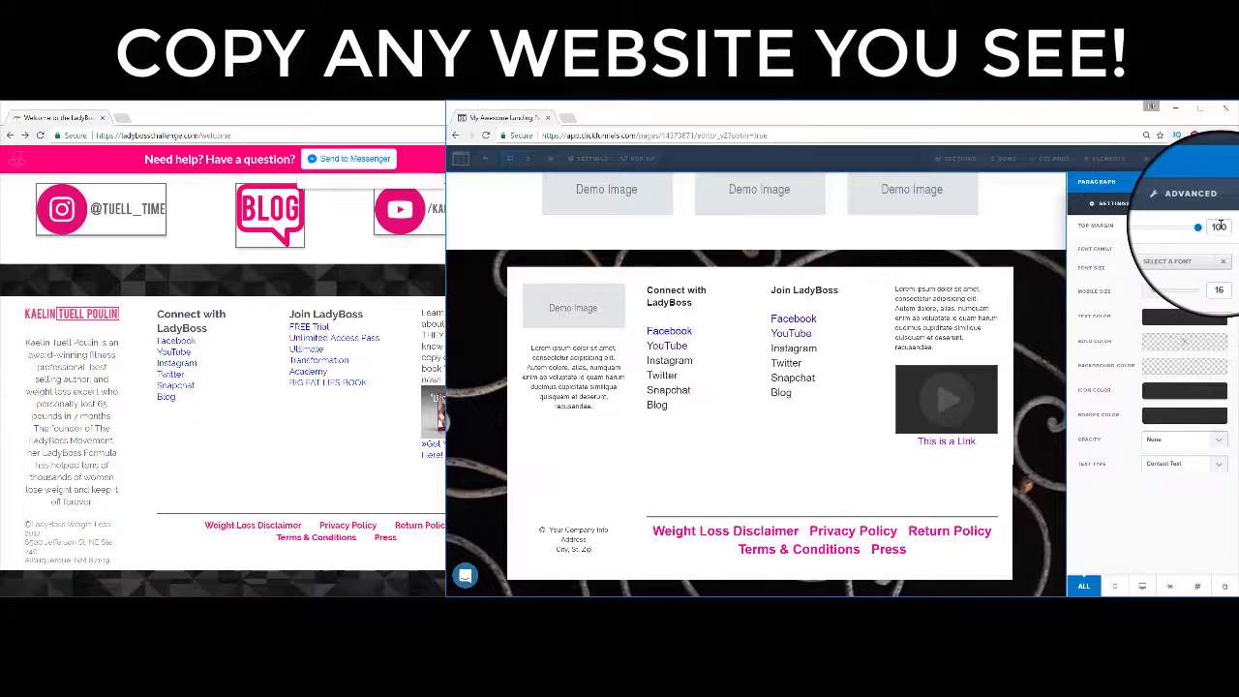
click(1014, 472)
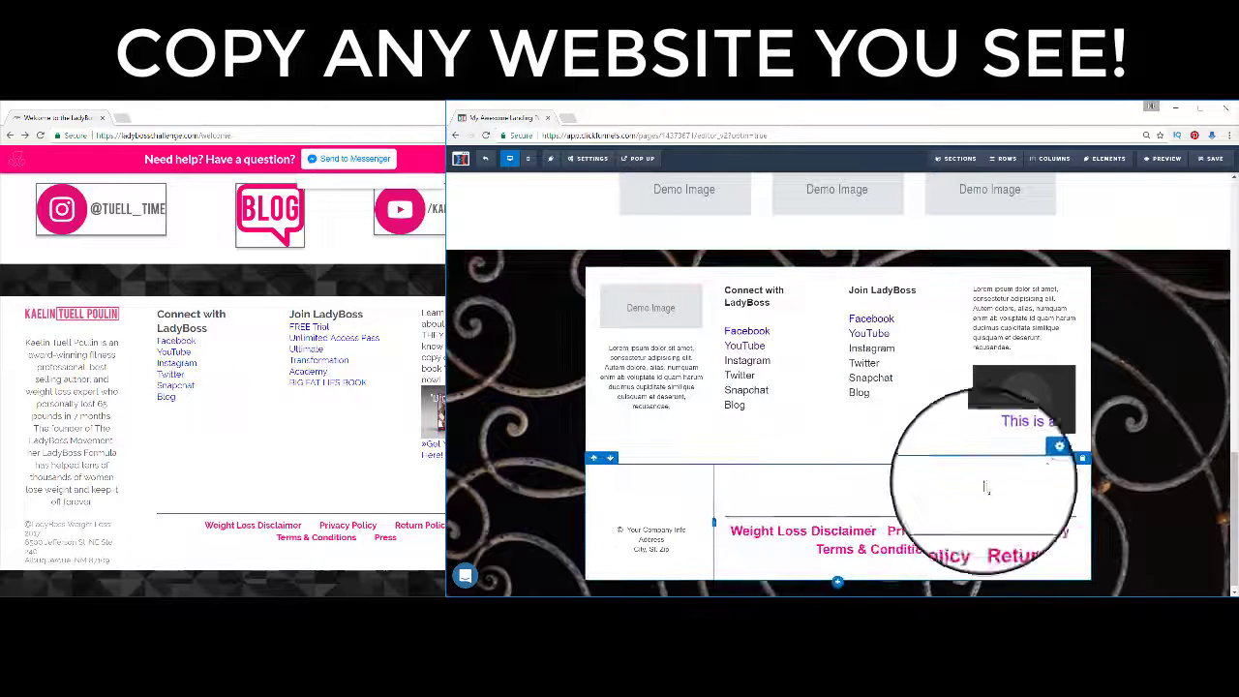
Set the top margin of the policy links paragraph to 0 so it sits closer to the divider line.
click(1034, 460)
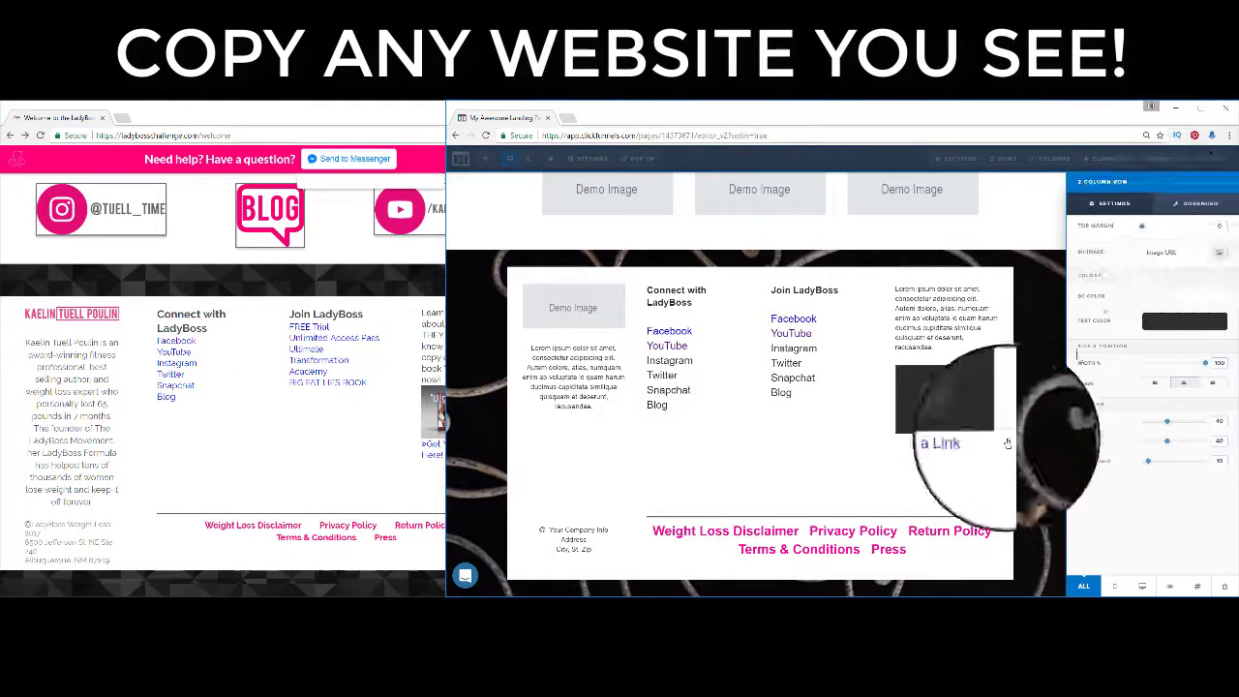
click(933, 507)
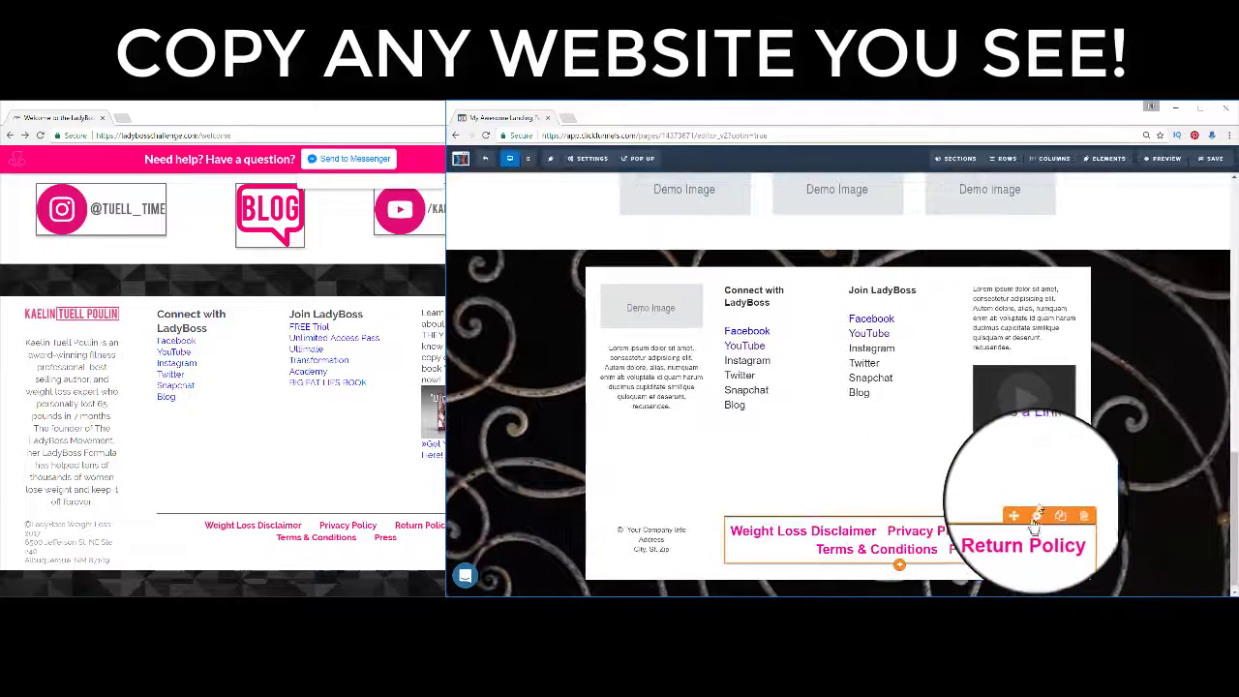
click(1038, 504)
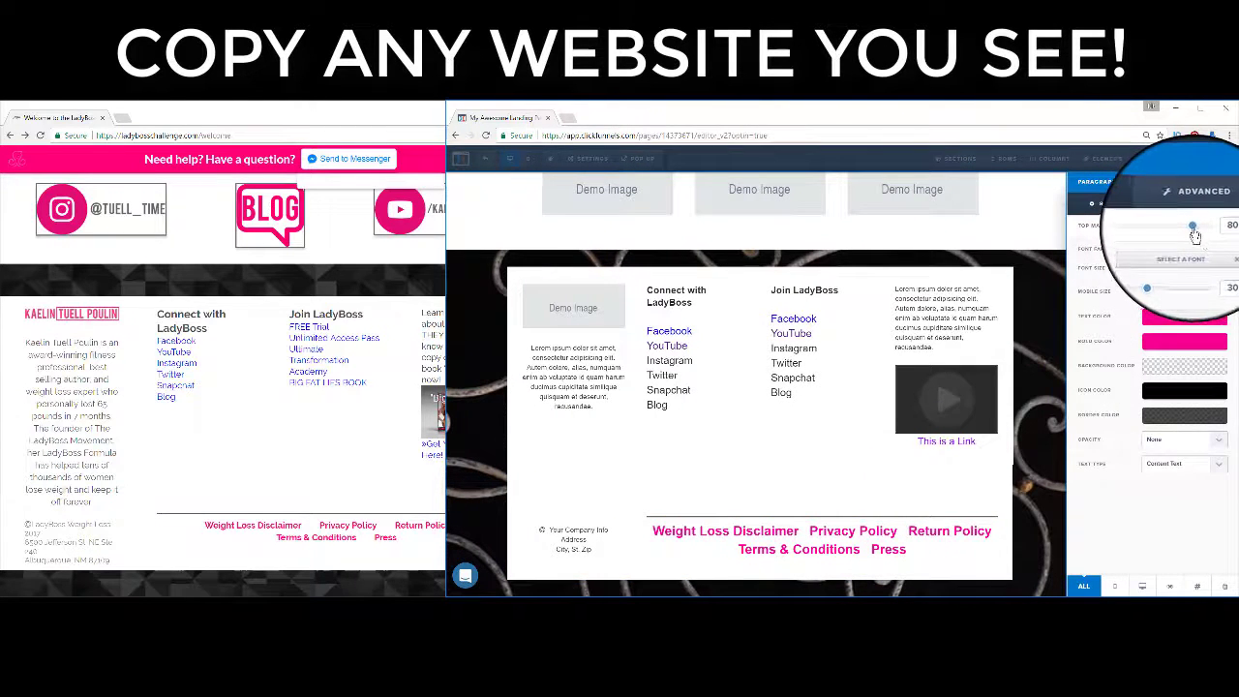
drag(1195, 236, 1142, 241)
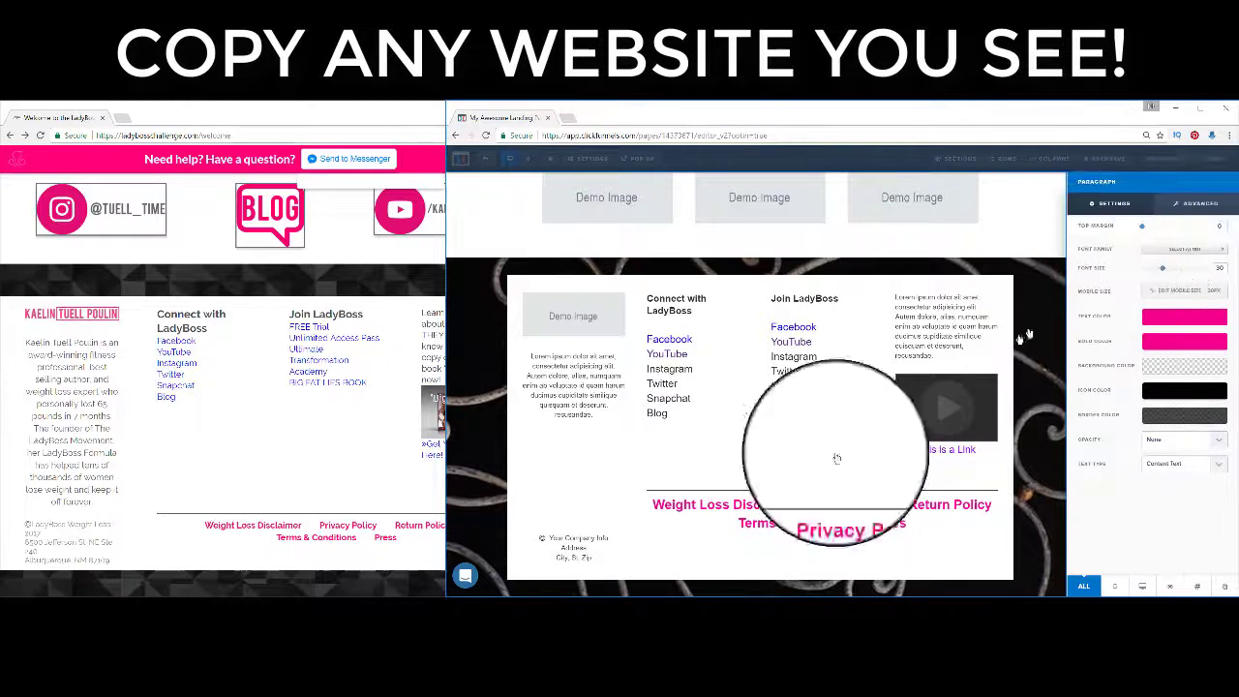
Reduce the company info paragraph's top margin to 20 to line it up with the policy links.
click(636, 533)
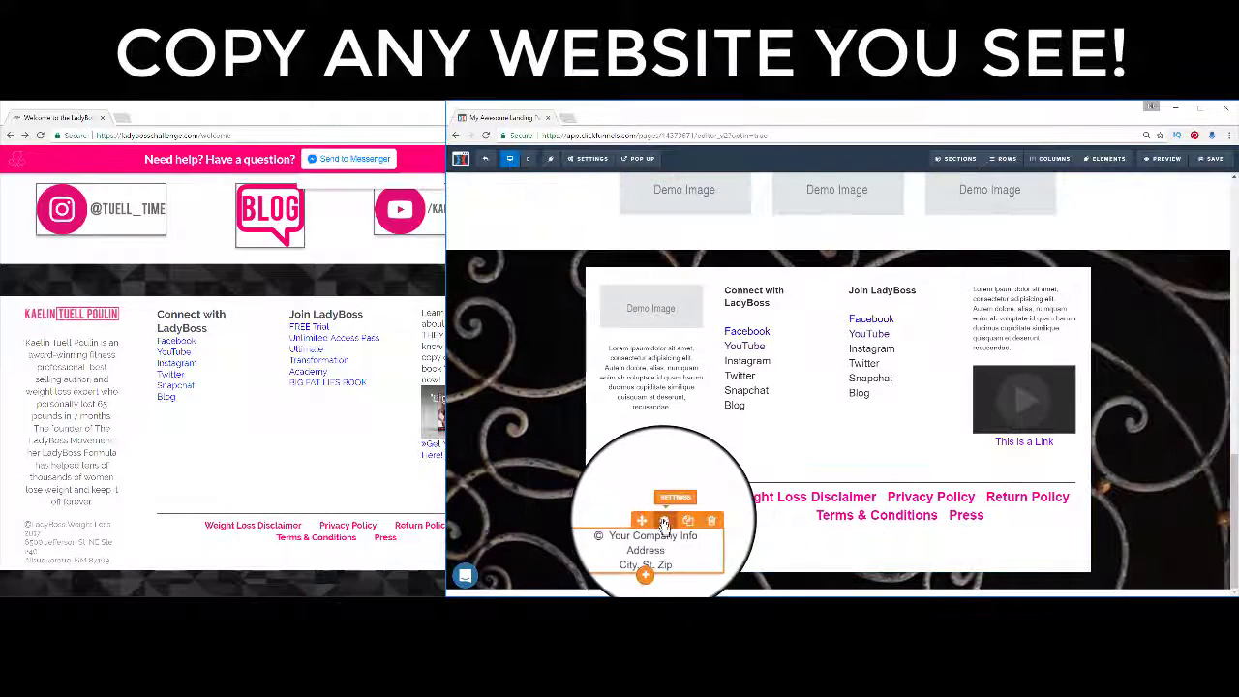
click(666, 539)
drag(1207, 231, 1154, 234)
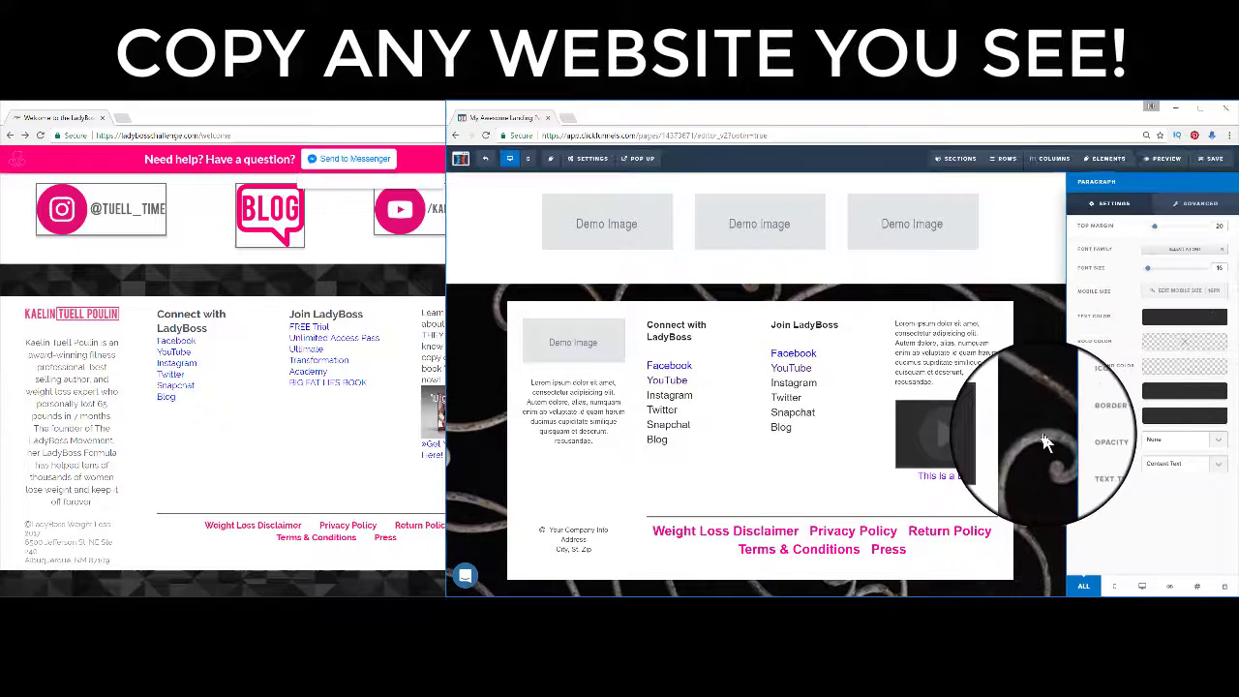
click(1100, 471)
Compare the rebuilt page with the original LadyBoss welcome page, from the mission headline through the image grid to the footer.
scroll(1113, 471, up, 8)
scroll(1113, 472, up, 4)
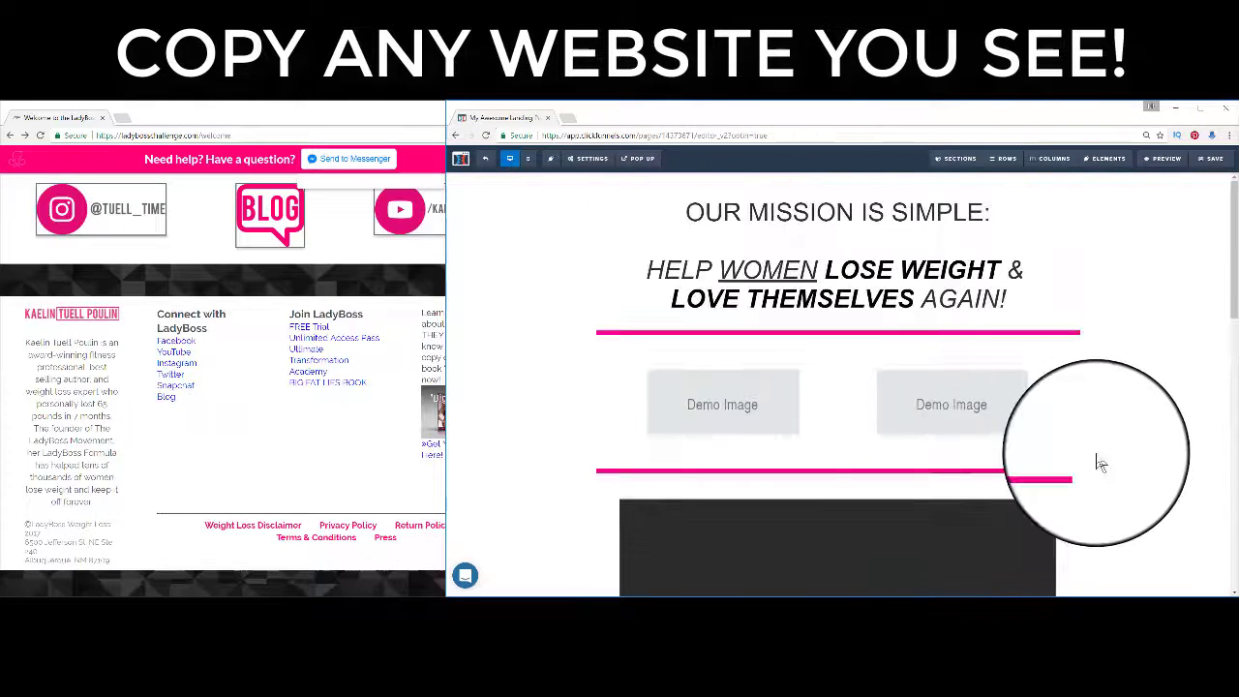
scroll(320, 392, up, 10)
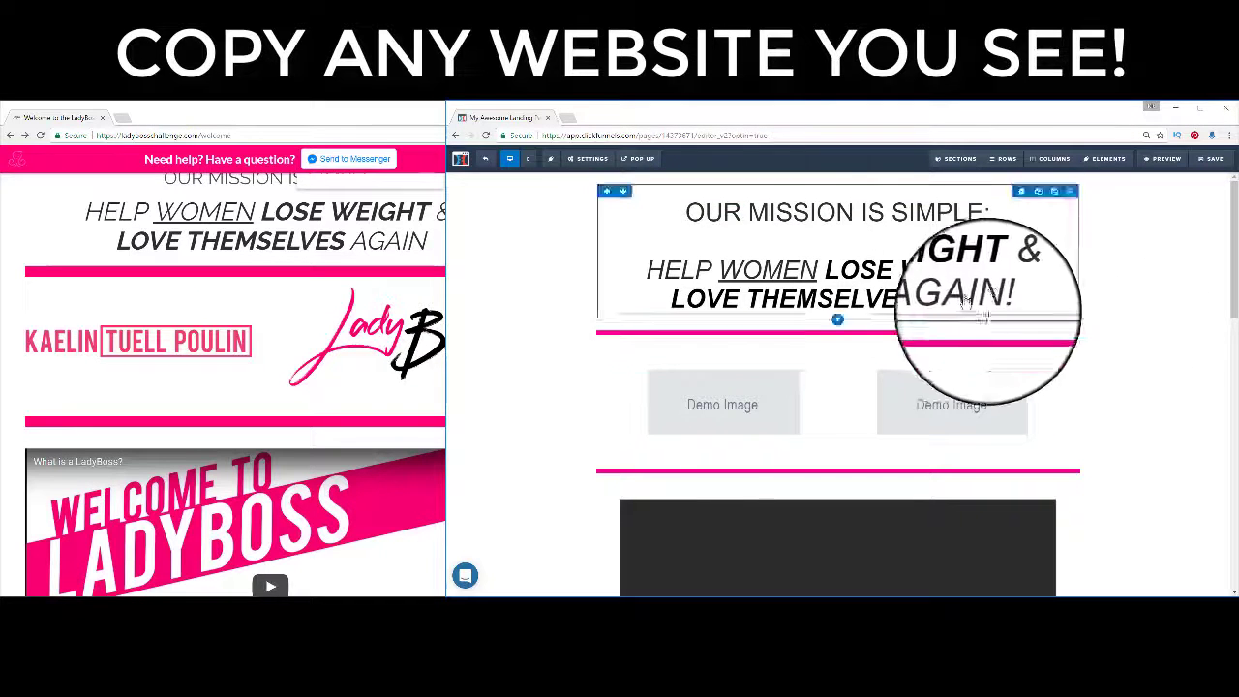
scroll(1161, 363, down, 3)
scroll(1004, 431, down, 3)
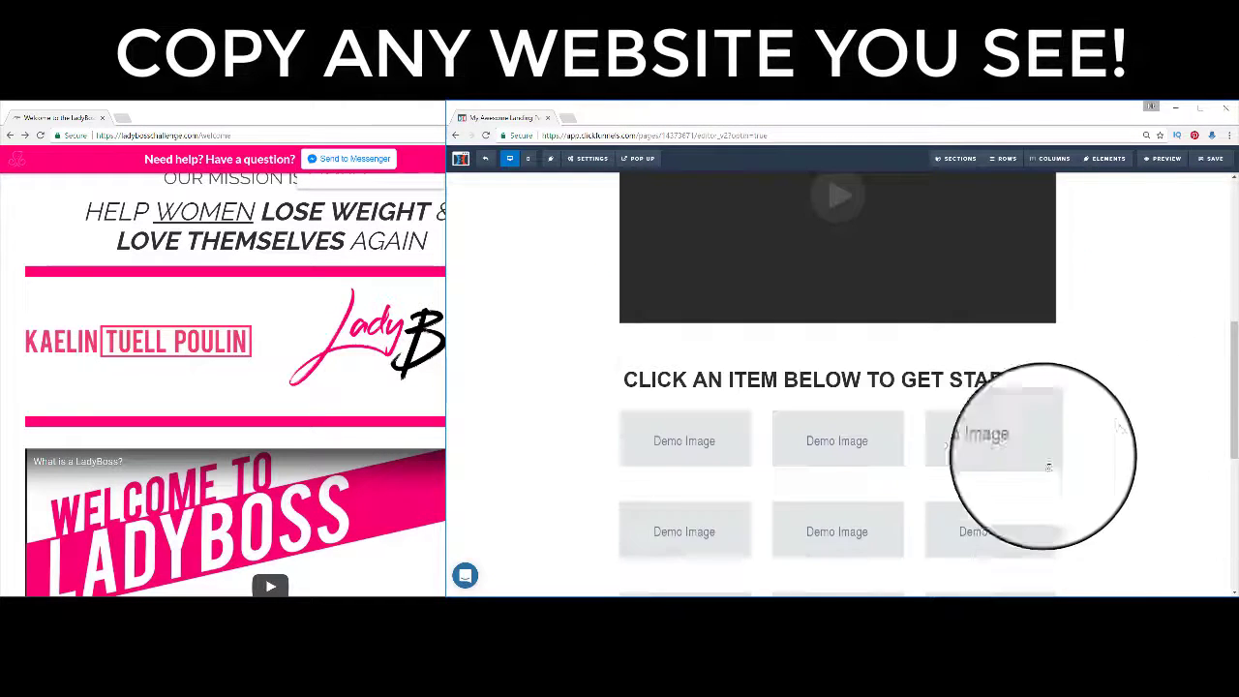
scroll(290, 470, down, 5)
scroll(291, 489, down, 2)
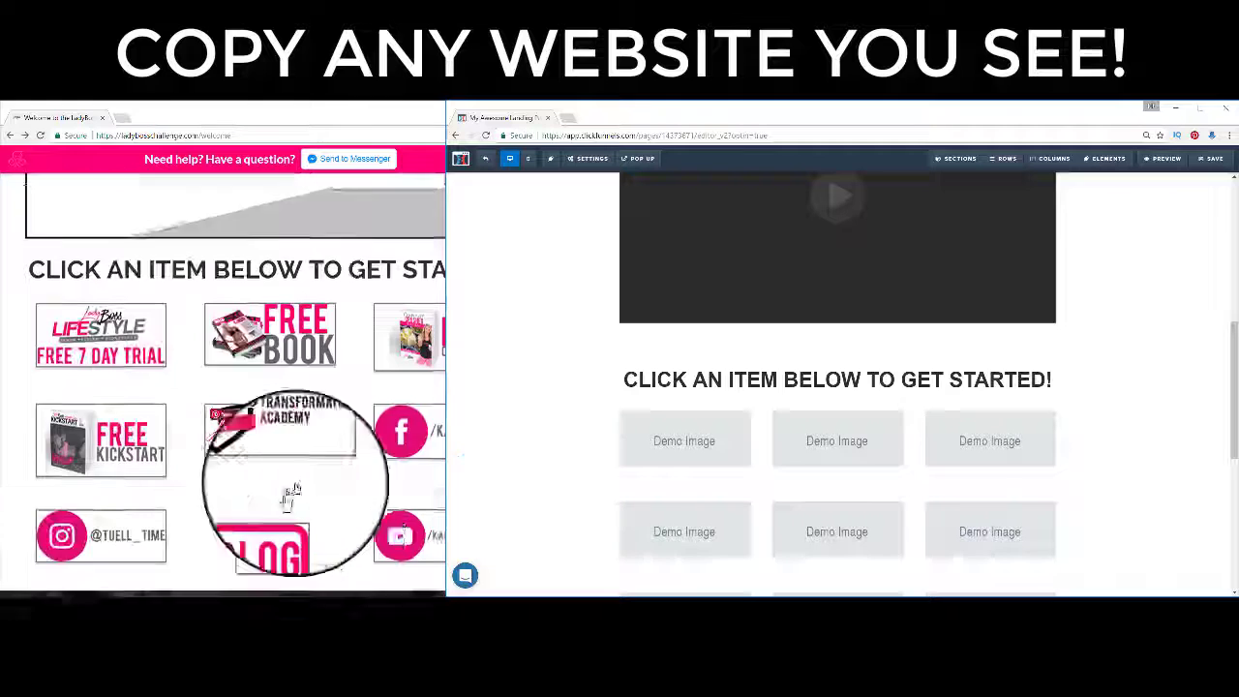
click(325, 455)
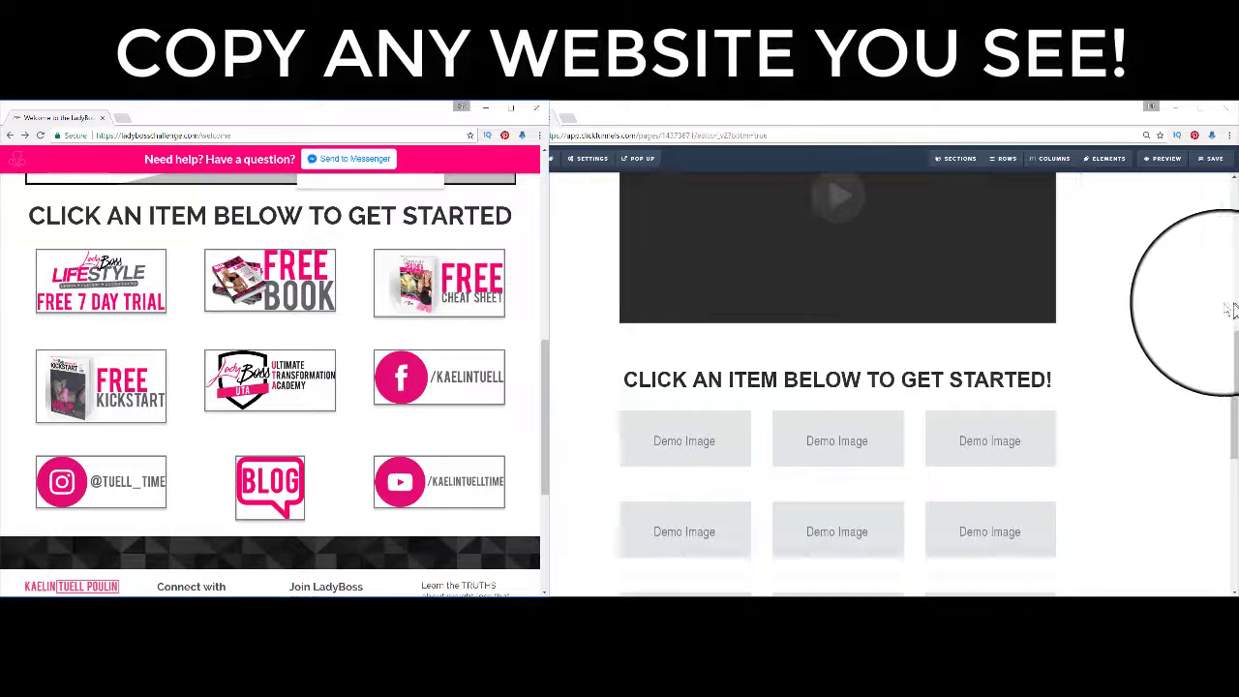
click(1175, 250)
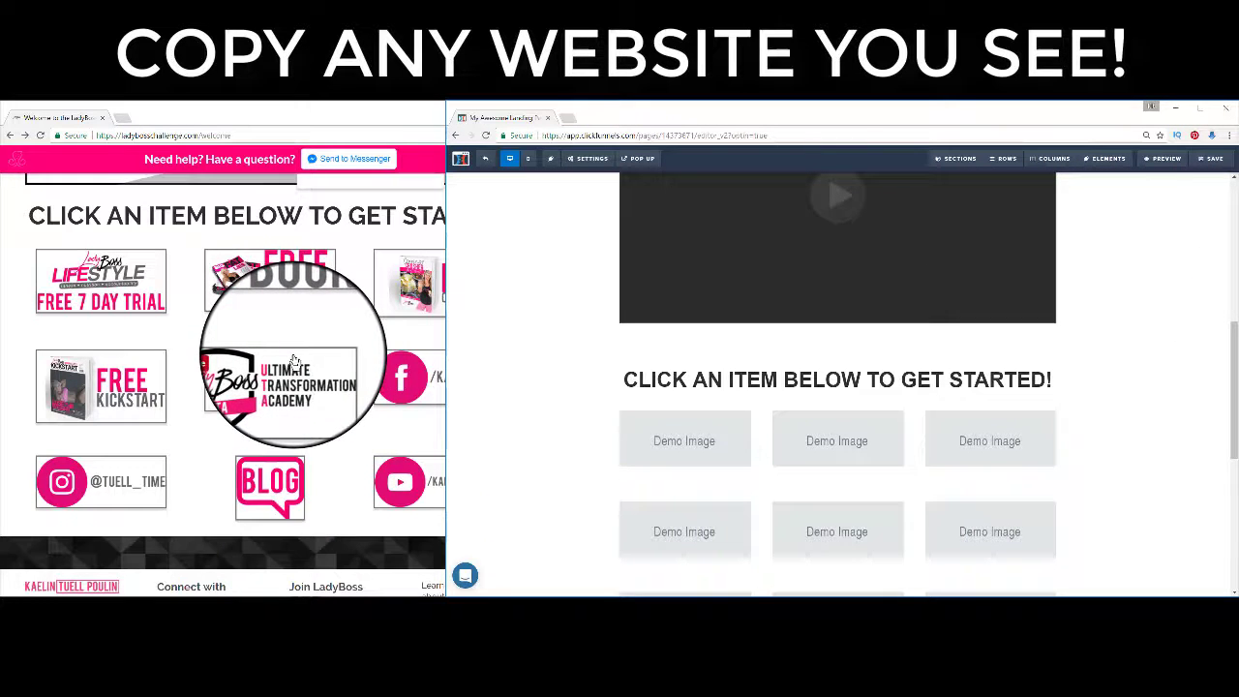
click(324, 431)
scroll(325, 430, down, 2)
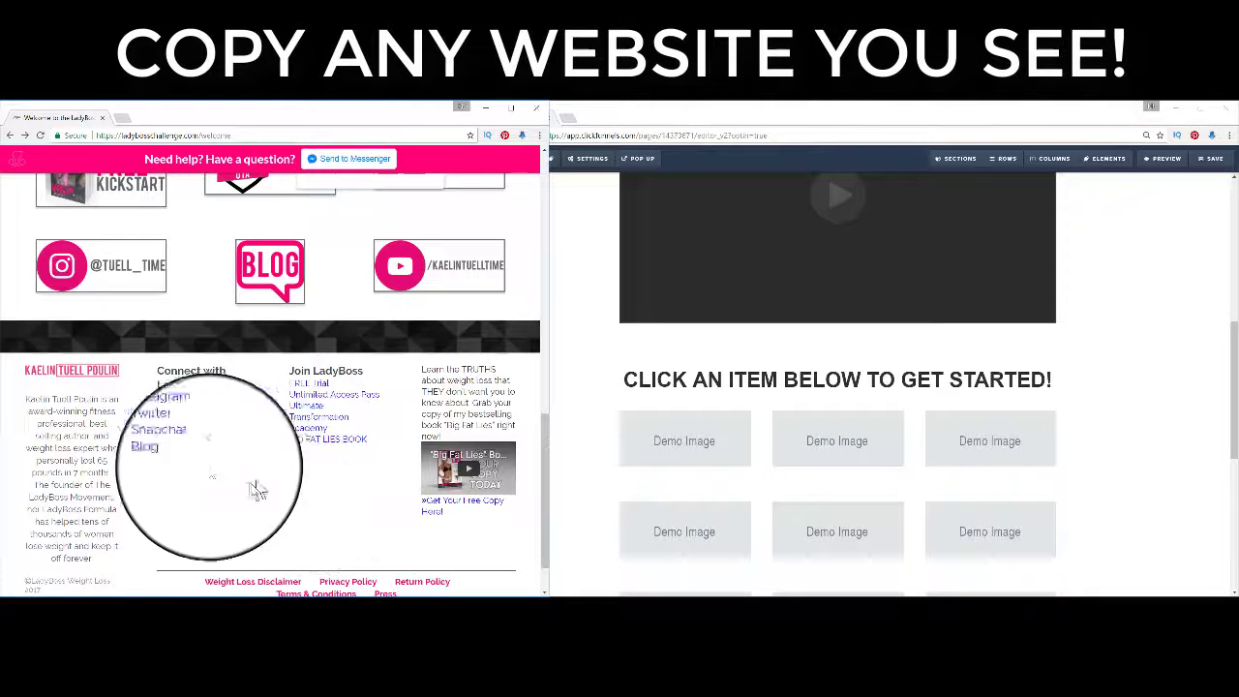
scroll(190, 358, up, 10)
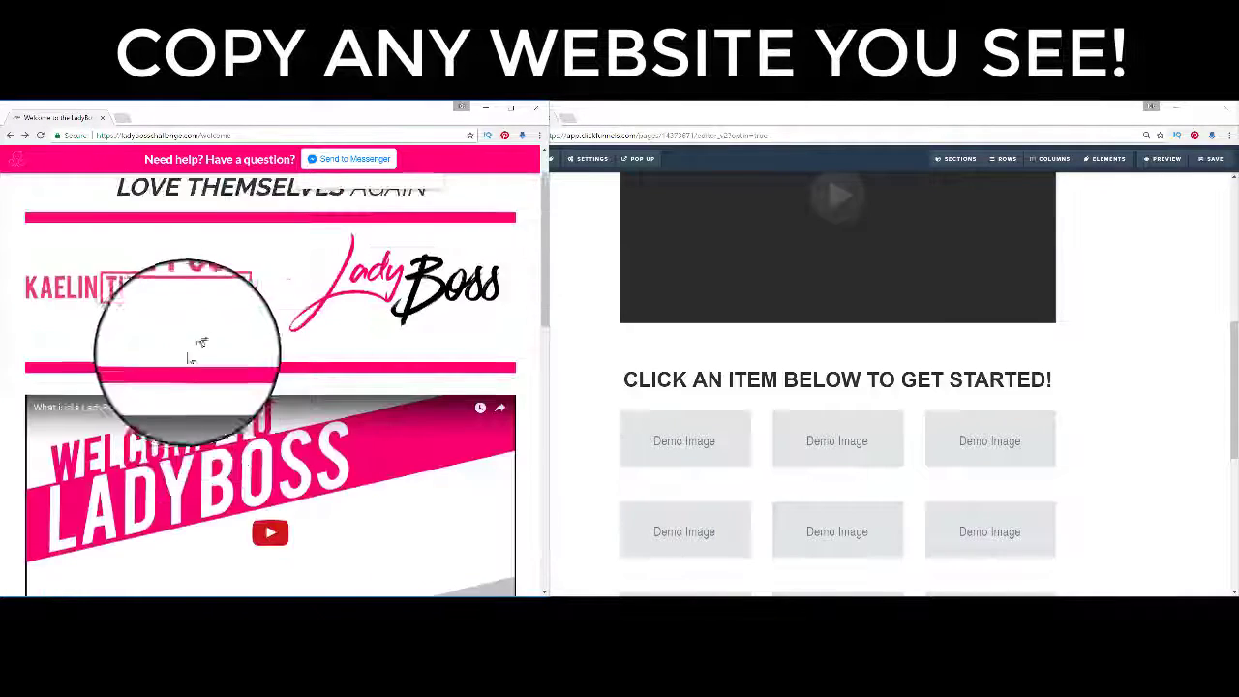
scroll(190, 358, down, 10)
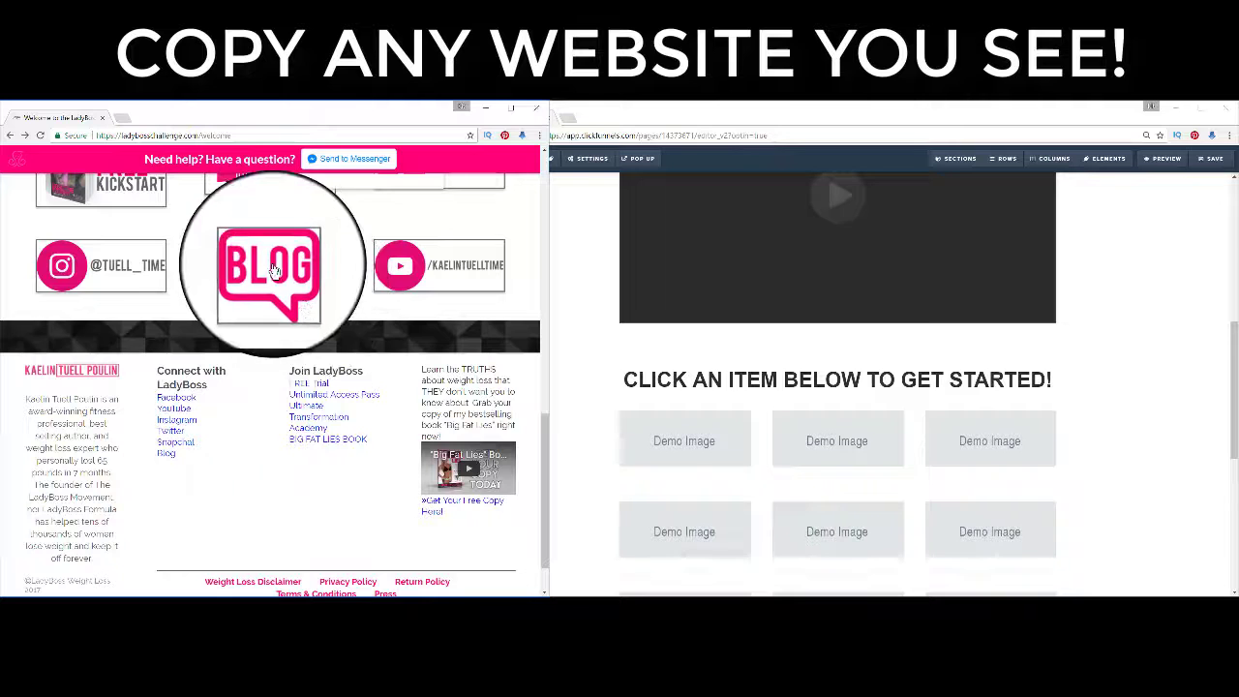
Open the LadyBoss blog from the original page's BLOG image and examine the blog's page source.
click(280, 295)
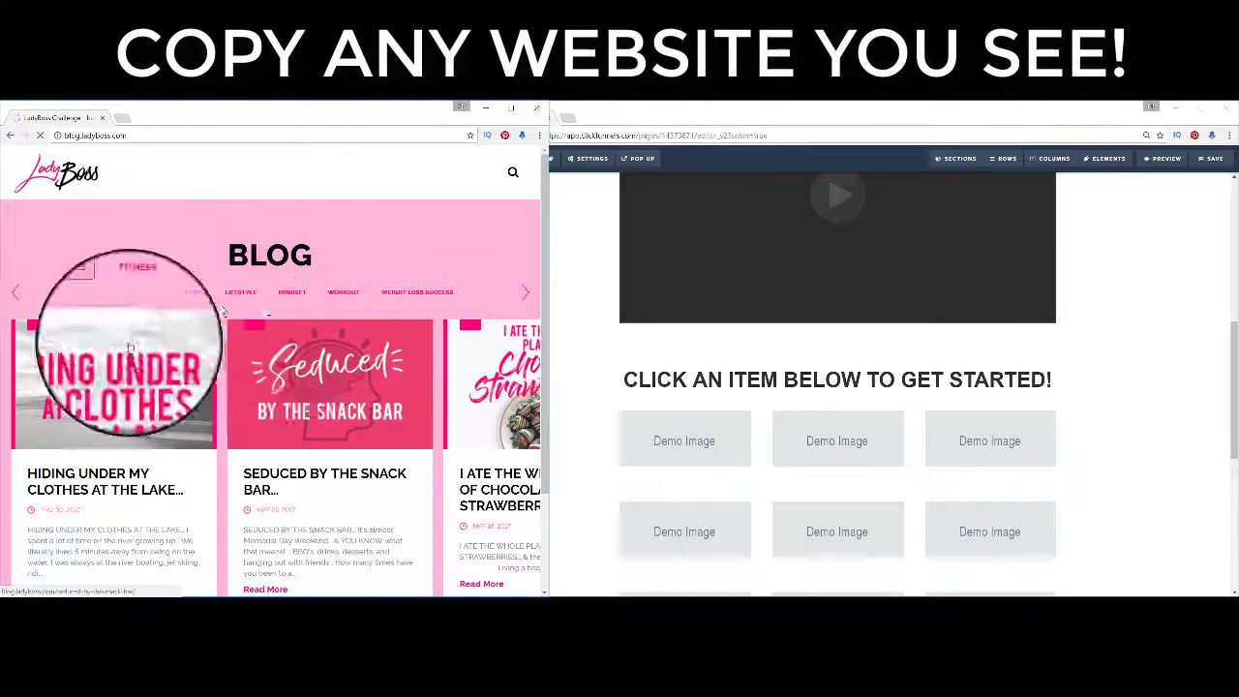
scroll(223, 387, down, 2)
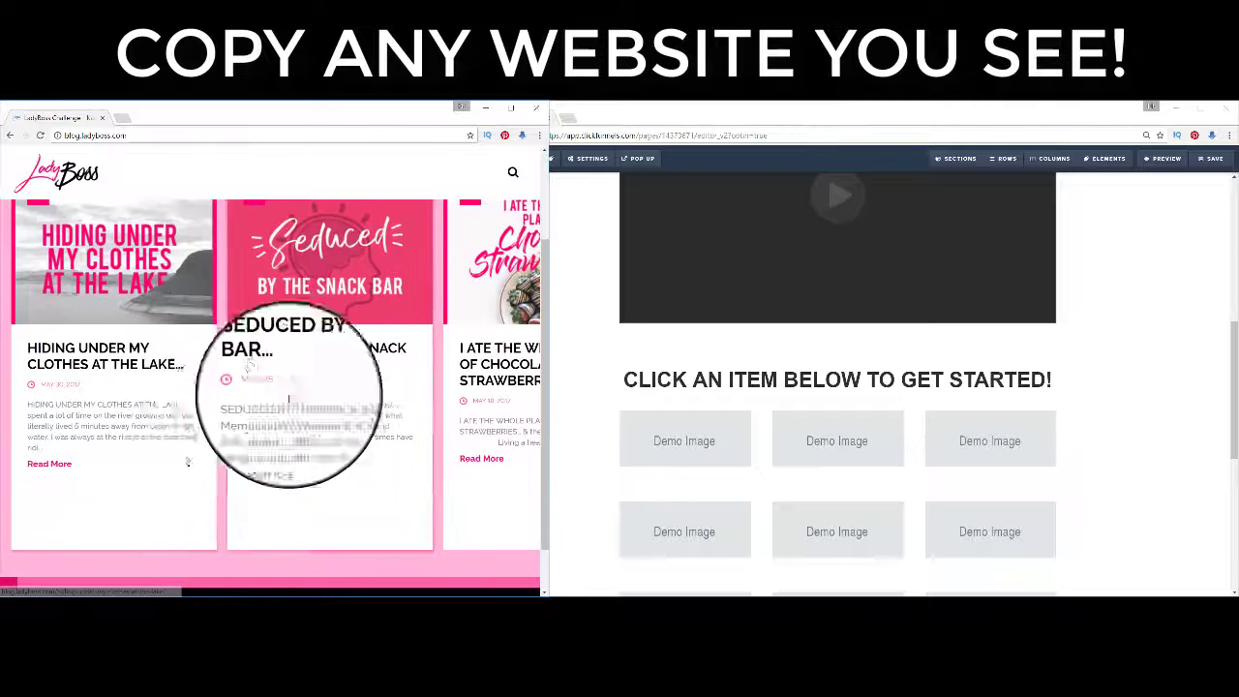
scroll(281, 387, up, 1)
right_click(211, 272)
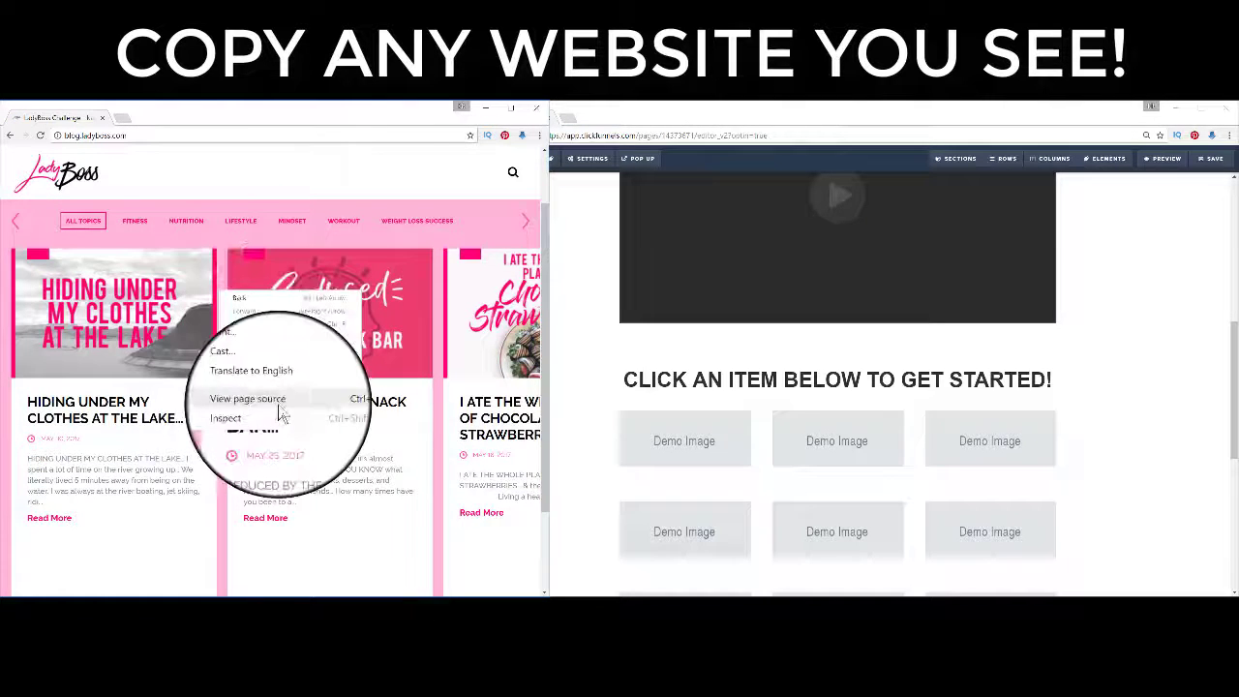
click(271, 404)
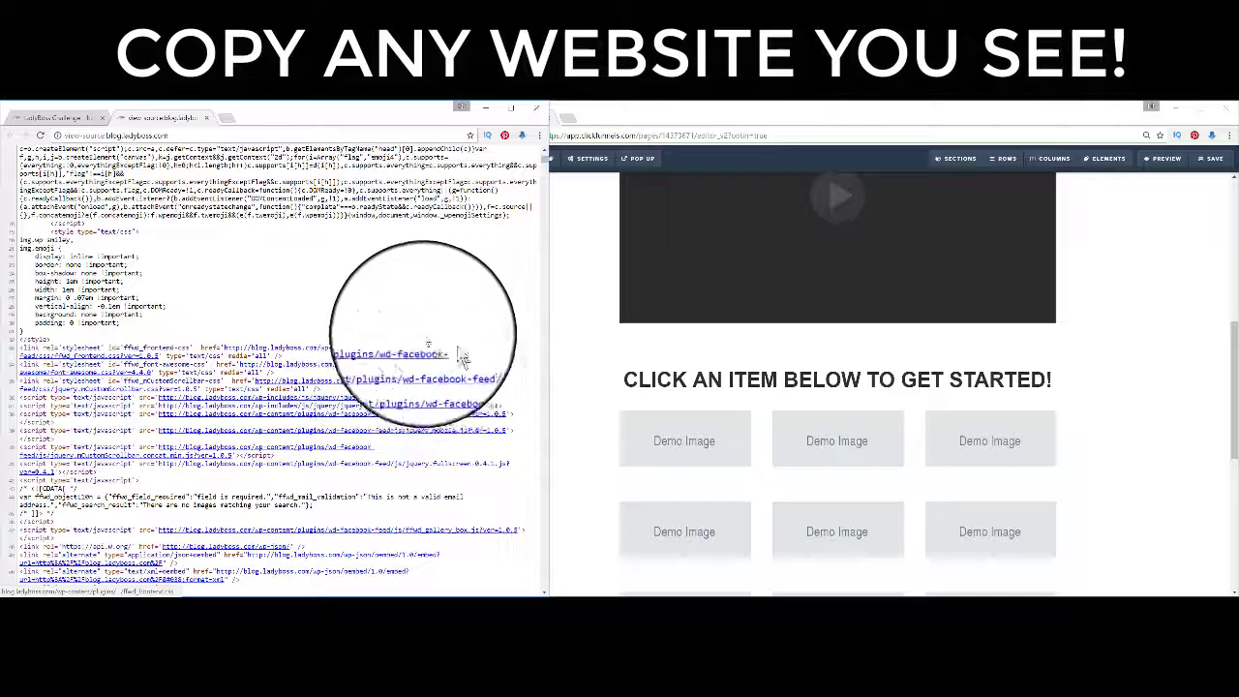
scroll(392, 446, down, 2)
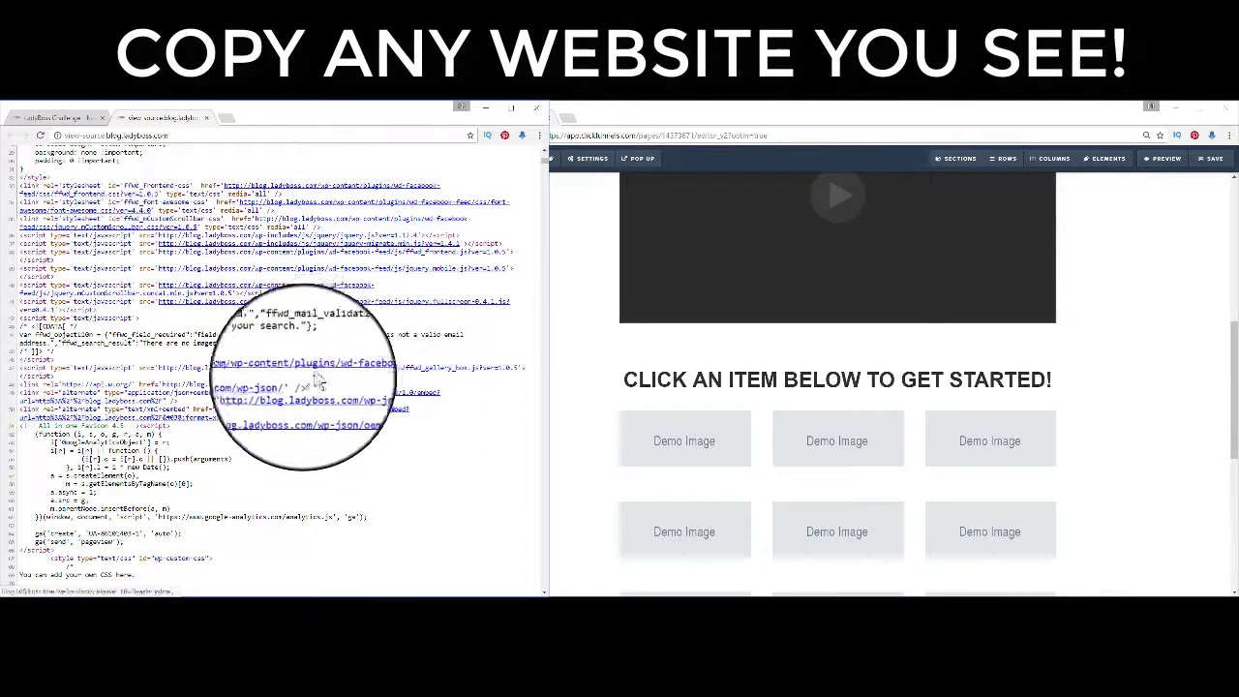
scroll(279, 397, down, 3)
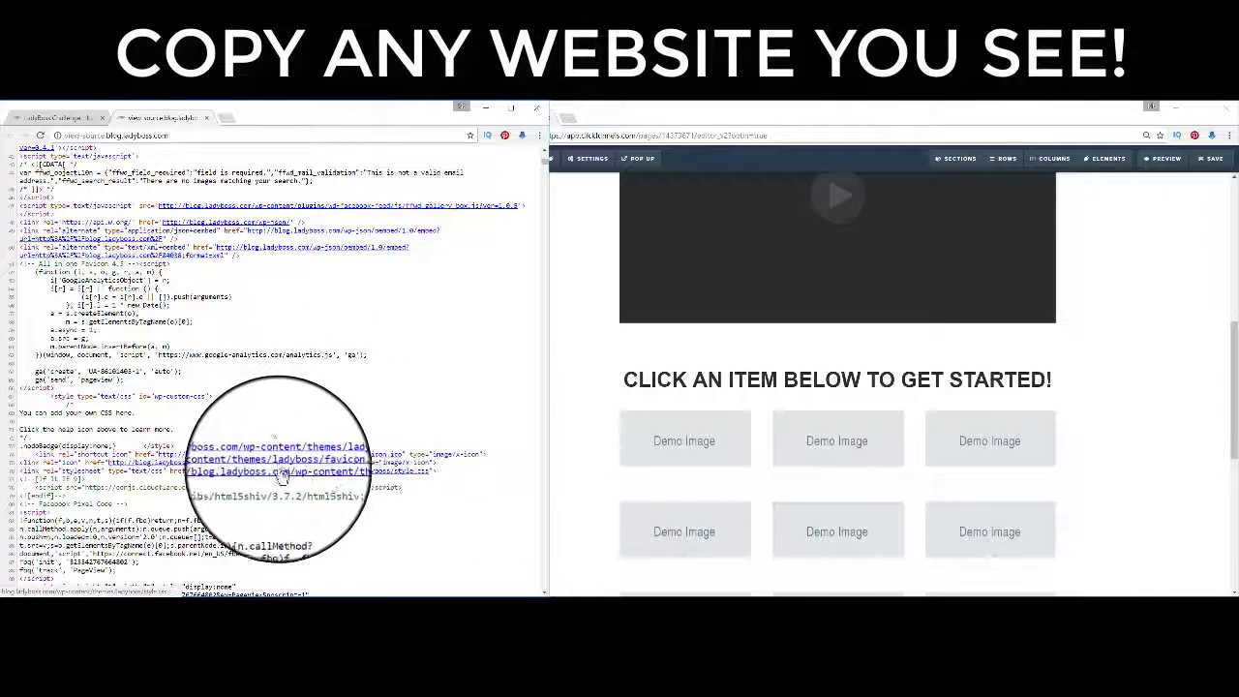
Return to the original LadyBoss welcome page and review it against the rebuilt page from headline to footer.
click(58, 117)
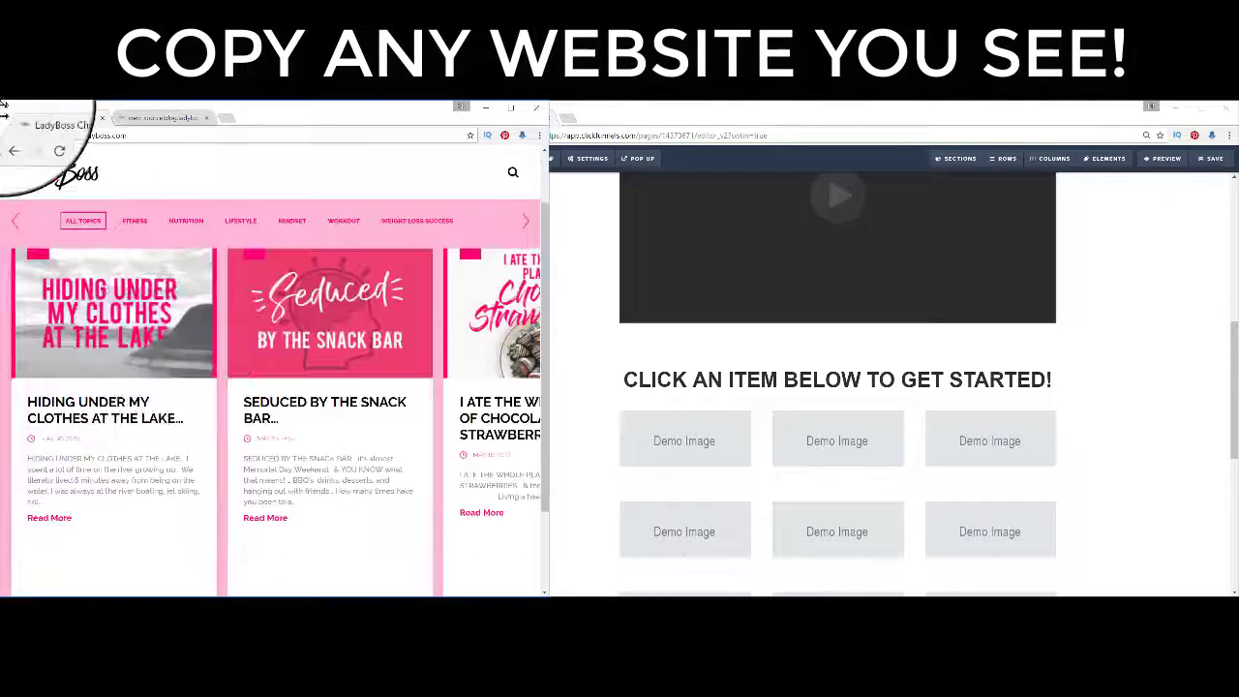
click(9, 135)
scroll(136, 263, up, 10)
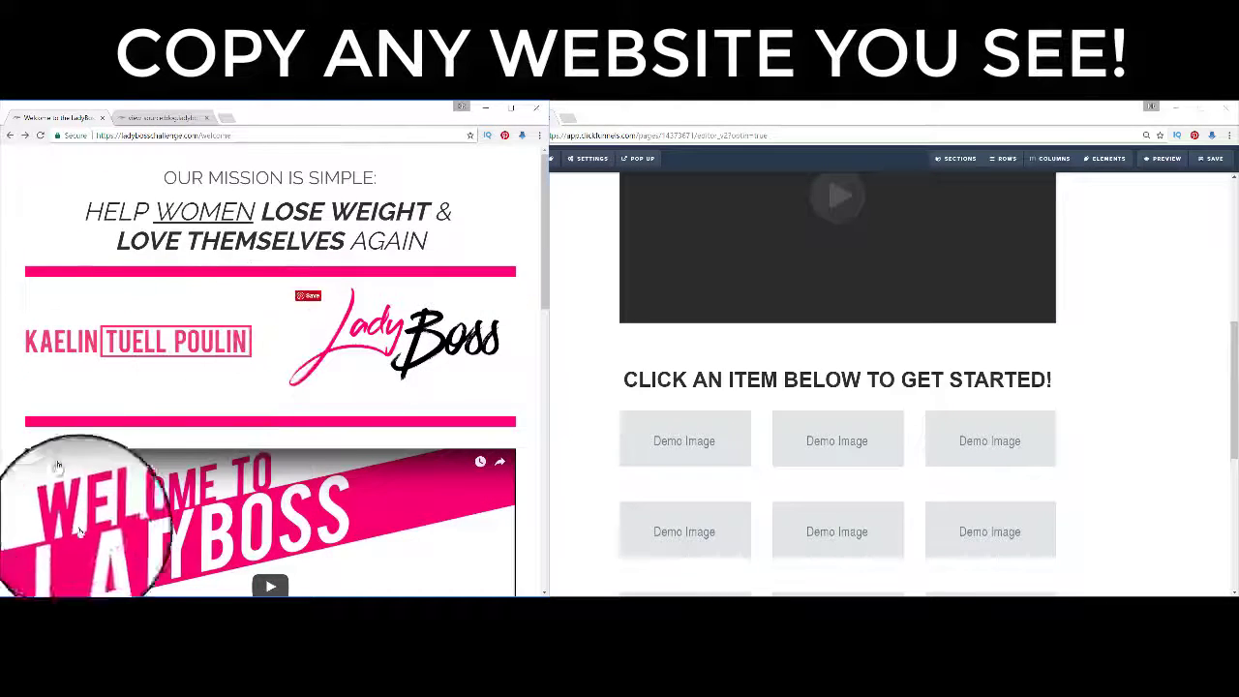
scroll(425, 281, down, 2)
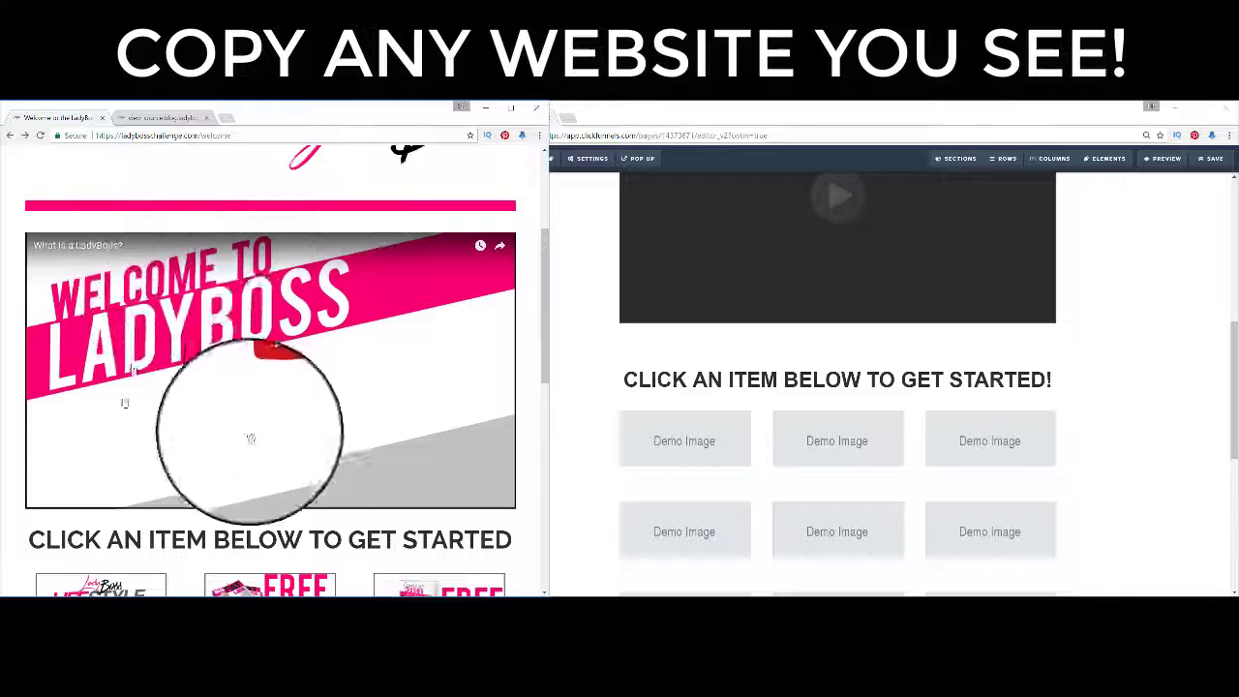
scroll(351, 368, down, 5)
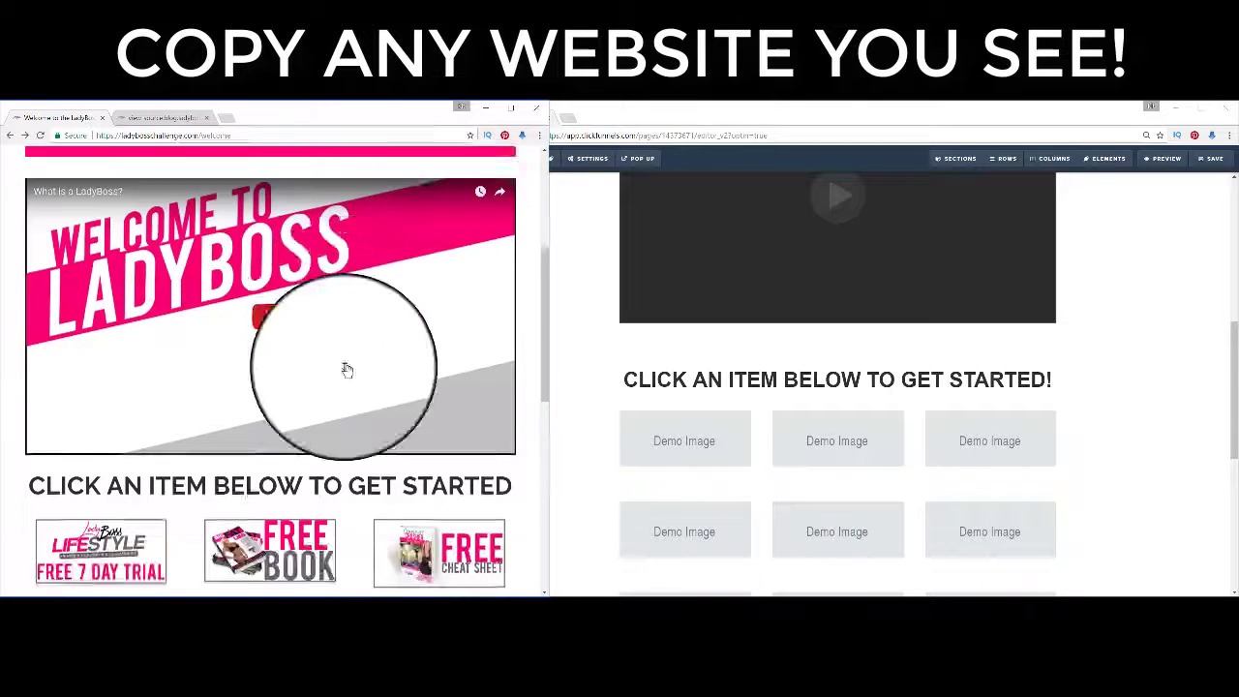
scroll(395, 457, down, 3)
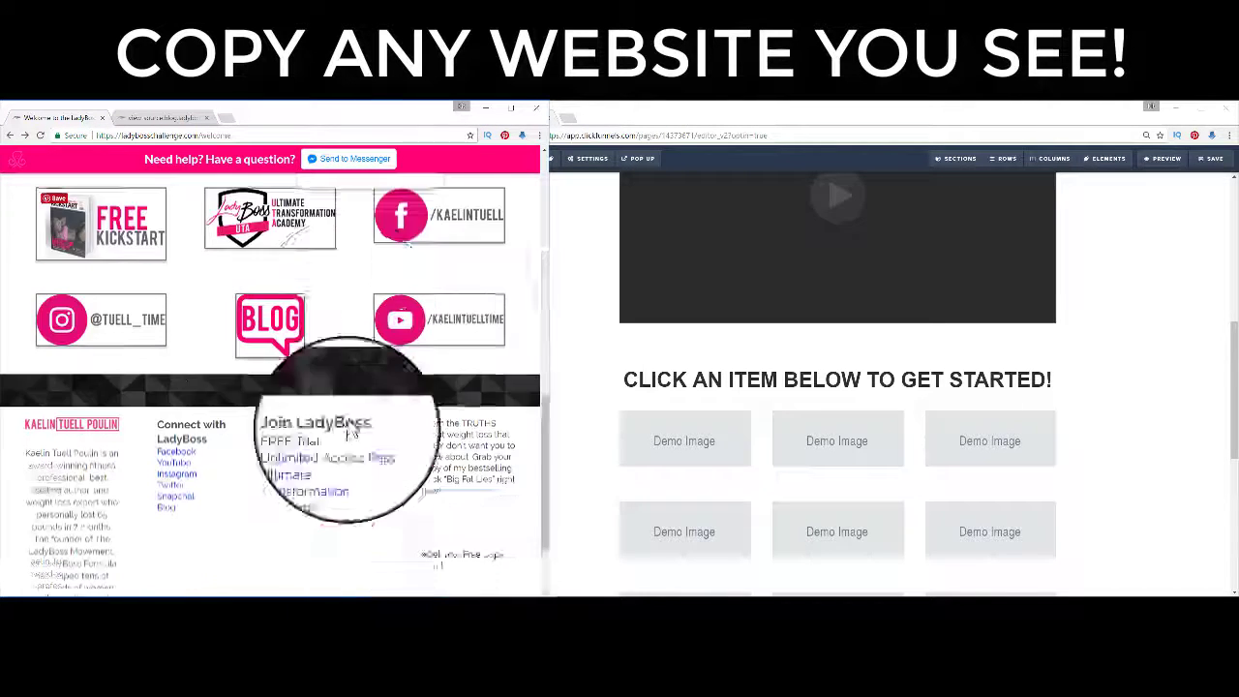
scroll(1162, 363, up, 5)
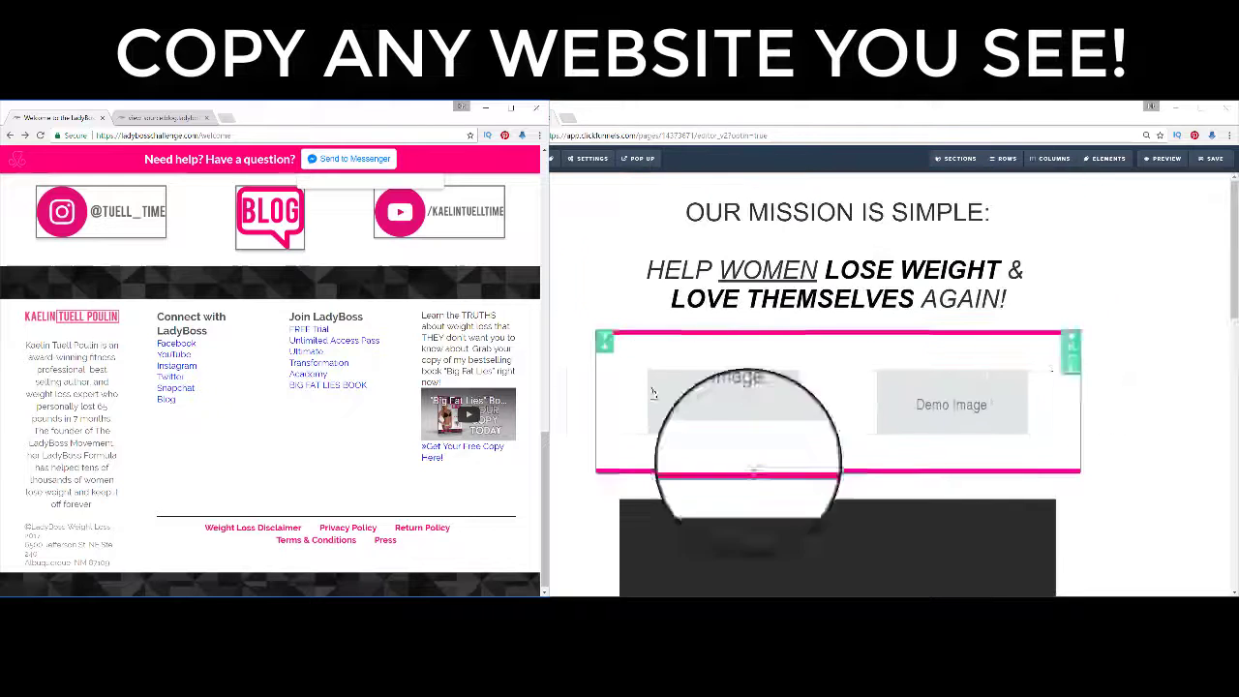
scroll(1148, 387, down, 8)
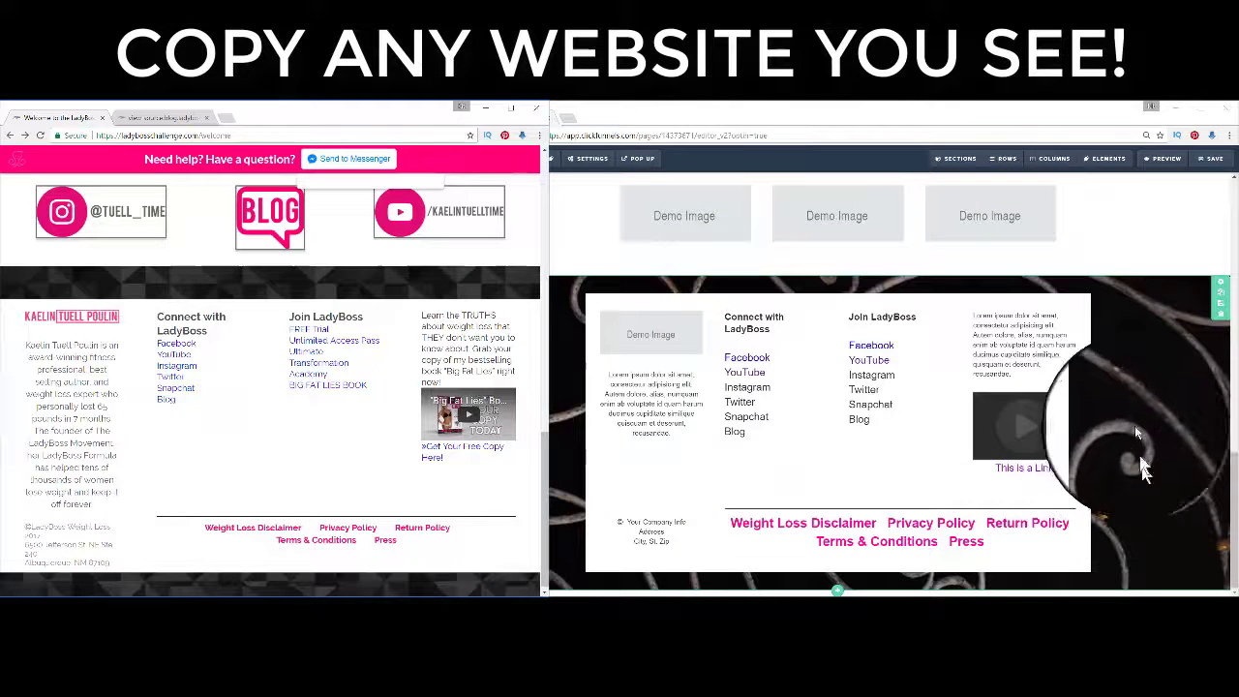
scroll(1134, 425, up, 8)
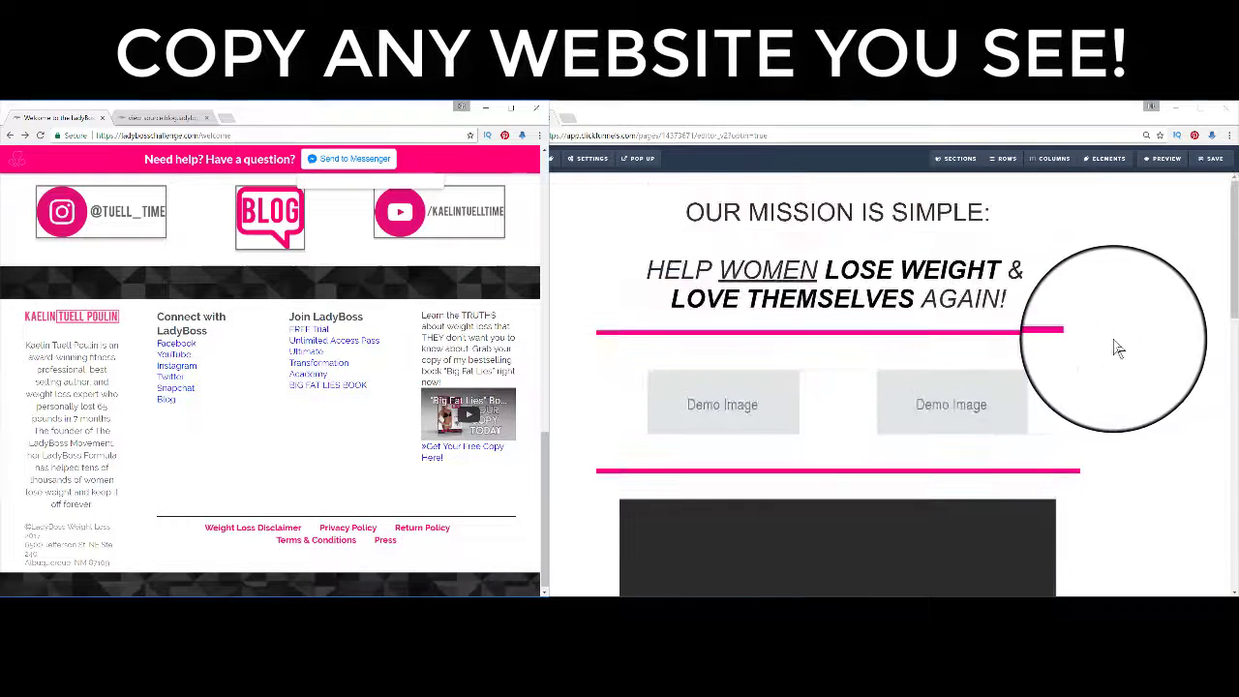
click(1118, 349)
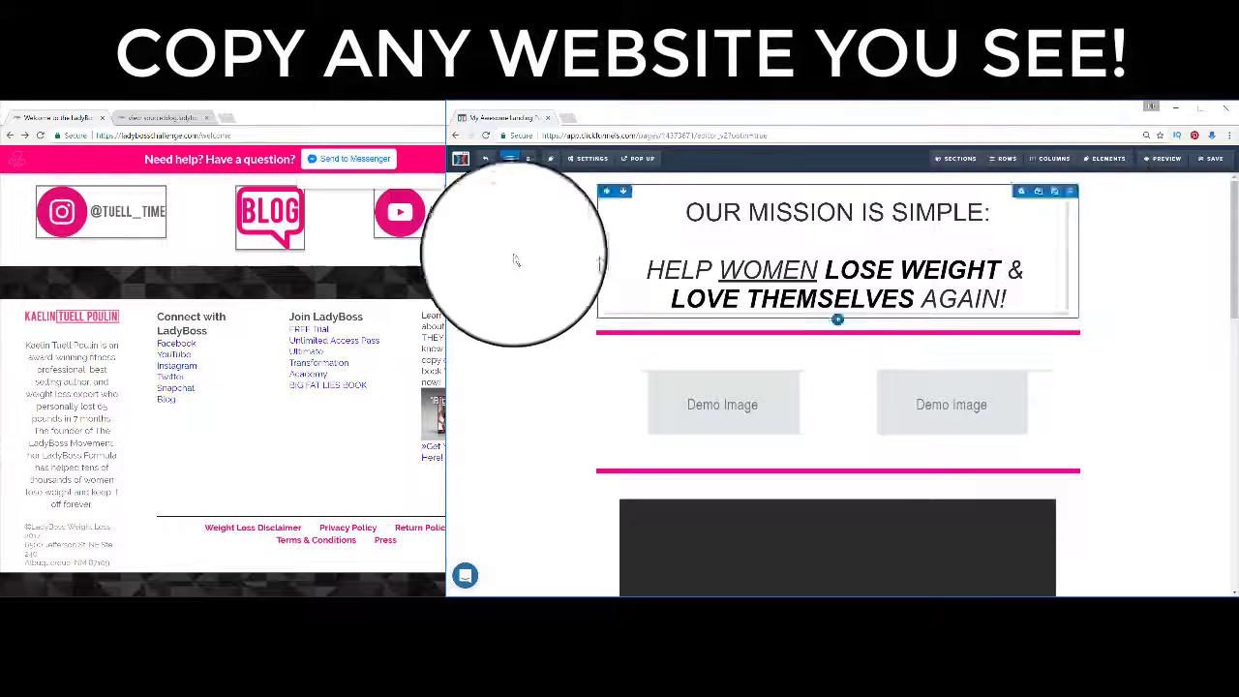
scroll(557, 310, down, 1)
scroll(557, 309, down, 10)
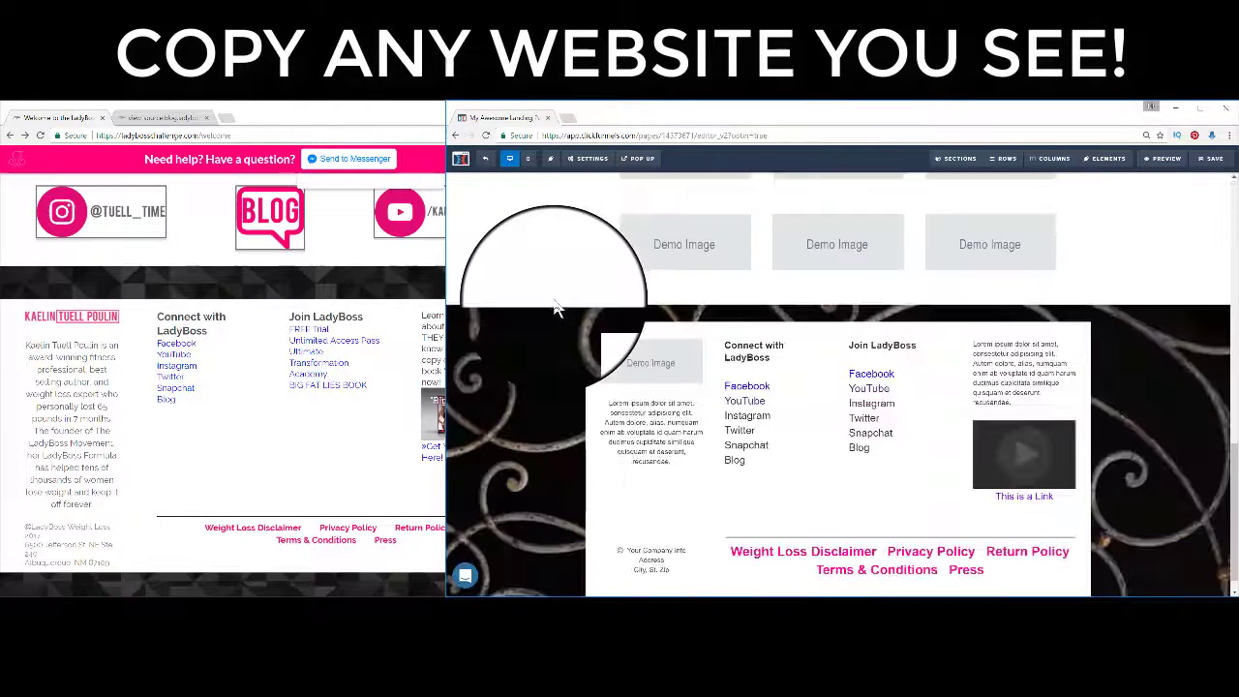
scroll(558, 321, up, 10)
scroll(557, 321, up, 2)
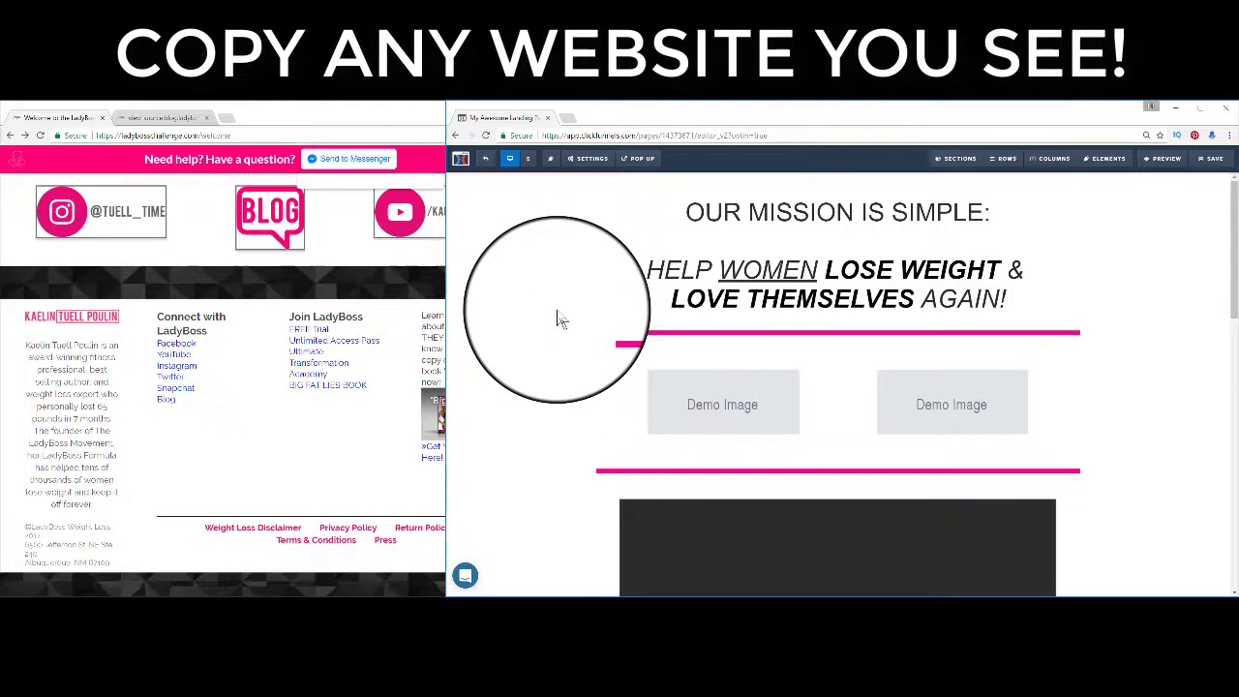